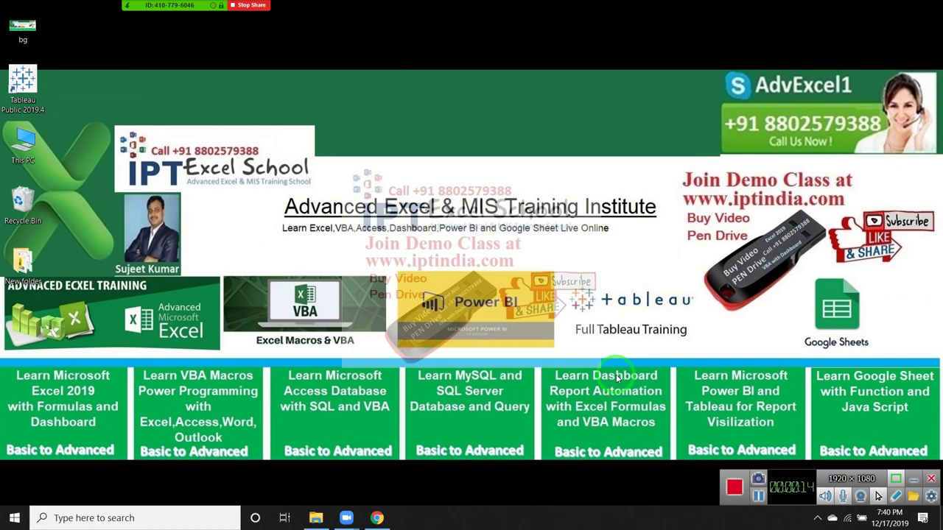
- Open Google in a new Chrome tab and search for 'form'
click(382, 519)
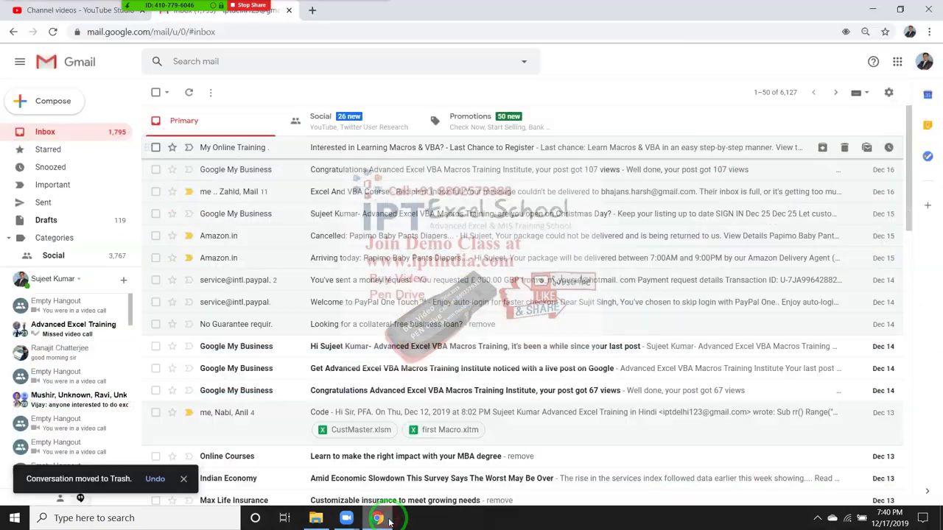
click(313, 11)
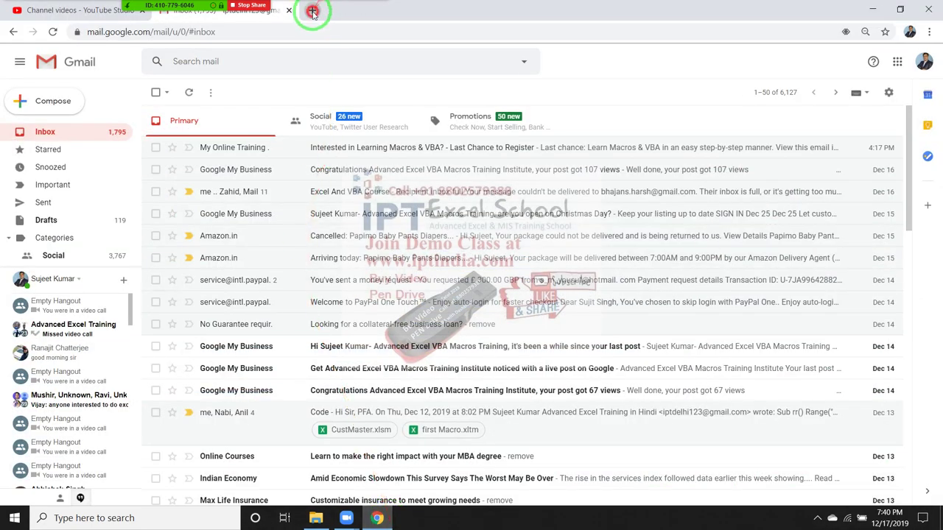
text(goo)
key(Return)
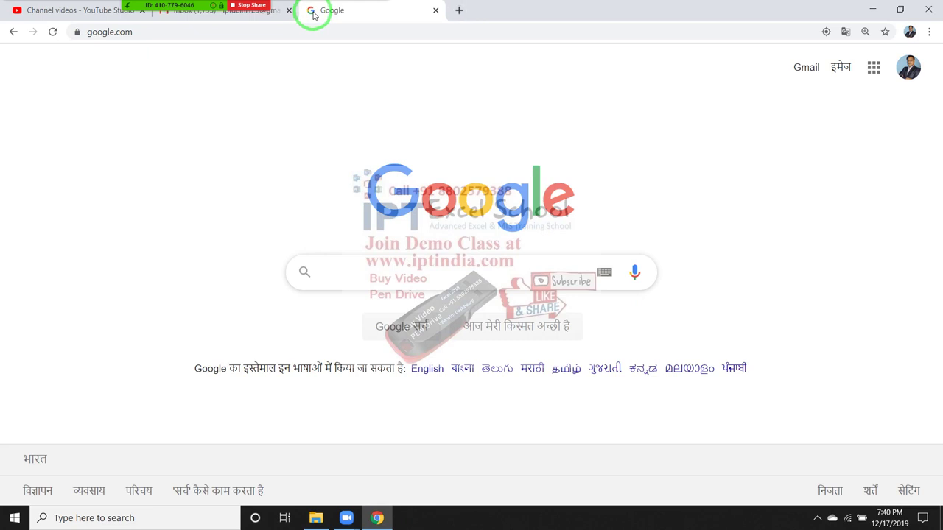
text(sy)
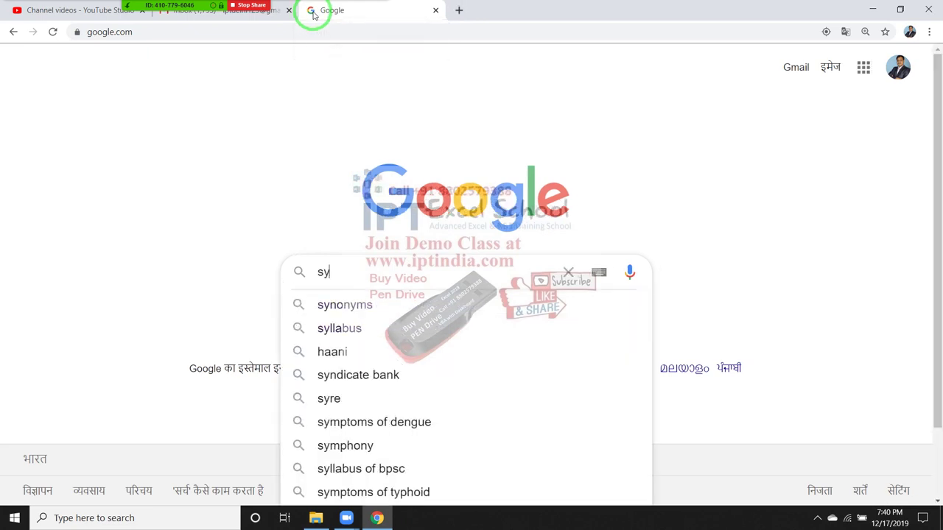
key(BackSpace)
key(BackSpace)
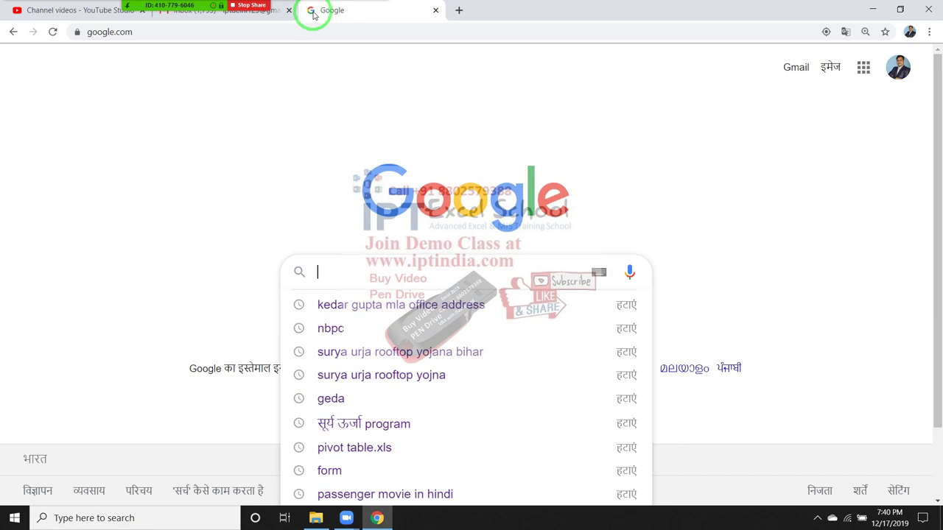
text(form)
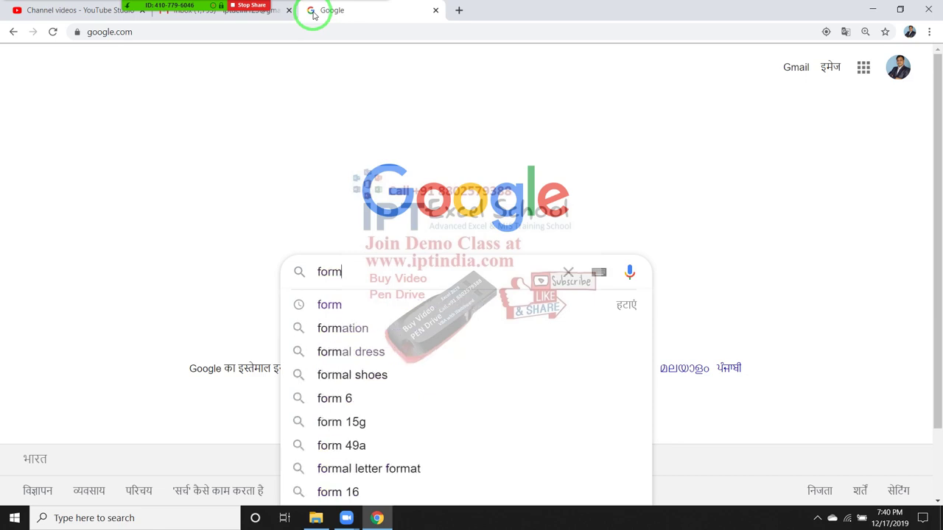
key(Return)
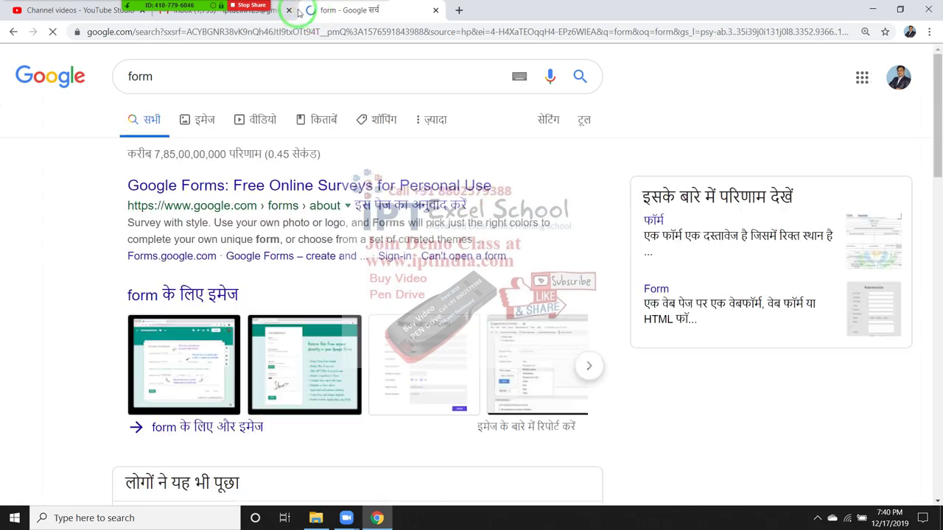
- Switch to image results for 'form' and scroll to the jotform Appointment Request thumbnail
click(214, 121)
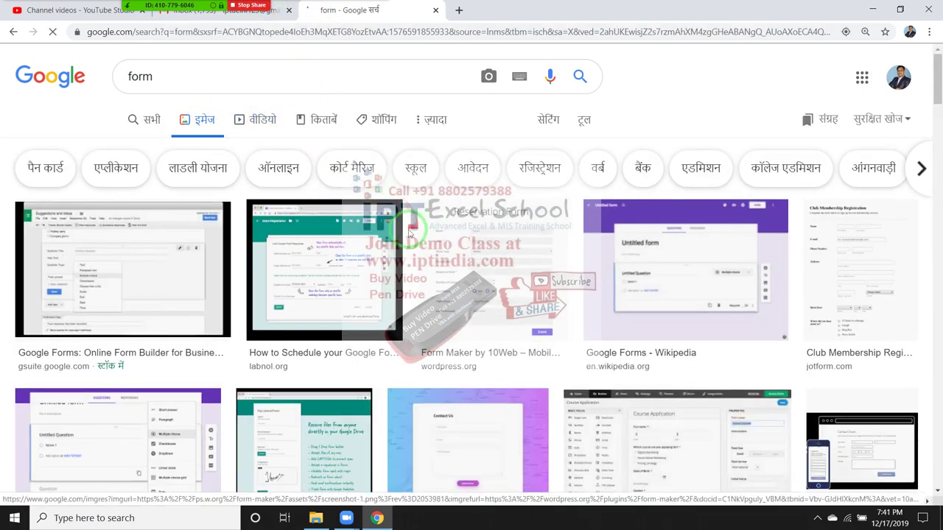
scroll(405, 235, down, 2)
scroll(405, 237, down, 1)
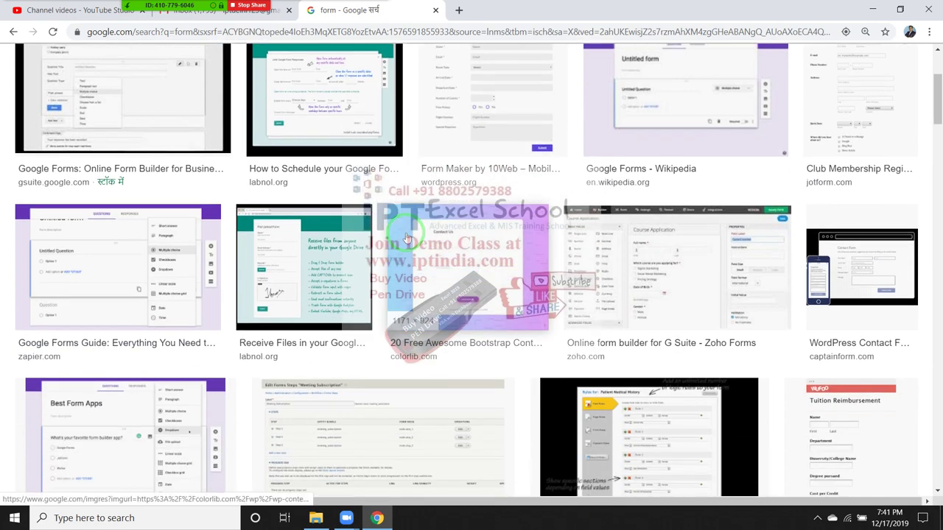
scroll(409, 250, down, 2)
scroll(411, 259, down, 2)
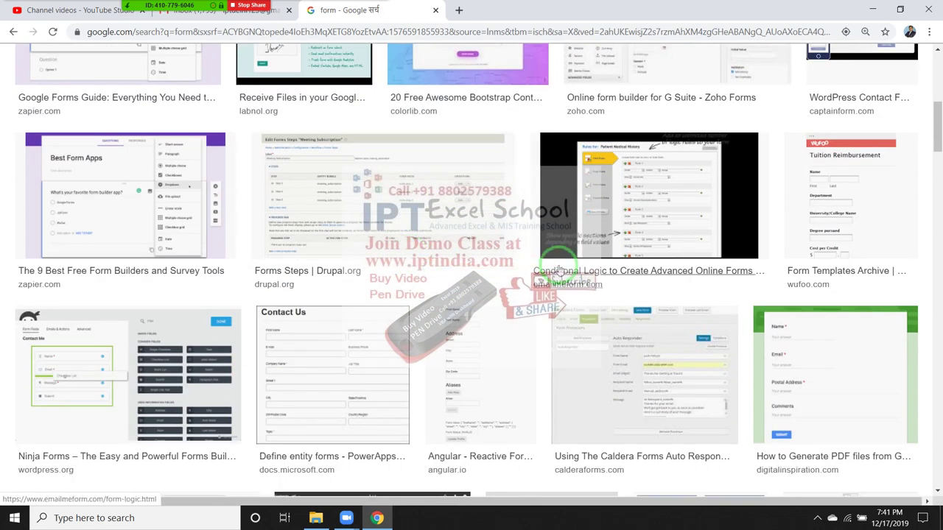
scroll(477, 254, up, 1)
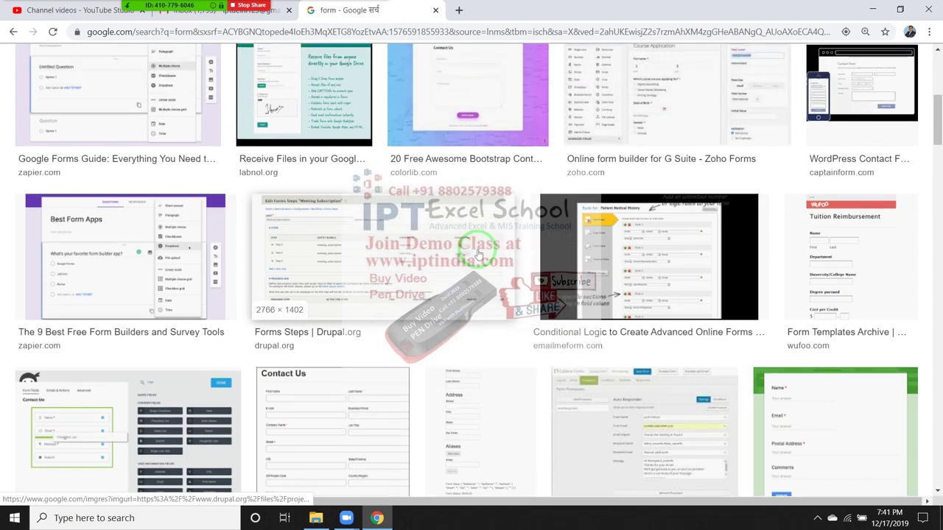
scroll(478, 254, up, 1)
scroll(477, 254, down, 2)
scroll(477, 256, down, 2)
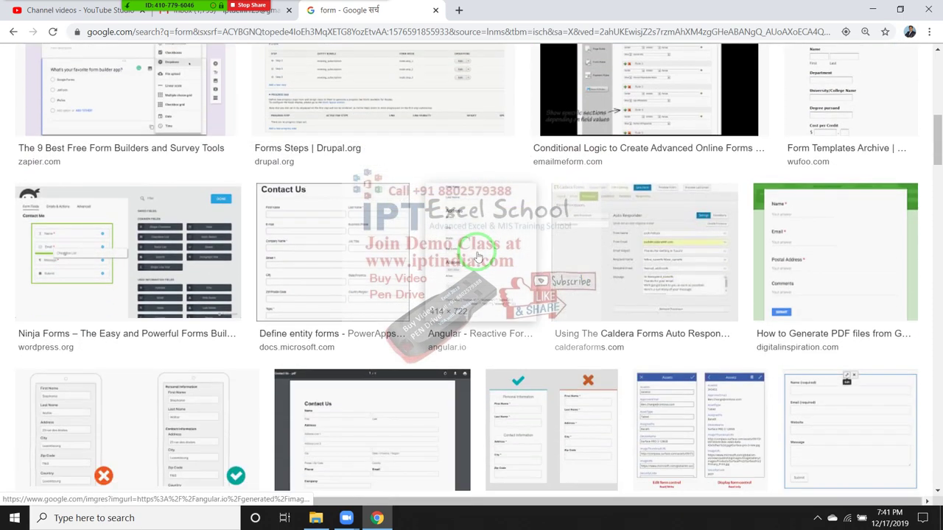
scroll(477, 255, down, 2)
scroll(477, 255, down, 2)
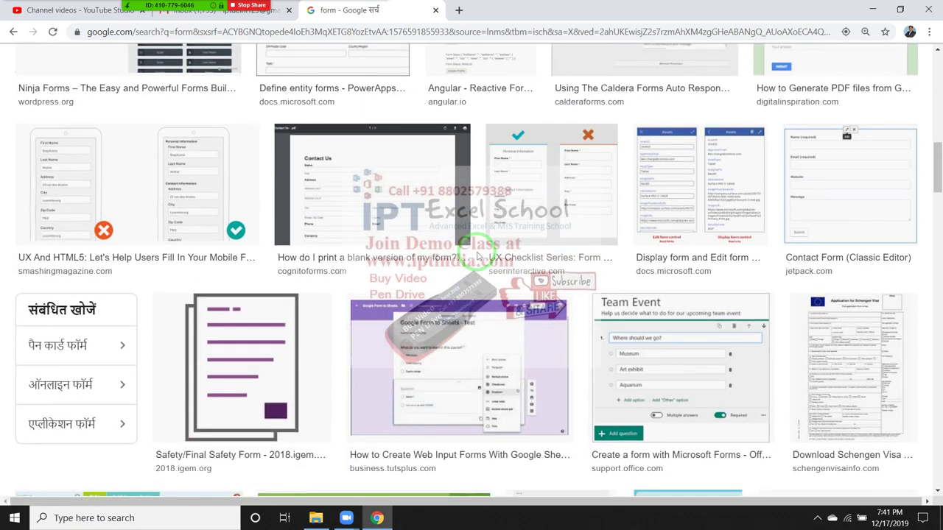
scroll(477, 255, down, 2)
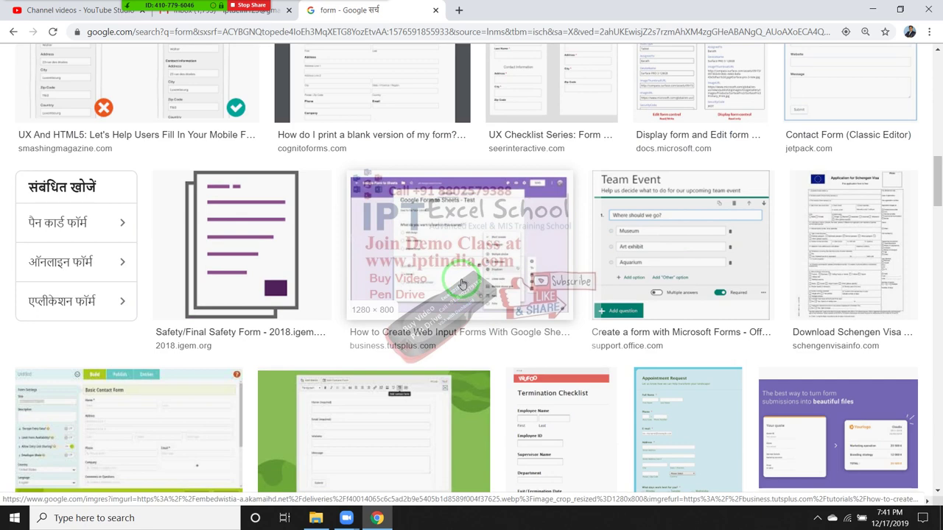
scroll(461, 285, down, 2)
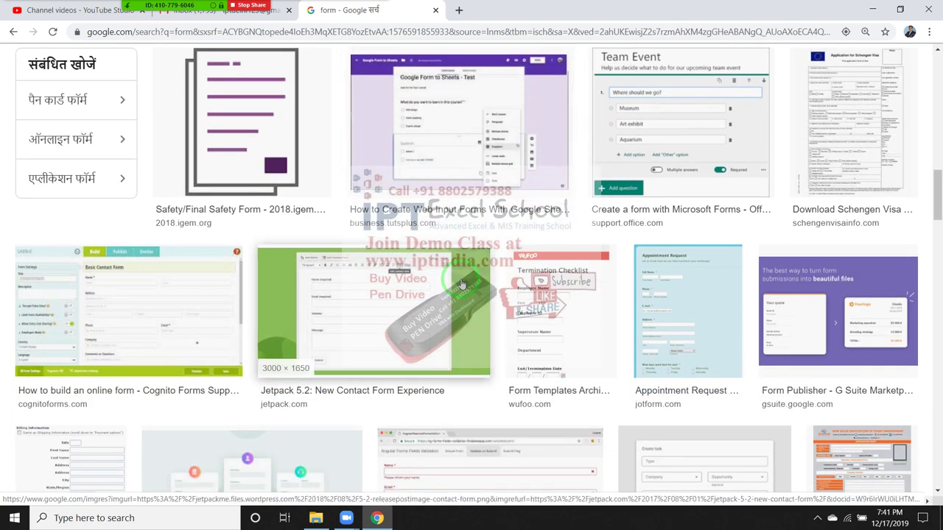
scroll(462, 285, down, 1)
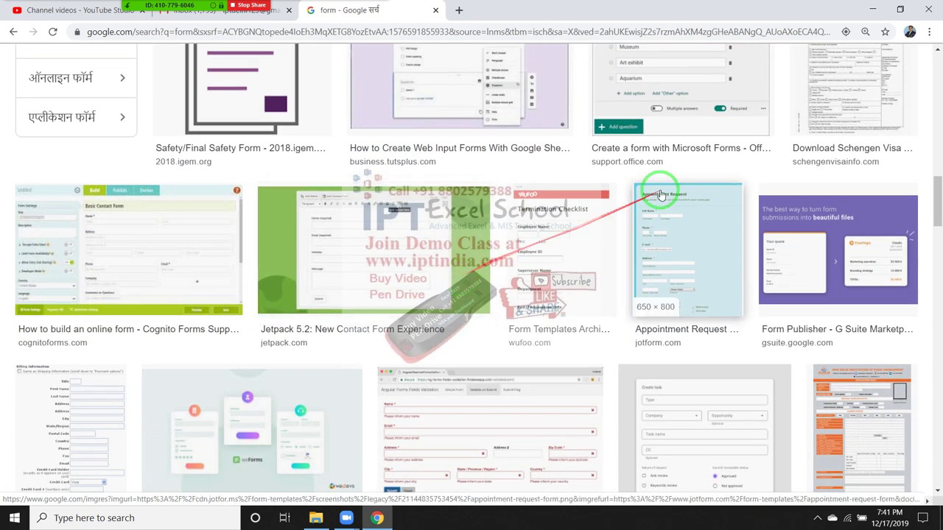
- Copy the jotform Appointment Request form image and search Windows for Excel
click(697, 237)
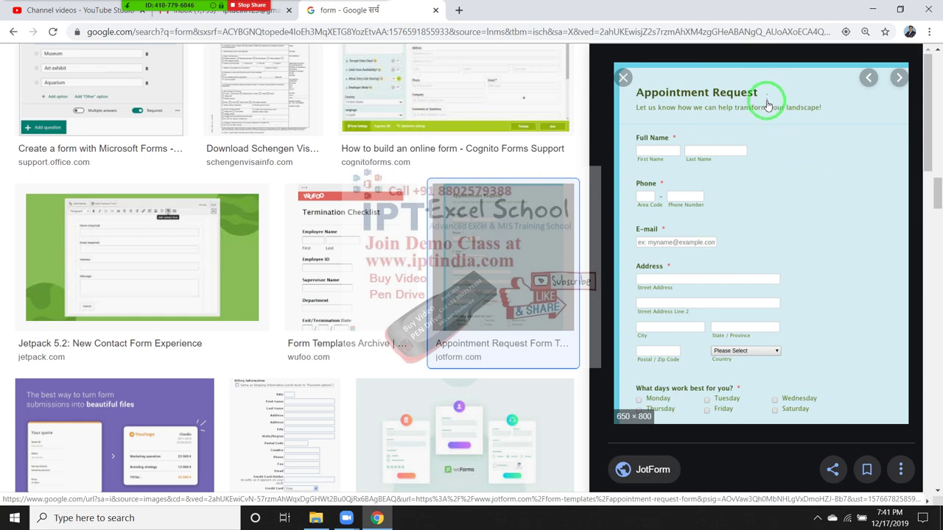
right_click(803, 169)
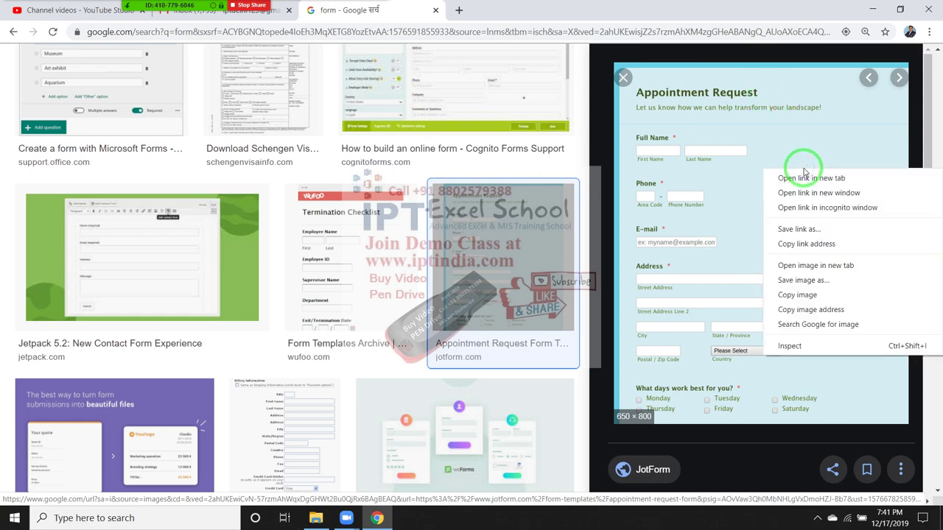
click(849, 302)
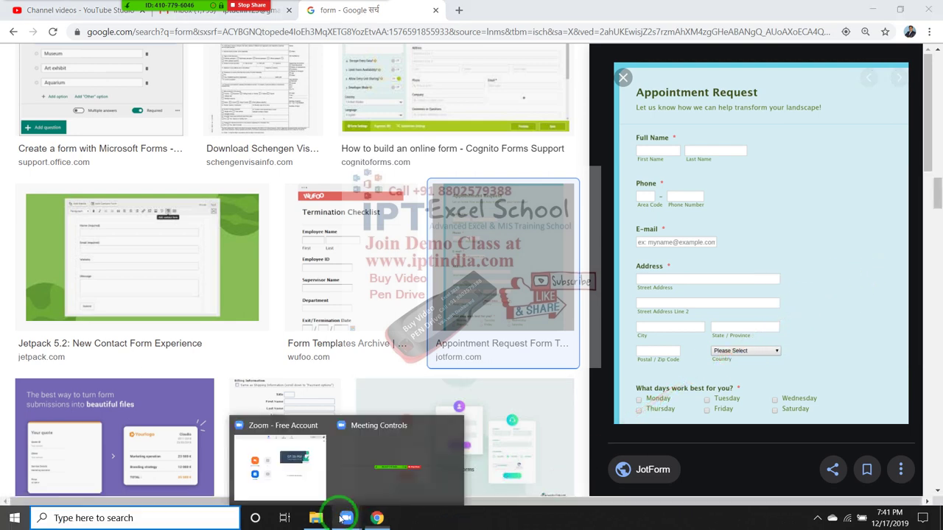
key(super)
text(excel)
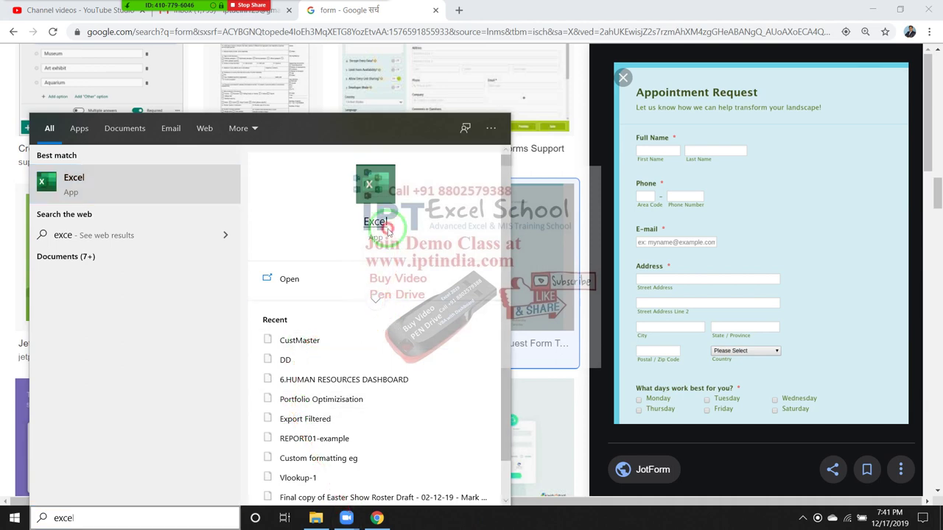
- Launch Excel from the search results and create a blank workbook
click(388, 232)
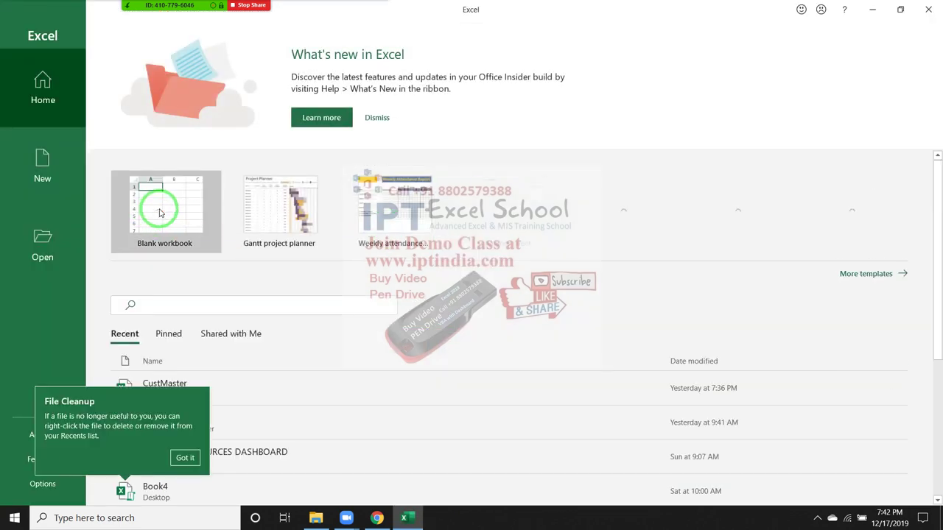
click(155, 215)
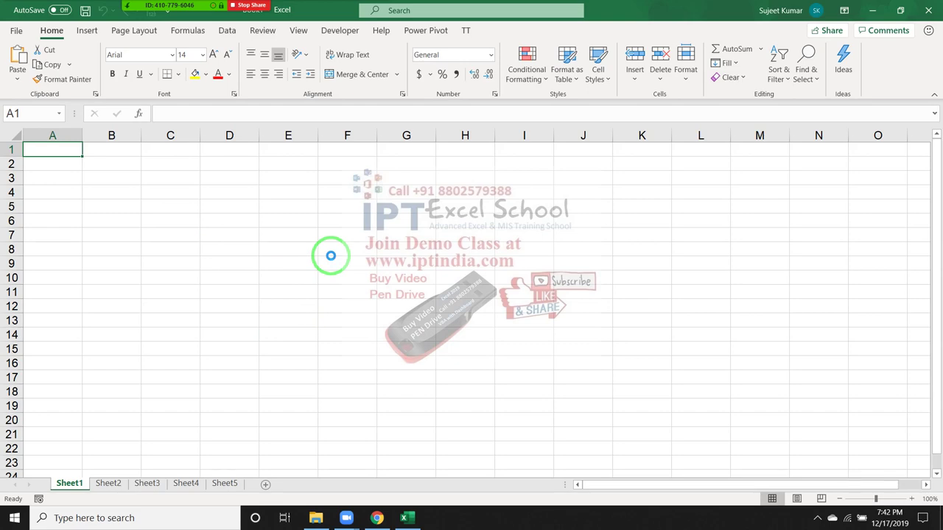
- Paste the copied form image into Sheet1, then launch Paint and minimize it
key(ctrl+v)
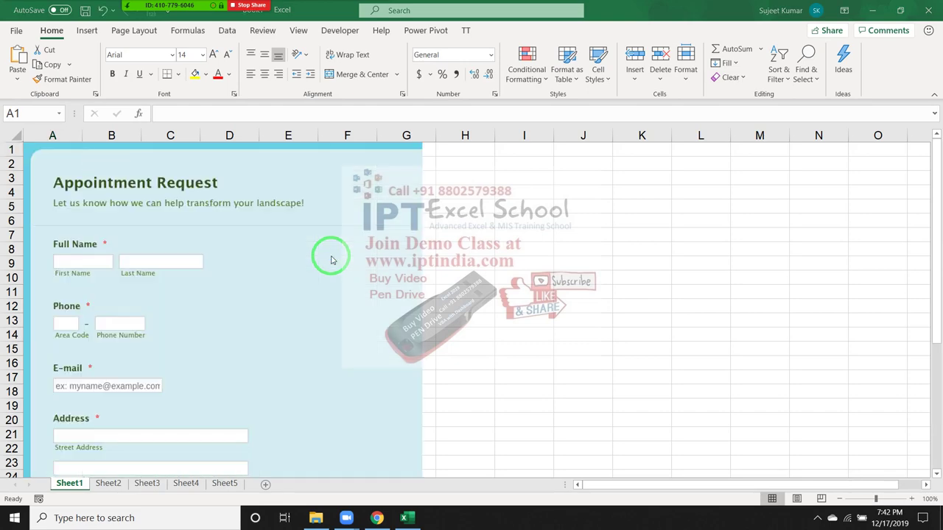
key(super)
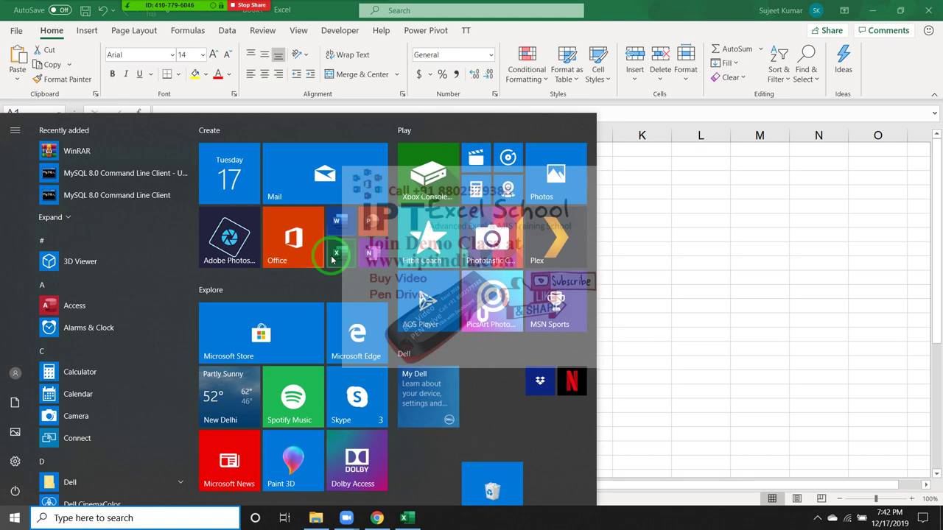
text(pai)
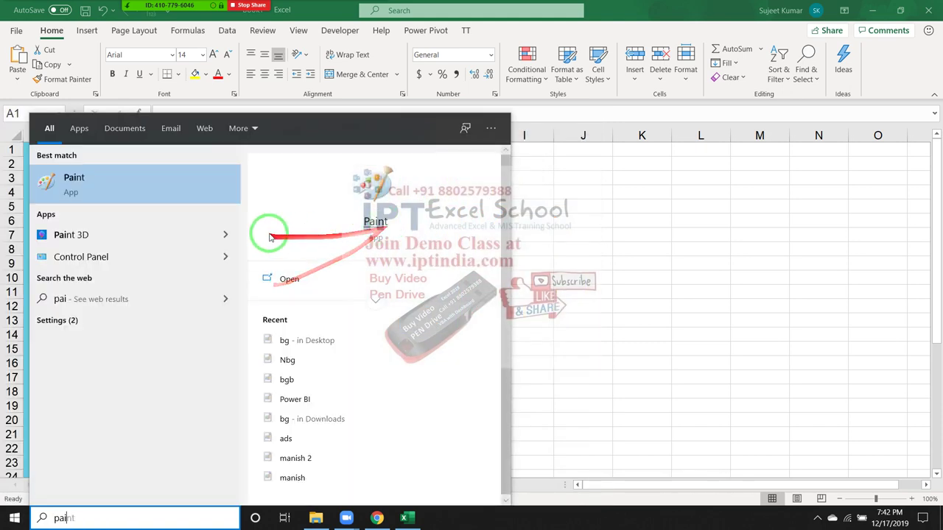
text(nt)
click(517, 260)
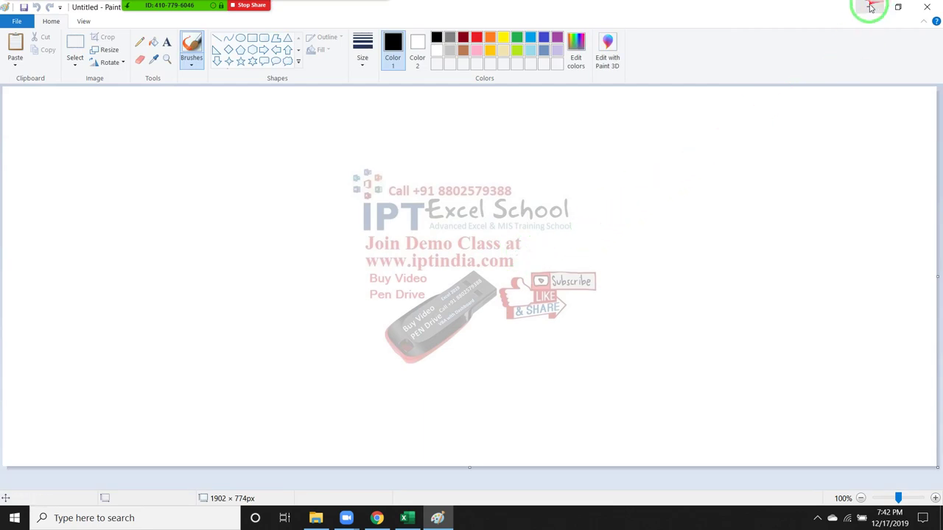
click(869, 7)
- Move the pasted form picture to the right and shrink it beside the empty cells
click(616, 246)
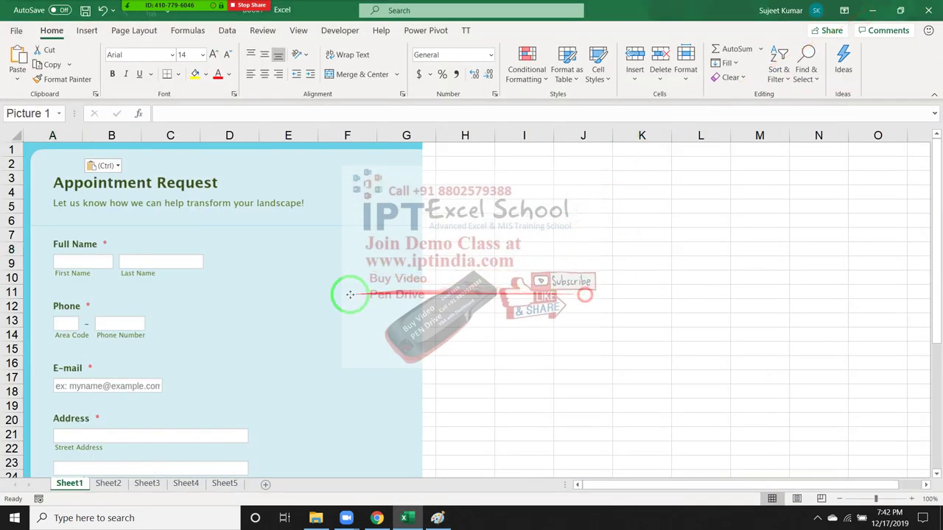
drag(347, 290, 260, 298)
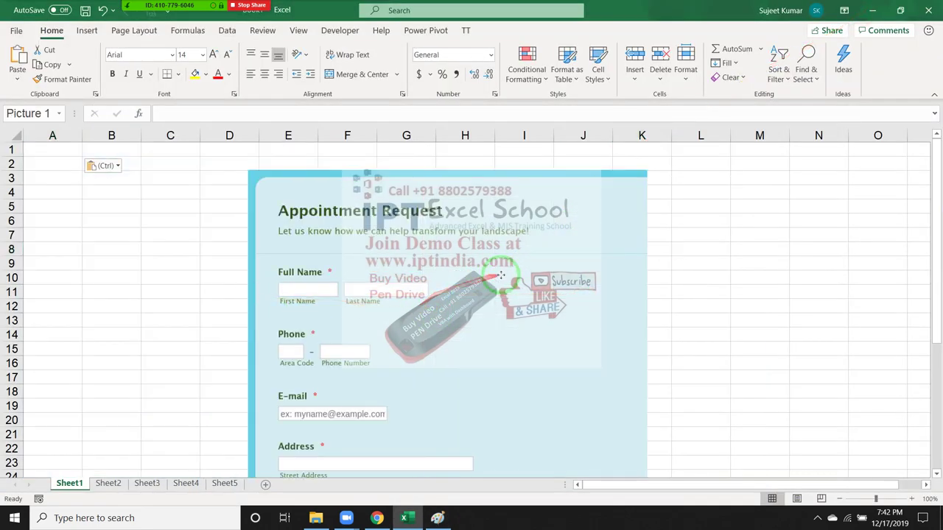
drag(514, 281, 689, 293)
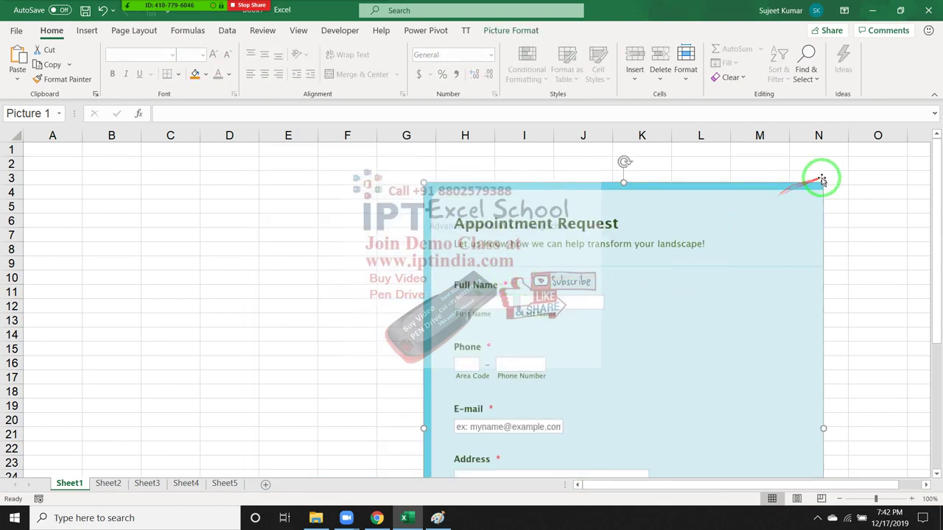
mouse_move(823, 181)
mouse_down()
mouse_move(717, 344)
mouse_move(706, 205)
mouse_up()
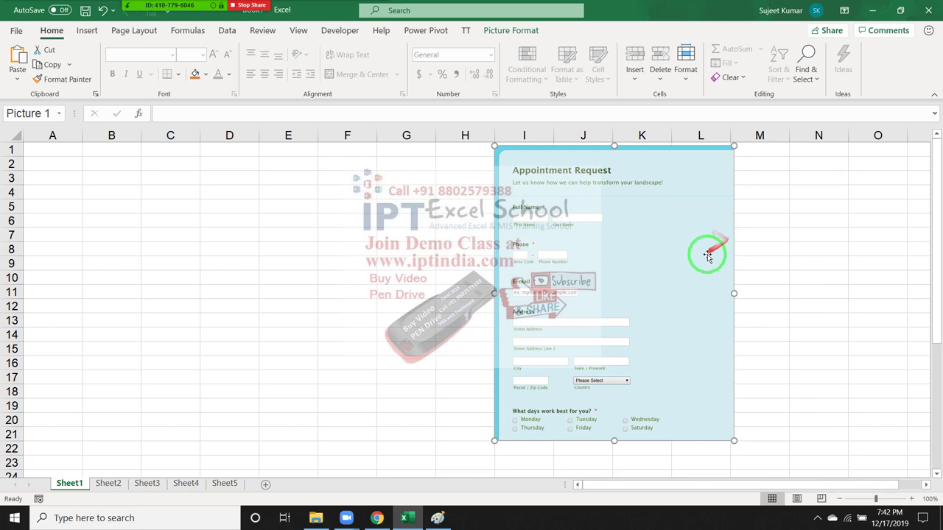
click(105, 195)
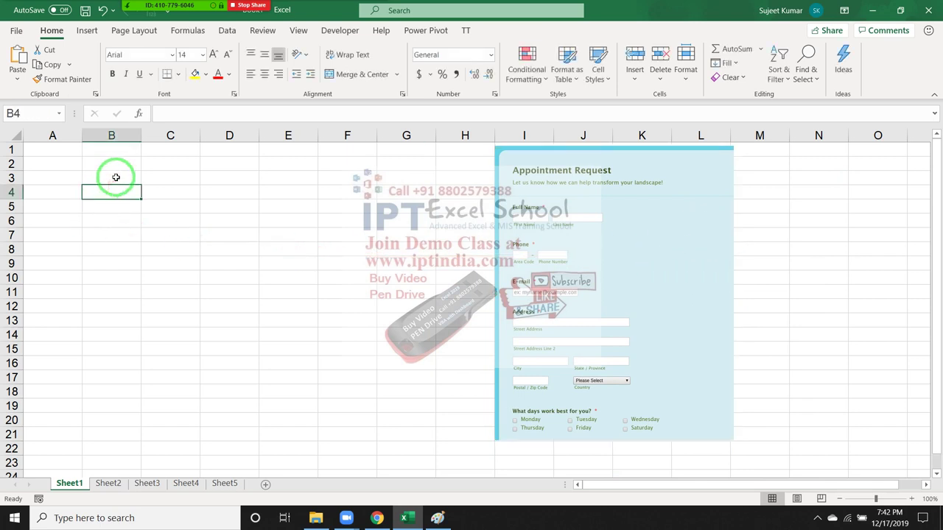
- Narrow column A to a thin margin, hide row 1, and merge cells B2 through E2
click(112, 179)
click(46, 150)
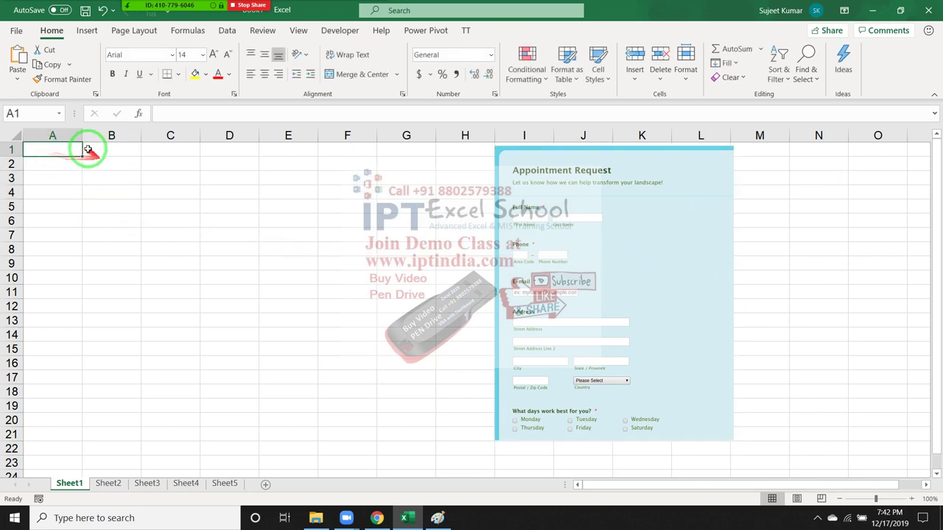
mouse_move(82, 139)
mouse_down()
mouse_move(34, 138)
mouse_move(17, 157)
mouse_move(16, 148)
mouse_up()
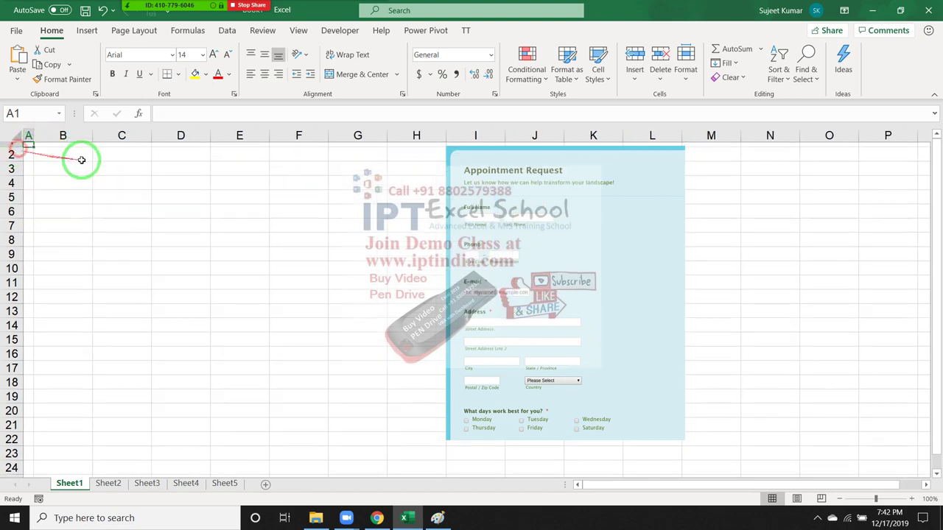
click(120, 171)
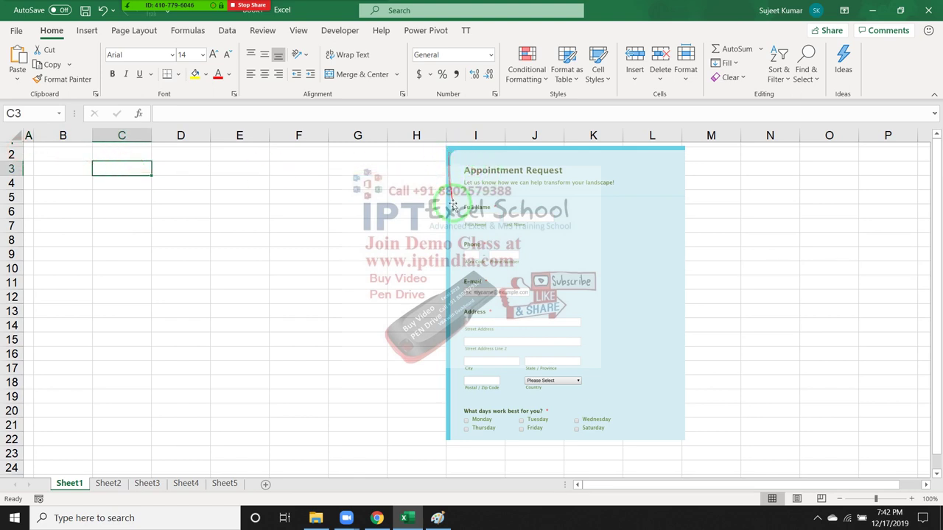
click(166, 184)
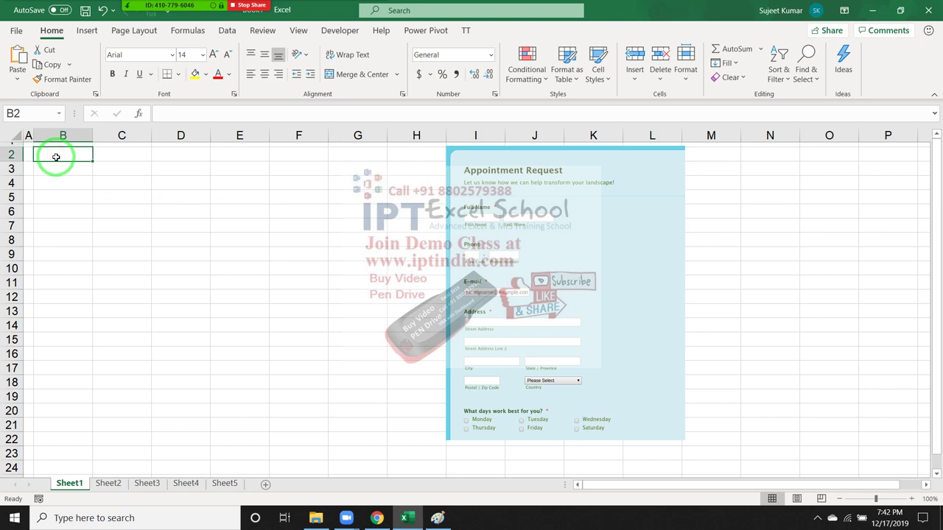
drag(56, 153, 250, 150)
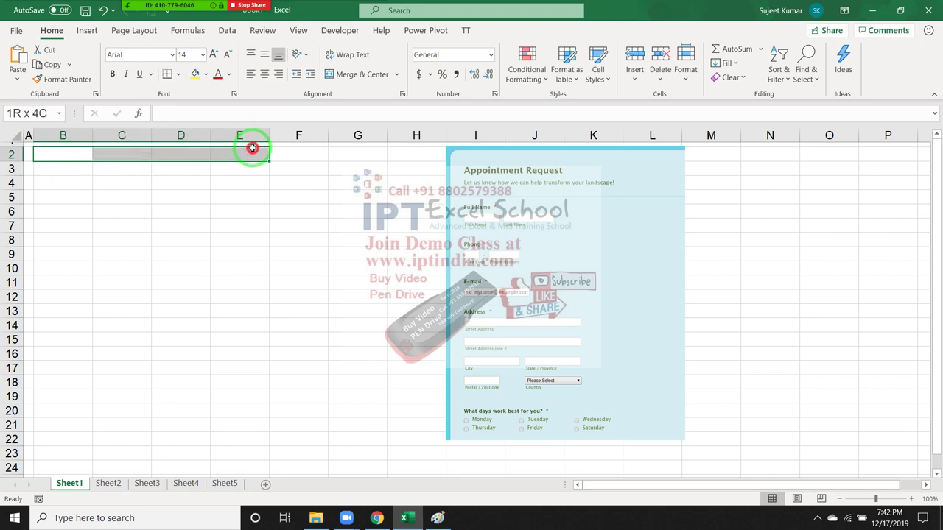
click(354, 76)
- Narrow column B to a thin margin and merge C3 through G3 into one centred cell
drag(90, 171, 140, 169)
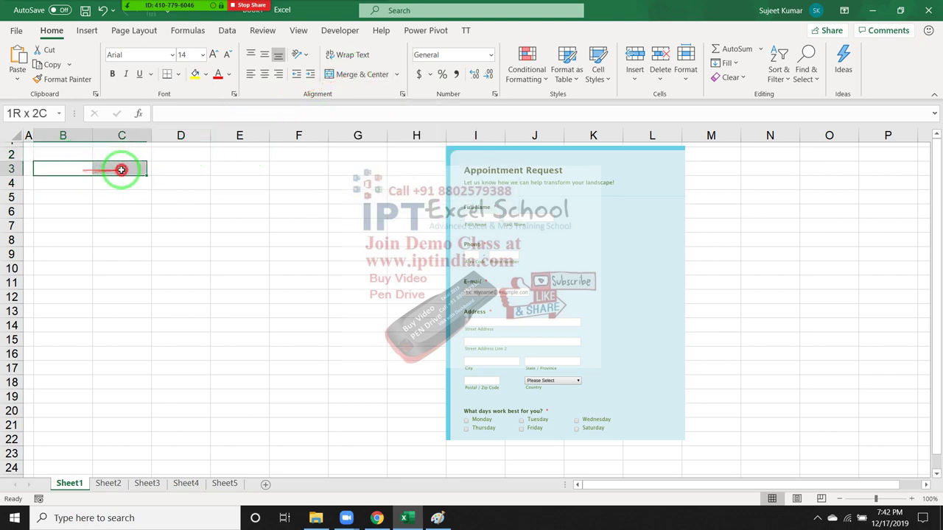
click(73, 176)
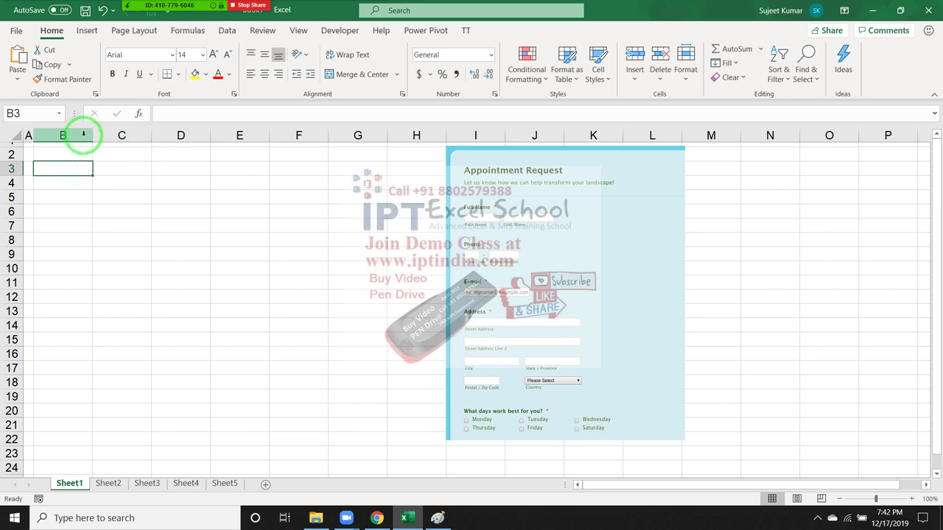
drag(89, 136, 46, 137)
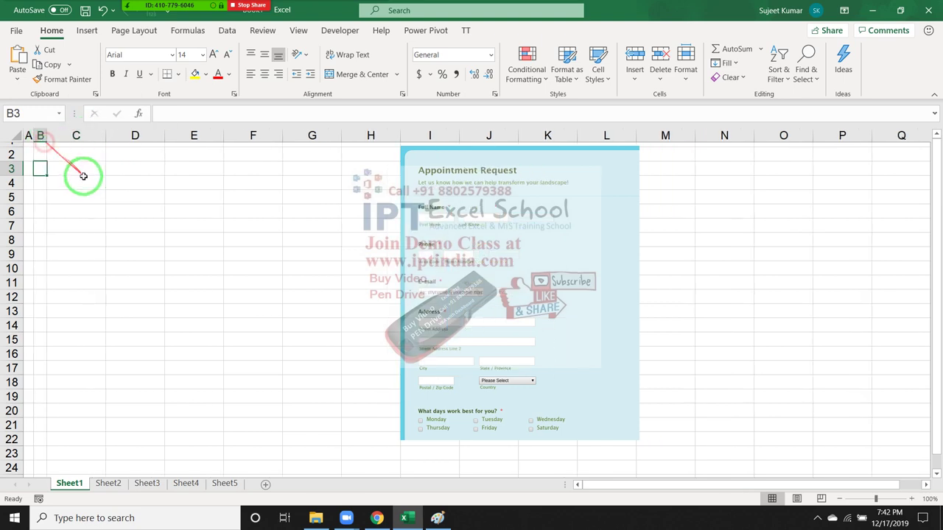
click(75, 172)
drag(74, 172, 299, 164)
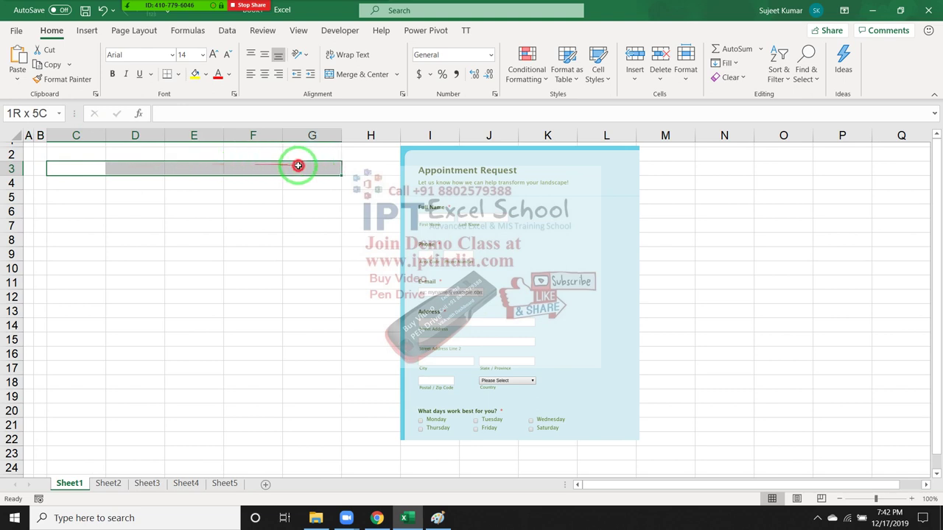
click(340, 74)
- Enter 'Appointment Request' in C3 and 'Let us know how we can help transform your Landscape!' in C4
text(A)
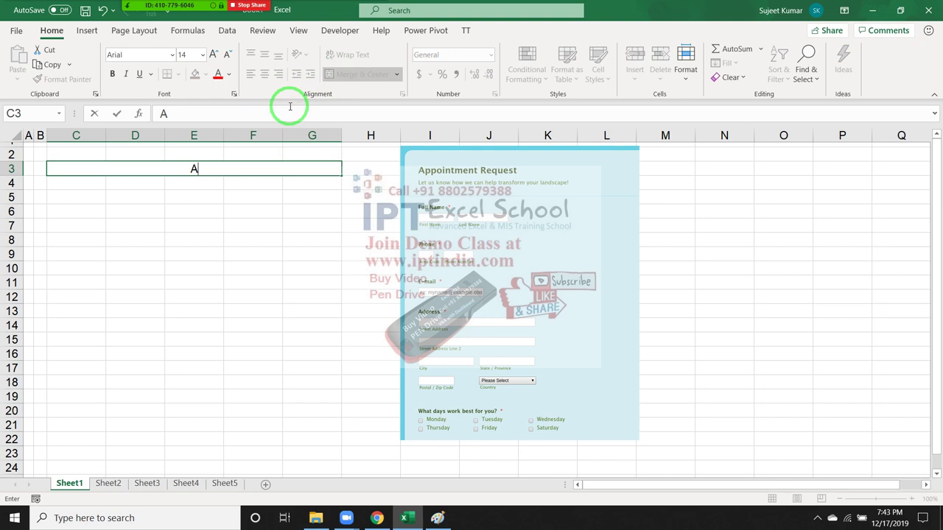
text(ppoi)
text(n)
text(tme)
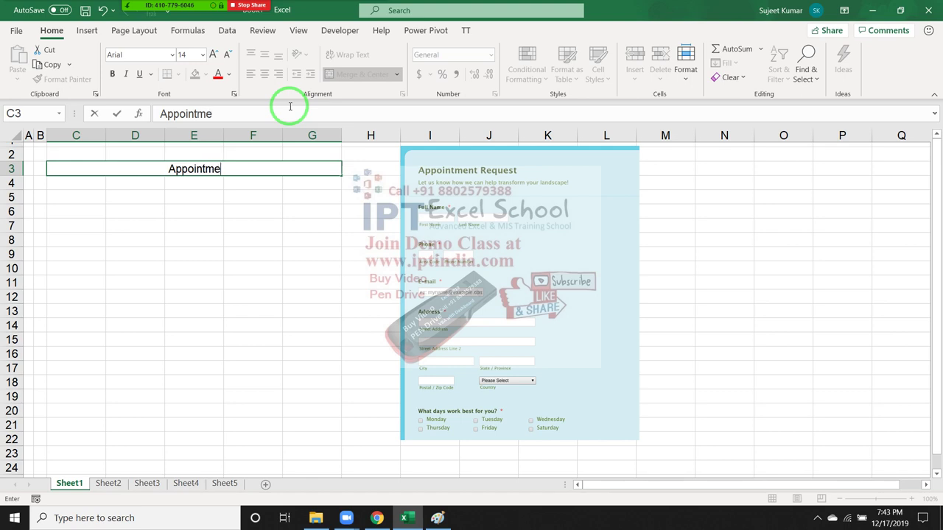
text(nt)
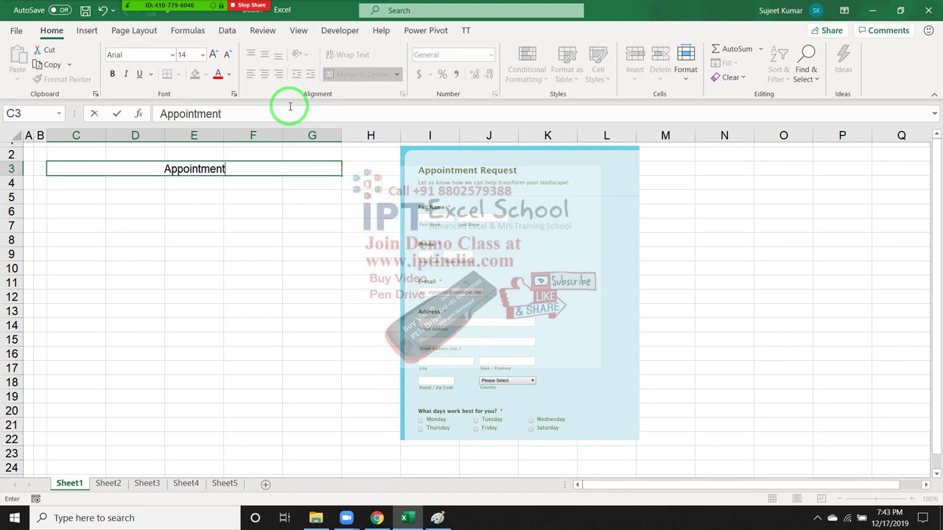
text( Re)
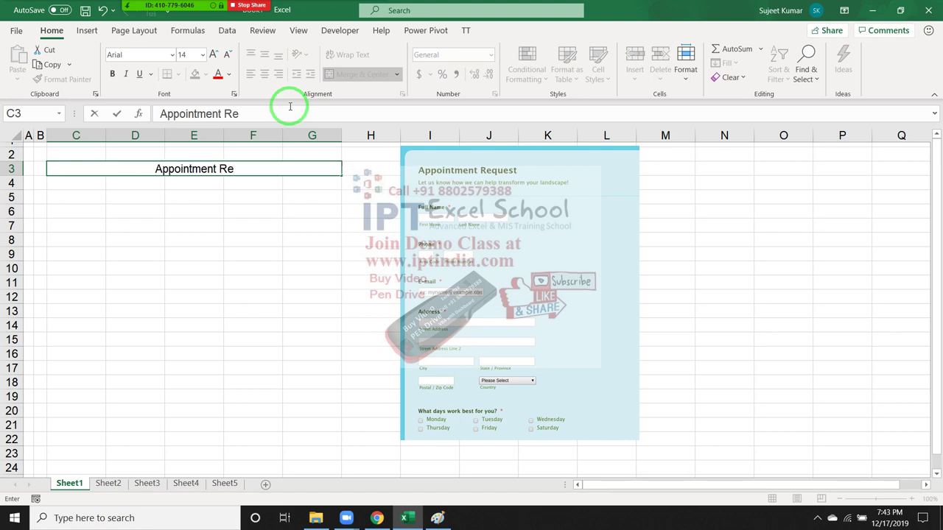
text(que)
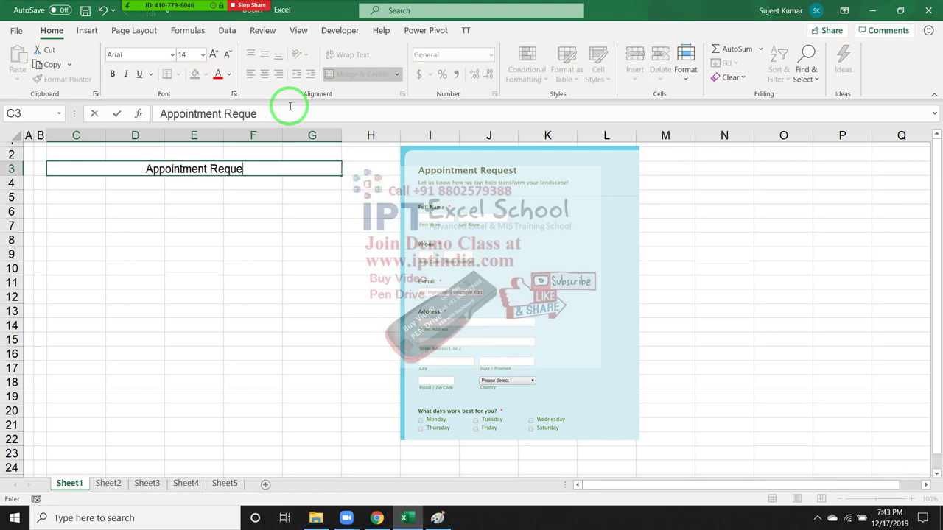
text(st)
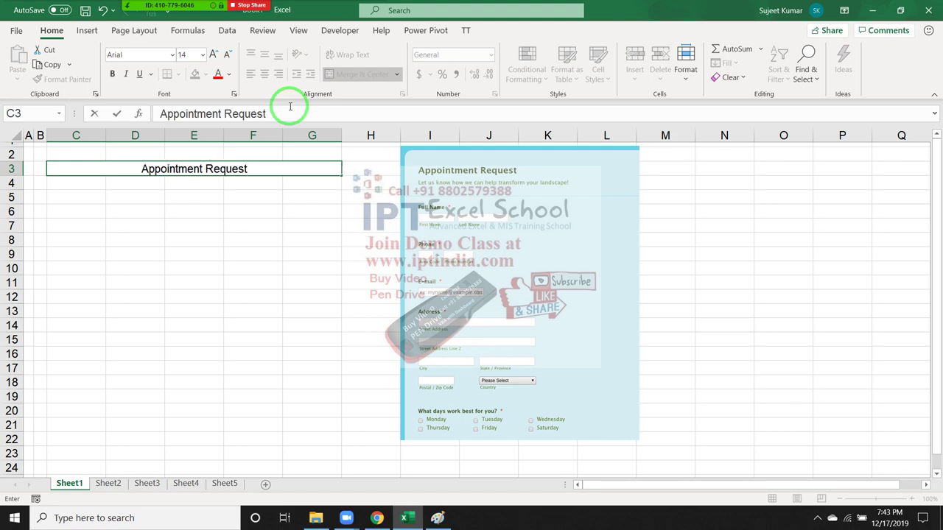
key(Return)
text(Let )
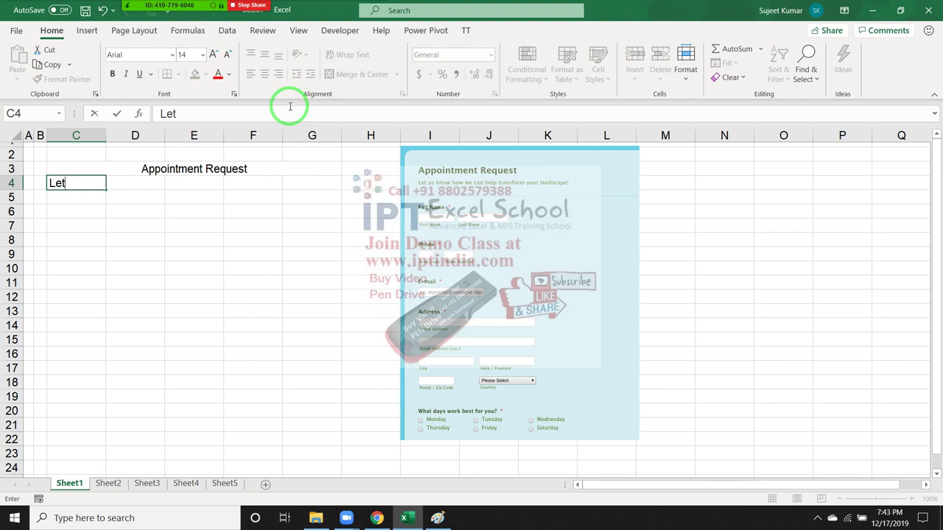
text(us know ho)
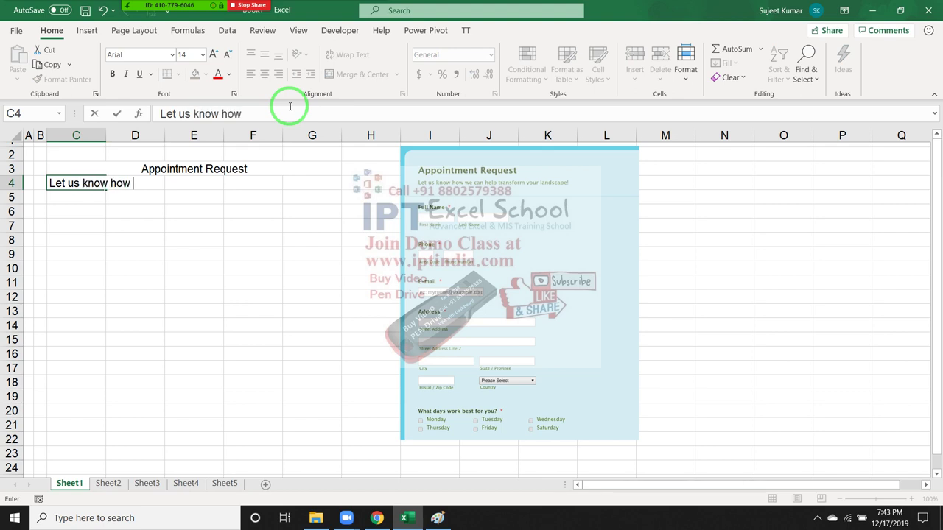
text(we)
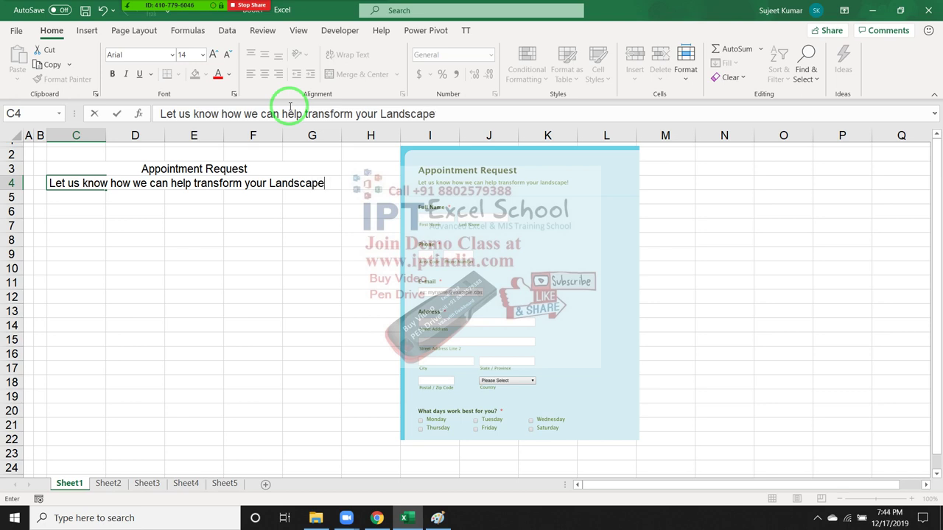
key(Return)
key(Up)
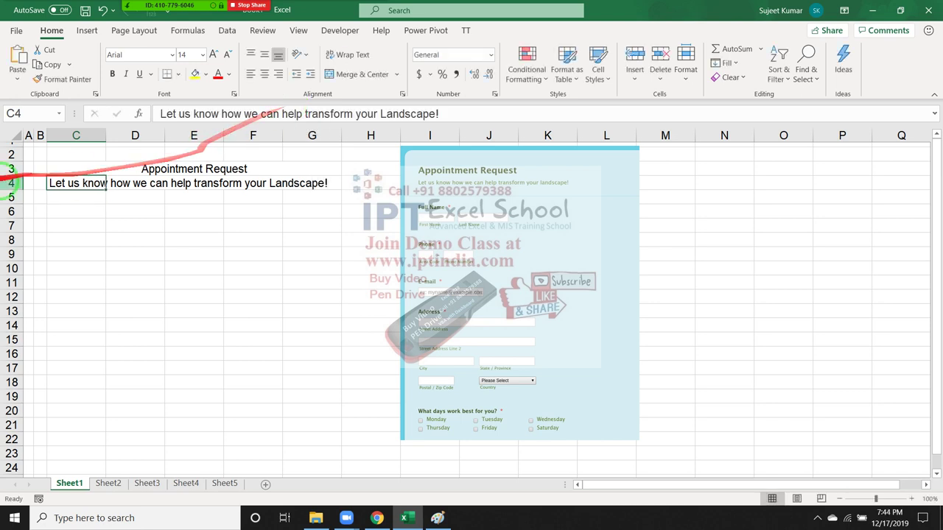
- Make the Appointment Request title 20-point, bold and left-aligned
click(71, 170)
click(212, 55)
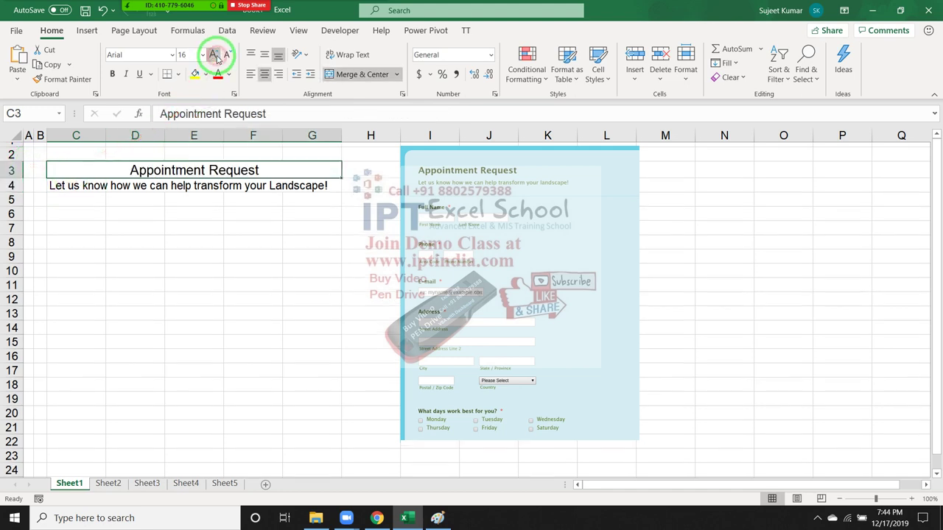
click(214, 55)
click(215, 55)
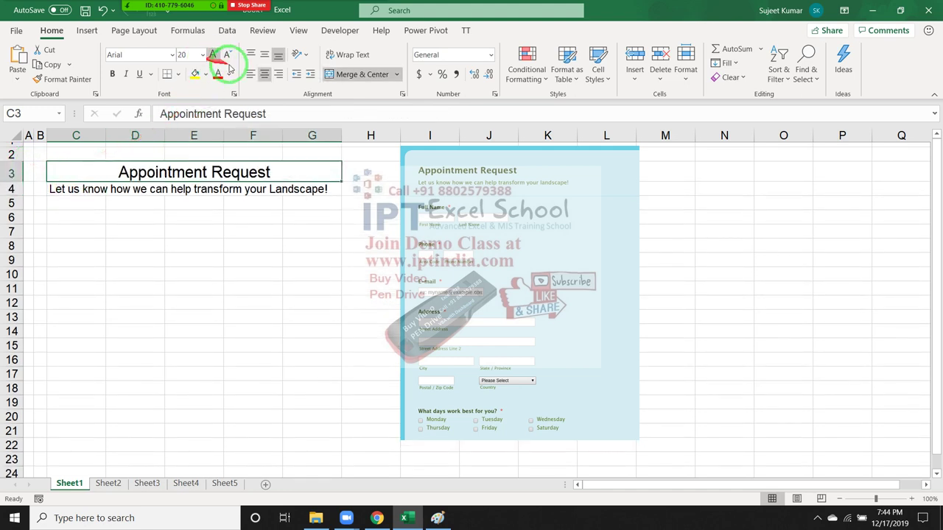
click(251, 77)
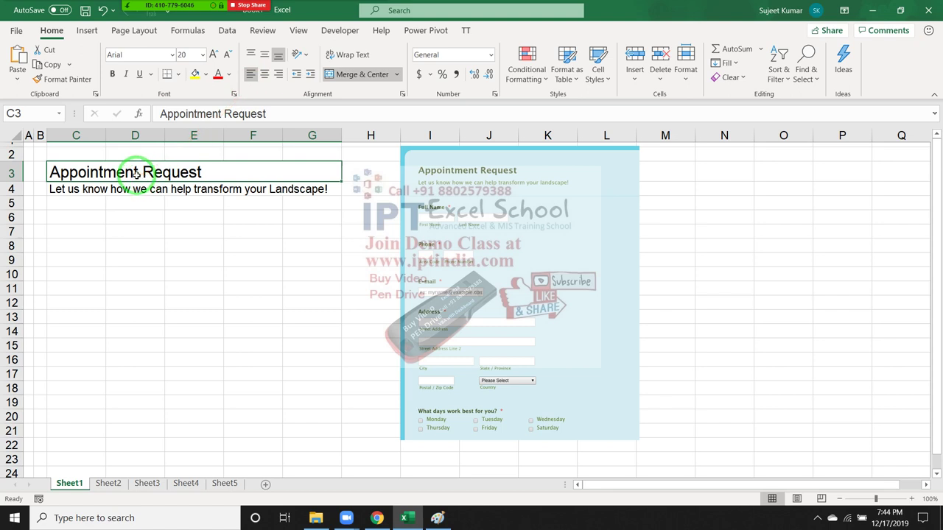
key(ctrl+b)
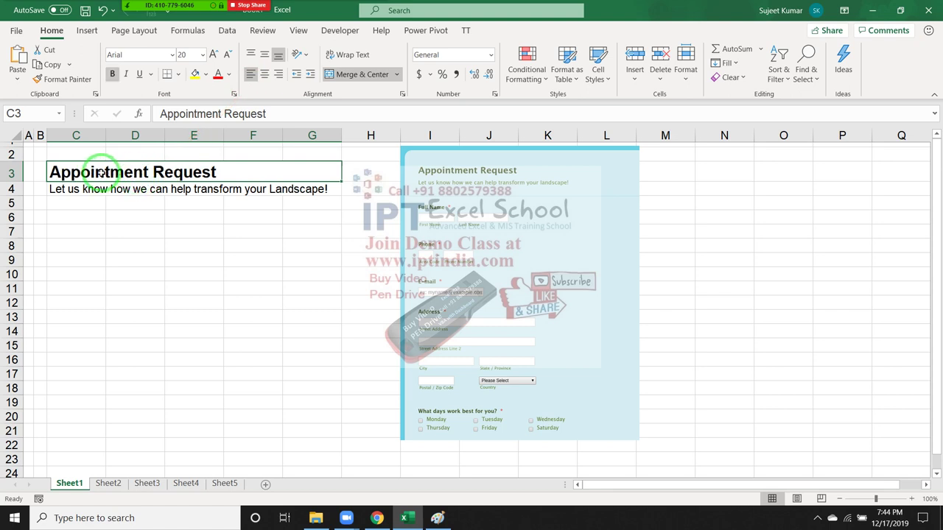
- Reduce the C4 subtitle font to size 11
click(79, 188)
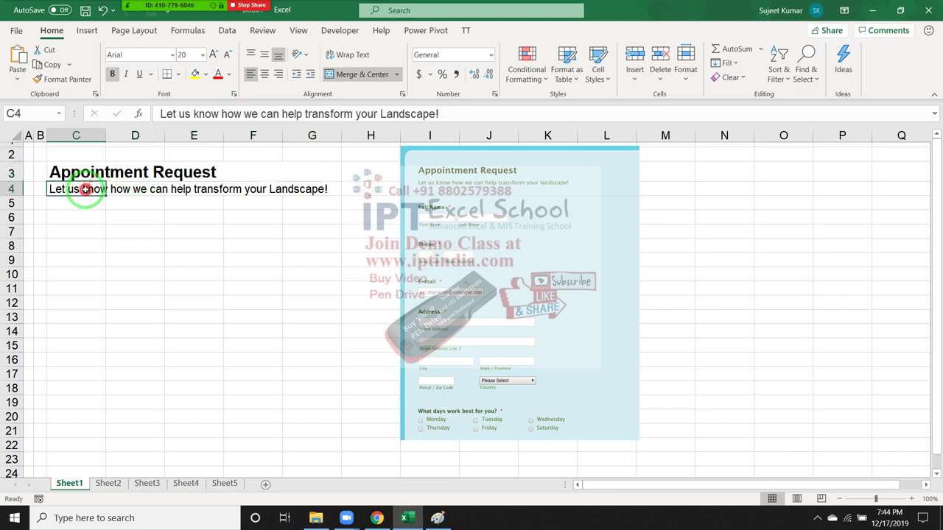
click(228, 56)
click(229, 58)
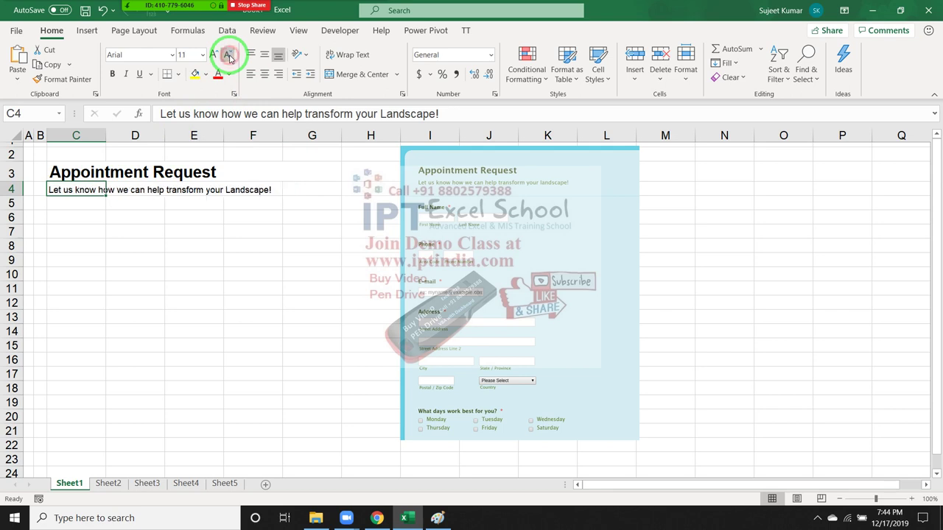
click(144, 229)
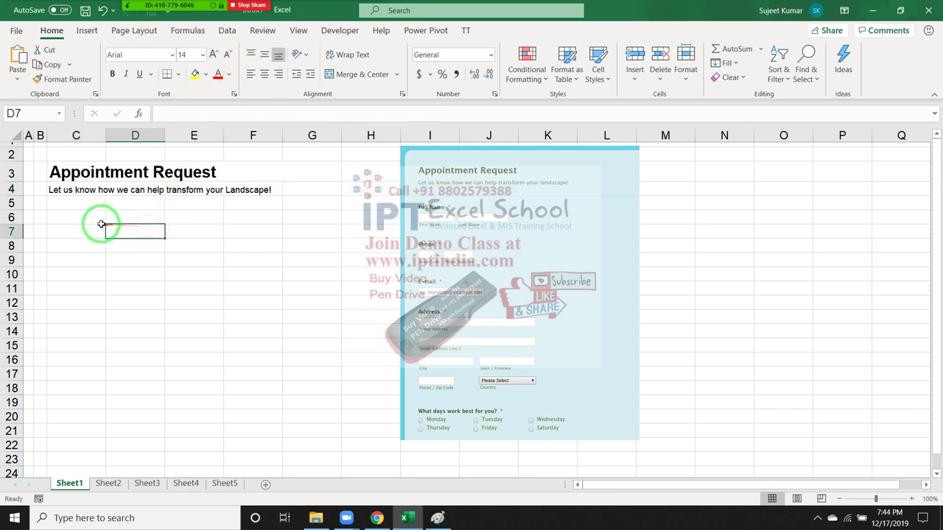
click(79, 217)
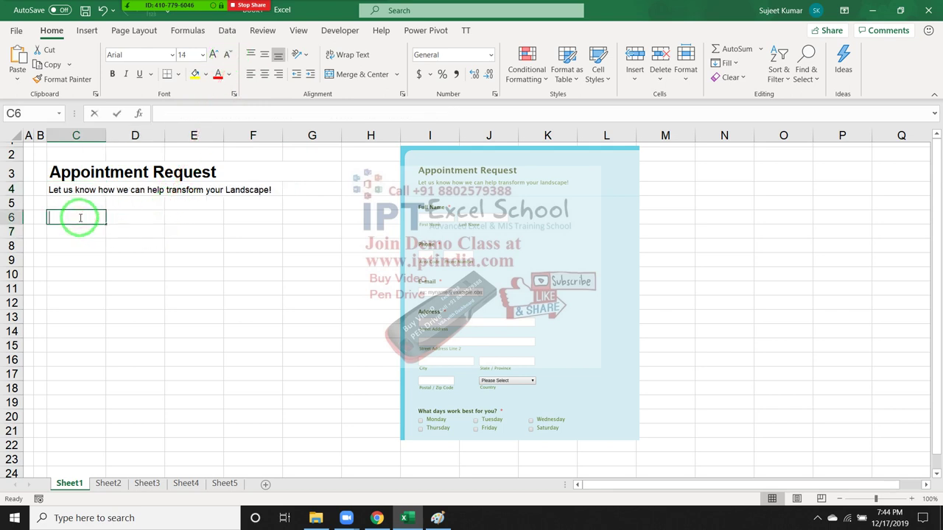
- Enter the 'Fulss Name *' label in C6
text(Fulss Name)
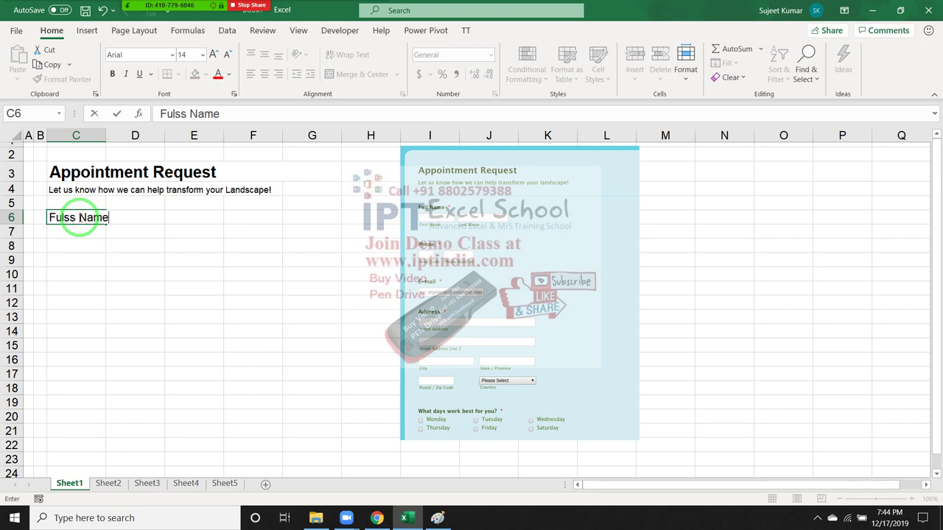
key(Return)
click(79, 217)
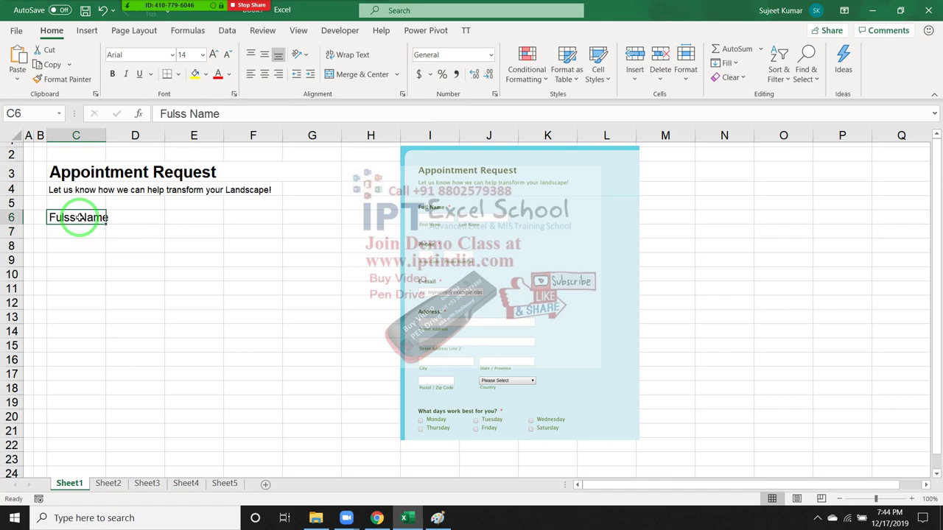
click(278, 115)
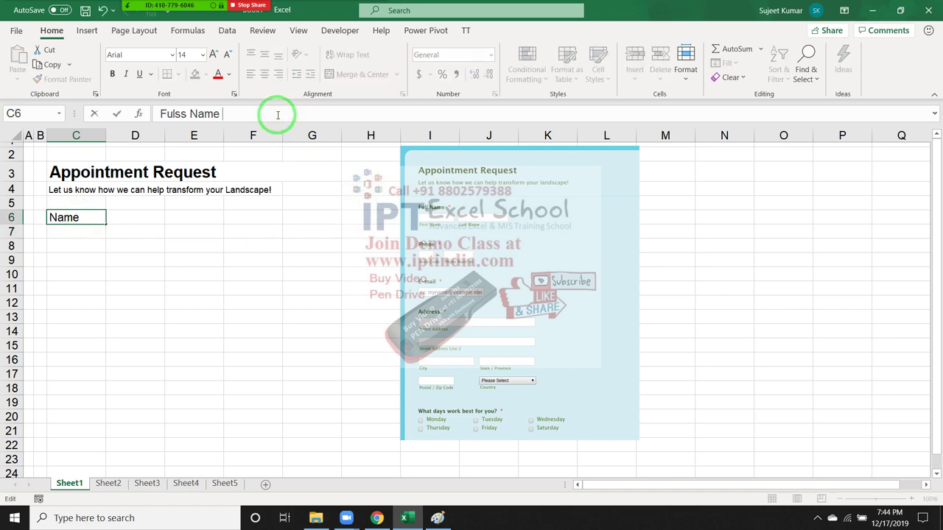
click(195, 190)
click(83, 241)
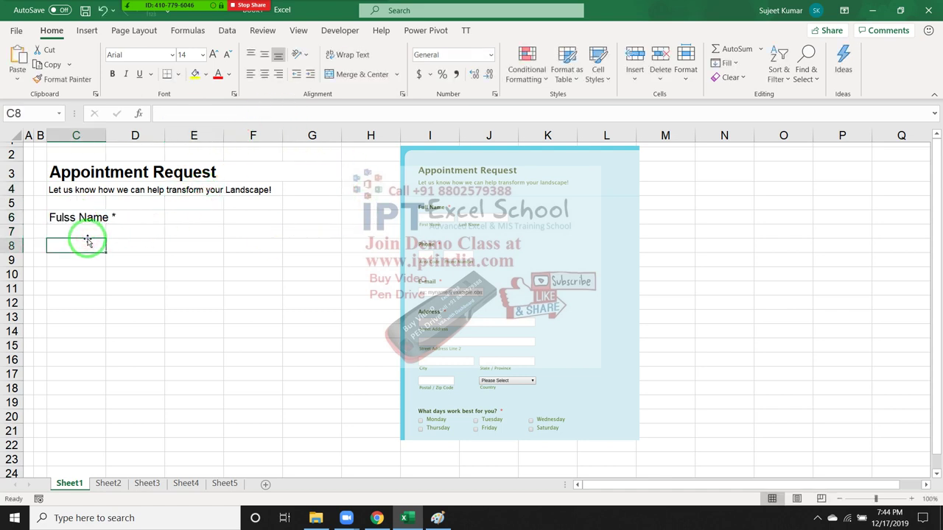
click(92, 233)
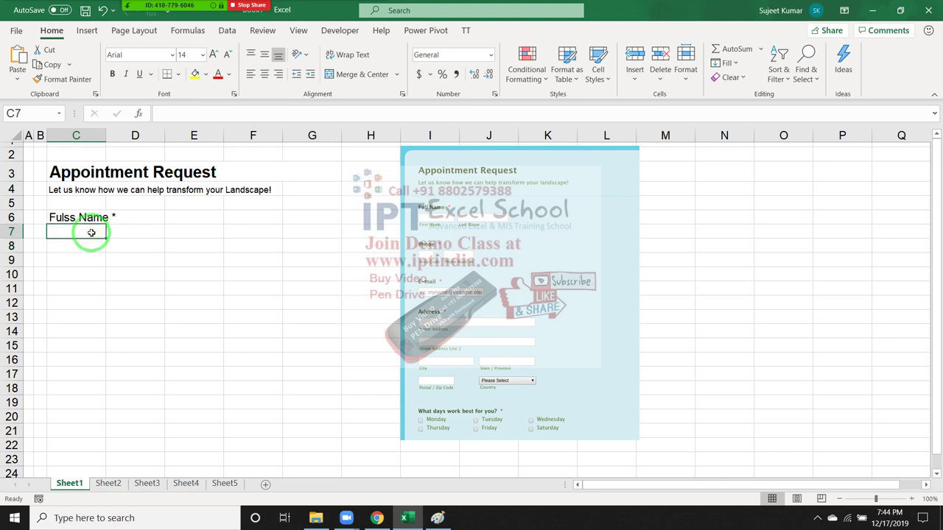
- Leave C7 empty and shrink row 7 into a thin spacer row
text(F)
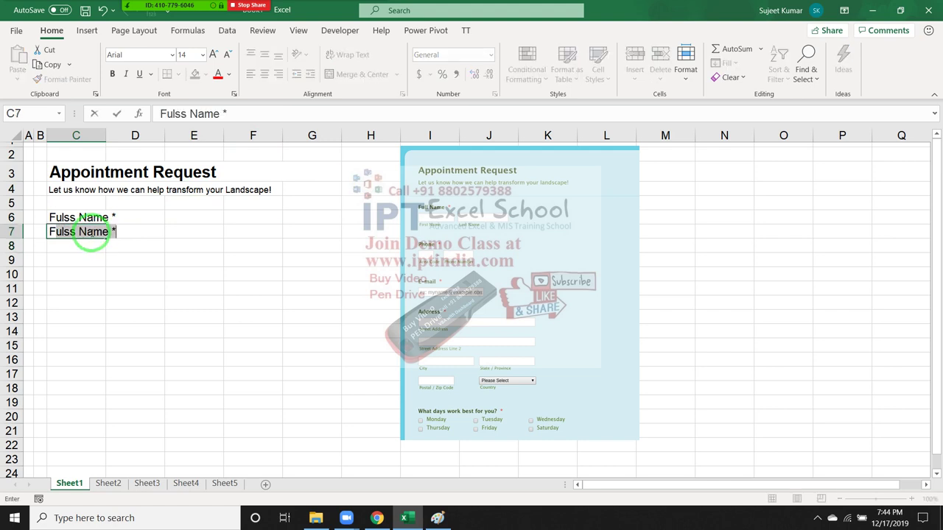
key(Escape)
key(Return)
click(92, 233)
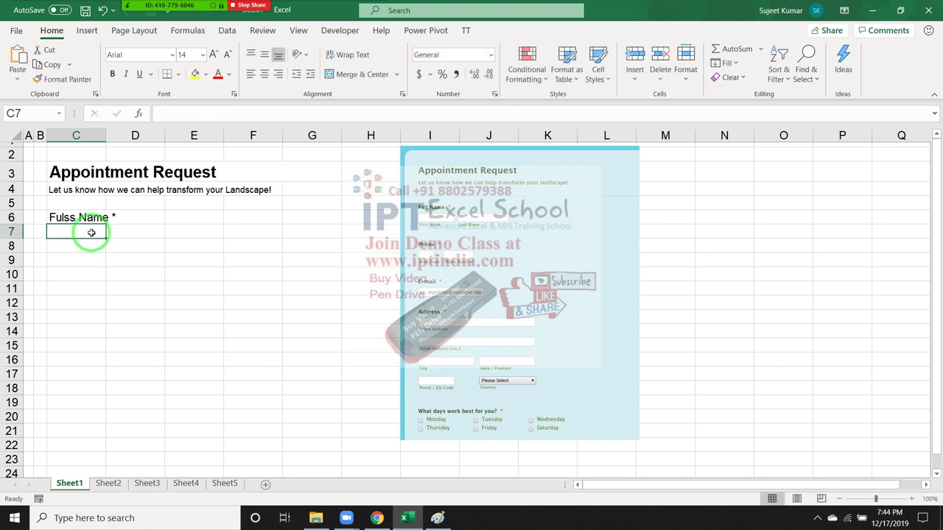
key(Return)
drag(19, 238, 18, 226)
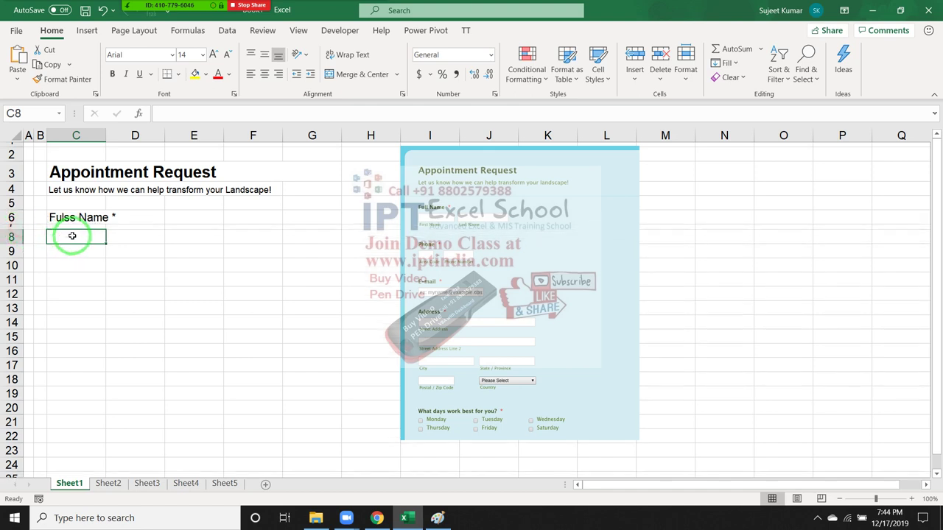
- Add a 'First Name' label in C9 at font size 11
click(77, 252)
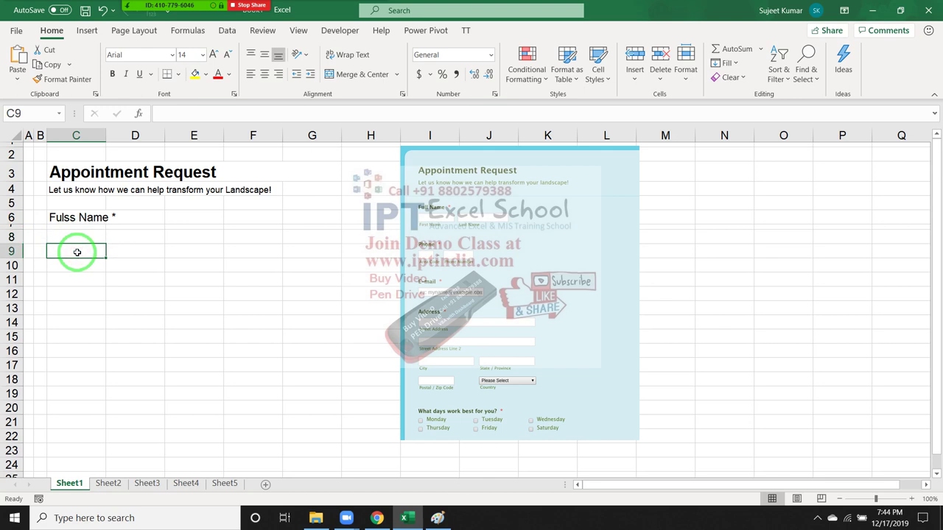
text(First NAme)
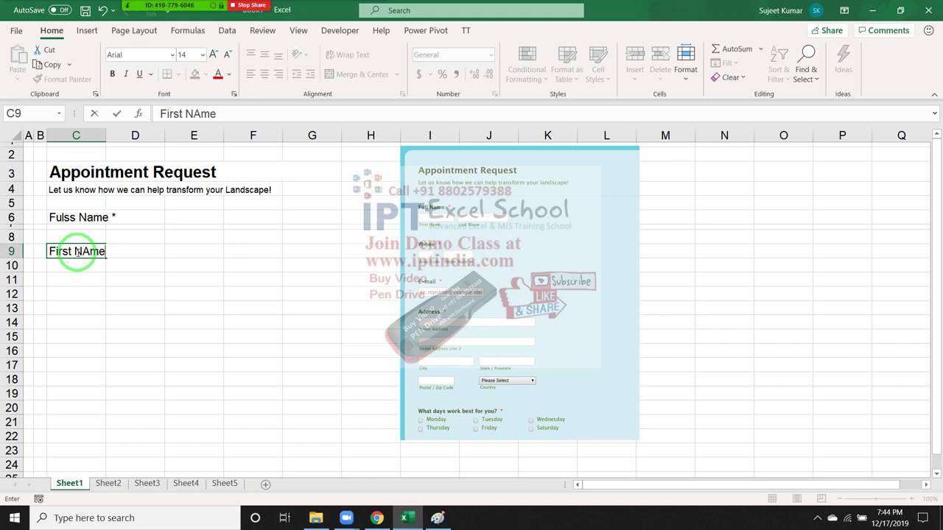
key(Return)
click(77, 252)
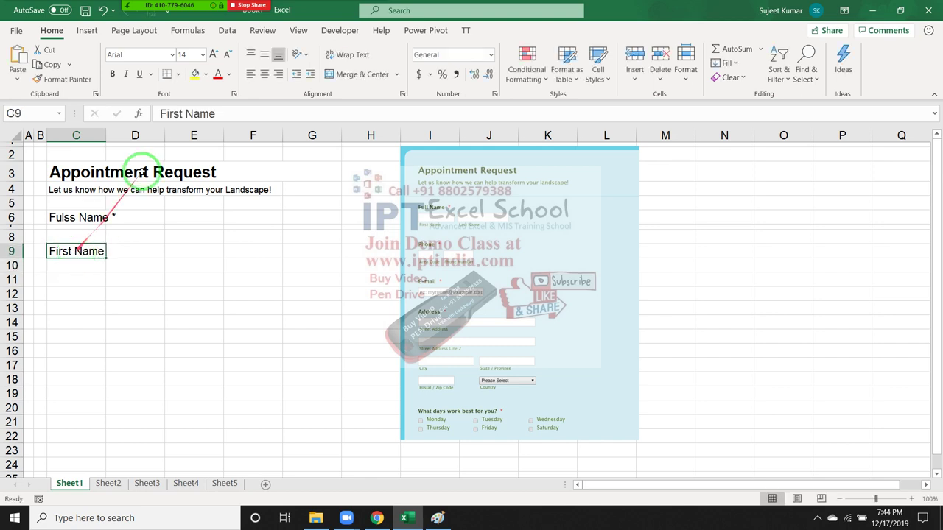
click(229, 55)
click(229, 55)
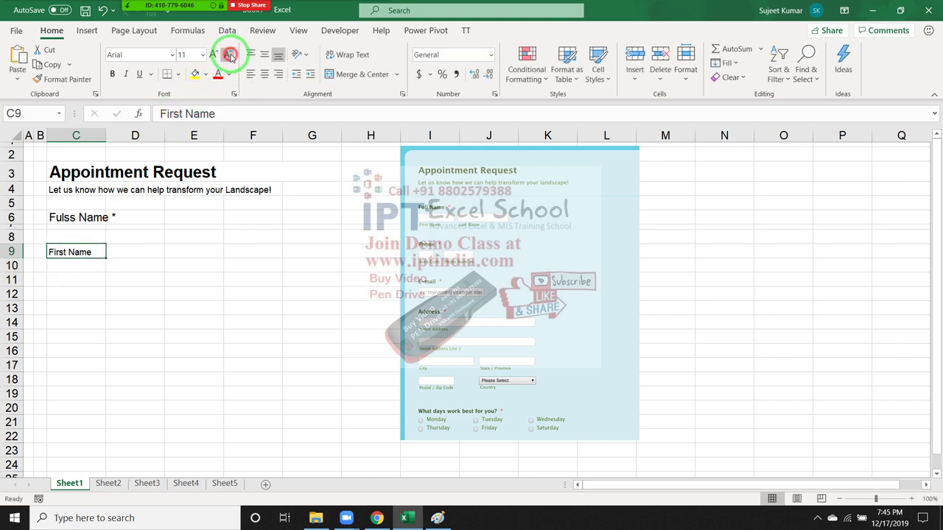
- Add a 'Last Name' label in E9 with First Name's formatting via Format Painter
click(181, 248)
text(Last Name)
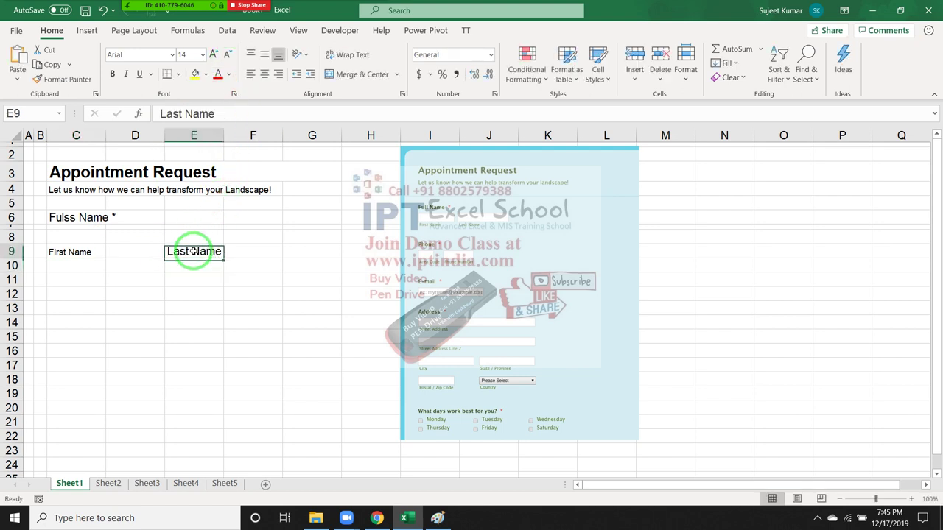
click(65, 252)
click(61, 79)
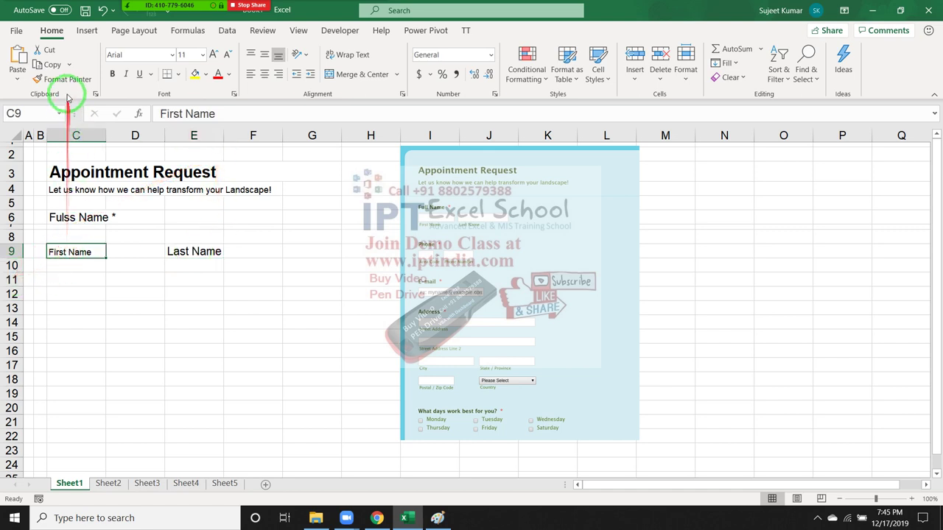
click(199, 247)
- Narrow column D to a thin gap between the First Name and Last Name labels
click(198, 236)
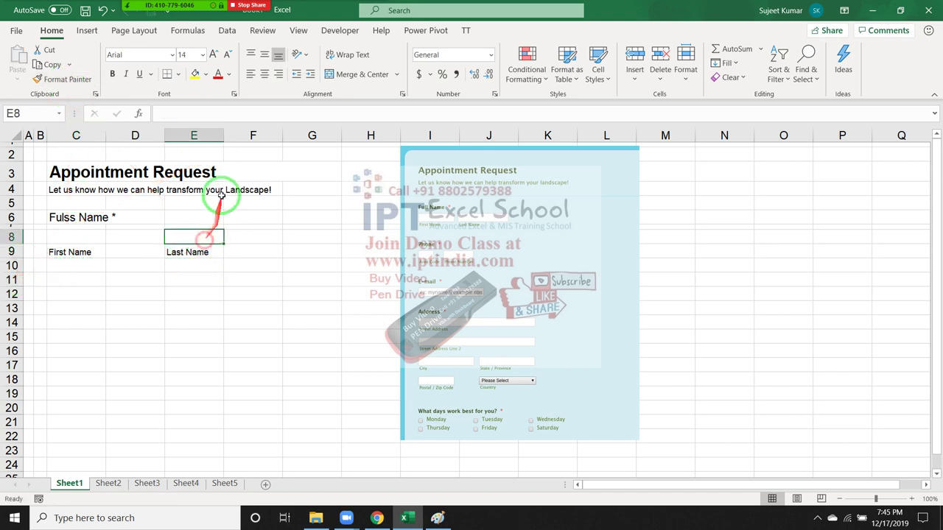
drag(162, 136, 110, 137)
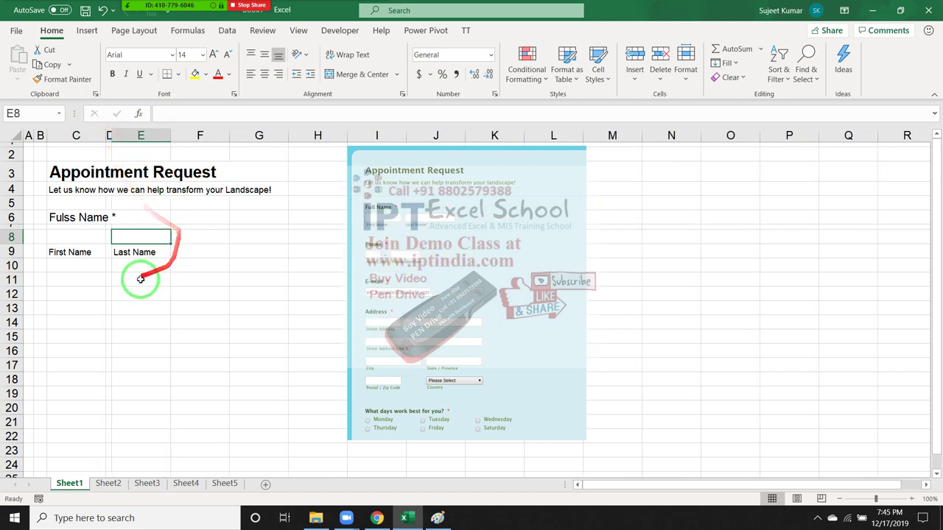
click(89, 265)
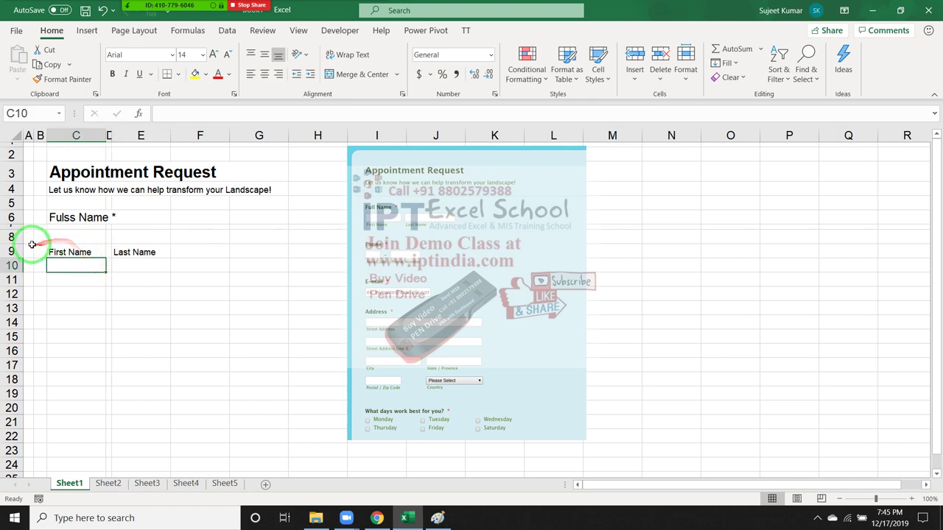
click(65, 236)
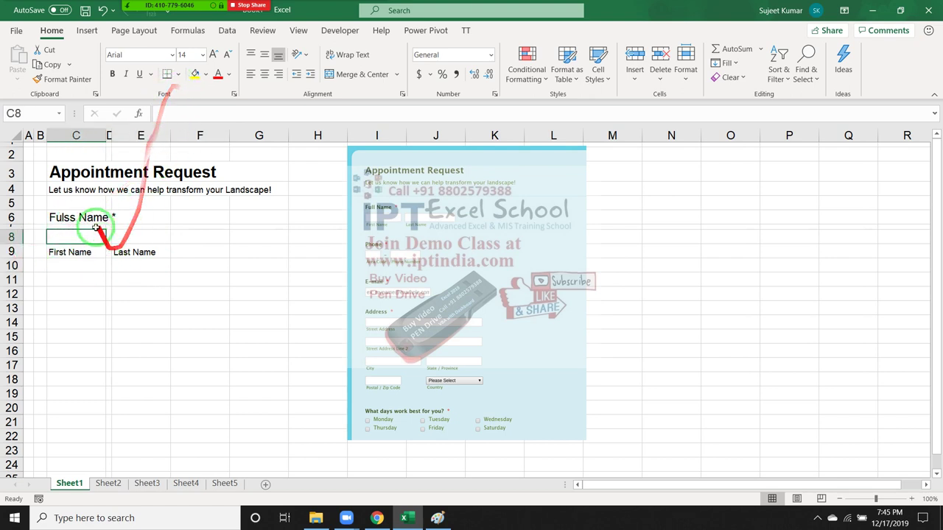
- Put an outside border around C8 as the first-name box and copy its formatting
click(178, 73)
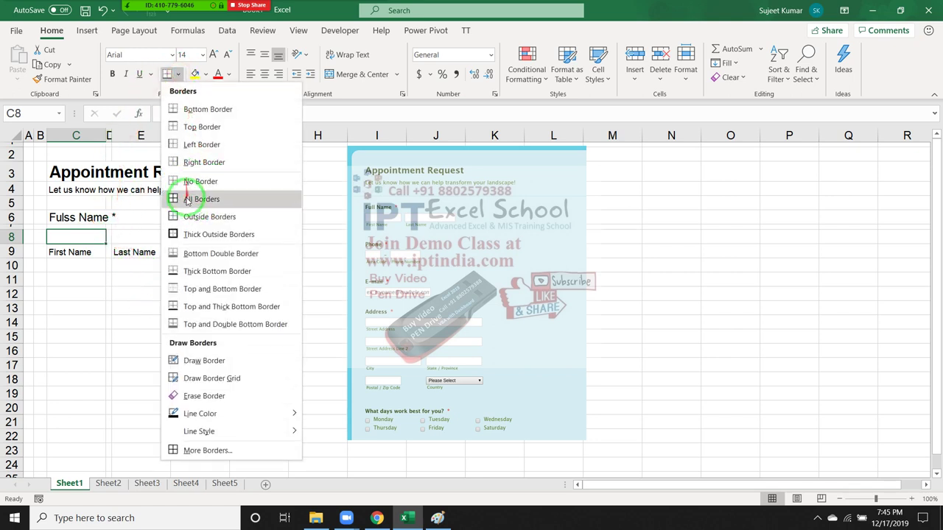
click(188, 217)
click(165, 236)
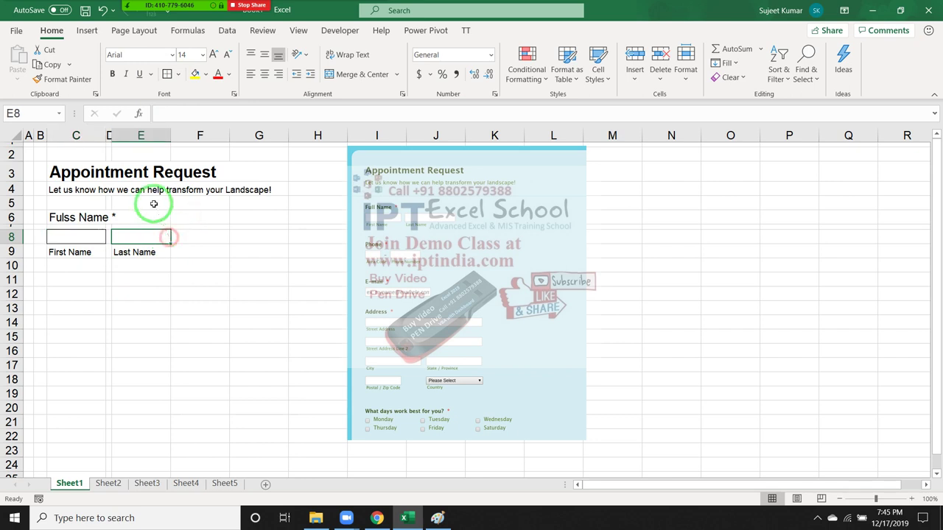
click(66, 78)
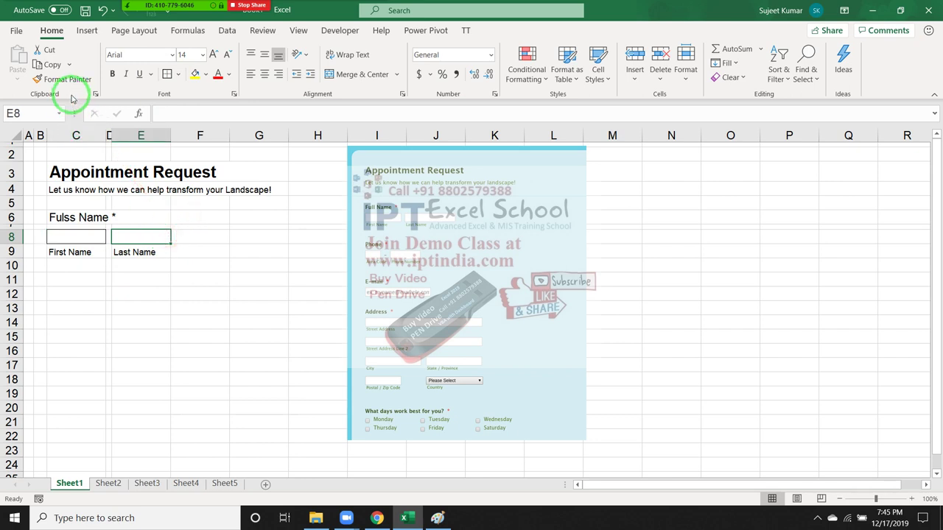
click(139, 265)
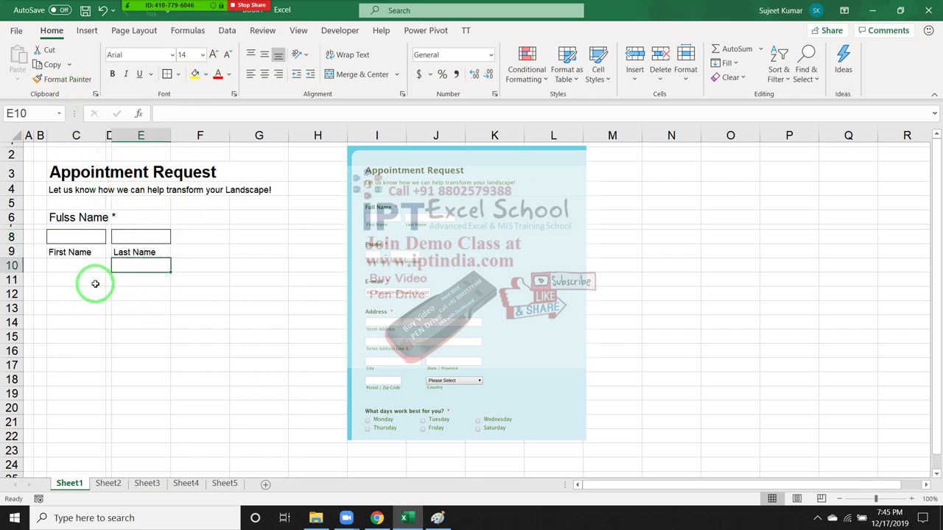
- Merge E8:F8 into one last-name box and give it an outside border
drag(141, 236, 193, 236)
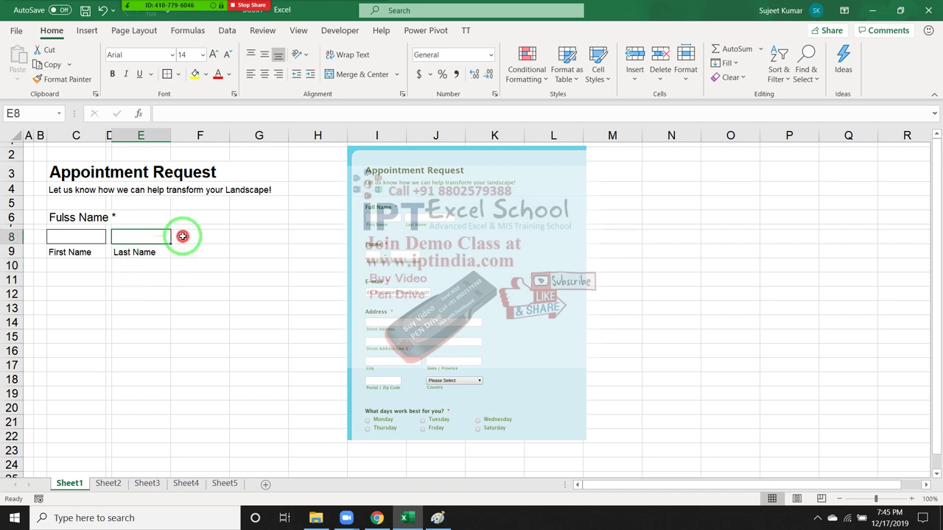
click(340, 76)
click(340, 77)
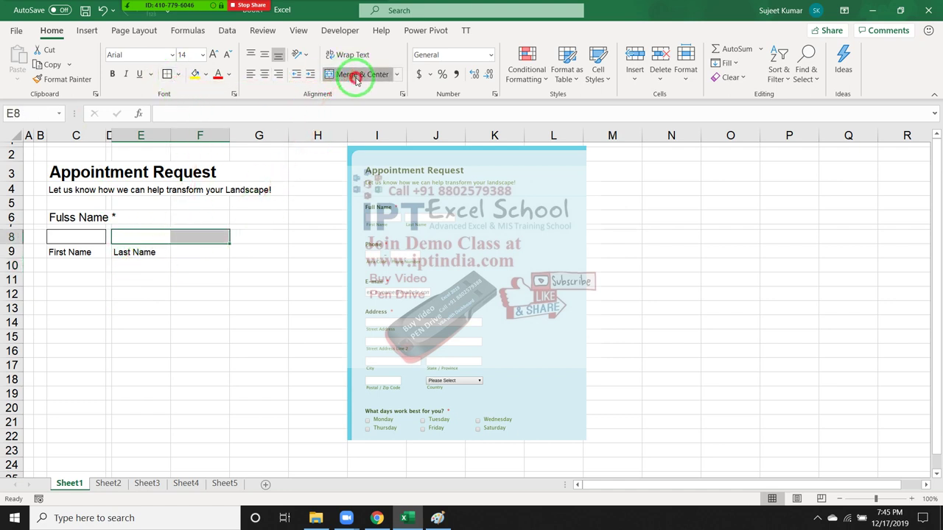
click(352, 74)
click(165, 285)
click(141, 237)
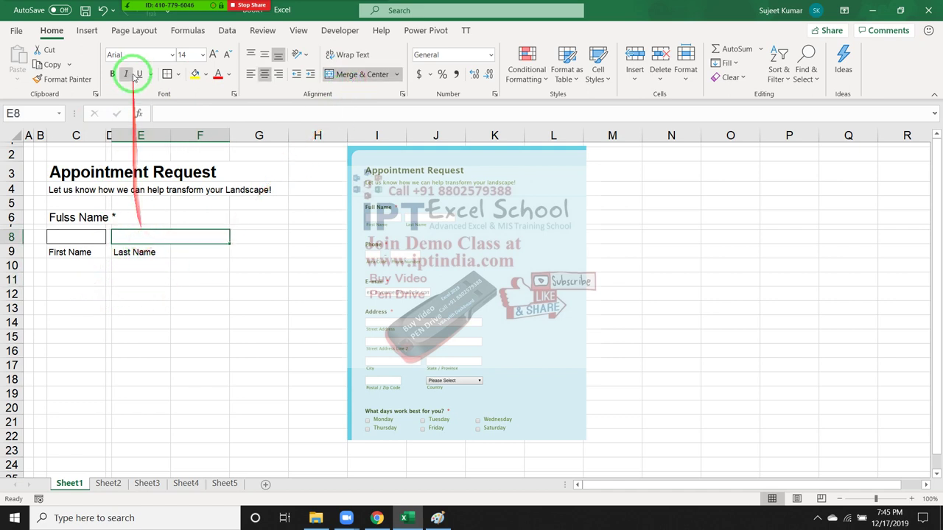
click(168, 75)
click(115, 322)
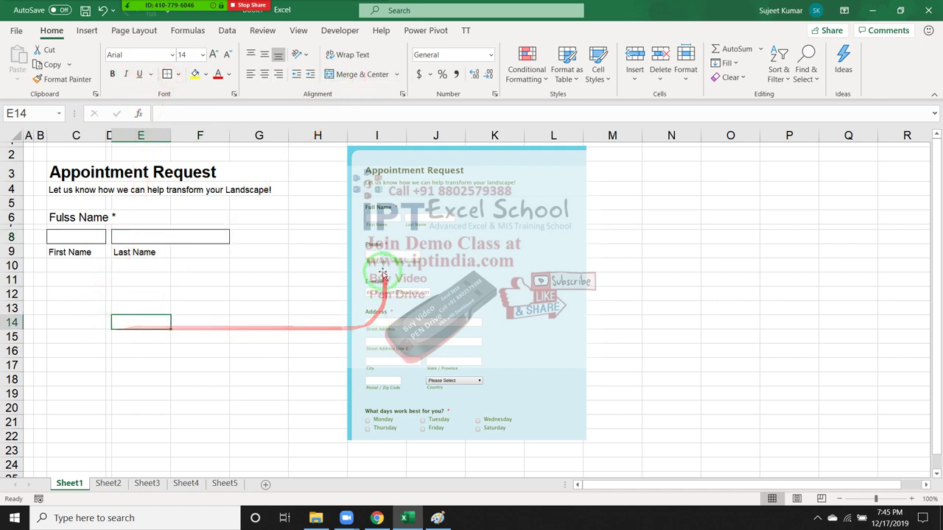
- Label C11 as Mobile, replacing the earlier Phone text
click(82, 281)
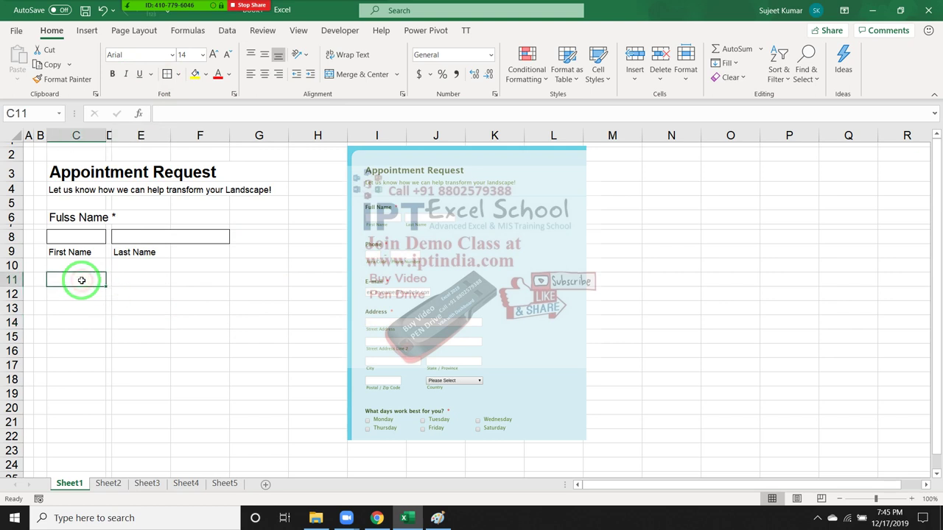
text(Phonr)
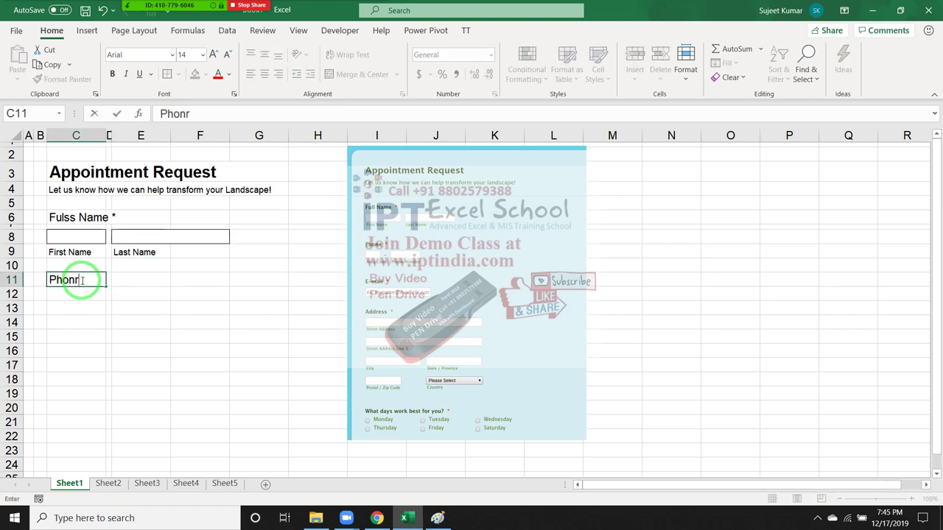
key(Return)
click(82, 280)
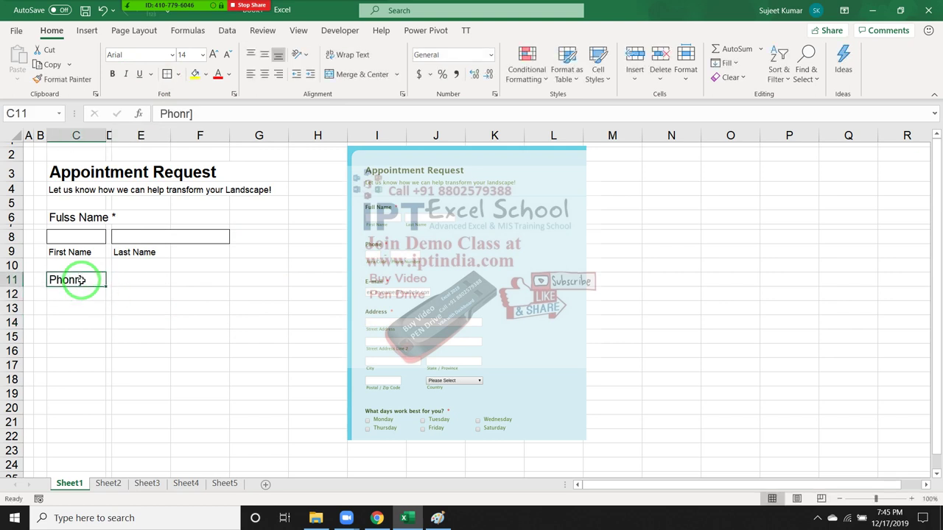
click(193, 114)
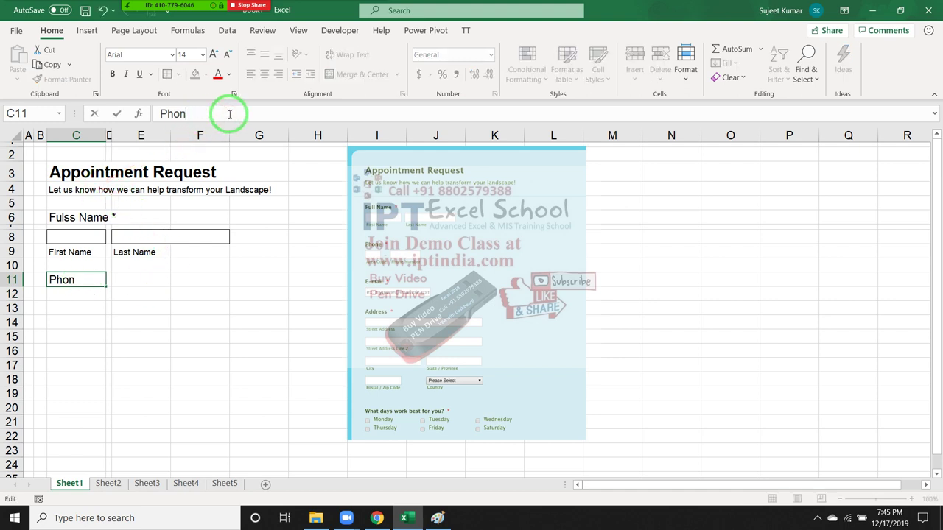
key(Return)
key(shift+Right)
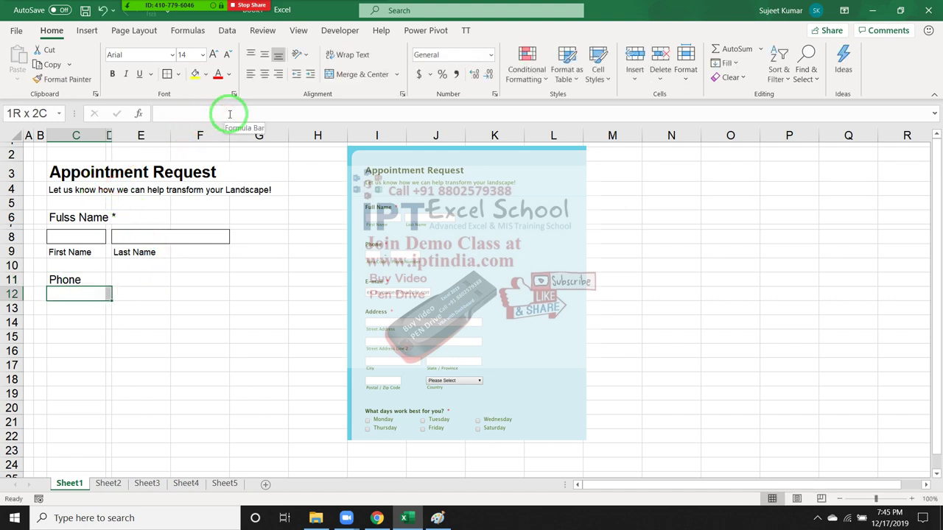
key(shift+Right)
key(shift+Right)
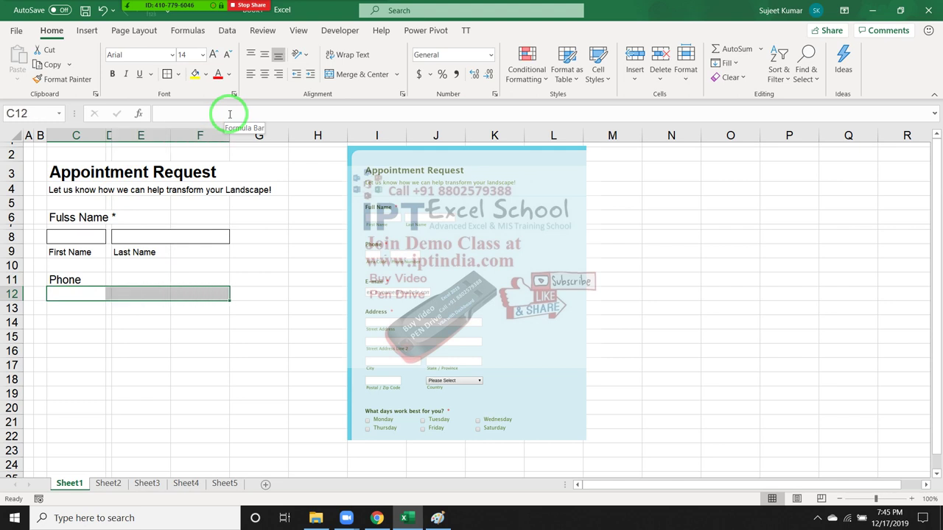
key(Up)
text(Mobil)
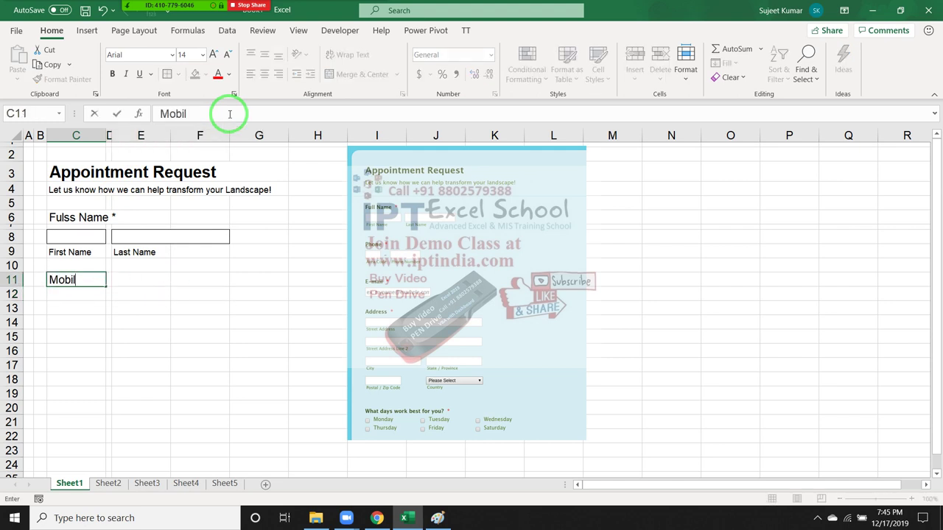
text(e)
key(Return)
- Merge C12:E12 into the mobile entry box and change the label to Mobile*
key(shift+Right)
key(shift+Right)
key(shift+Right)
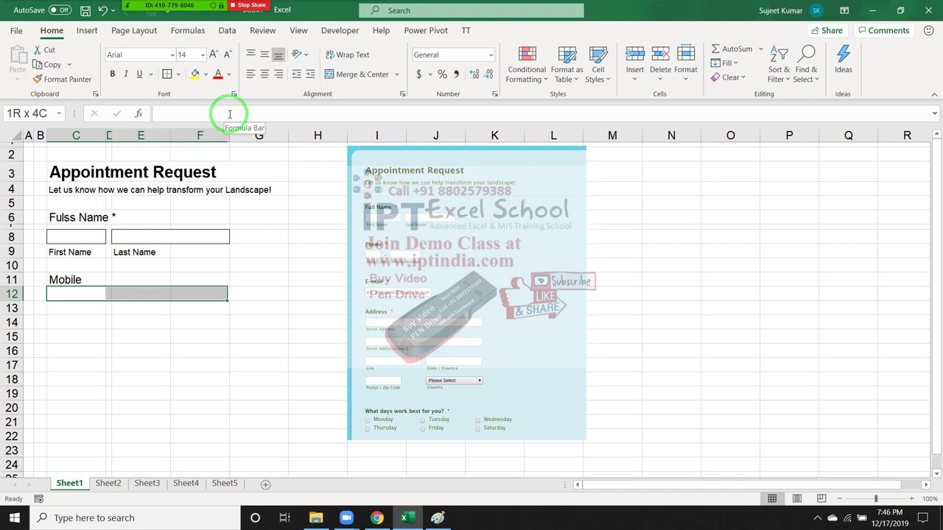
key(shift+Left)
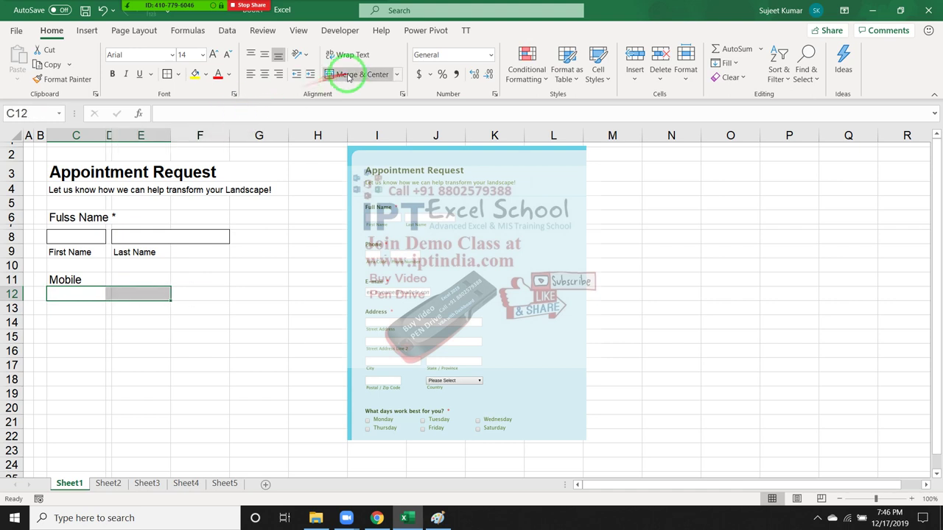
click(350, 74)
double_click(97, 273)
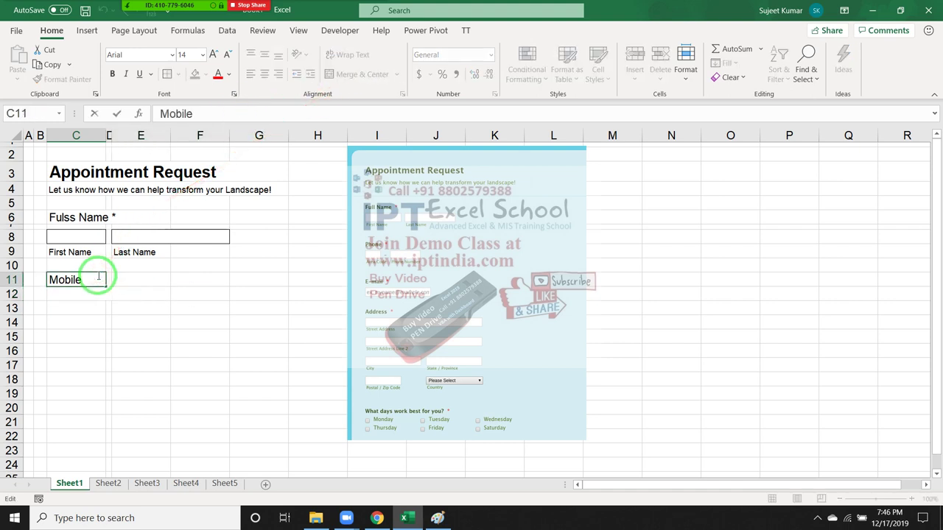
key(Return)
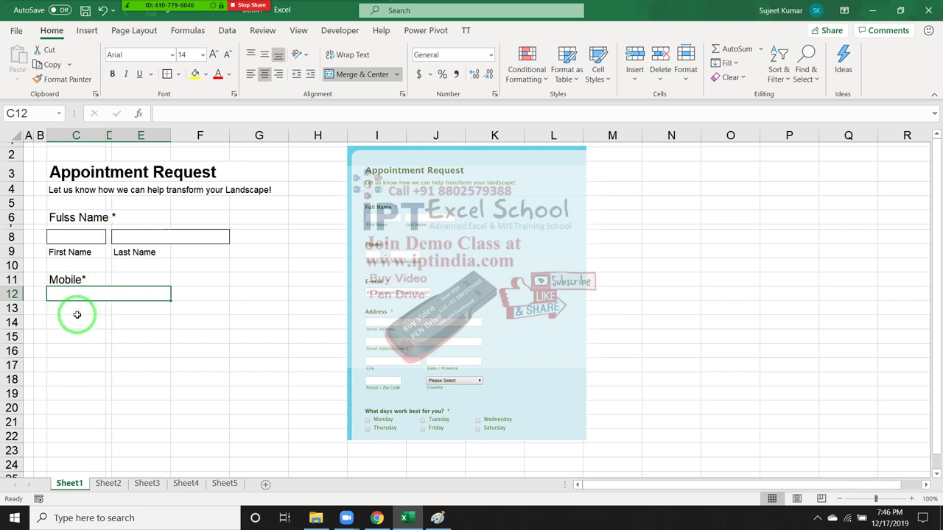
- Enter the Email label in C14
click(76, 318)
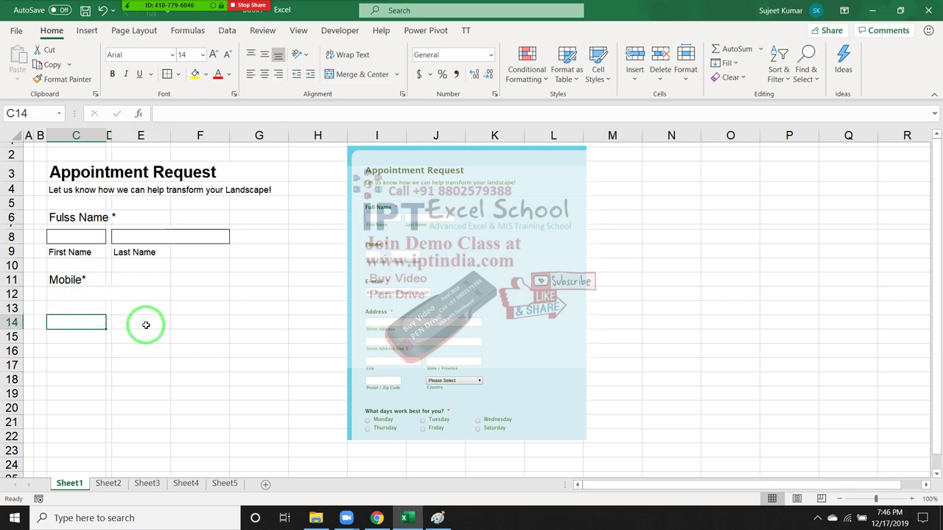
text(Email)
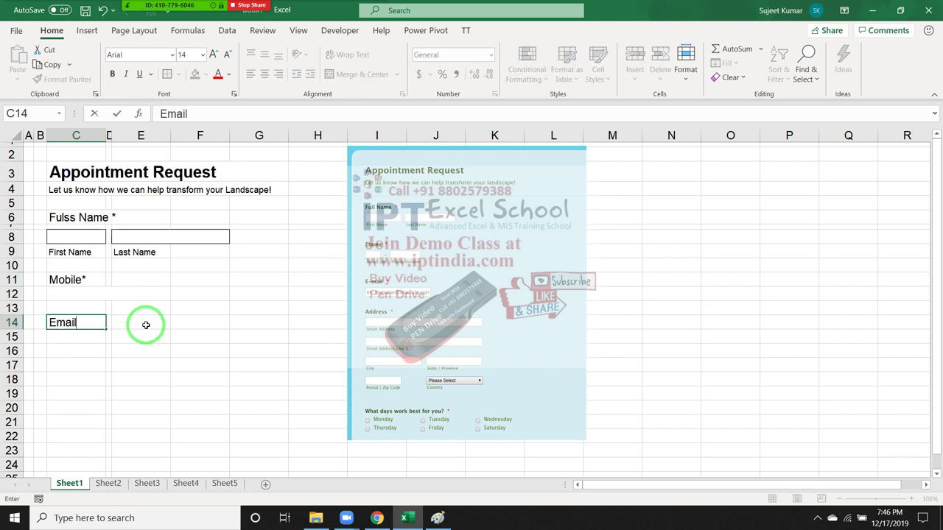
key(Return)
- Merge C15:H15 into one Email entry box and outline it with a border
drag(76, 337, 274, 337)
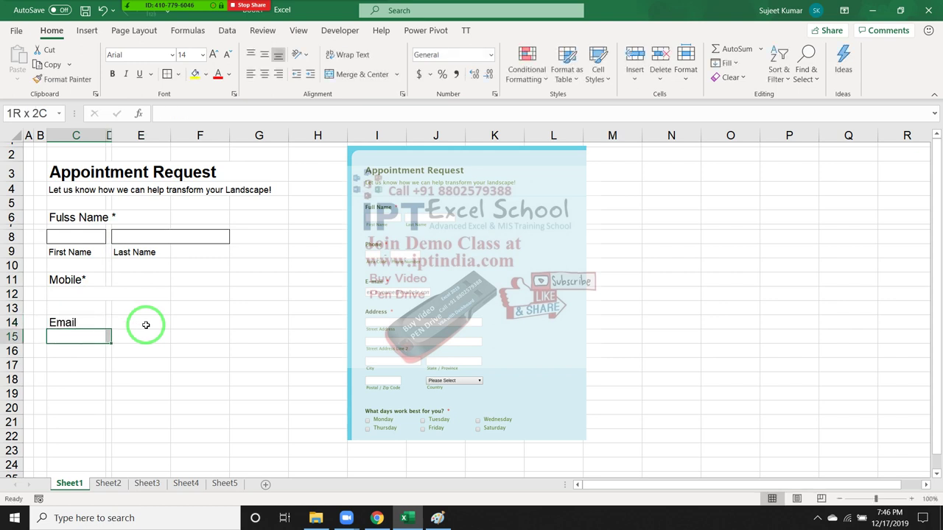
drag(76, 322, 109, 323)
key(Up)
key(Up)
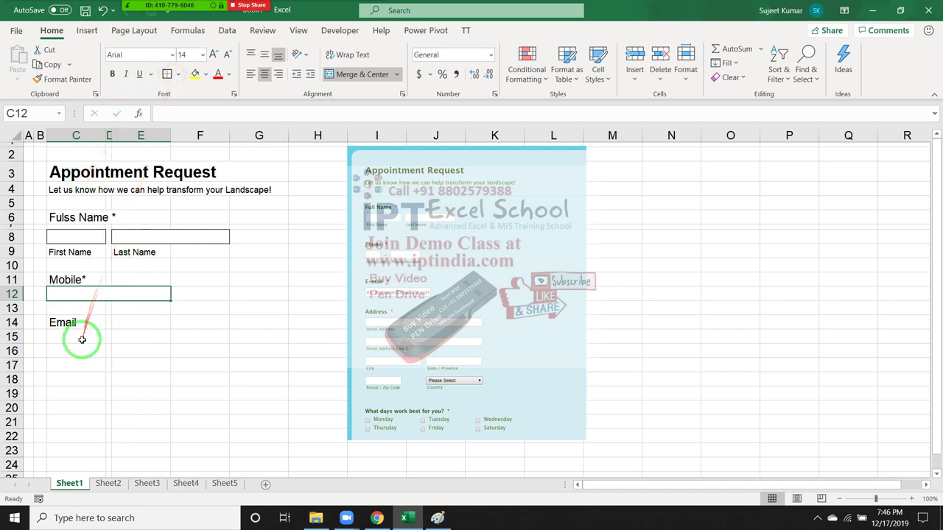
drag(82, 339, 304, 337)
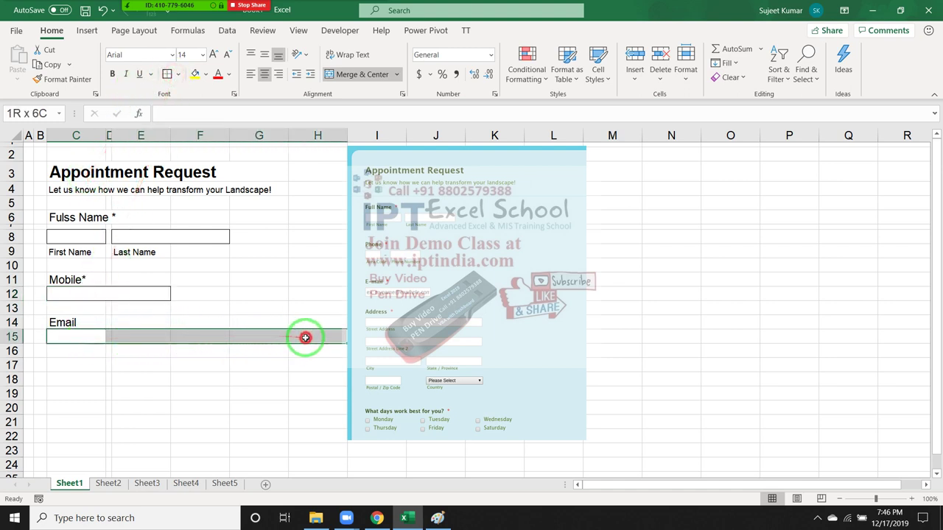
click(344, 74)
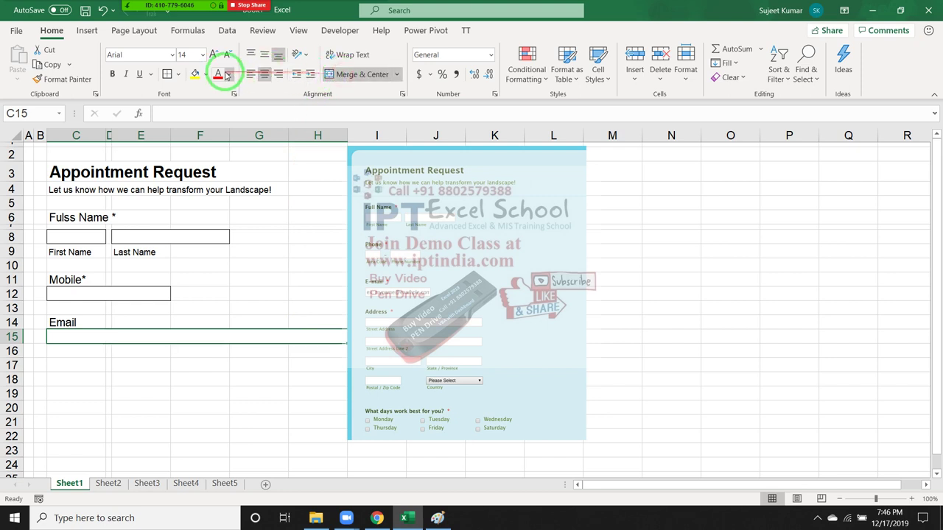
click(167, 73)
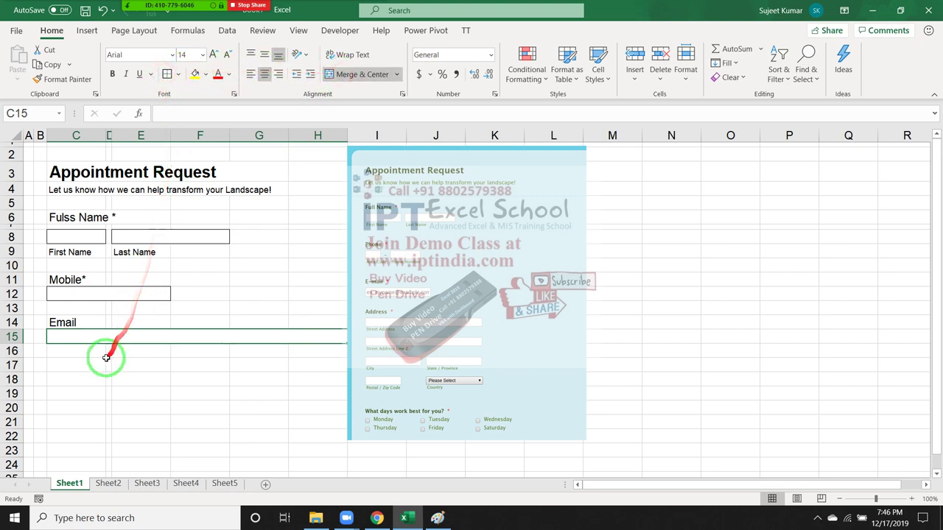
click(73, 363)
- Enter the label 'Address *' in C17
text(Address)
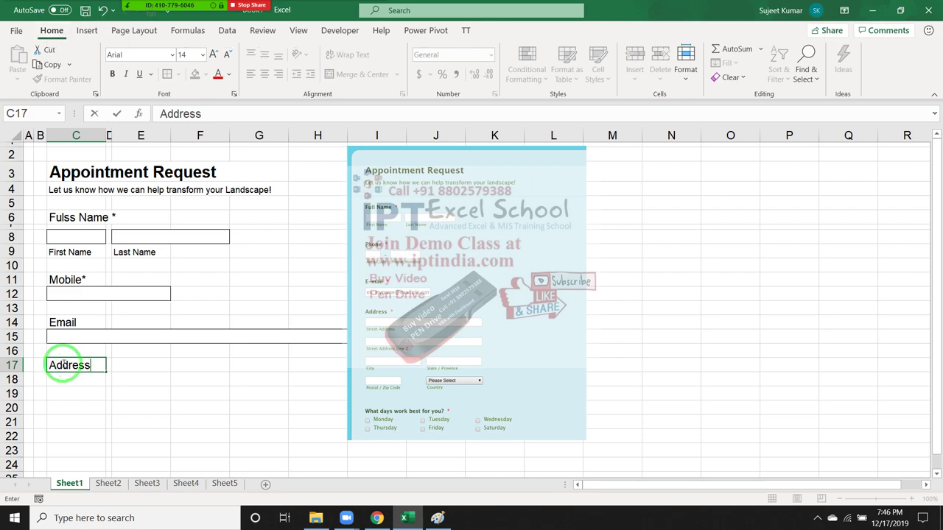
text(*)
key(Return)
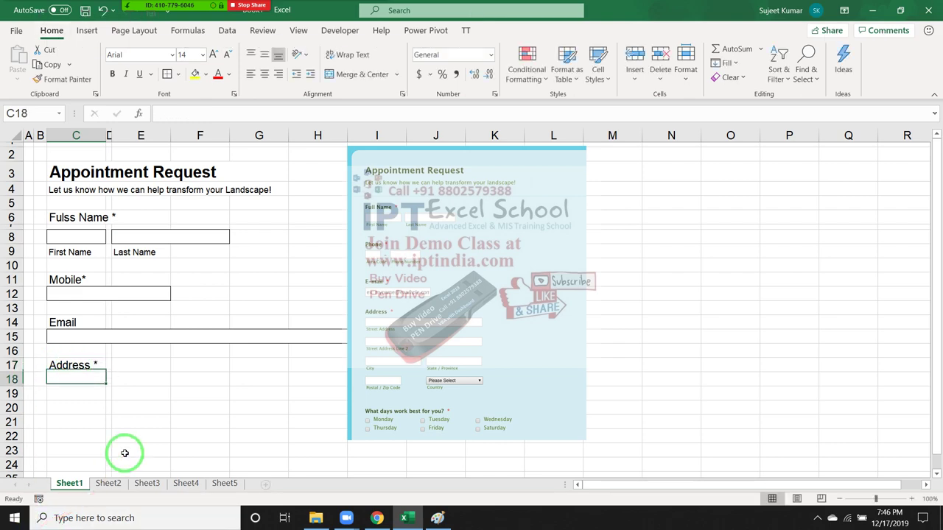
- Append an asterisk to the Email label so it reads 'Email *'
double_click(84, 322)
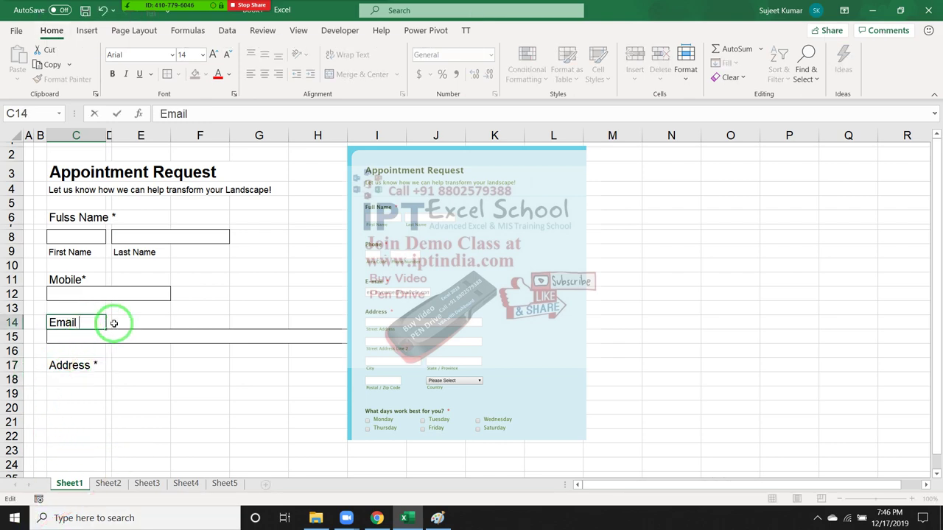
text(*)
key(Return)
drag(91, 379, 210, 377)
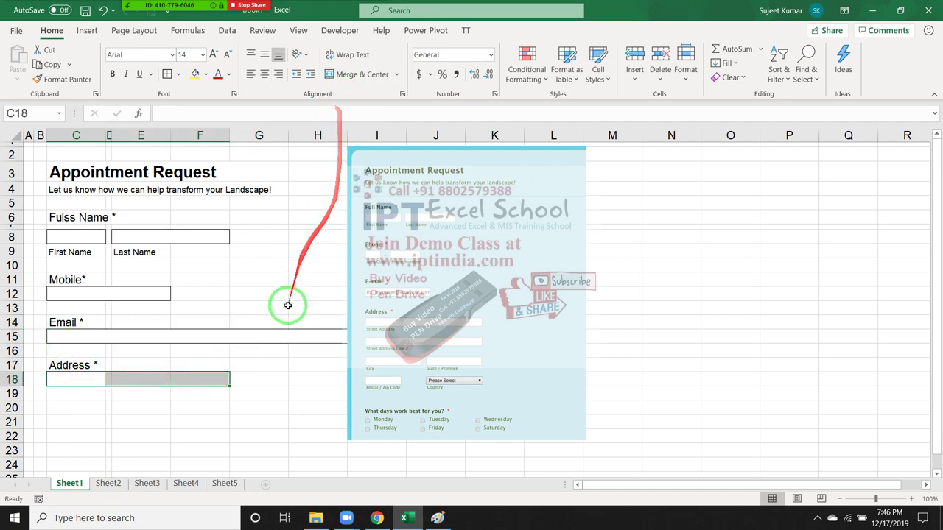
click(281, 335)
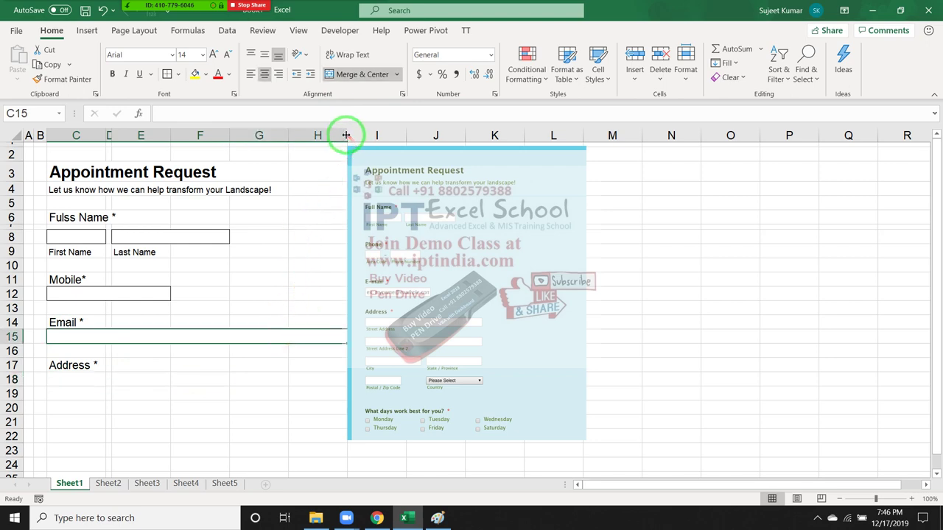
- Narrow column H, move the reference picture right, and merge C18:H18 as the Address box
drag(346, 136, 294, 136)
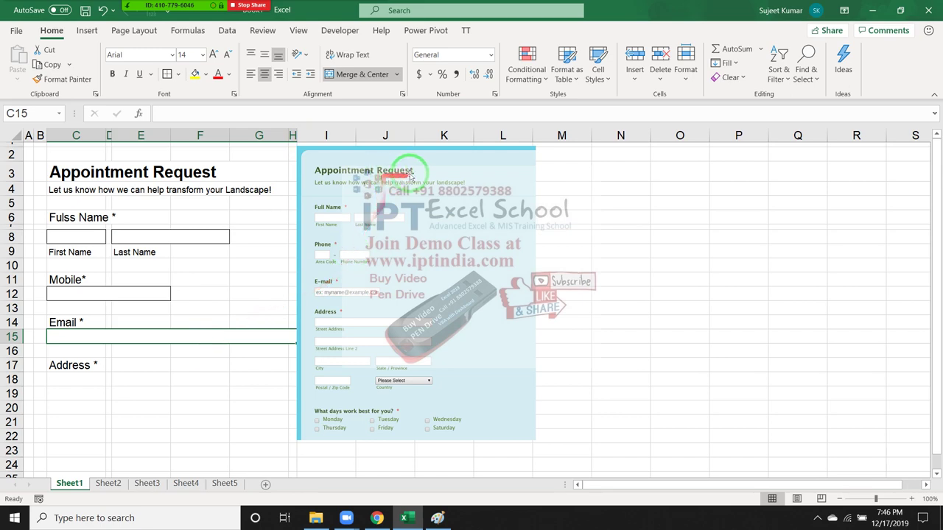
drag(410, 173, 520, 171)
drag(80, 378, 293, 380)
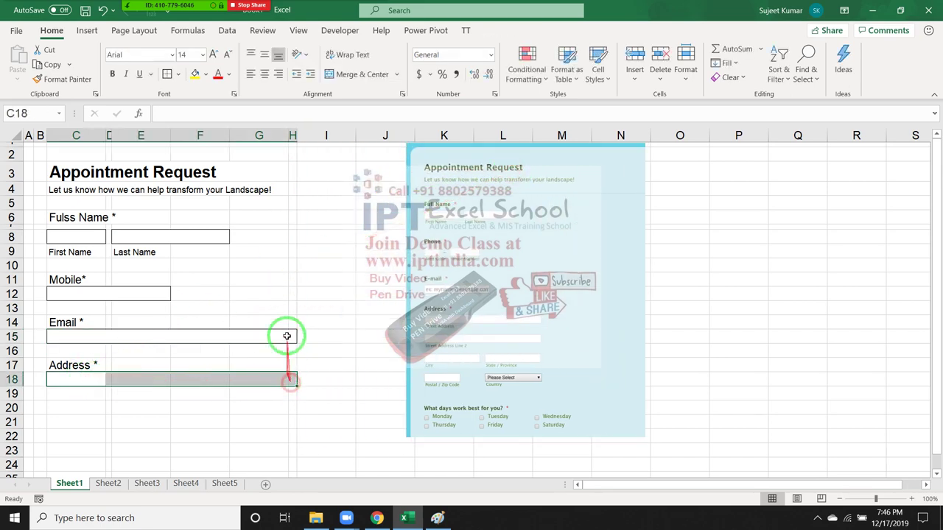
click(348, 75)
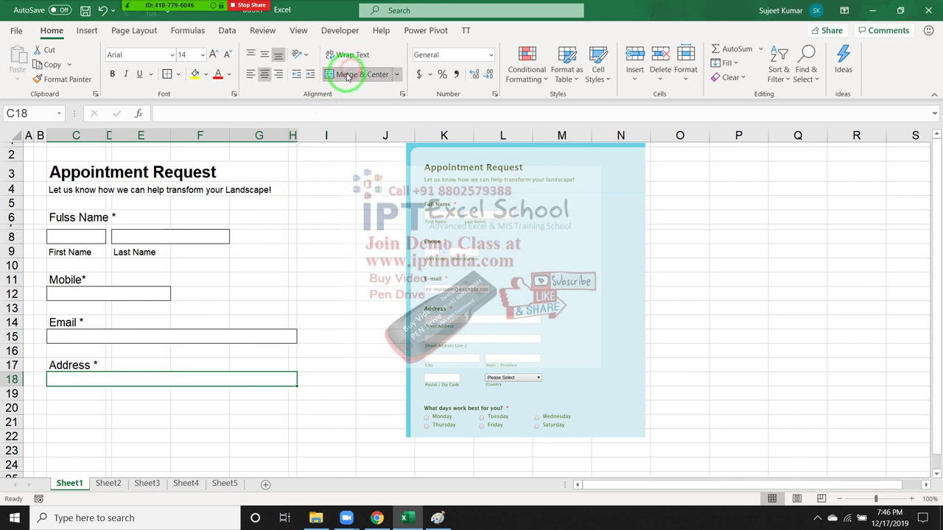
click(73, 392)
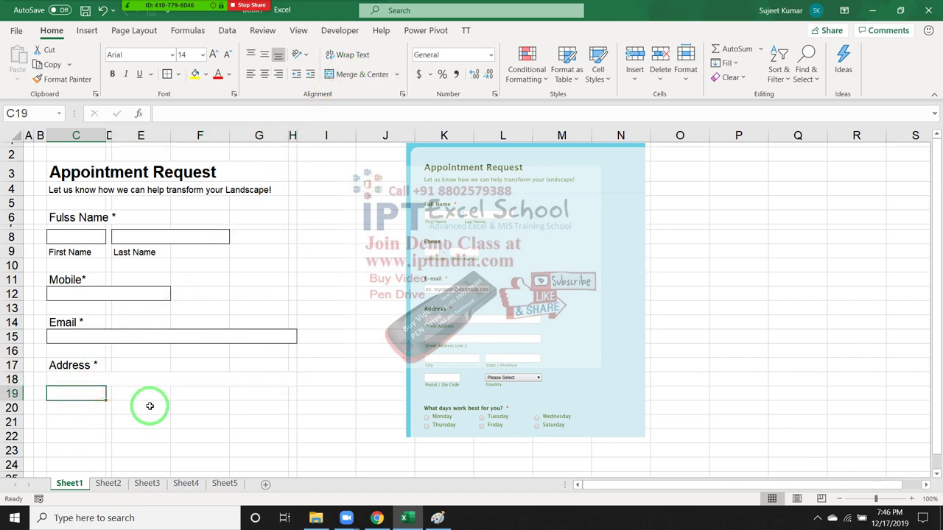
- Enter a smaller 'Street Address' caption in C19
text(Street Address)
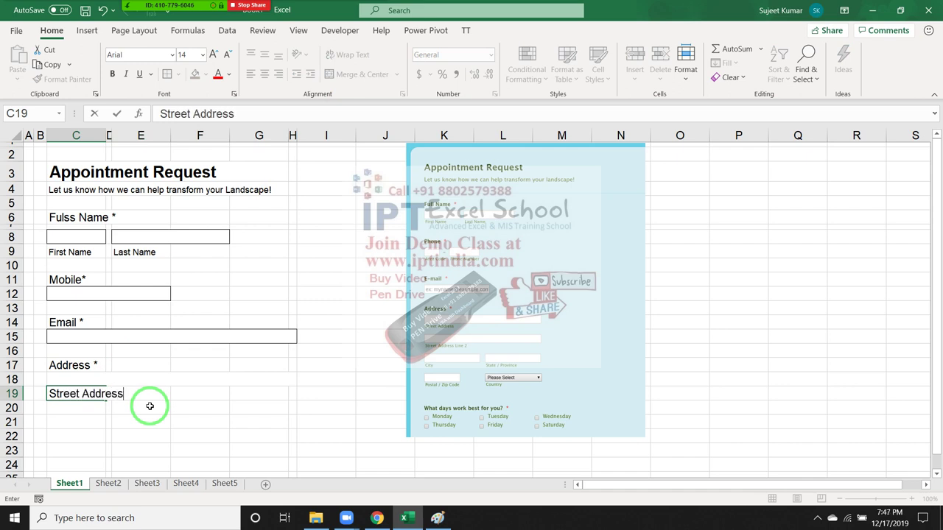
key(Return)
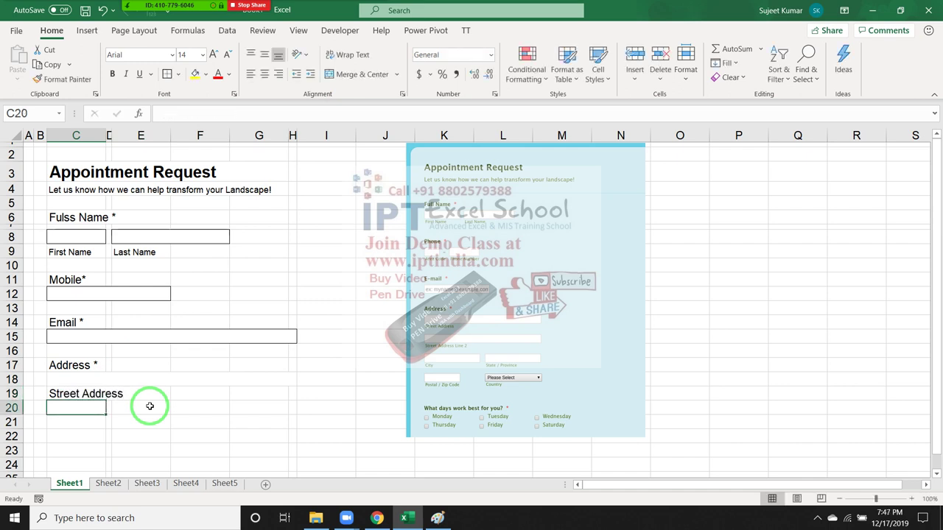
key(Up)
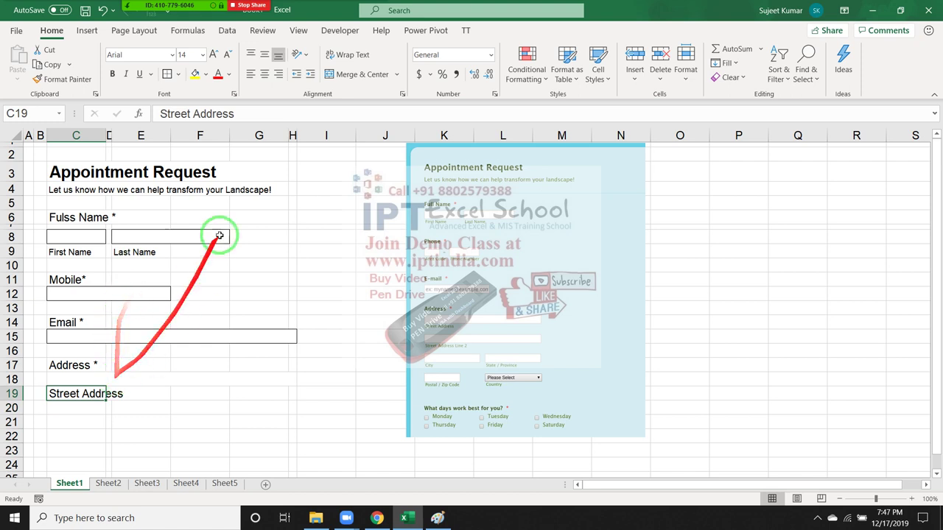
click(228, 57)
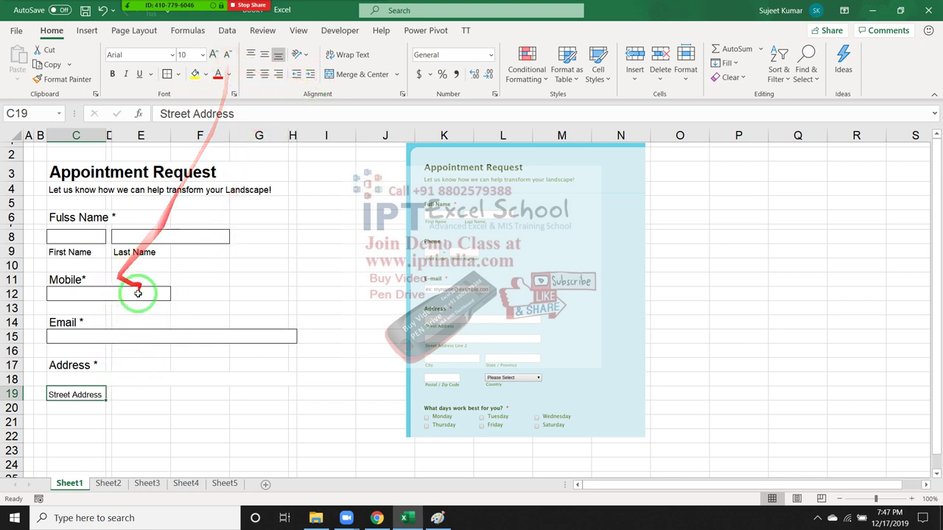
- Outline the merged C18:H18 Address box with a border
click(77, 378)
click(172, 75)
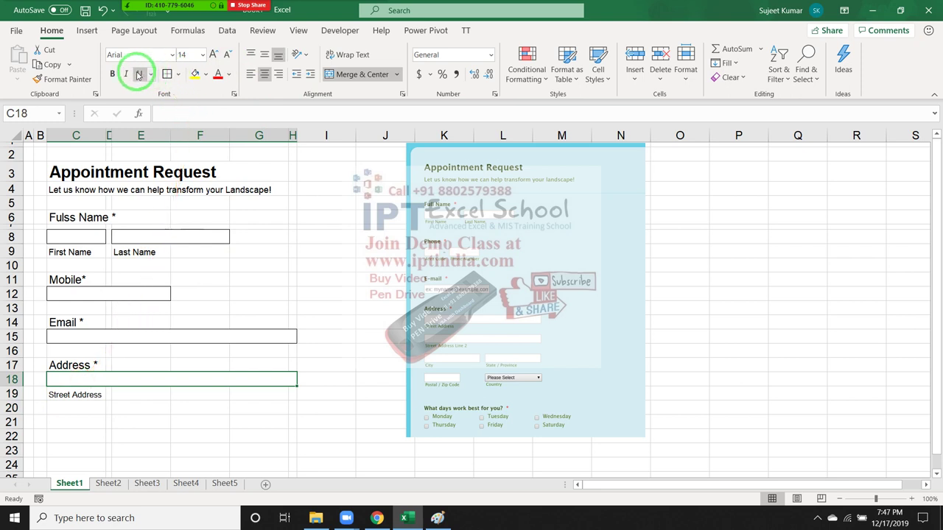
click(66, 419)
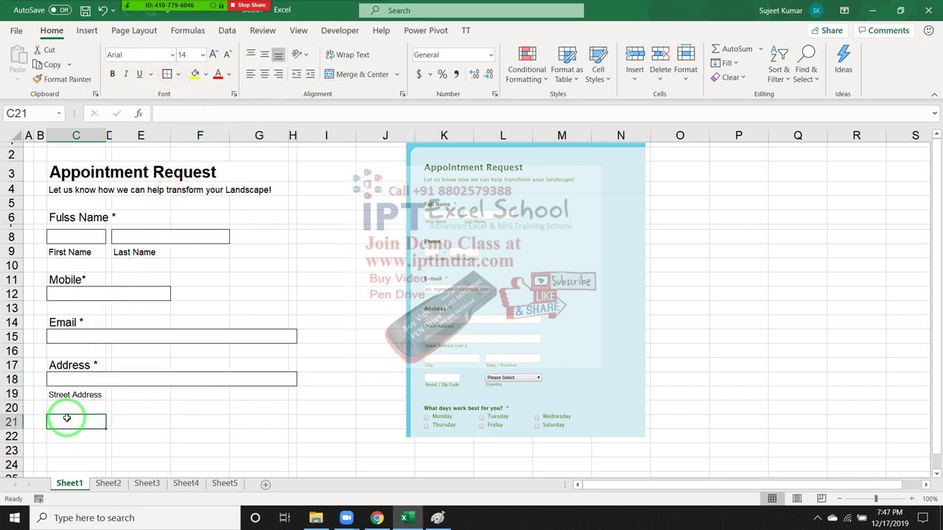
- Merge C21:H21 into one entry box and move it up to row 20
drag(66, 418, 289, 419)
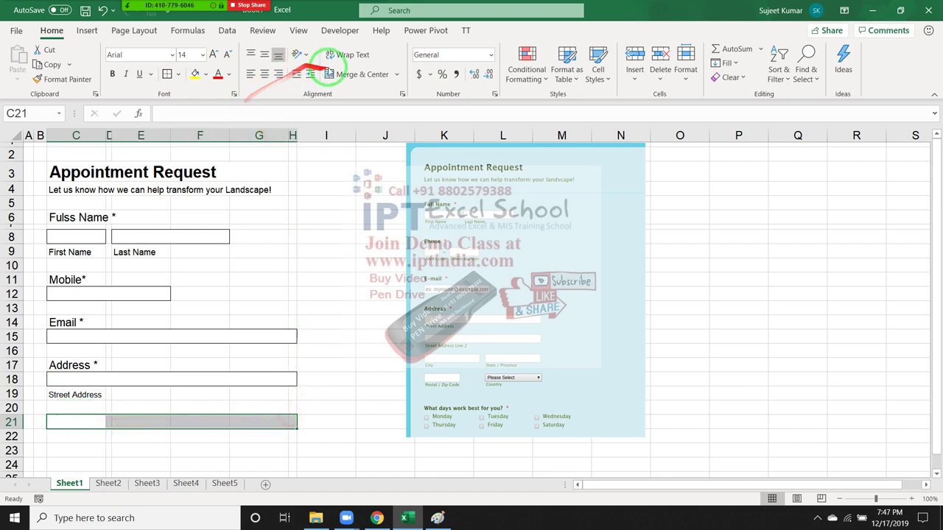
click(342, 74)
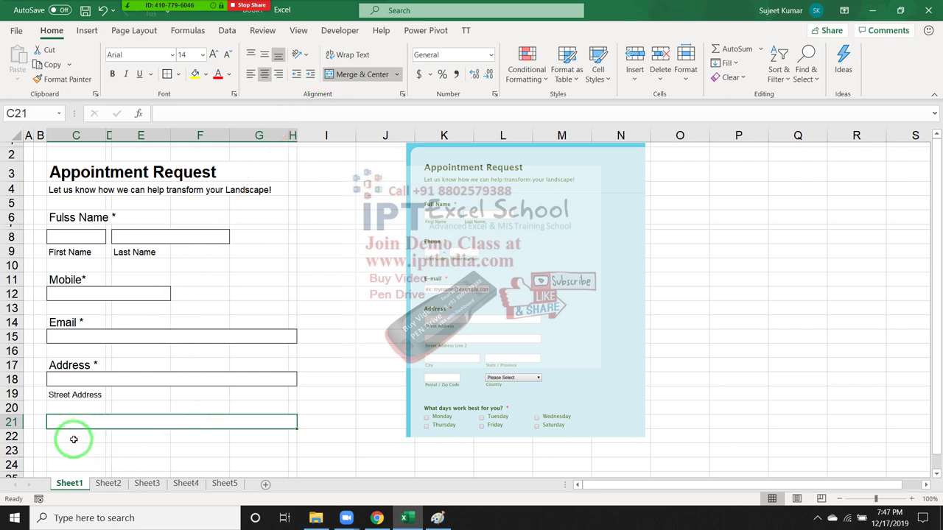
click(74, 438)
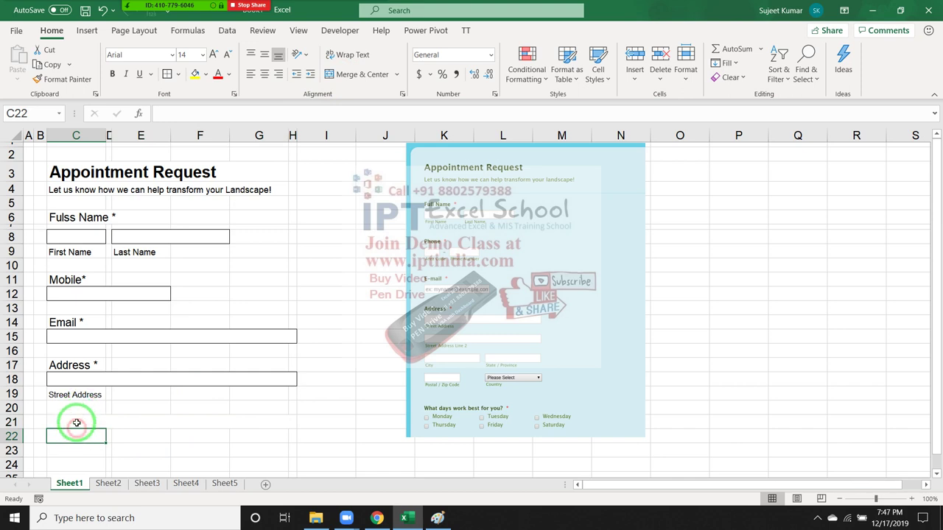
click(76, 412)
click(80, 417)
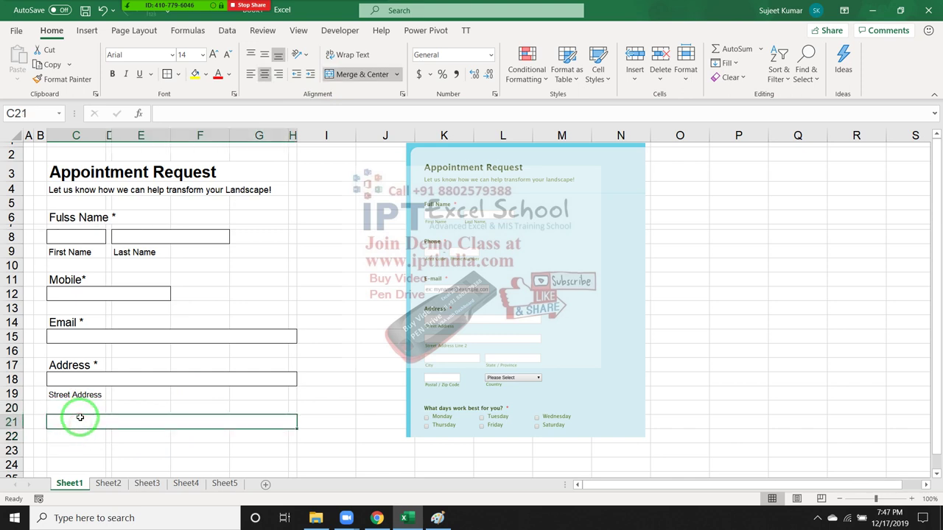
drag(81, 416, 78, 406)
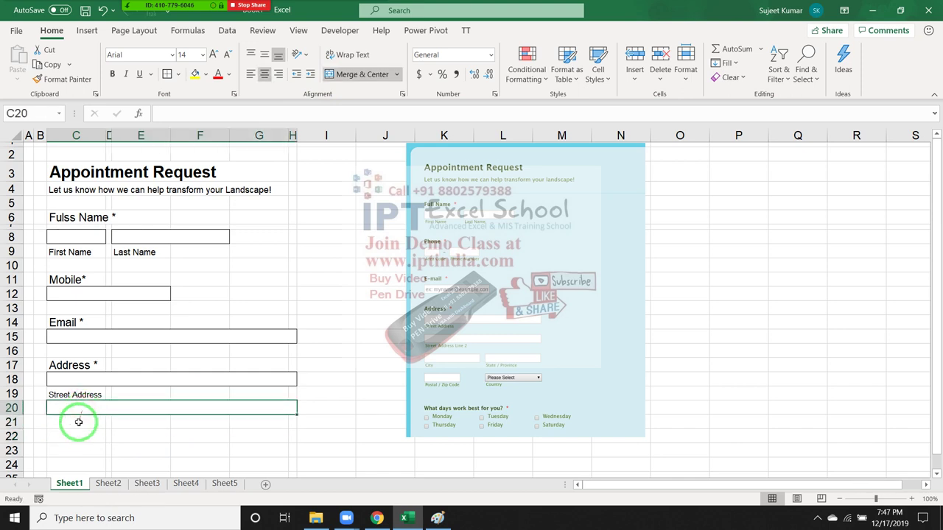
click(77, 421)
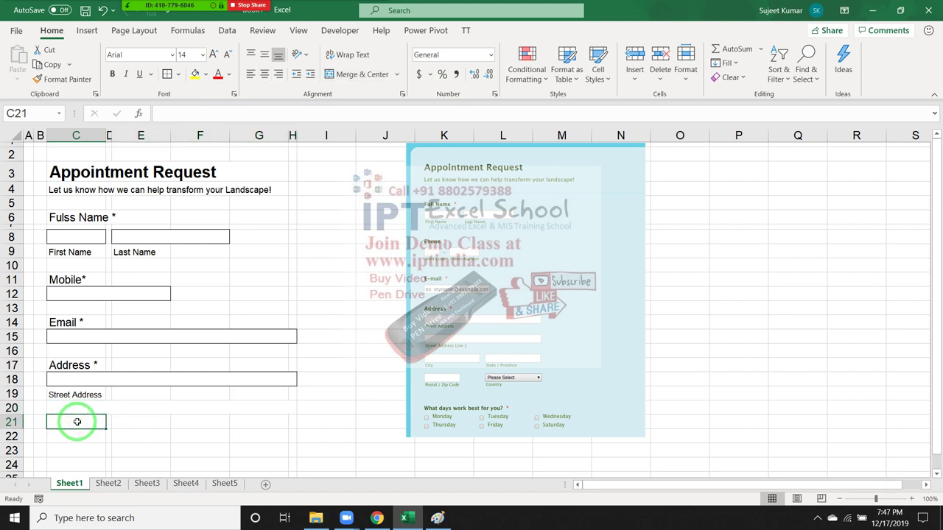
- Enter the caption 'Street Line Address Line -2' in C21
text(Street Line Address Line -2)
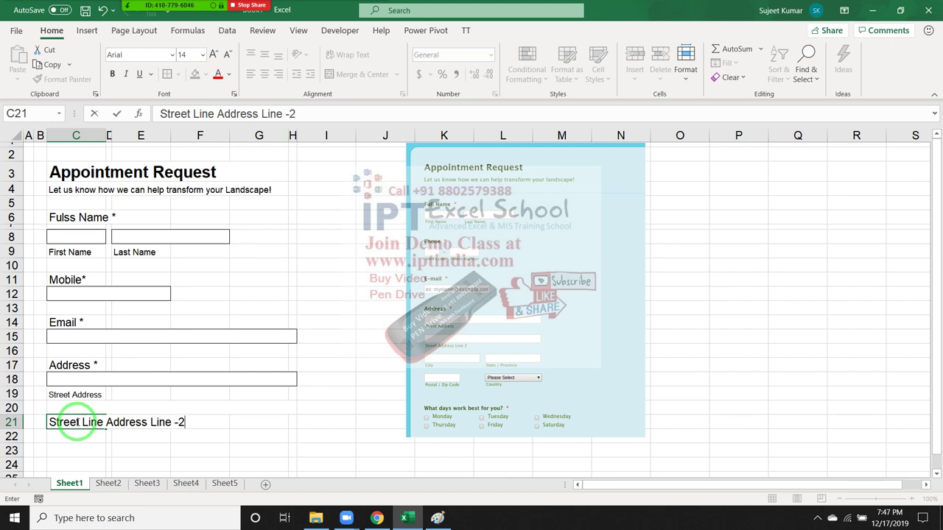
click(11, 450)
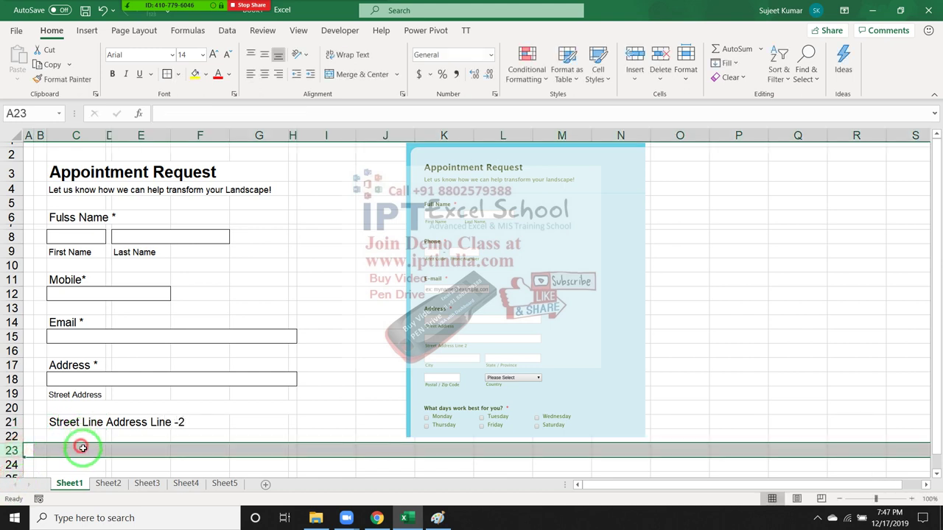
click(83, 450)
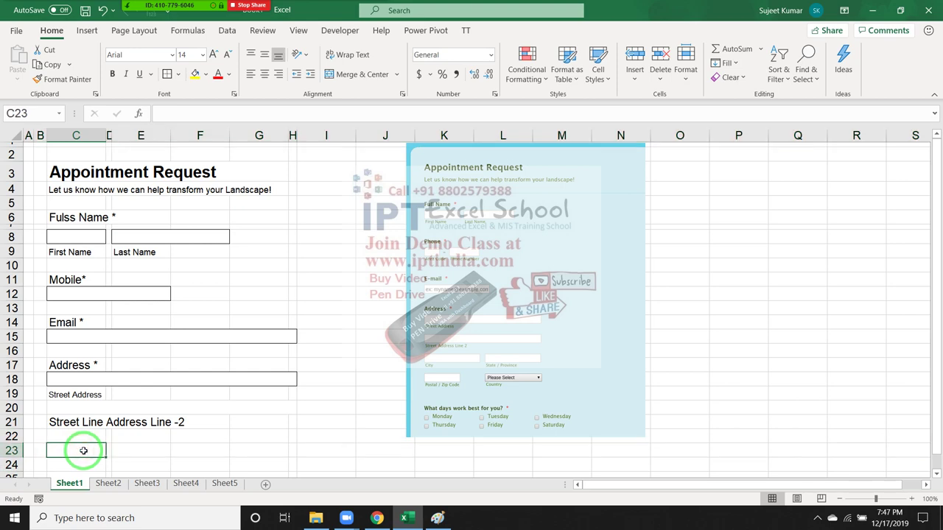
key(Up)
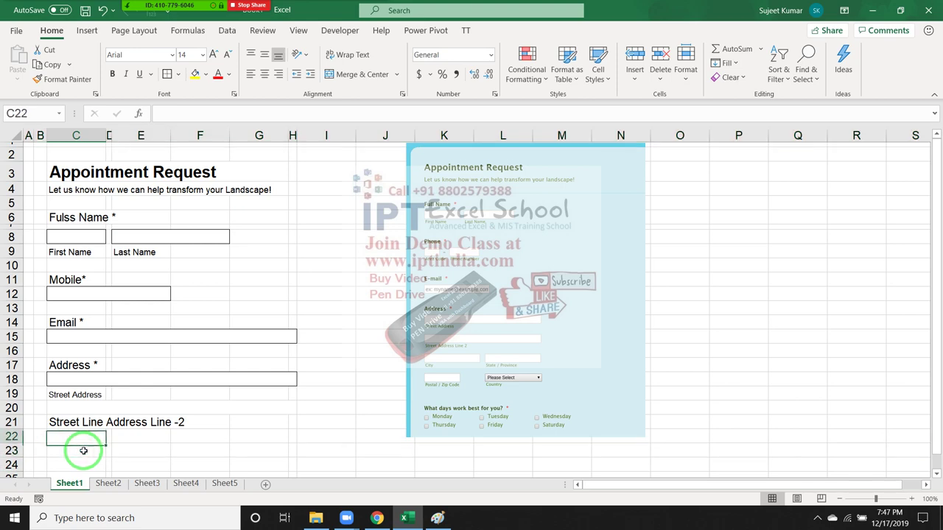
key(Up)
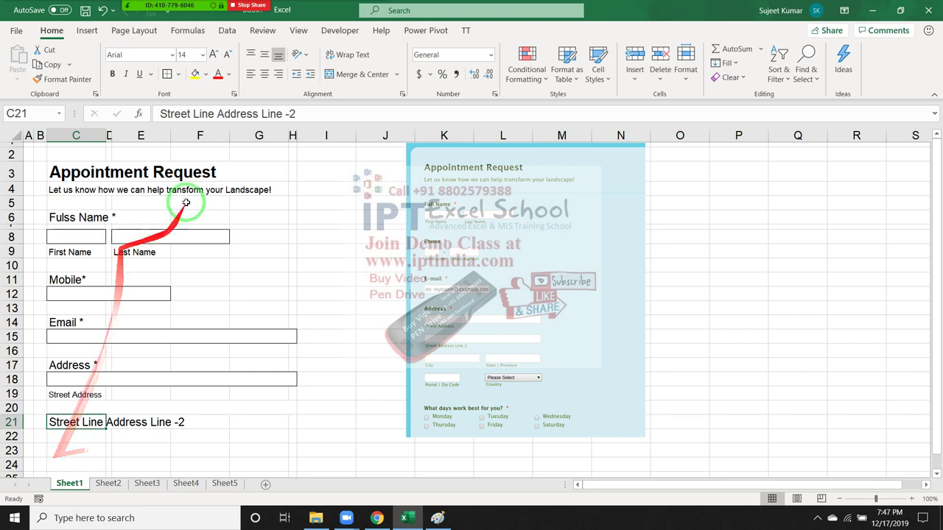
- Shrink the C21 caption to 8 point and top-align it
click(229, 56)
click(228, 57)
click(228, 57)
click(229, 56)
click(228, 57)
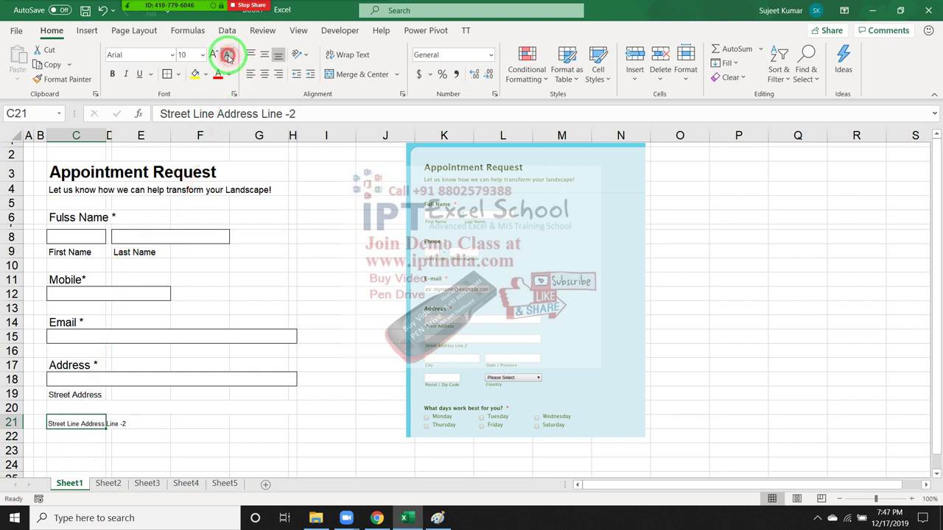
click(251, 55)
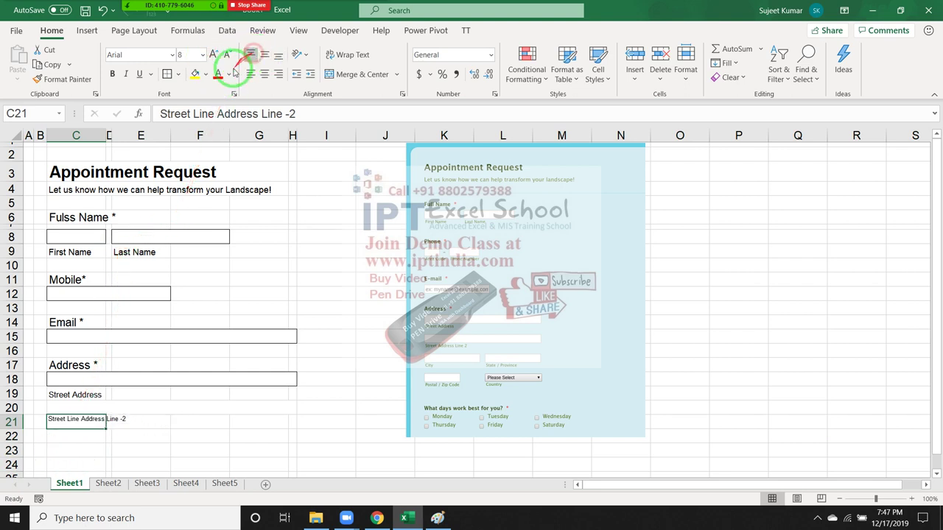
- Top-align the C19 Street Address caption and set it to 9 point
click(79, 395)
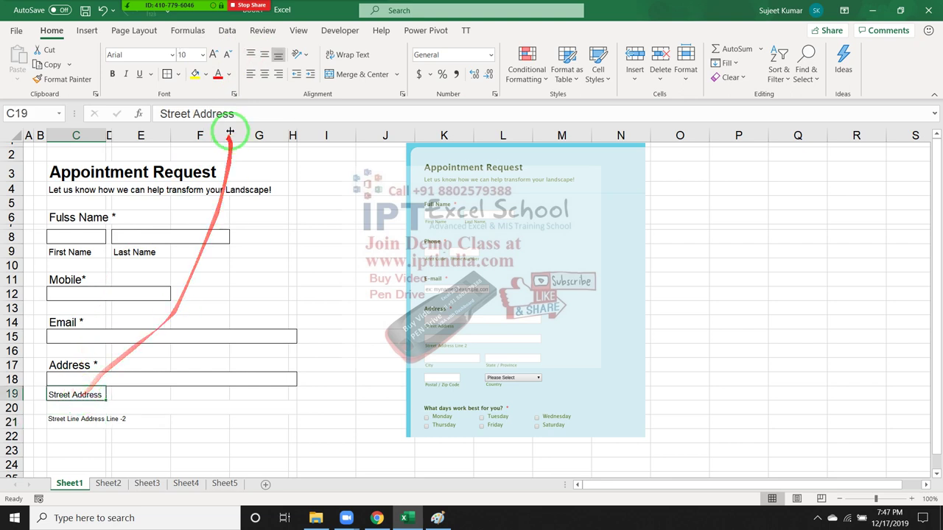
click(252, 55)
drag(254, 75, 293, 76)
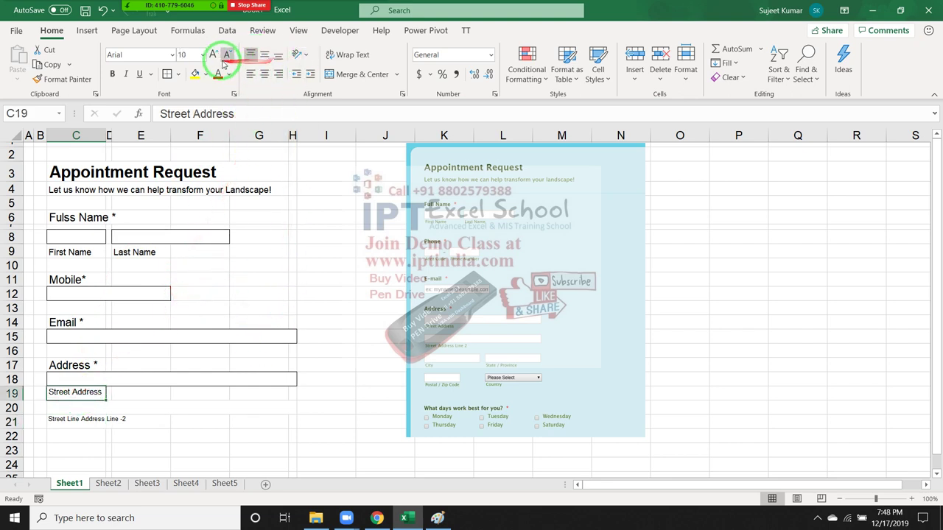
click(213, 55)
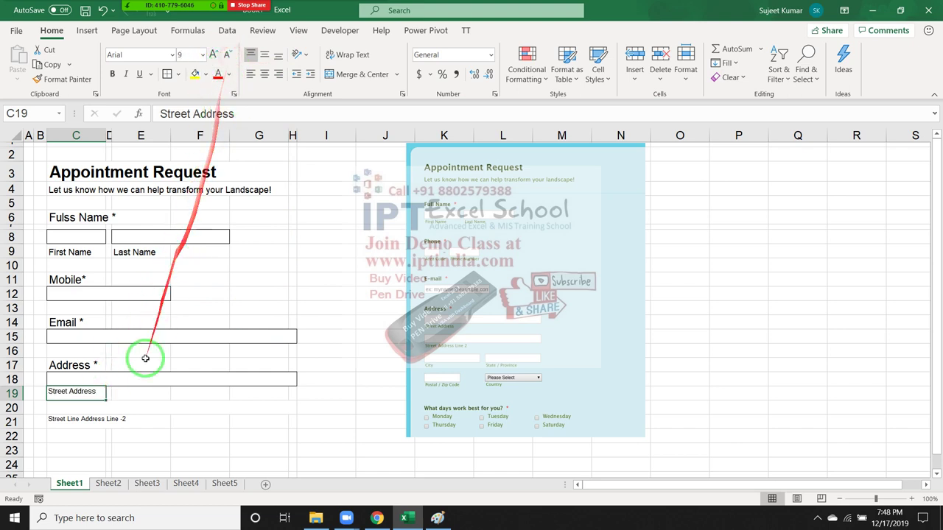
click(122, 449)
click(73, 410)
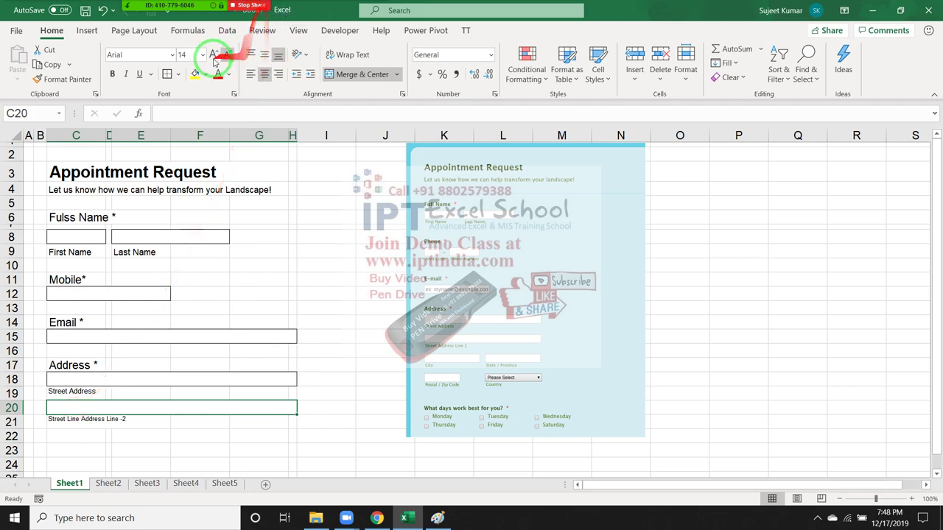
- Give C22, E22 and G22 outside borders as separate city, state and pin boxes
click(133, 463)
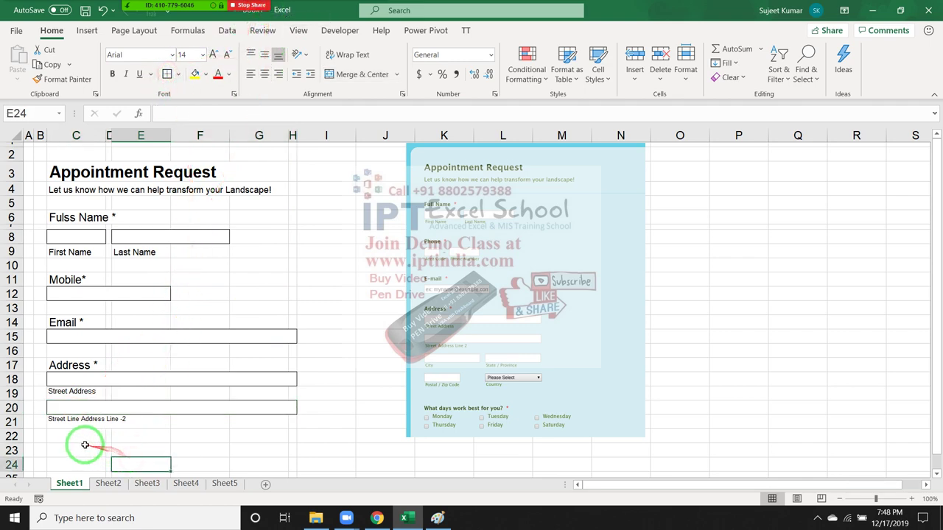
click(78, 436)
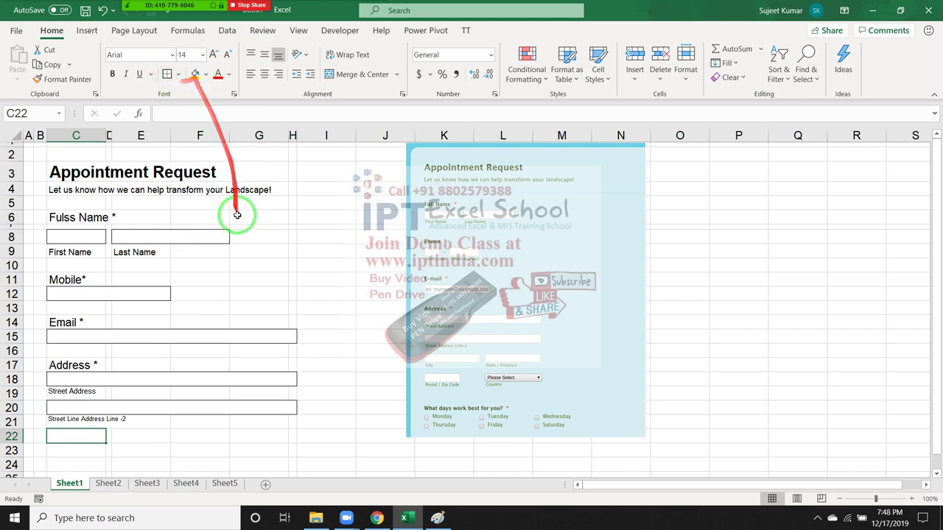
click(154, 439)
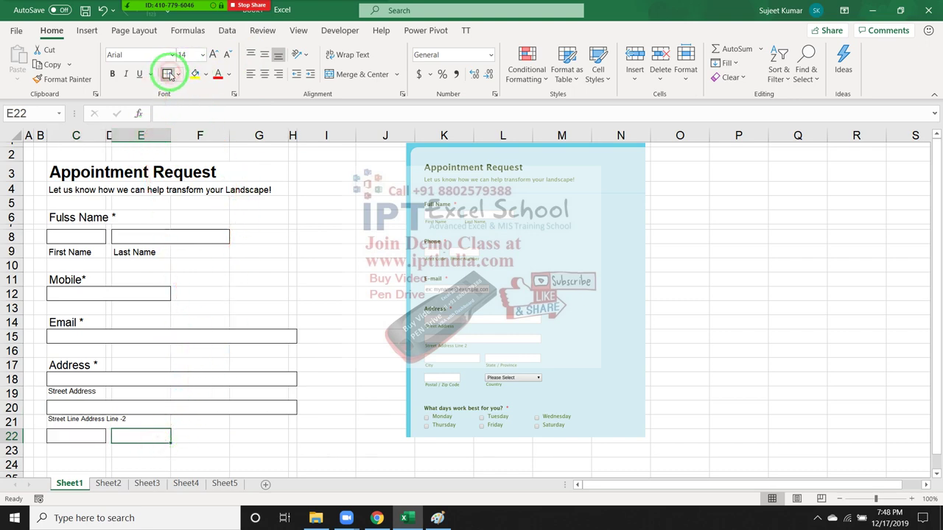
click(219, 436)
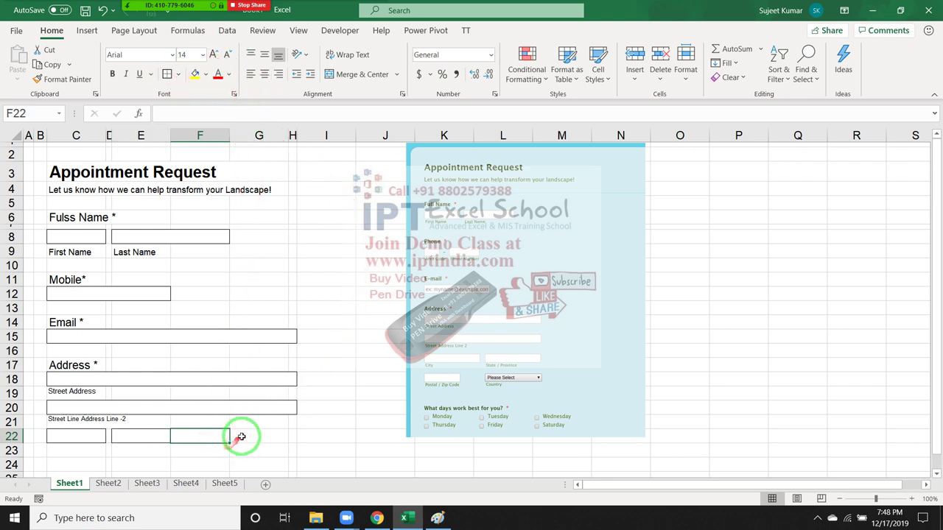
click(243, 436)
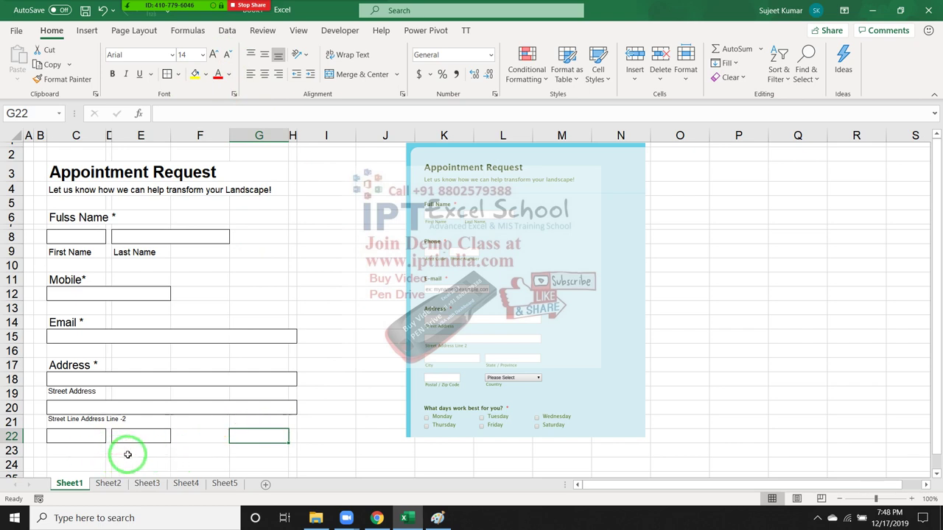
click(127, 456)
click(189, 437)
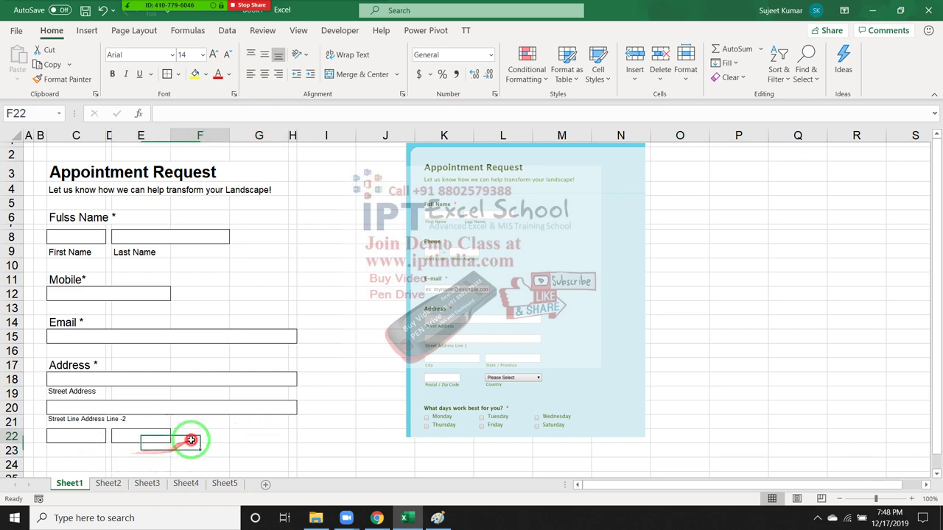
click(247, 438)
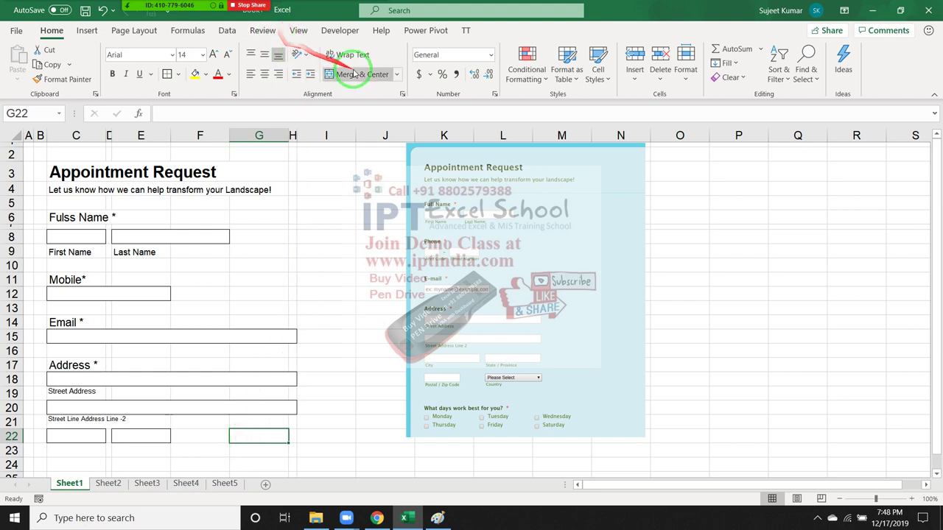
click(169, 73)
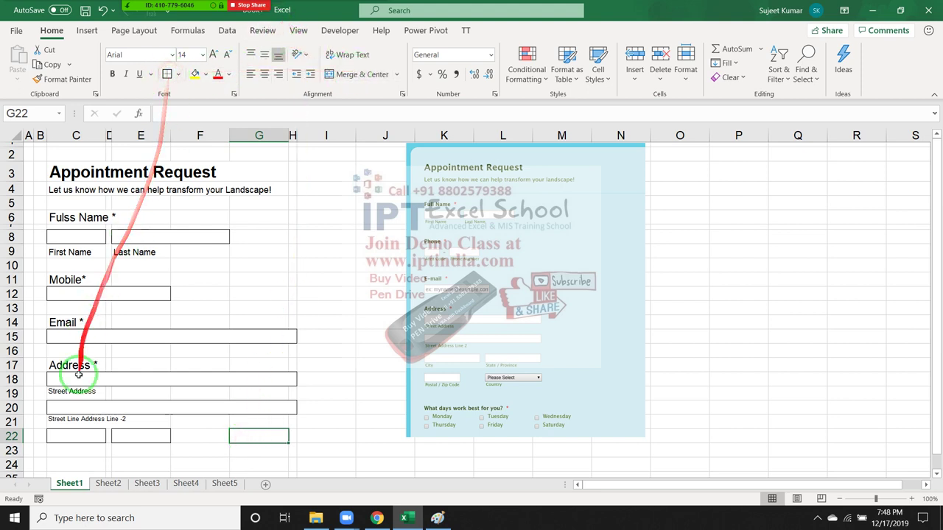
click(78, 449)
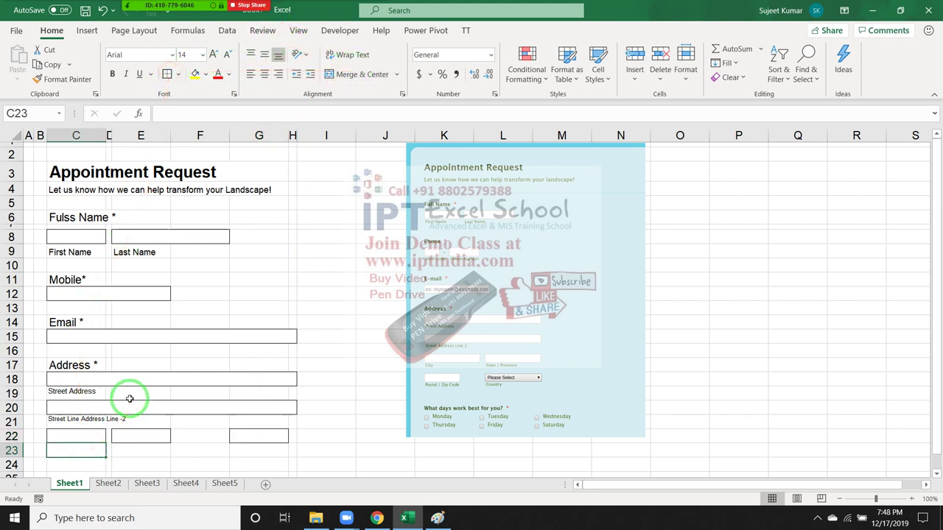
- Enter the captions City, State and Pin in C23, E23 and G23
text(City)
key(Tab)
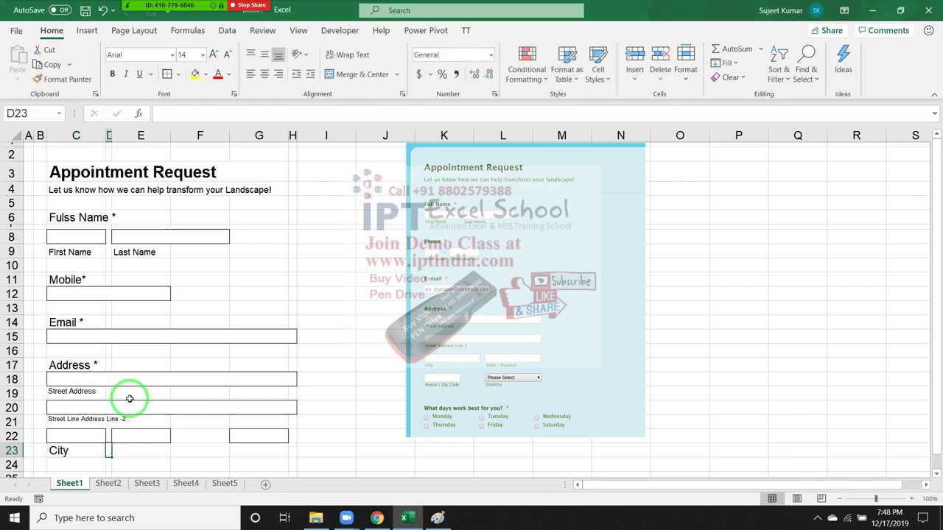
key(Tab)
text(St)
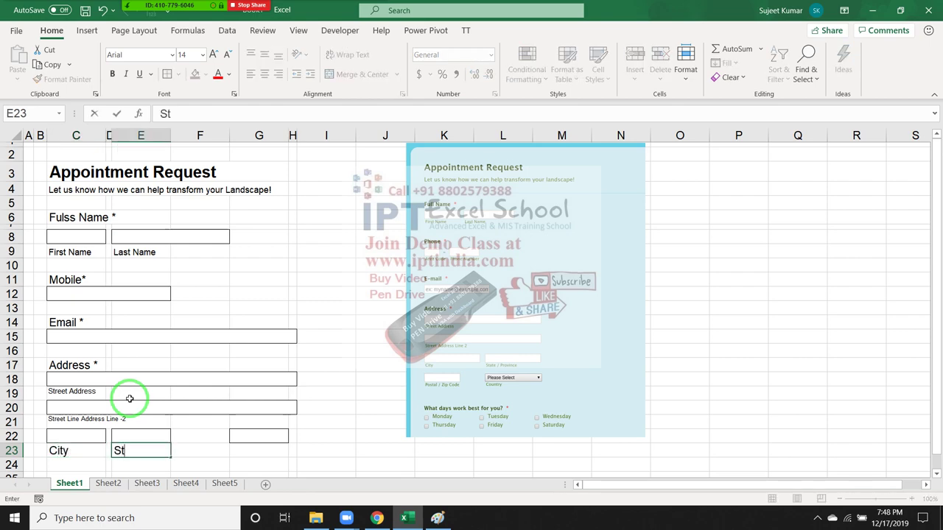
key(Tab)
key(Tab)
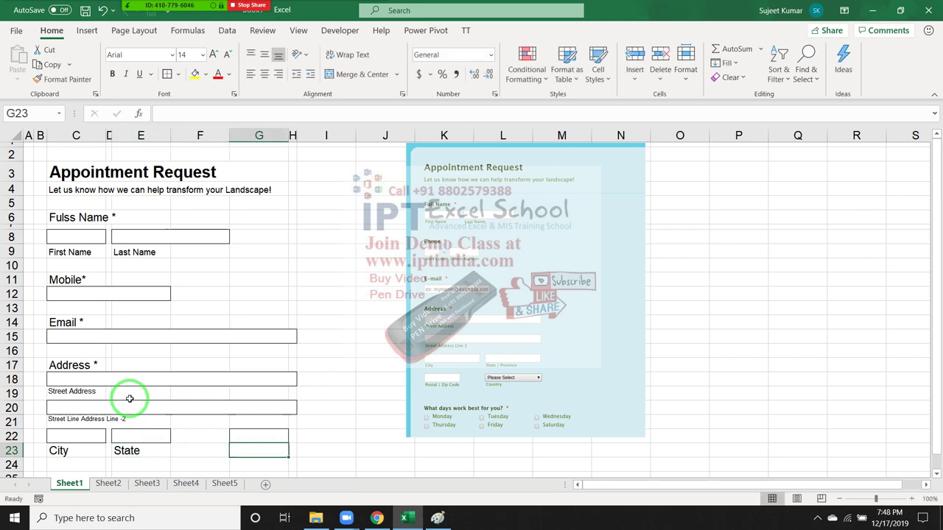
key(Tab)
key(Left)
text(Pin)
key(Return)
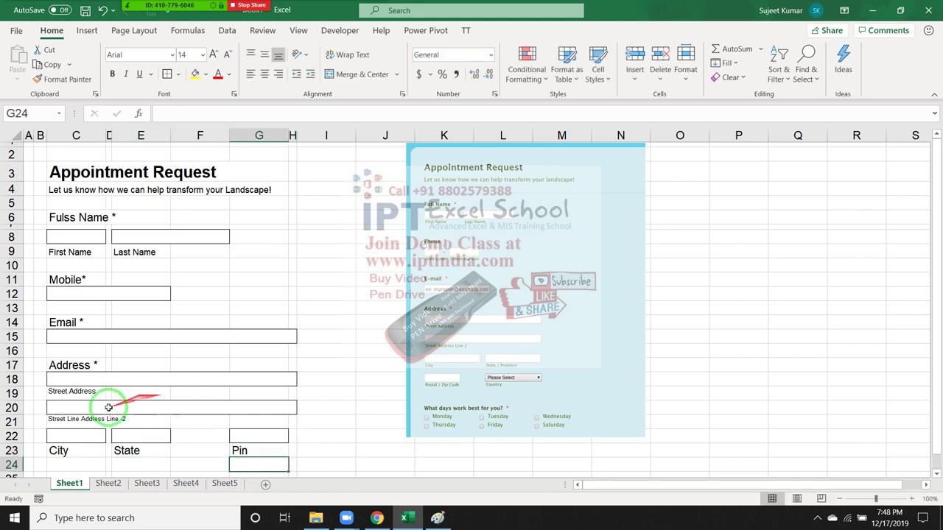
- Make the City, State and Pin captions two font sizes smaller and top-aligned
drag(65, 445, 260, 450)
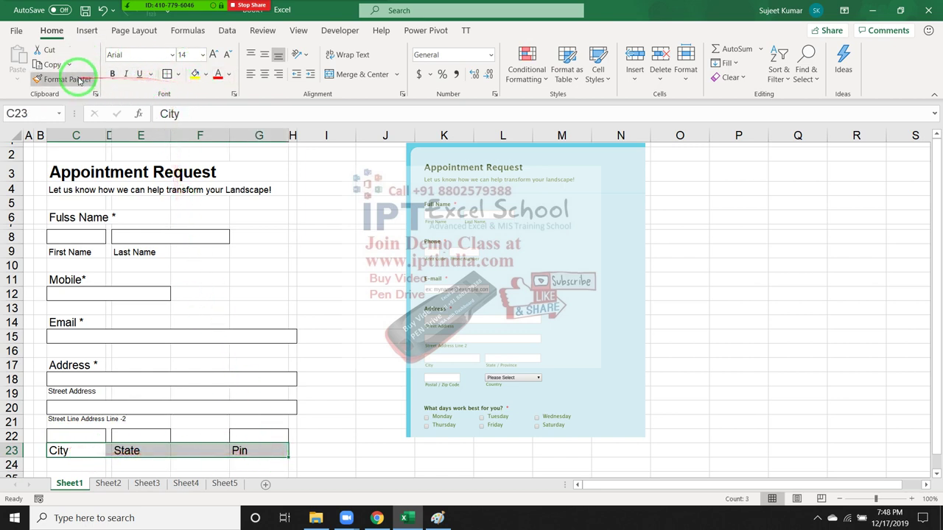
click(226, 55)
click(226, 55)
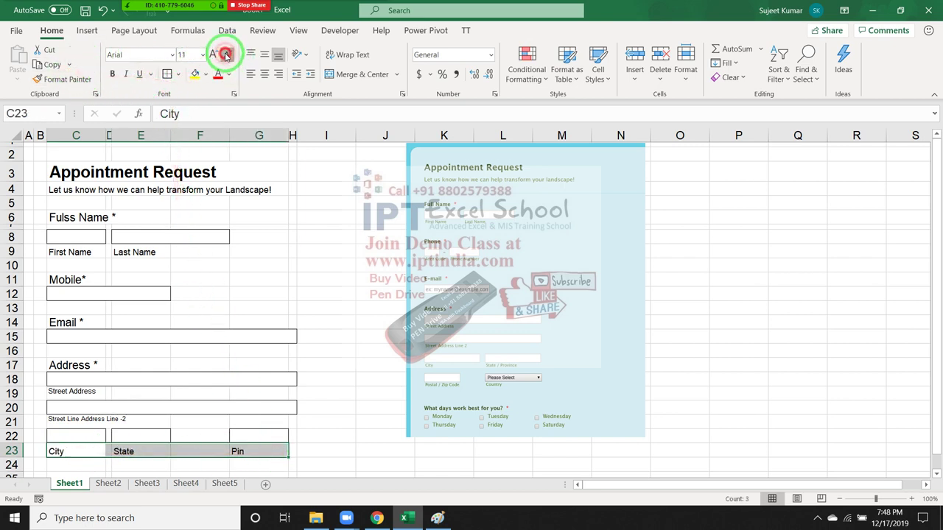
click(226, 55)
click(326, 436)
drag(73, 451, 240, 451)
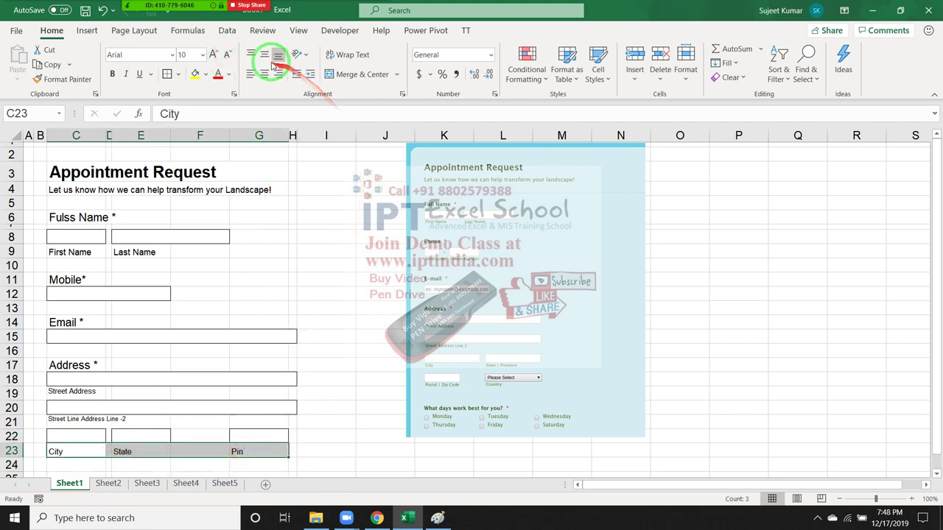
click(250, 55)
click(393, 399)
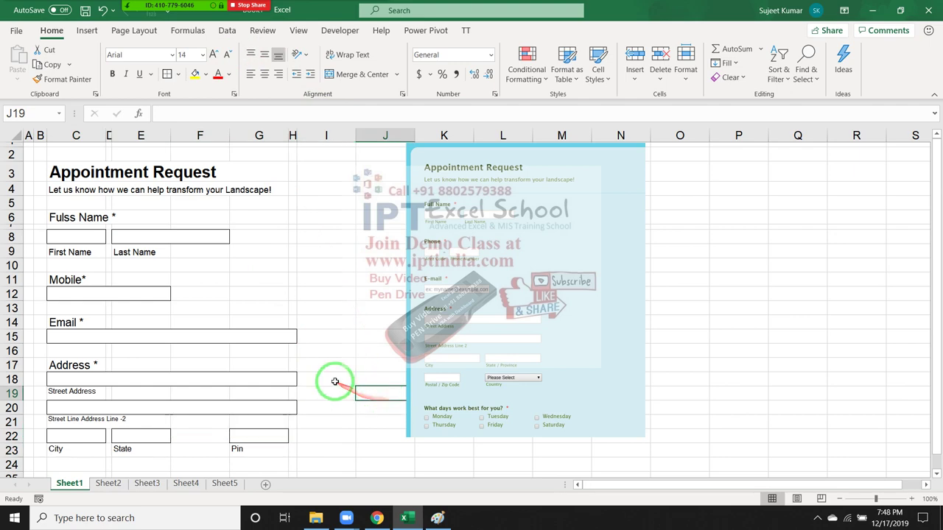
- Shrink the spacer rows between form sections and move the reference screenshot right to column L
scroll(331, 381, down, 1)
scroll(234, 402, up, 1)
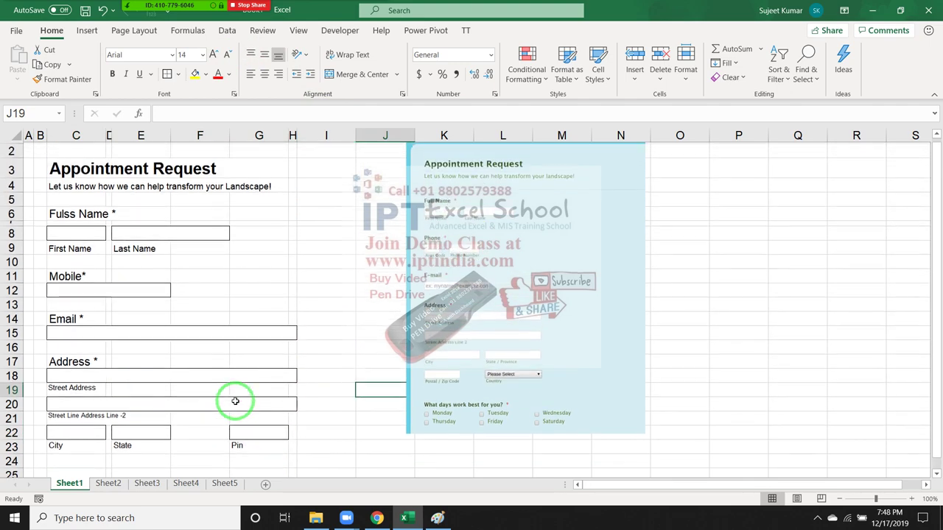
click(74, 308)
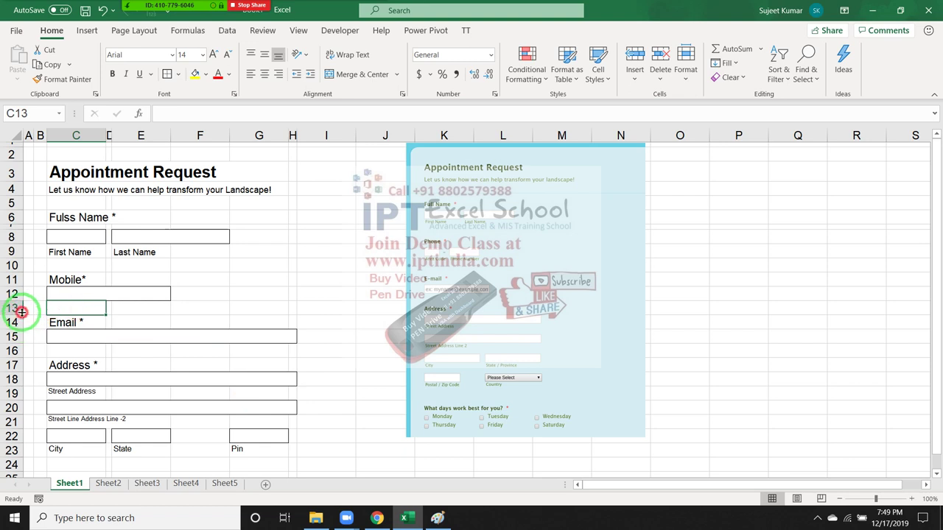
drag(22, 312, 16, 266)
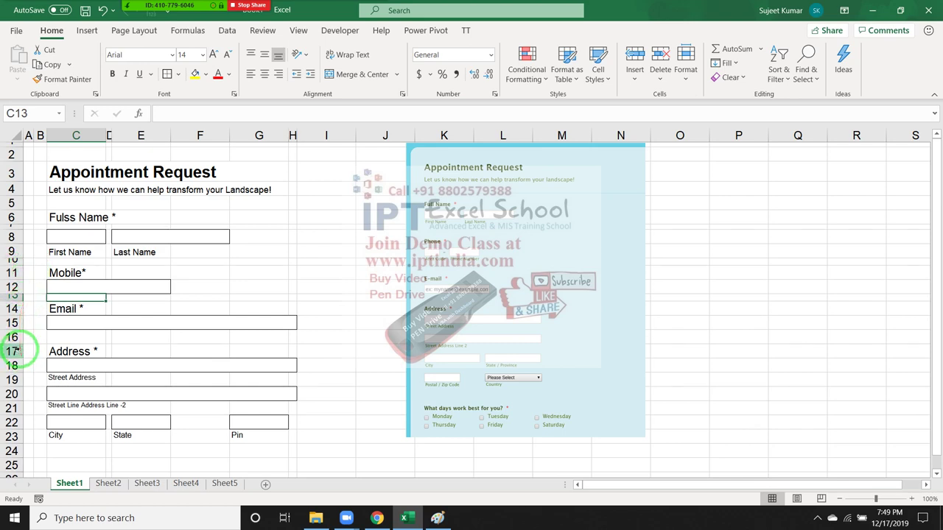
drag(16, 344, 16, 336)
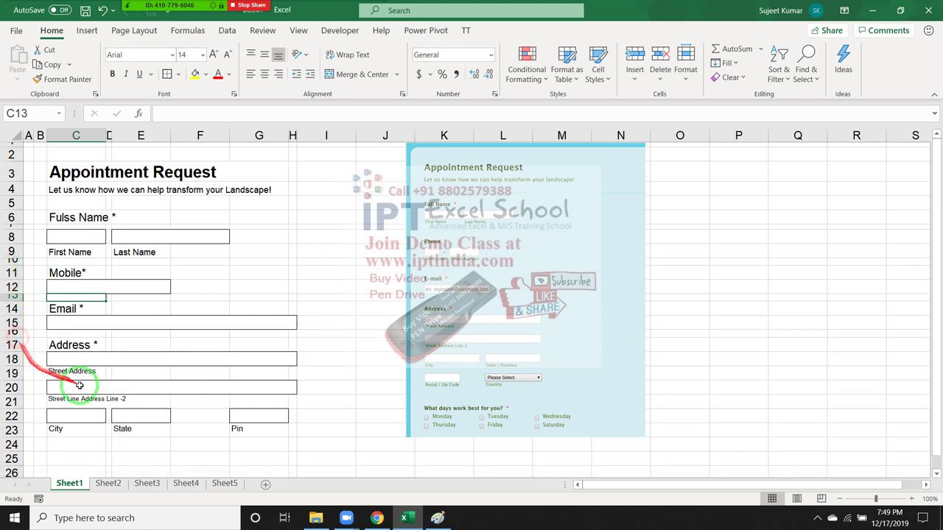
click(83, 444)
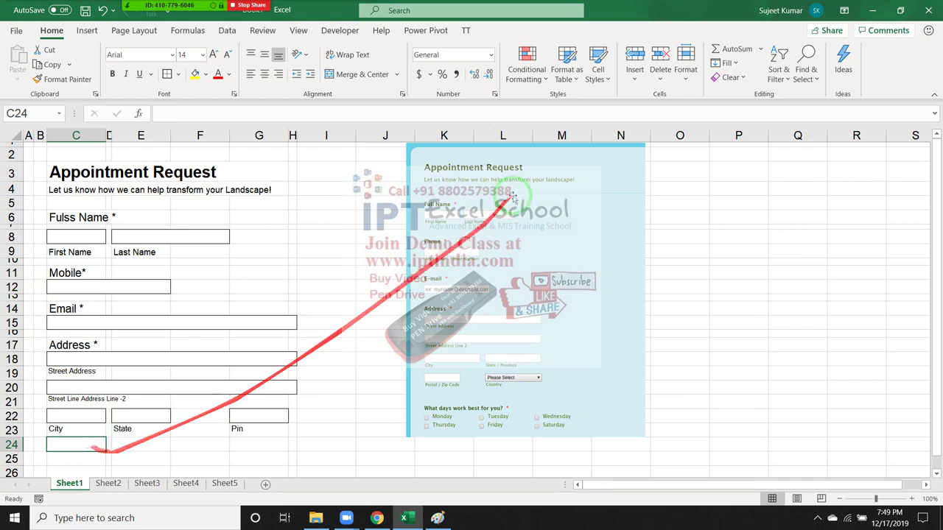
drag(499, 150, 561, 150)
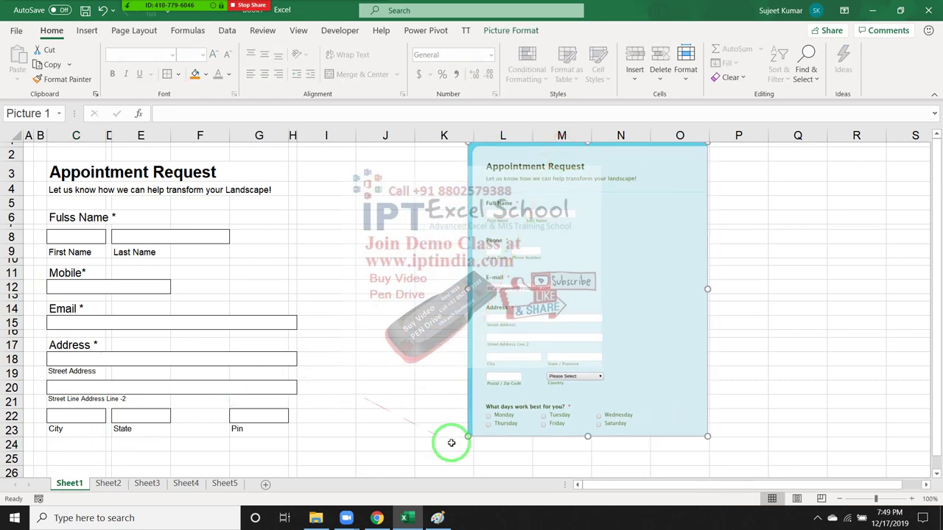
- Show the Developer tab and open its Insert gallery of Form and ActiveX controls
scroll(347, 415, down, 1)
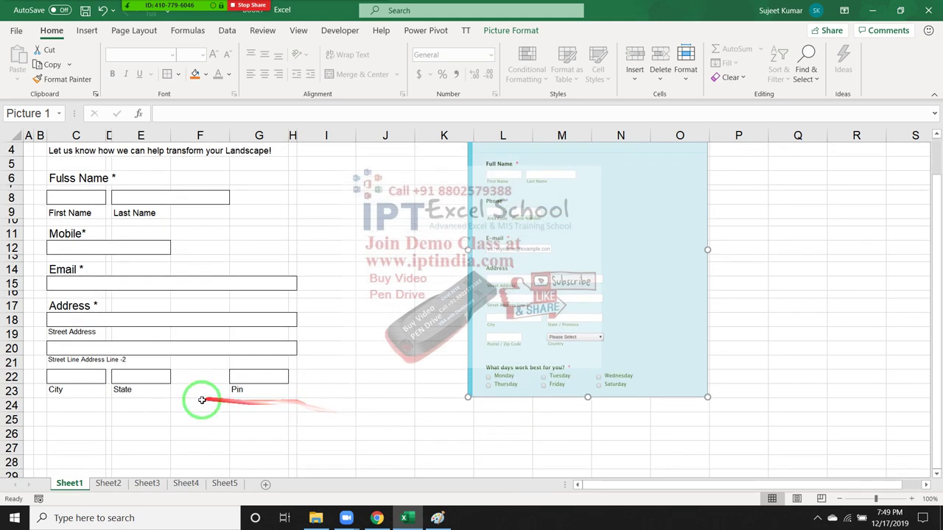
scroll(200, 401, down, 1)
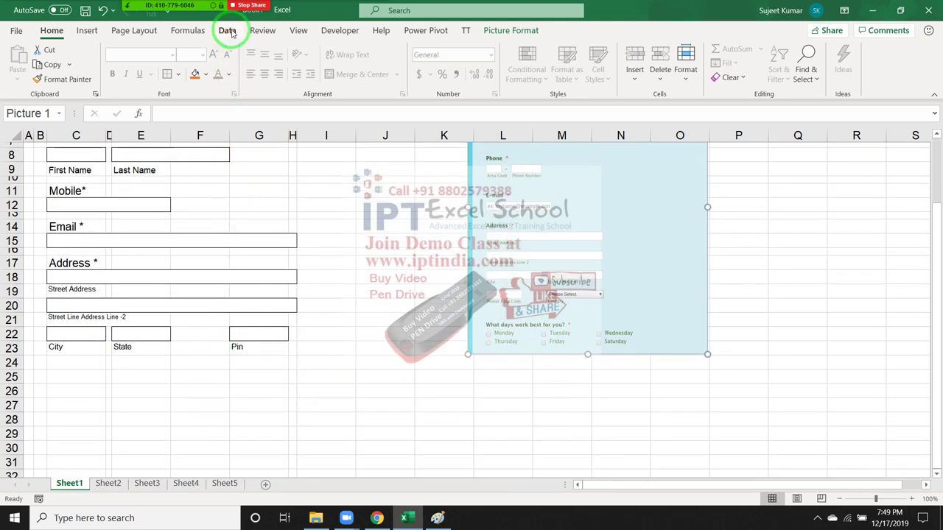
click(347, 30)
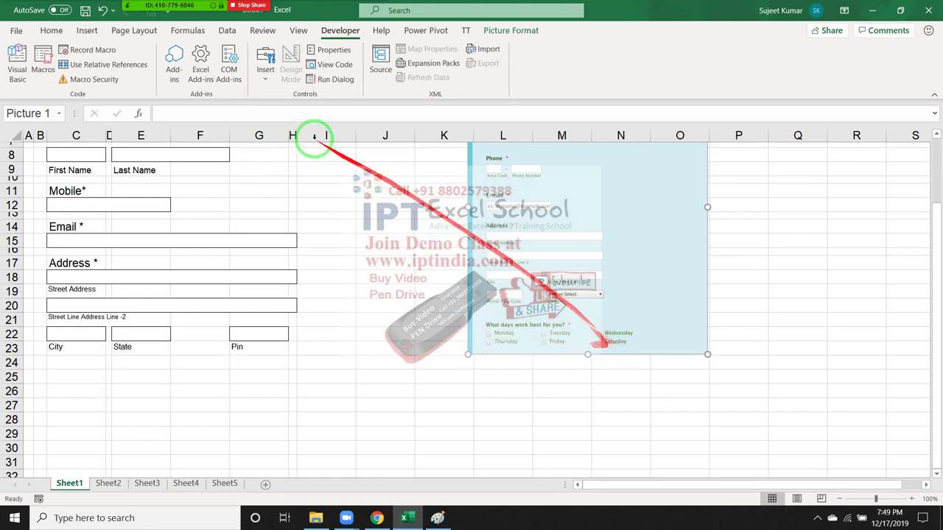
click(265, 74)
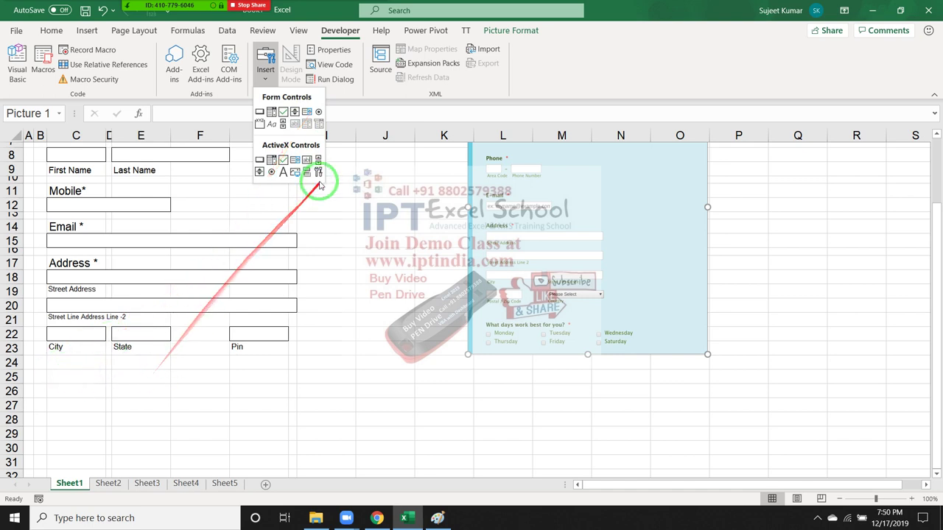
- Draw a Group Box form control across rows 24–26 and caption it 'Meeting Type'
click(319, 112)
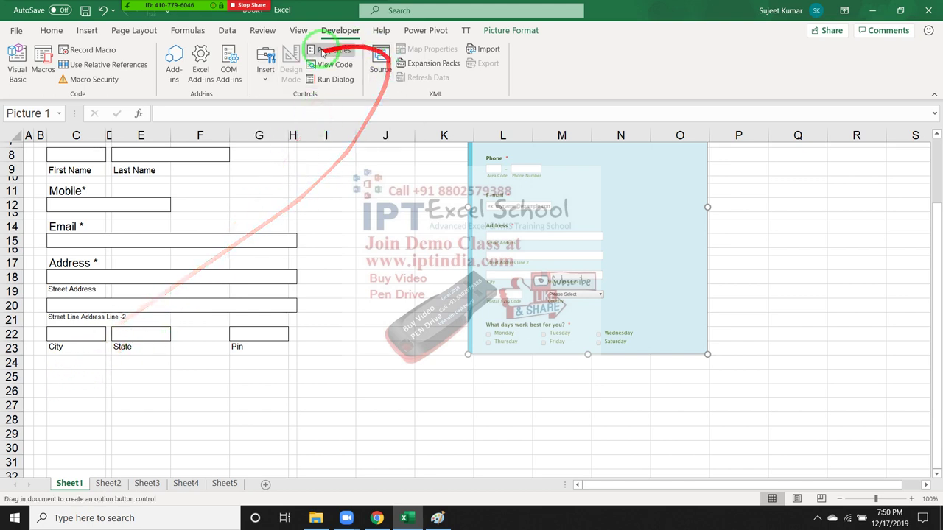
click(268, 83)
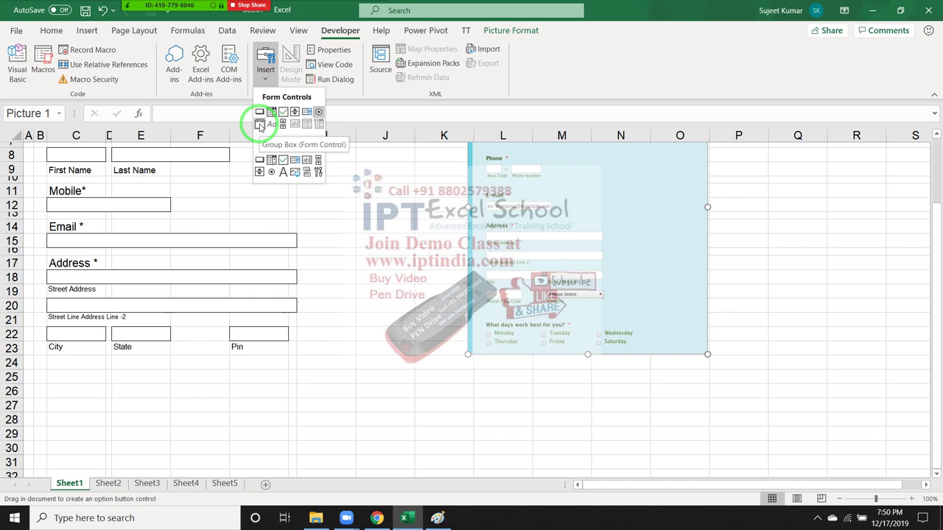
click(259, 126)
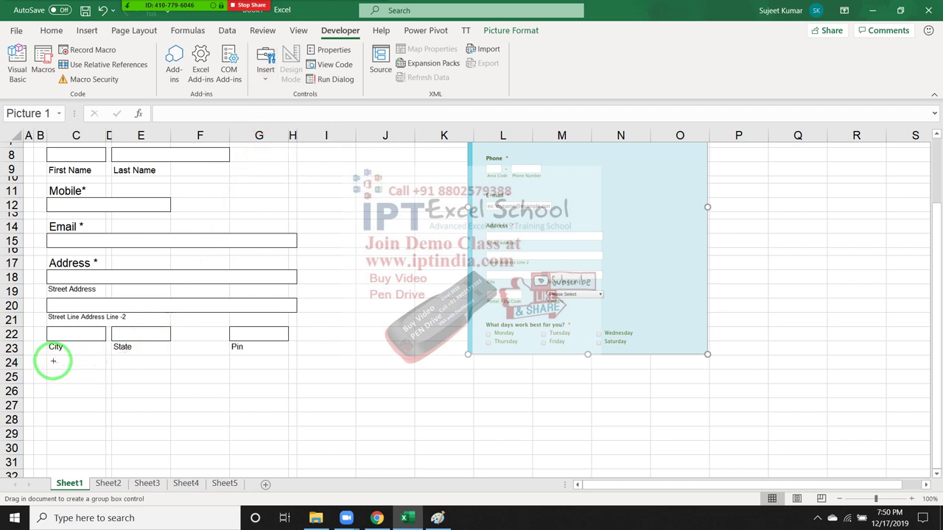
drag(53, 361, 287, 383)
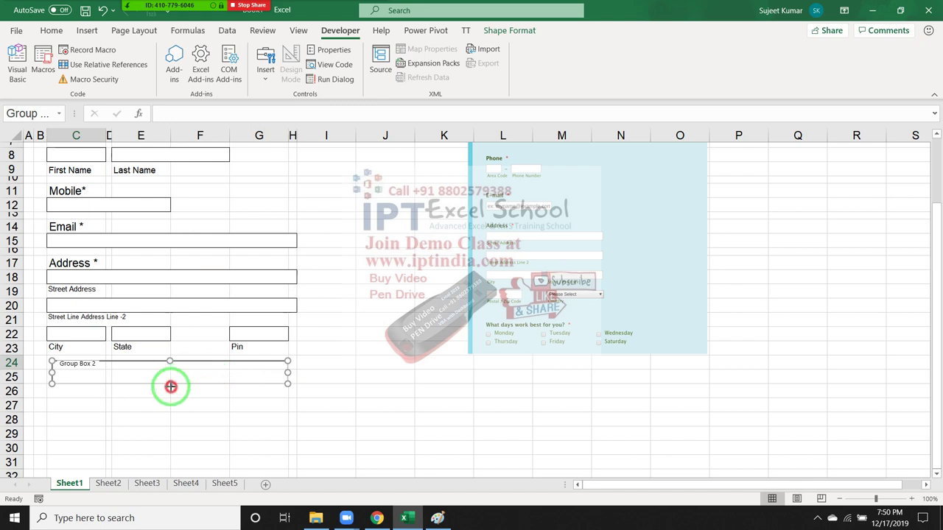
drag(171, 384, 170, 393)
click(150, 414)
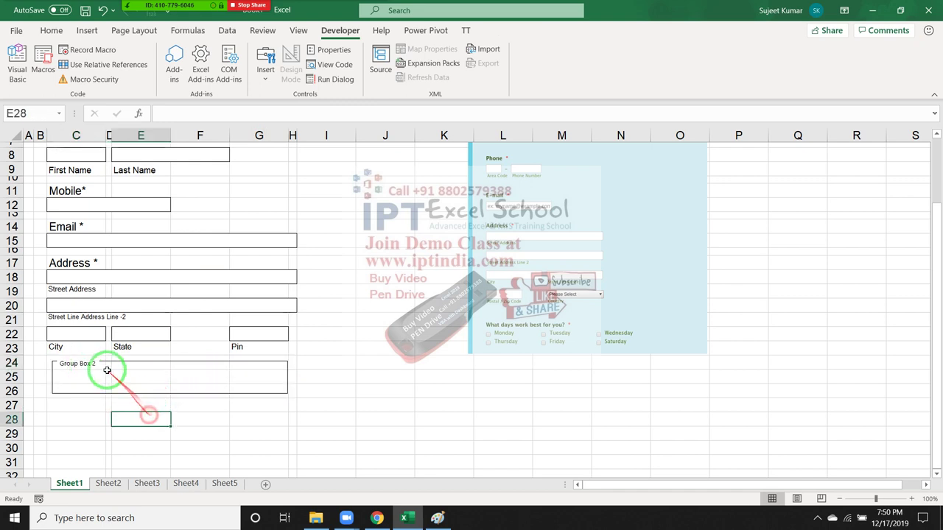
click(91, 363)
click(94, 363)
text(Meeting Type)
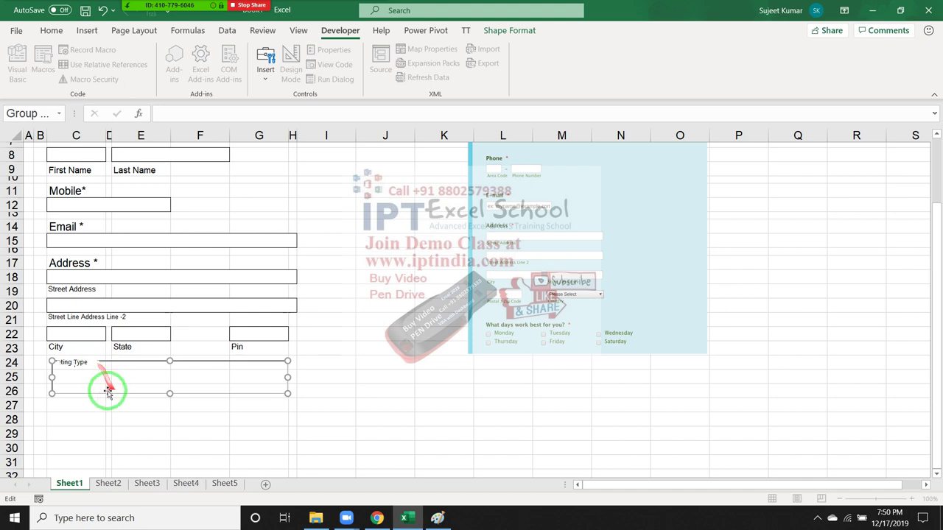
click(95, 419)
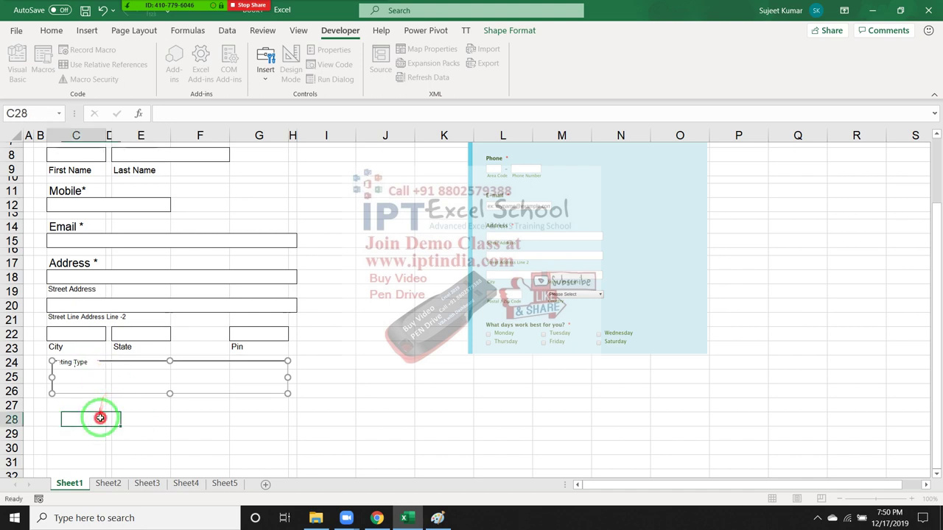
click(102, 389)
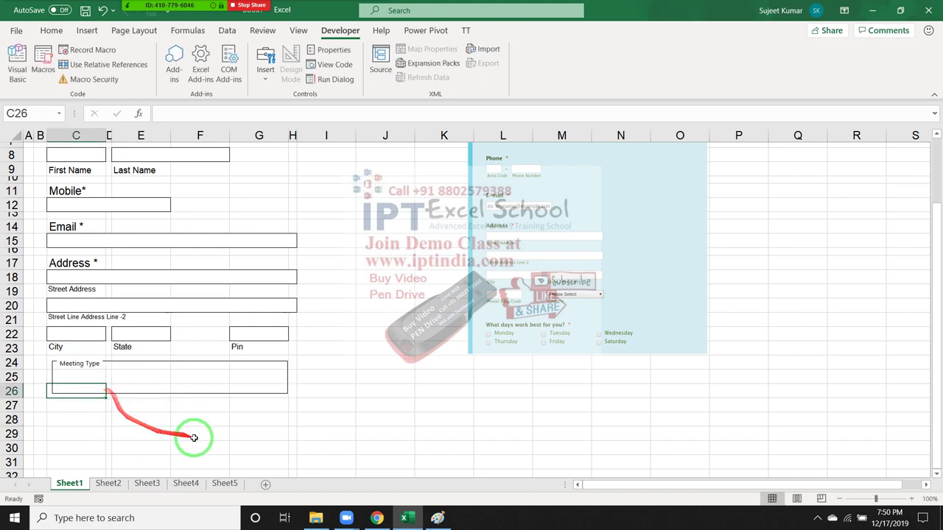
- Draw an option button inside the Meeting Type box labelled 'Telephonic'
click(358, 190)
click(271, 77)
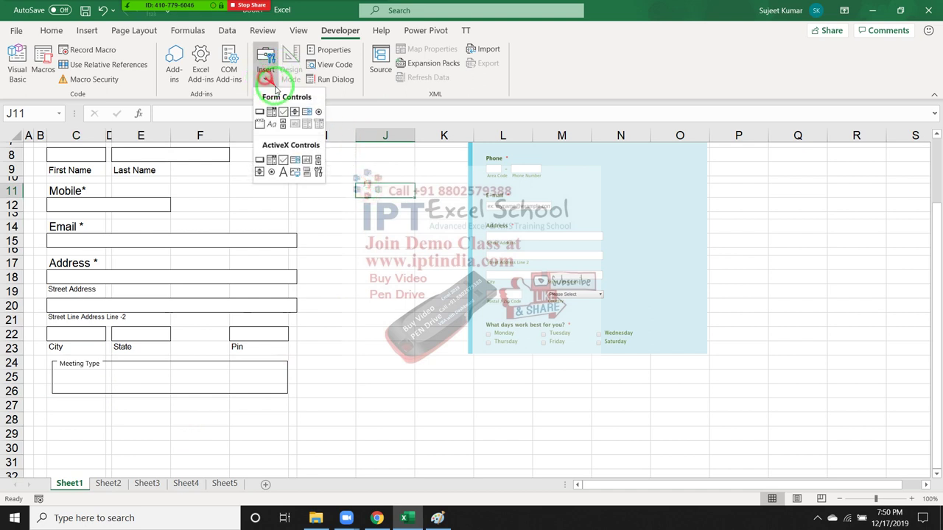
click(320, 116)
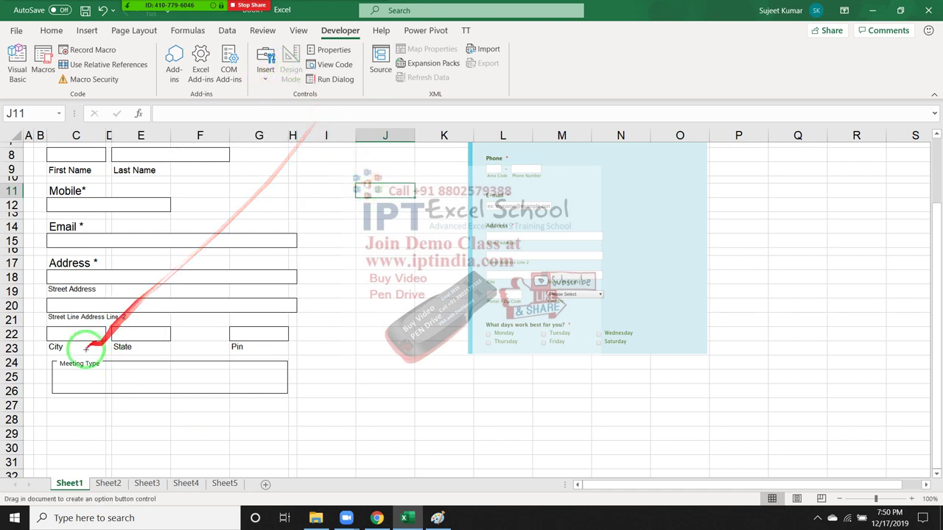
drag(65, 375, 121, 382)
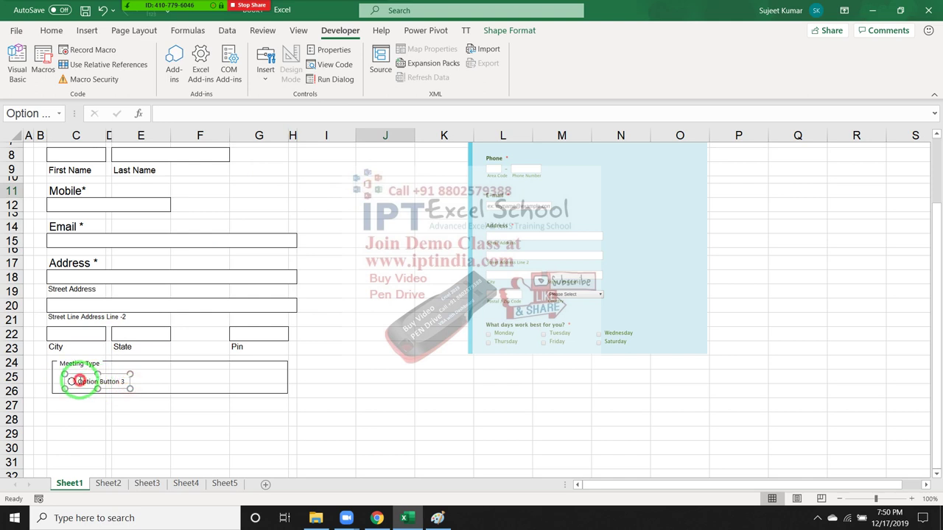
click(121, 381)
text(Telephonic)
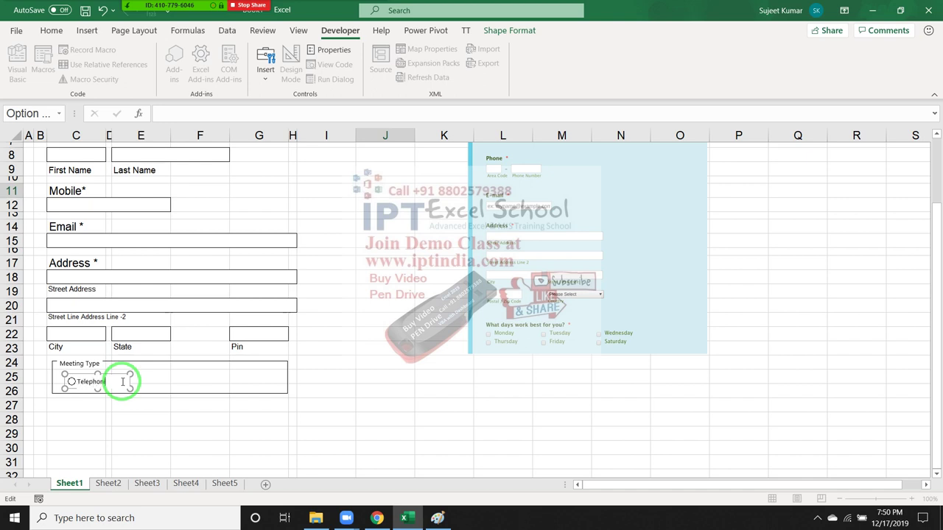
click(168, 383)
- Copy the Telephonic button to its right and relabel the copy 'Meeting Room'
right_click(100, 382)
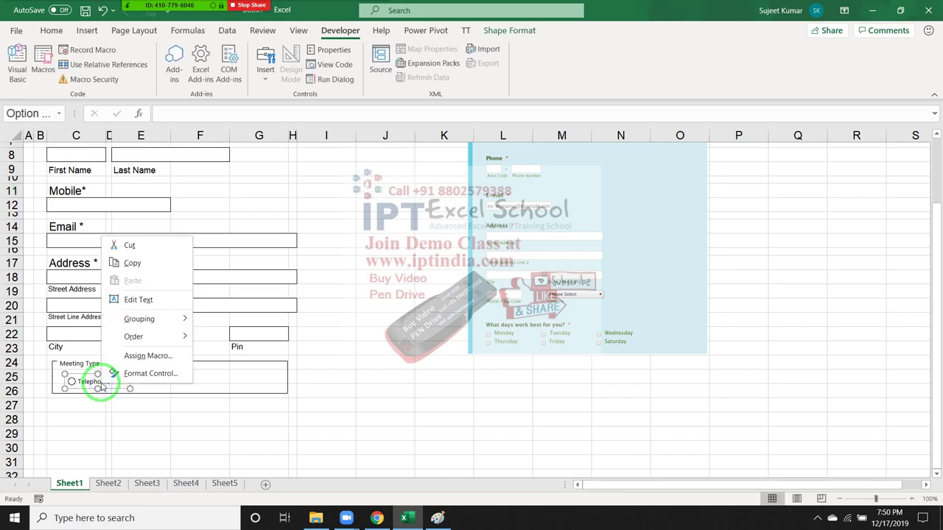
key(Escape)
drag(109, 391, 163, 394)
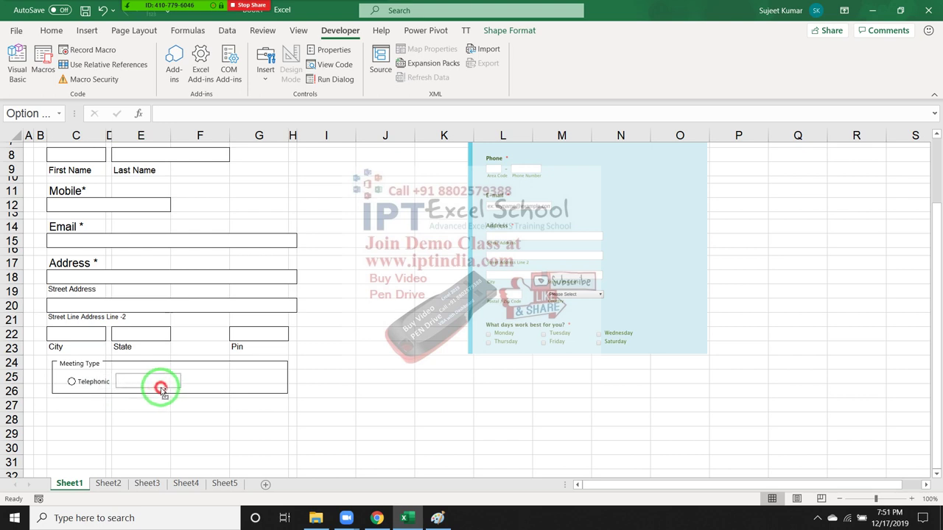
drag(146, 383, 211, 394)
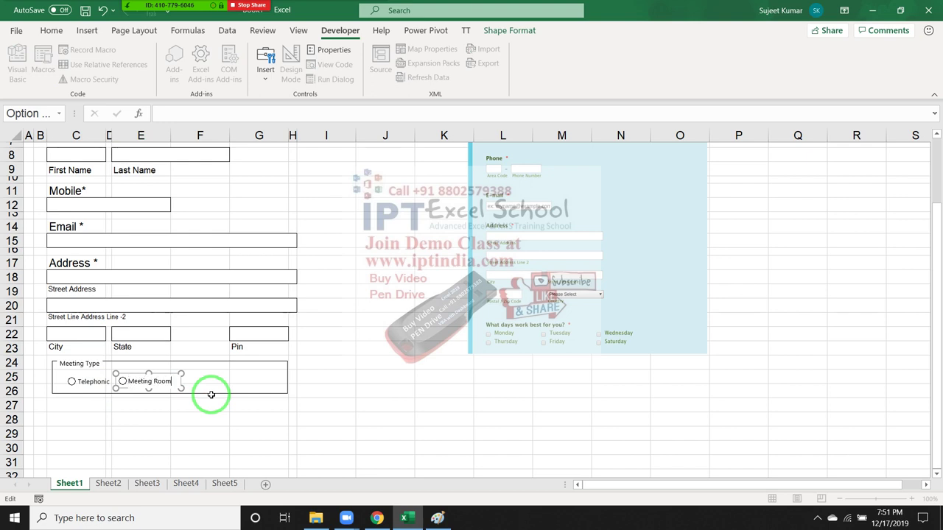
click(199, 417)
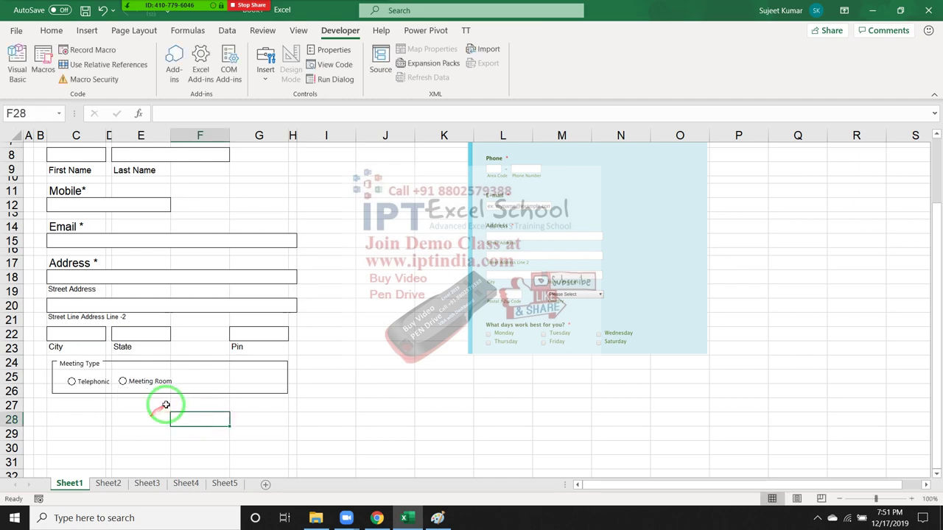
scroll(166, 402, up, 3)
scroll(167, 401, down, 3)
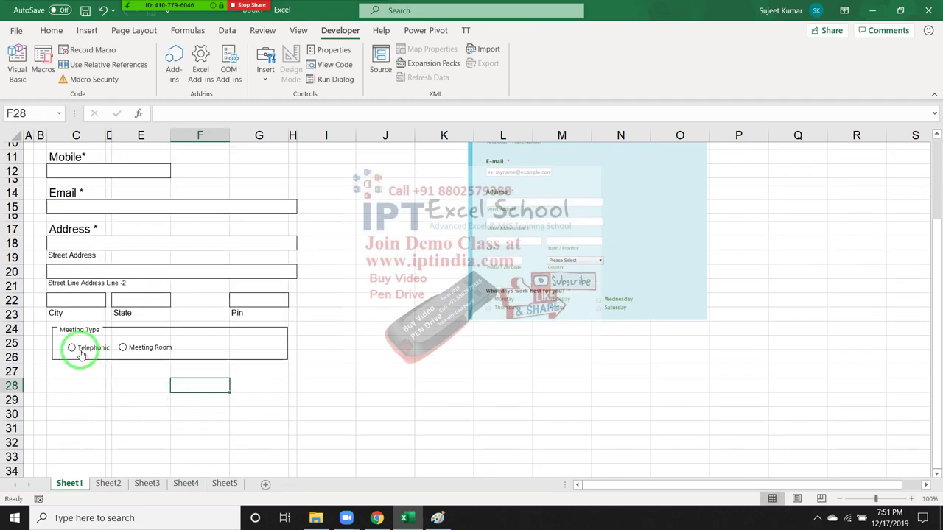
scroll(261, 408, up, 3)
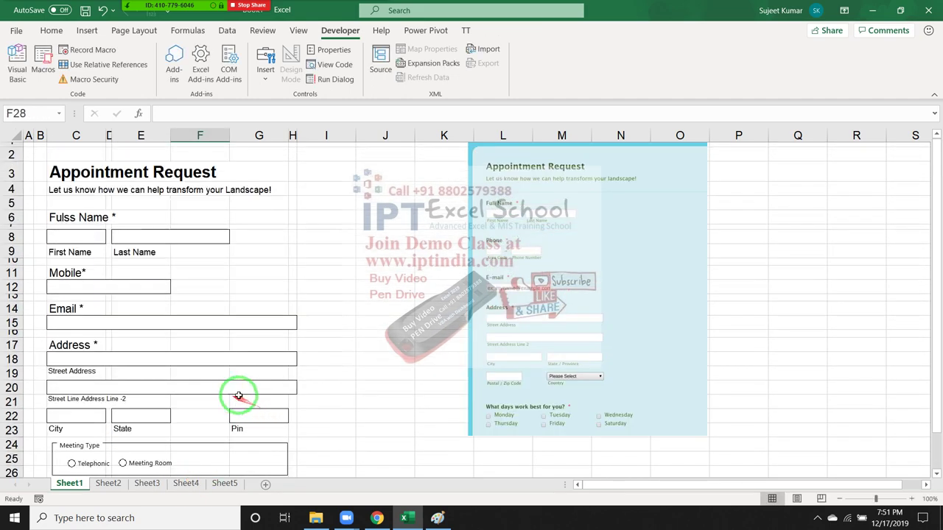
scroll(294, 395, down, 1)
scroll(231, 411, down, 1)
scroll(309, 405, up, 1)
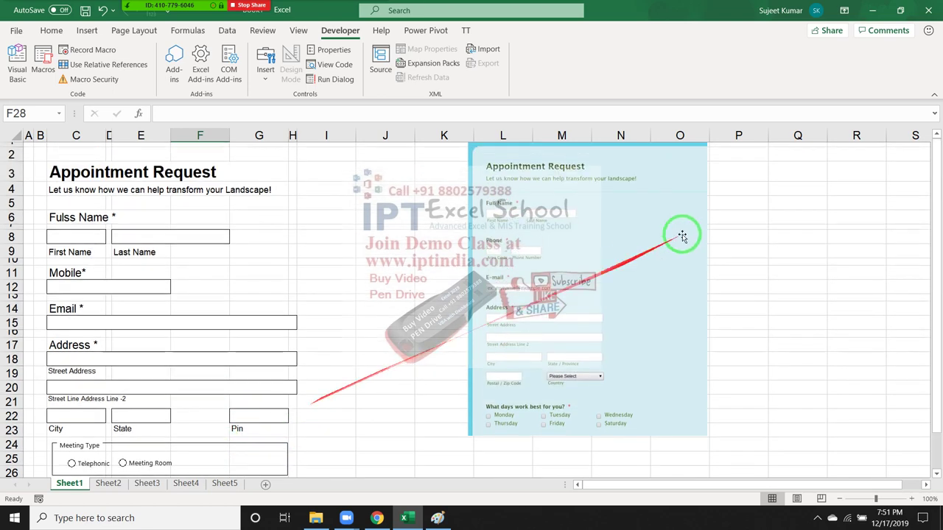
click(384, 154)
scroll(346, 287, down, 2)
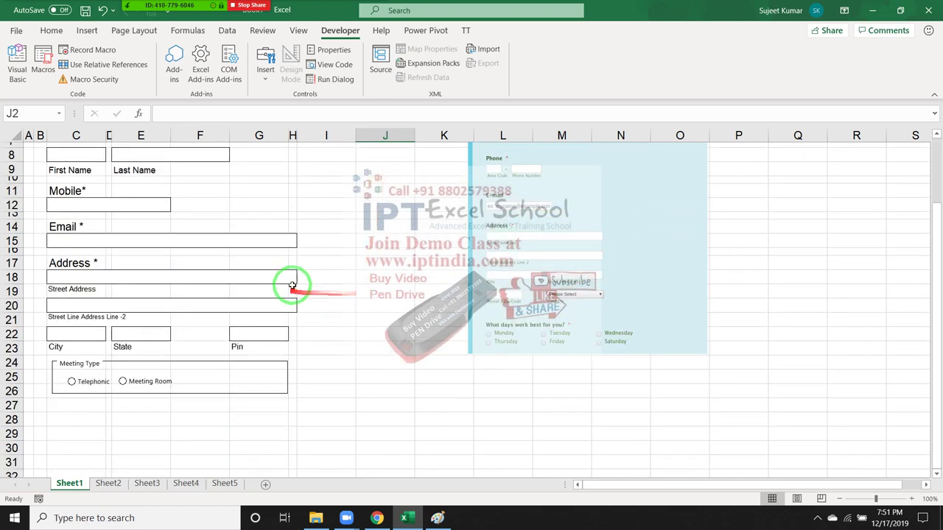
- Set the option button's Format Control cell link to $J$1 with 3-D shading
right_click(96, 383)
key(Escape)
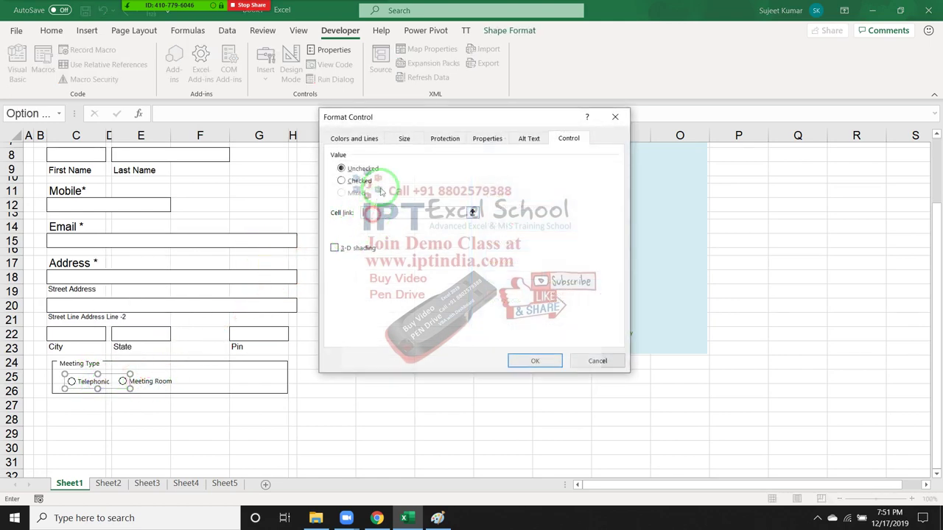
drag(397, 116, 529, 221)
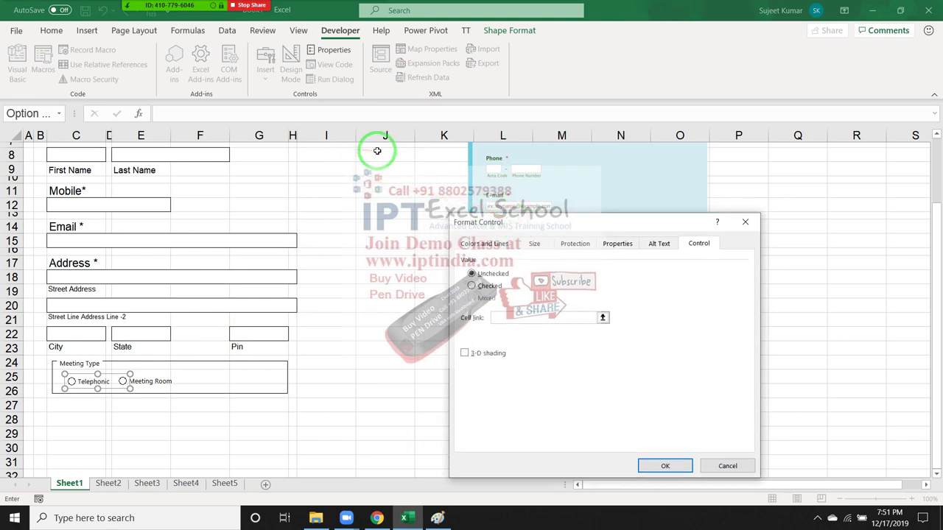
scroll(377, 175, up, 2)
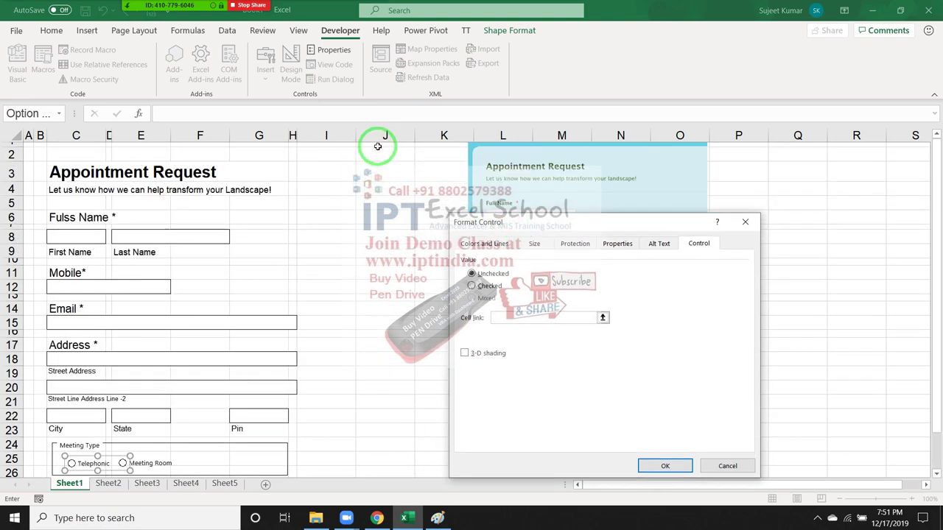
click(377, 145)
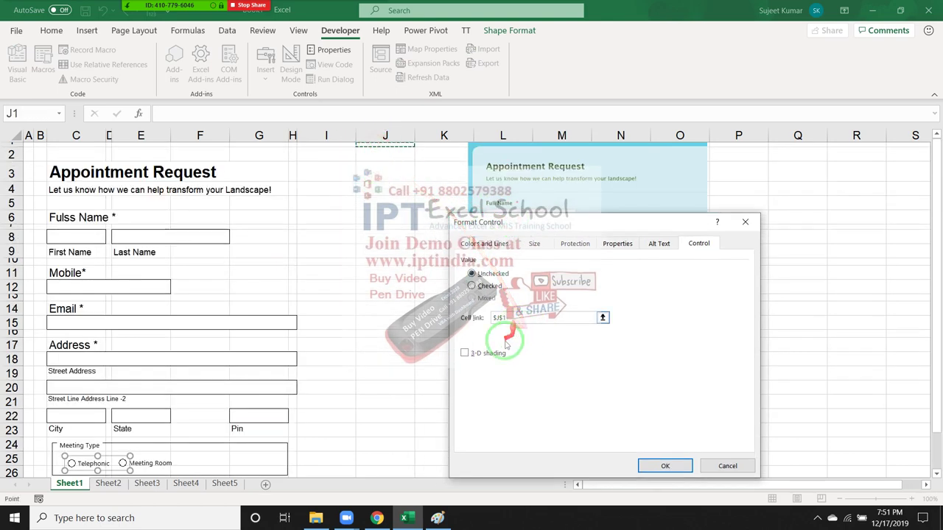
click(479, 353)
click(678, 472)
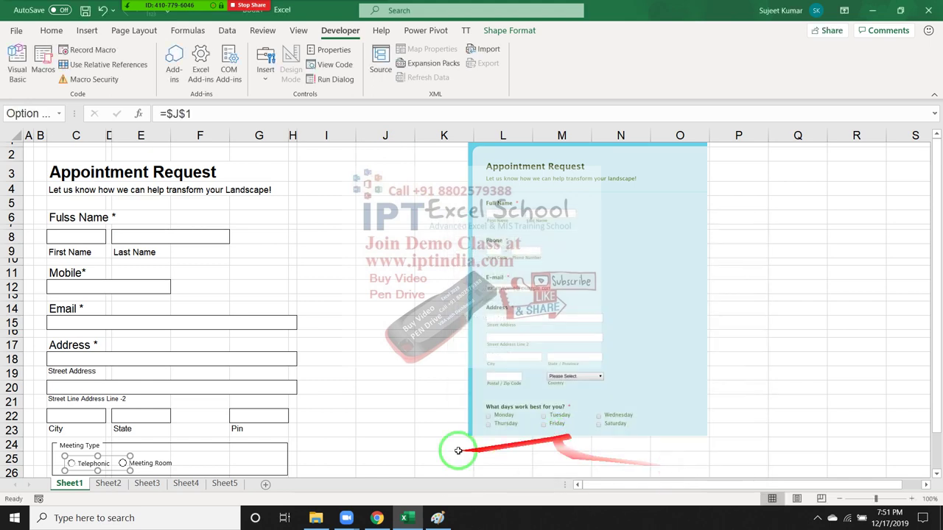
- Confirm the Meeting Room button's Format Control settings
right_click(154, 465)
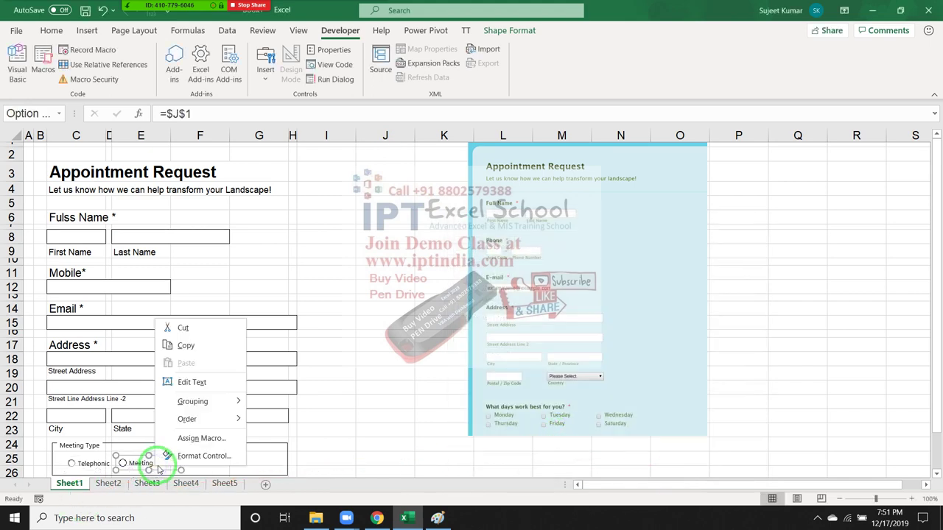
click(198, 454)
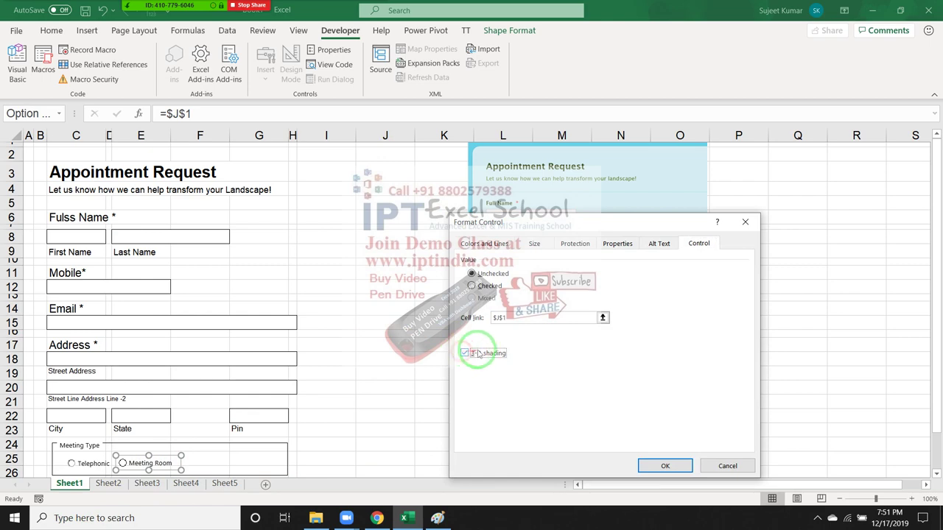
click(664, 465)
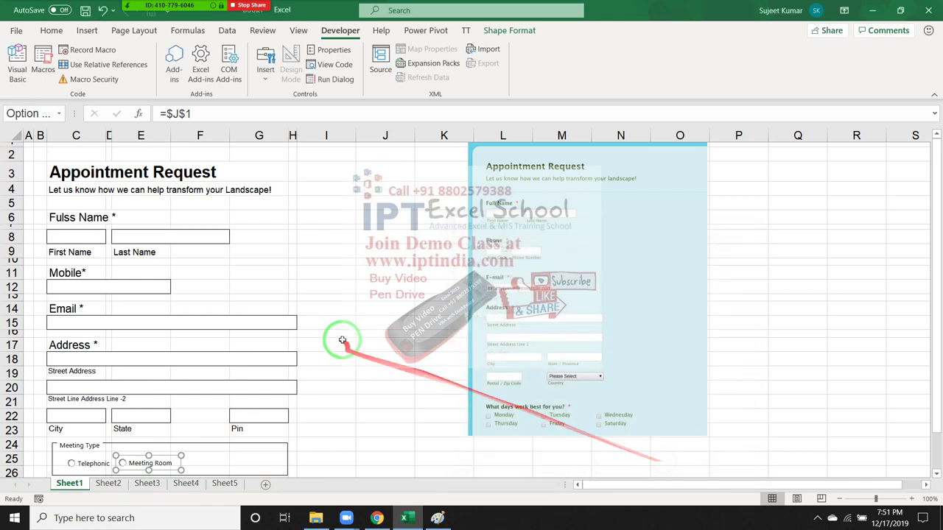
click(343, 341)
- Toggle between Telephonic and Meeting Room to check J1, ending on Meeting Room
click(71, 463)
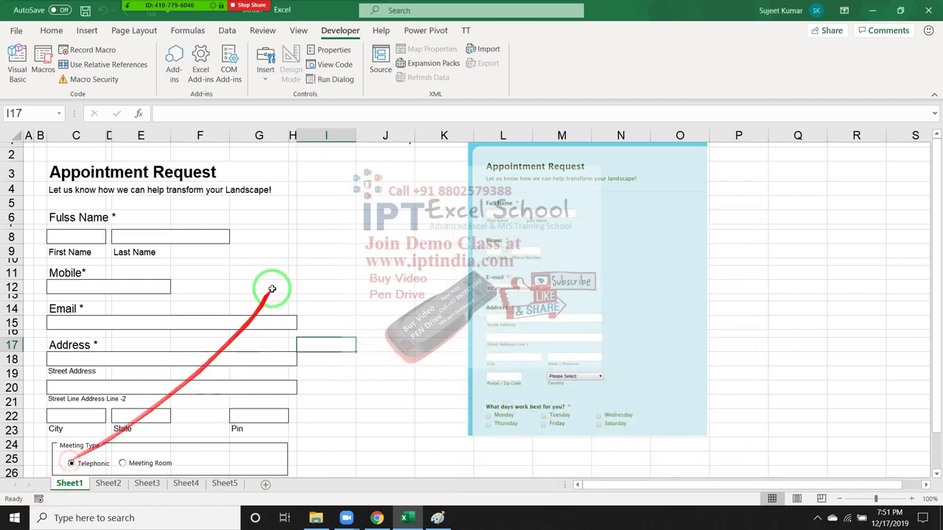
click(378, 144)
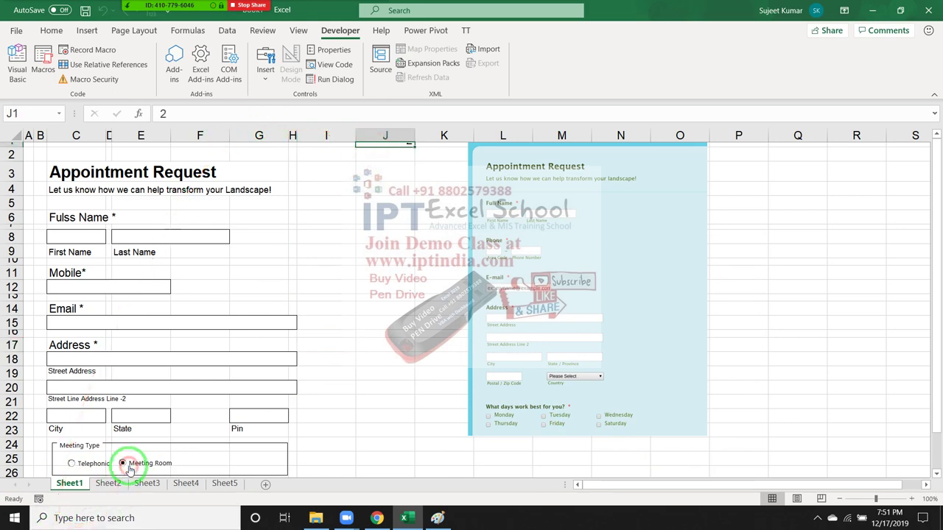
click(94, 466)
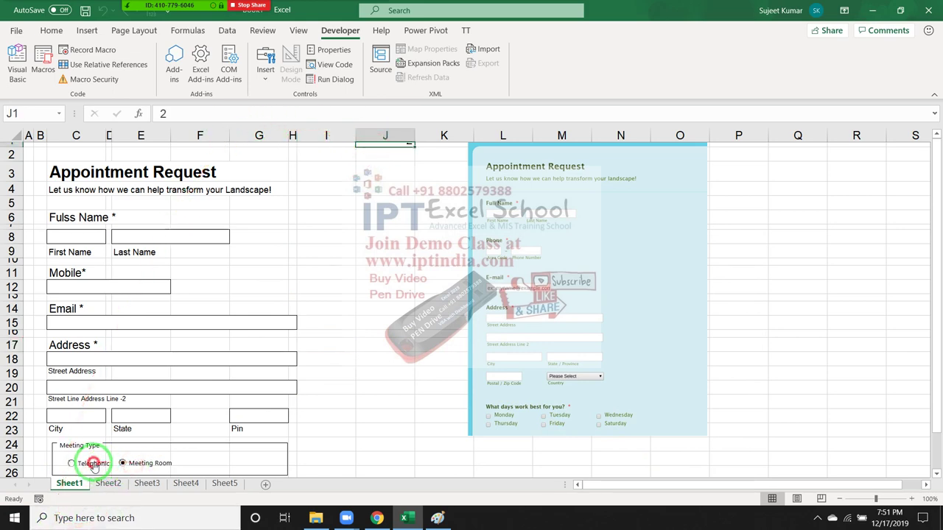
click(132, 463)
- Start a =CHOOSE( formula in J2, then cancel it so J2 stays empty
click(393, 155)
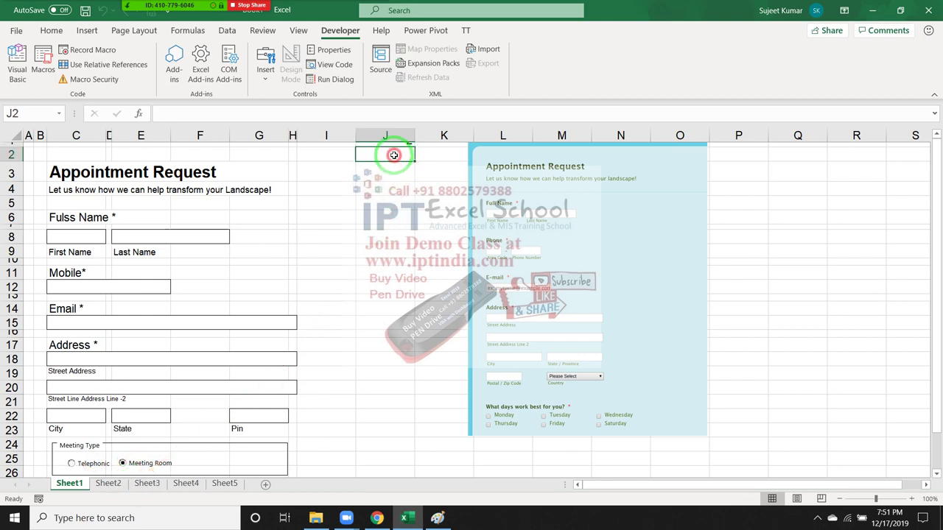
text(=)
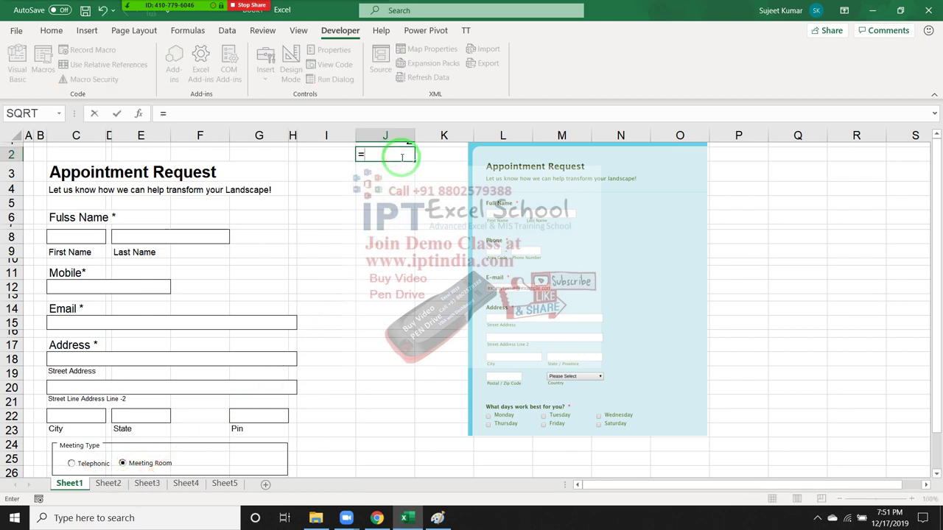
text(chh)
key(BackSpace)
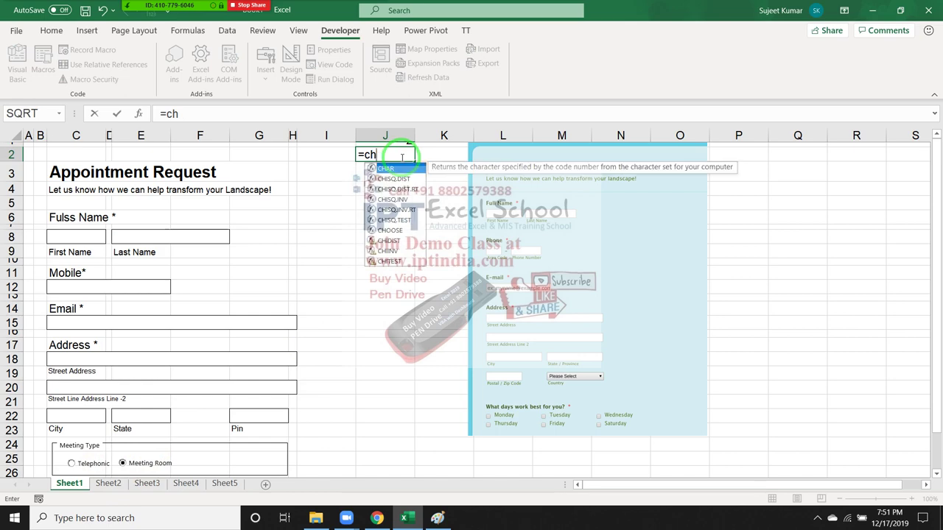
text(oo)
key(Tab)
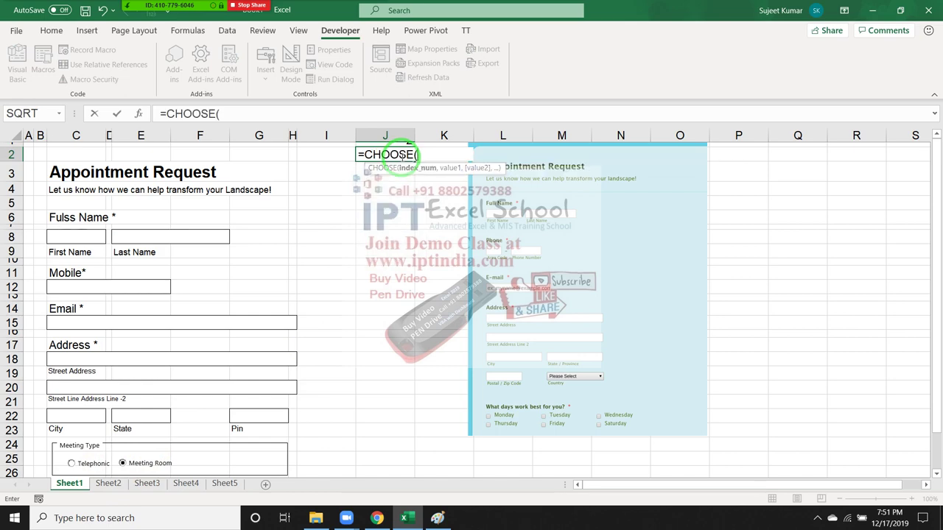
key(Escape)
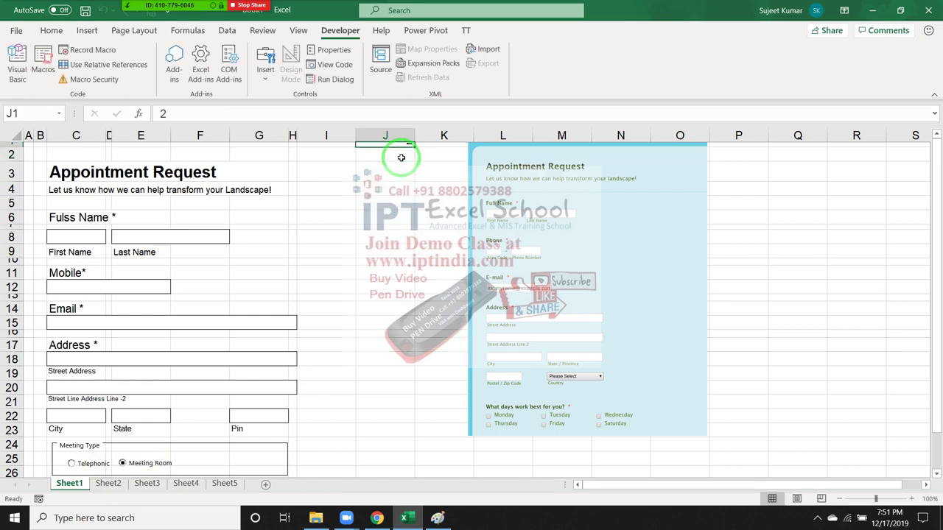
scroll(243, 302, down, 1)
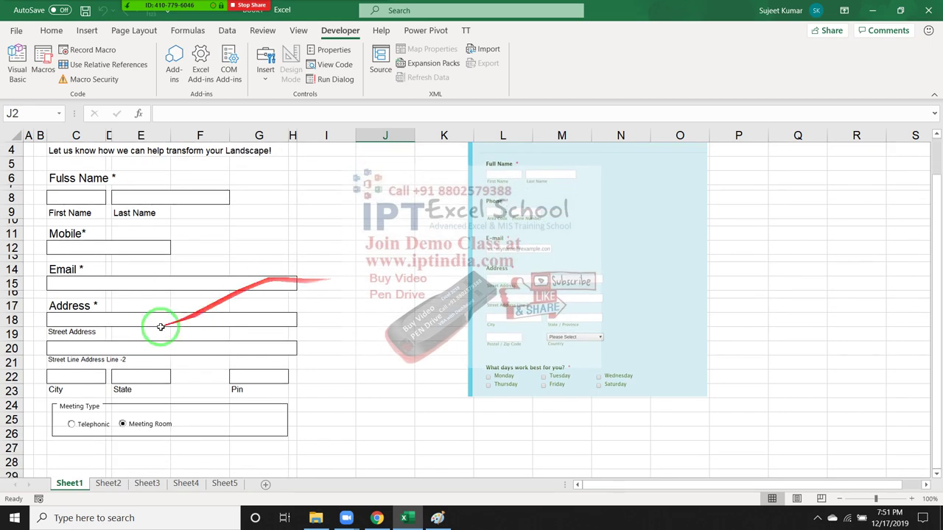
scroll(140, 327, up, 1)
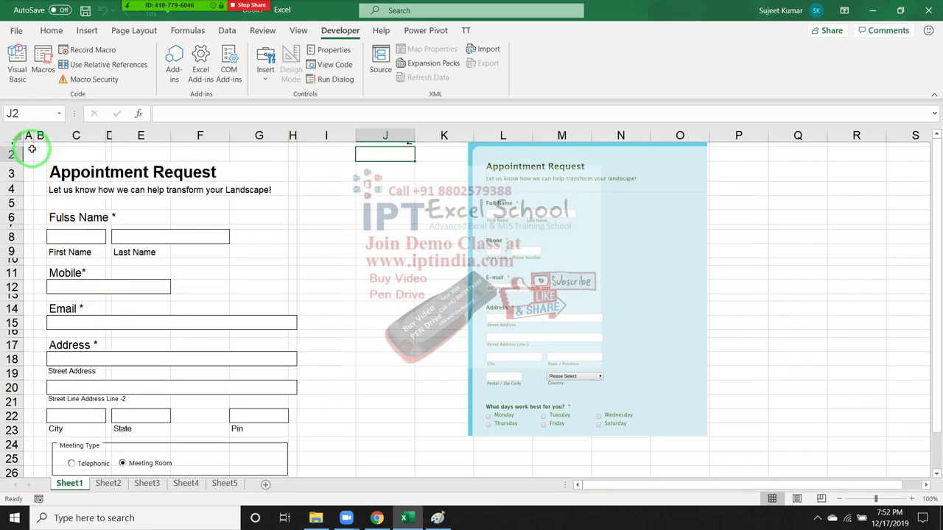
- Narrow column I after previewing fill colours for row 2
drag(30, 149, 380, 143)
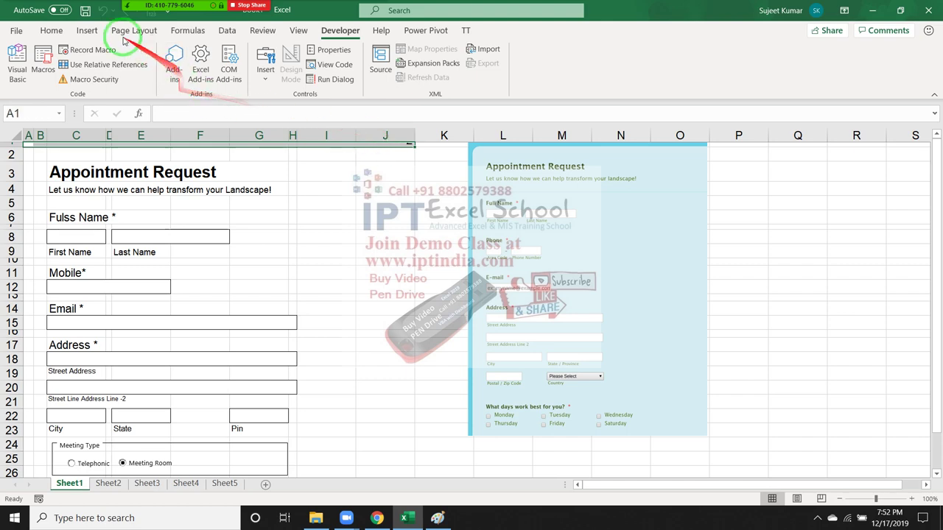
click(52, 30)
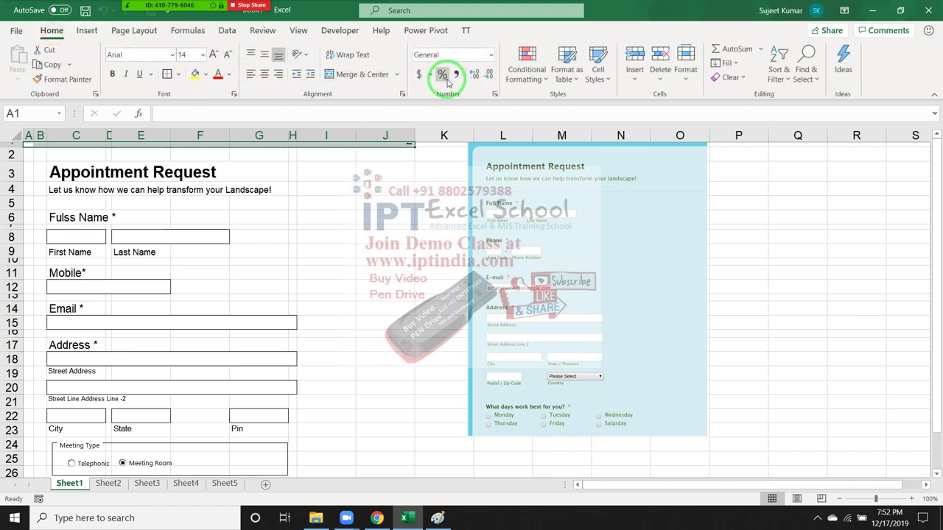
click(207, 76)
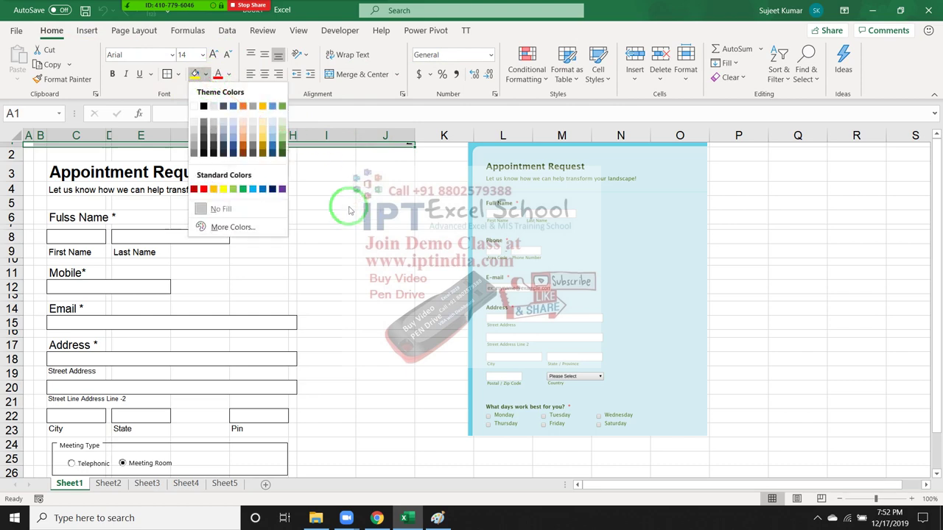
click(356, 149)
scroll(326, 265, down, 3)
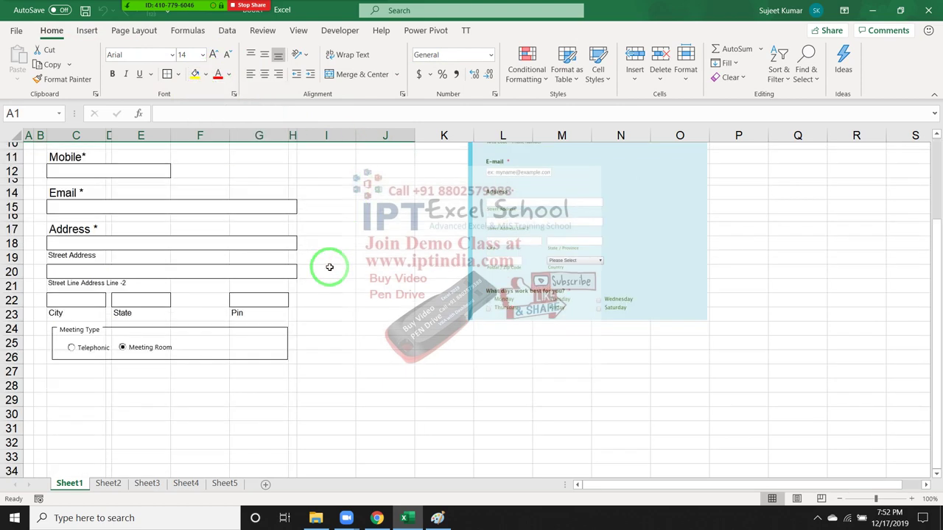
scroll(342, 232, up, 2)
scroll(332, 191, up, 1)
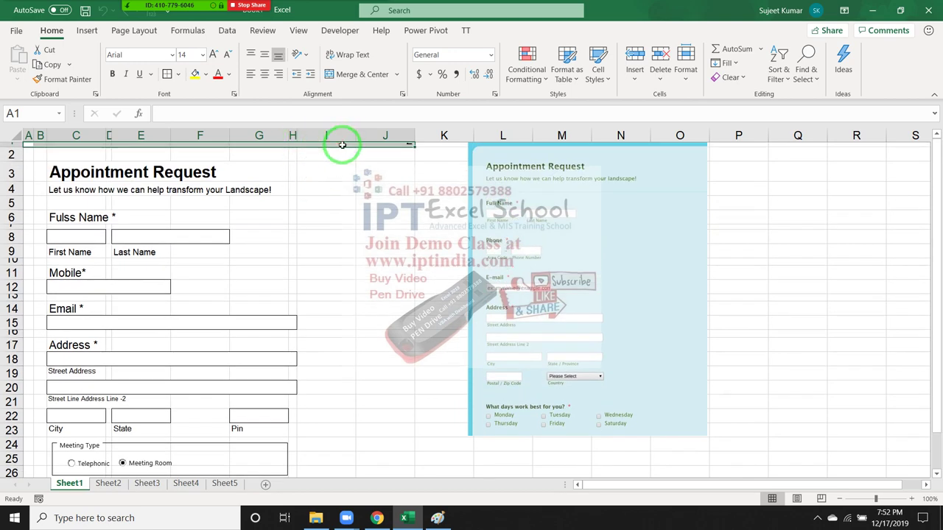
click(341, 137)
drag(348, 136, 321, 136)
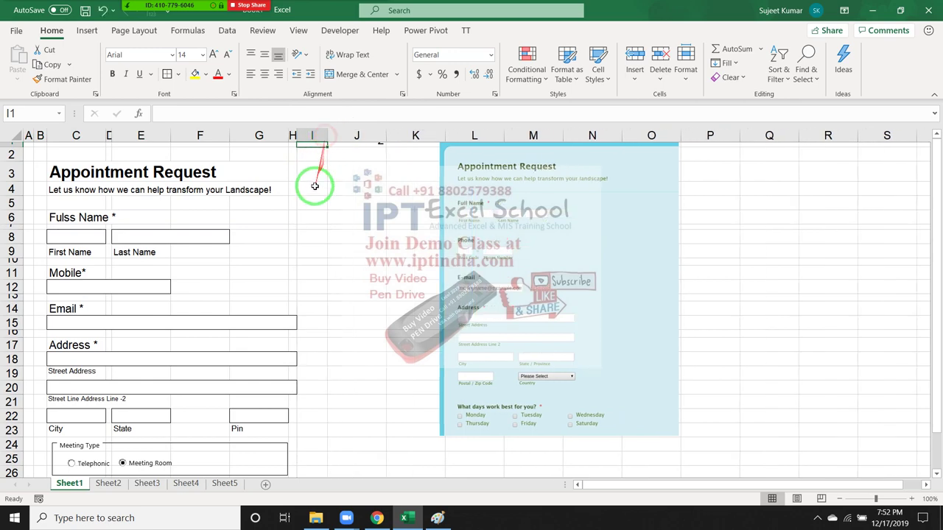
click(311, 187)
- Fill row 2 from A to I and column A down to row 26 with blue
mouse_move(24, 149)
mouse_down()
mouse_move(302, 257)
mouse_move(305, 144)
mouse_up()
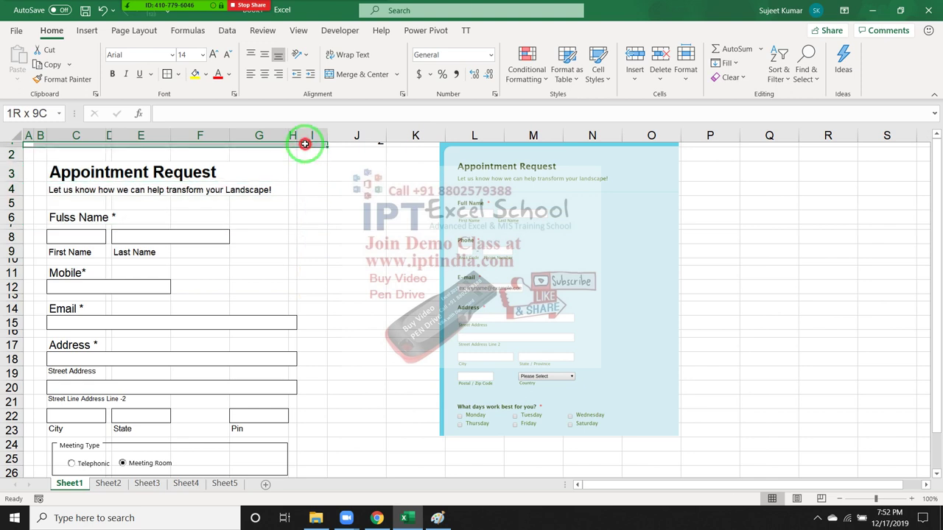
click(206, 74)
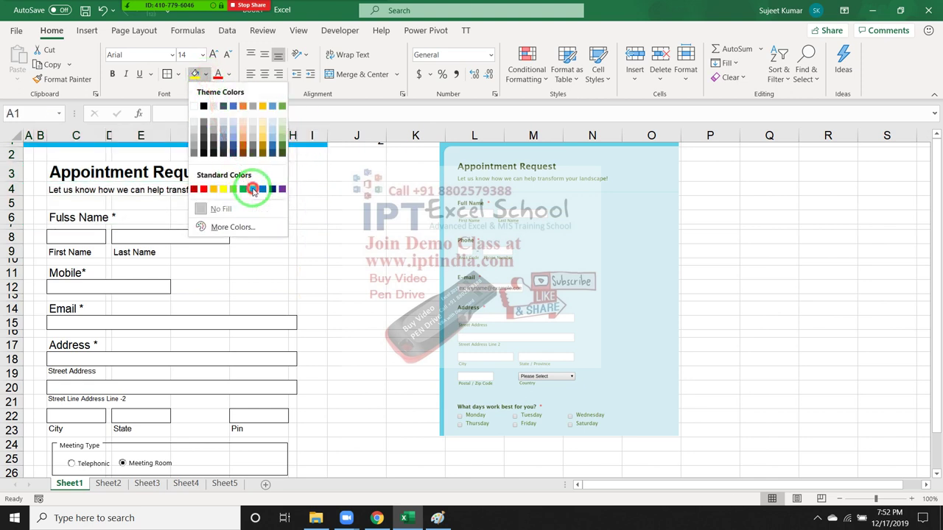
click(253, 189)
mouse_move(29, 151)
mouse_down()
mouse_move(30, 484)
mouse_move(27, 425)
mouse_move(29, 446)
mouse_up()
scroll(99, 362, up, 1)
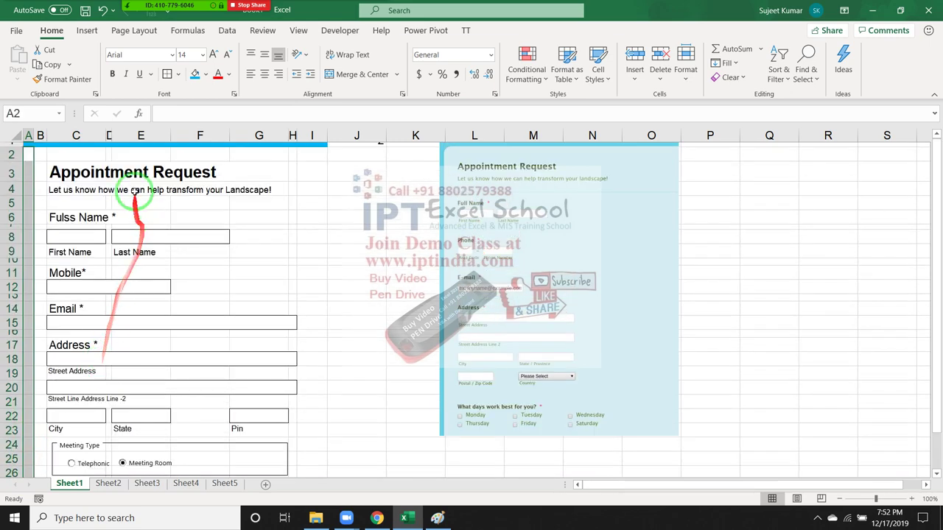
click(195, 74)
click(333, 219)
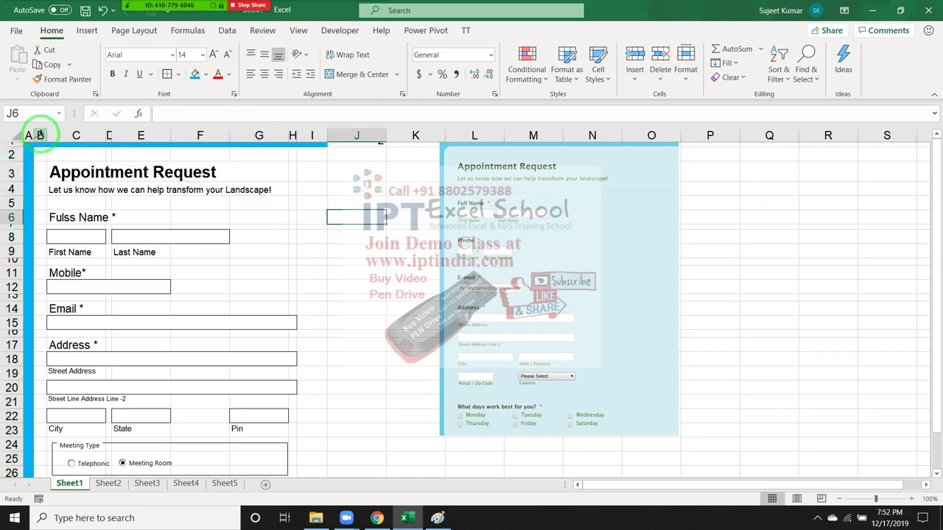
- Narrow column A into a thin border strip
drag(34, 135, 24, 136)
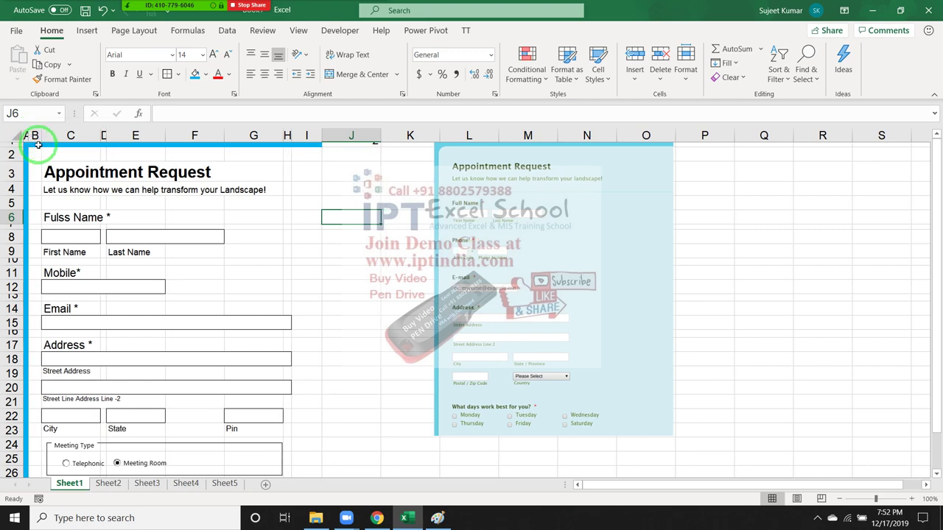
click(306, 251)
click(475, 152)
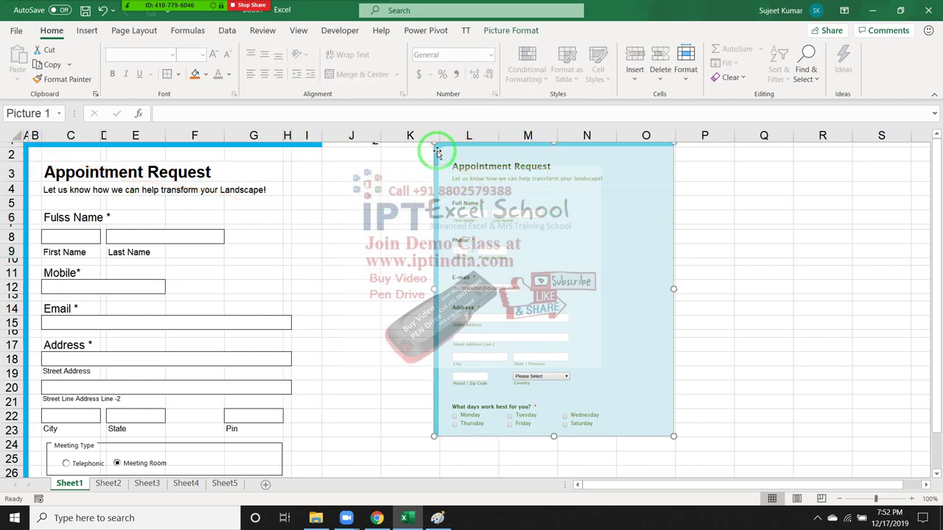
- Move the reference screenshot further right, then try a rounded rectangle and undo it
drag(437, 153, 535, 157)
click(354, 216)
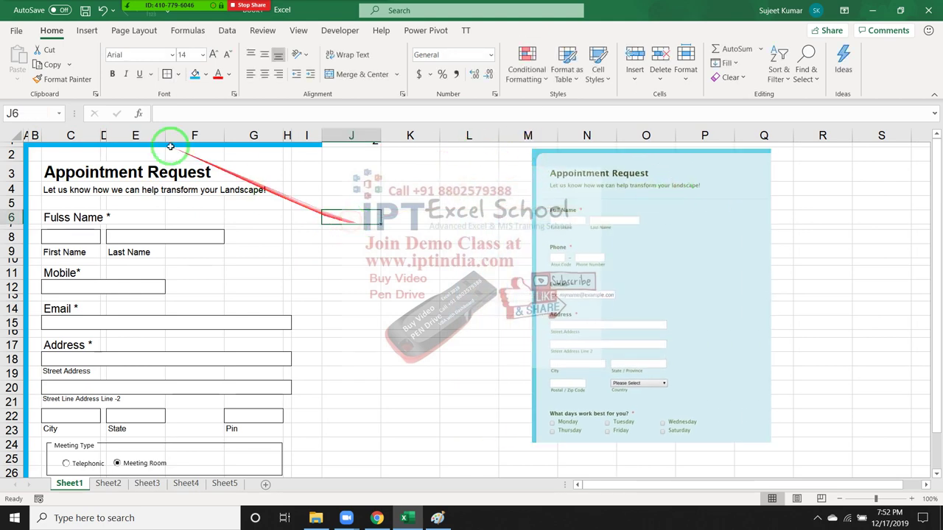
click(90, 32)
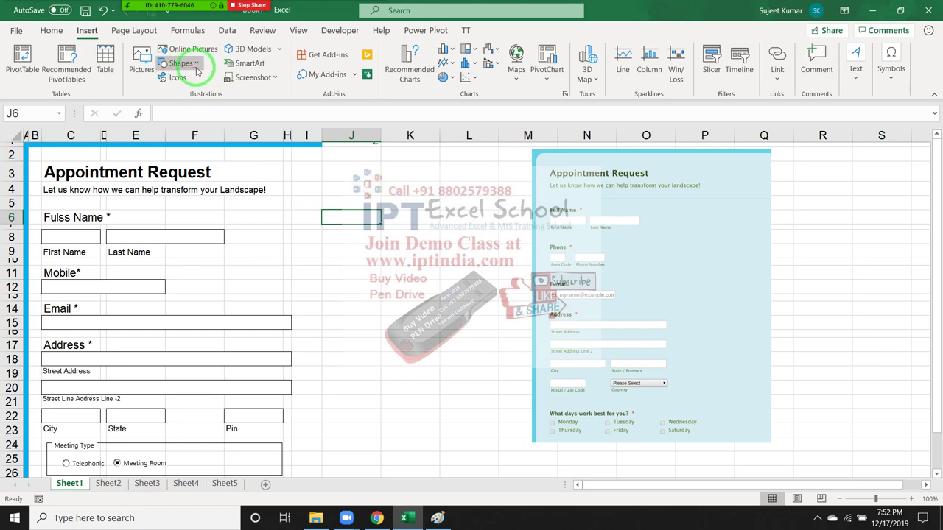
click(198, 69)
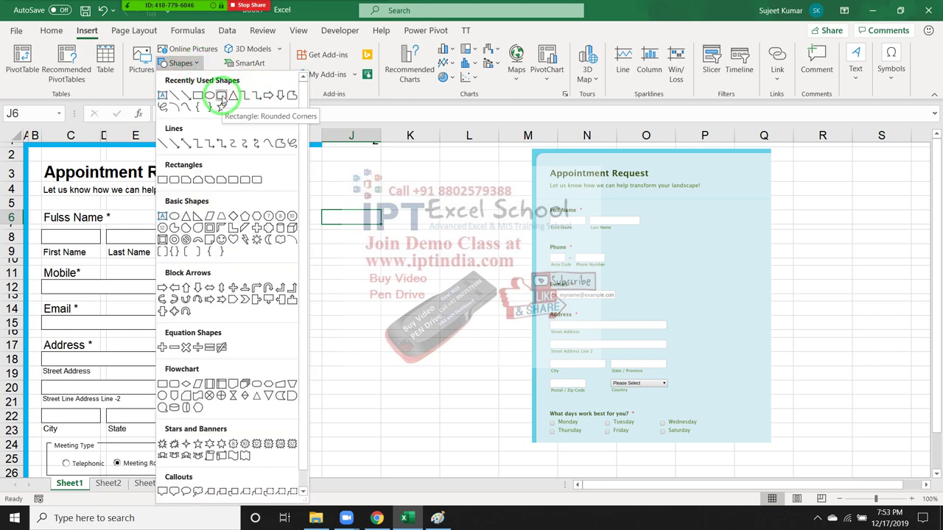
click(222, 97)
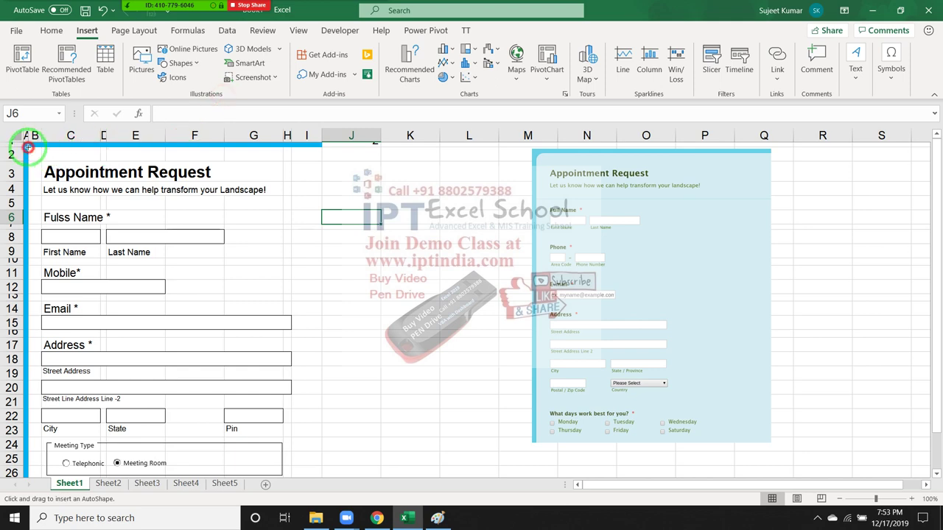
drag(28, 148, 193, 184)
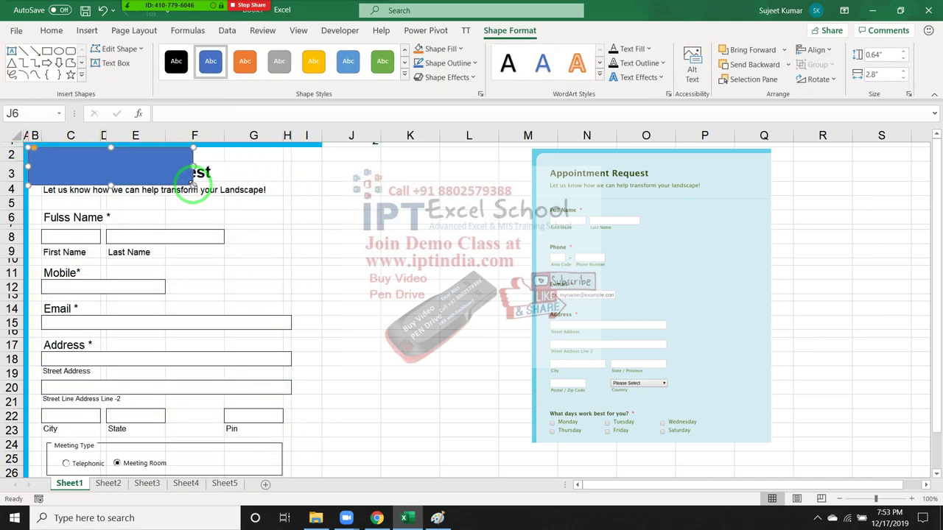
key(ctrl+z)
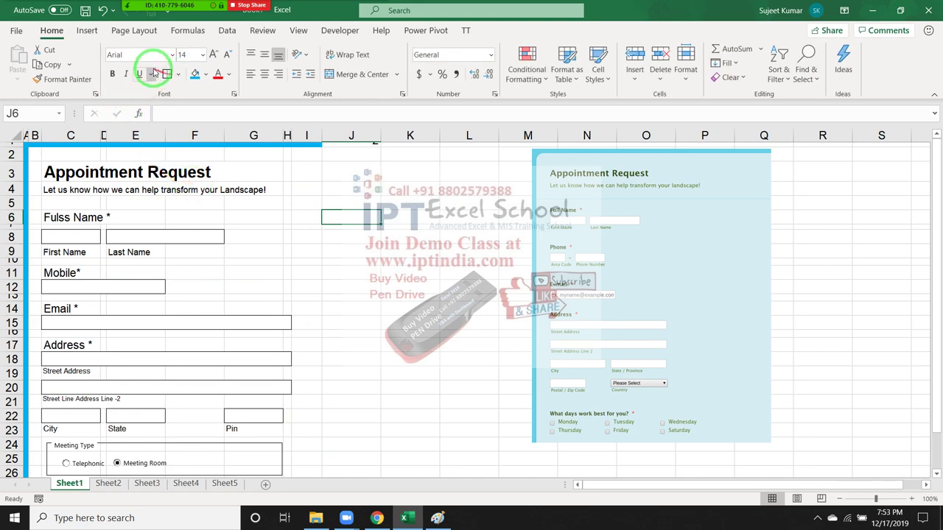
- Draw a large Rounded Rectangle and position it right of the form over columns J–N
click(87, 30)
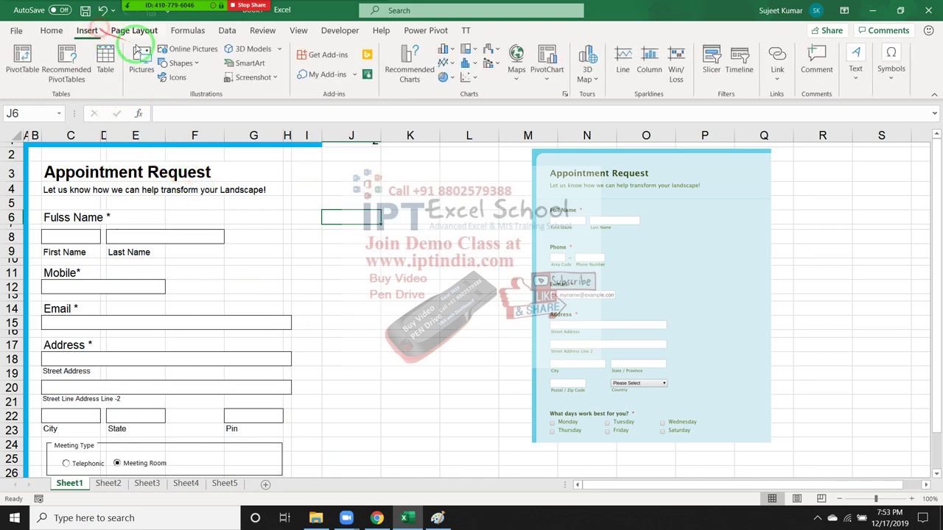
click(196, 65)
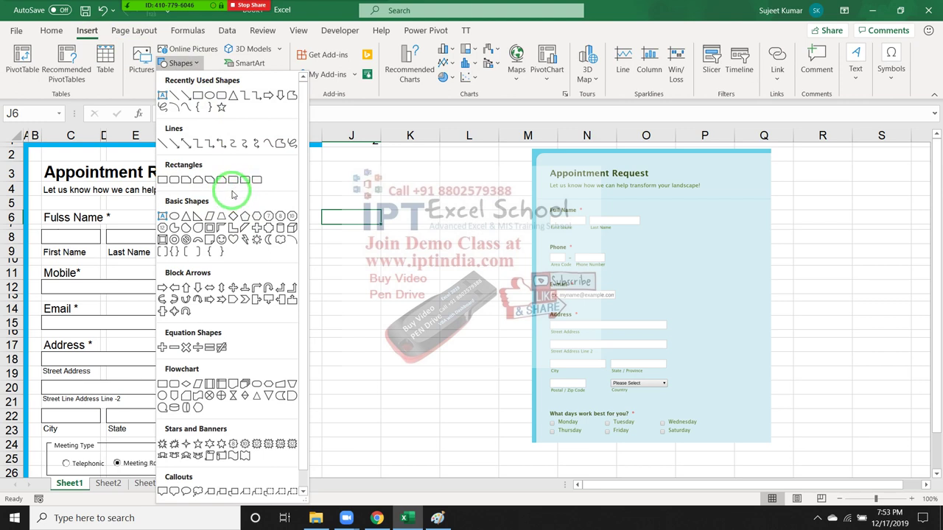
click(246, 184)
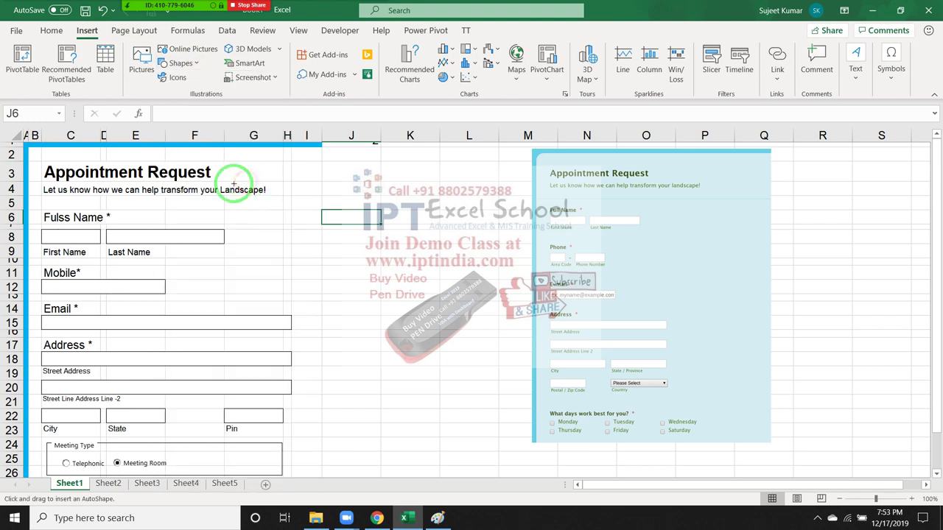
mouse_move(47, 161)
mouse_down()
mouse_move(182, 296)
mouse_move(318, 469)
mouse_up()
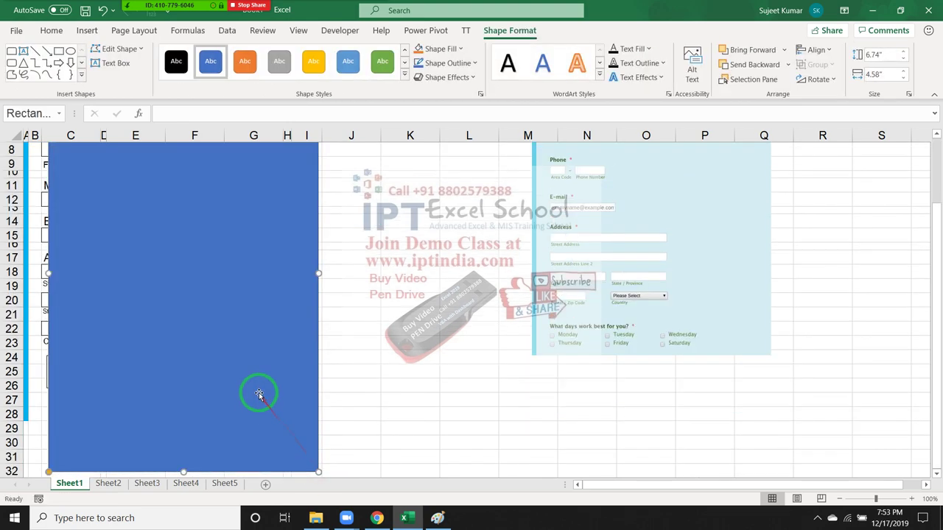
drag(258, 389, 230, 370)
scroll(221, 353, up, 2)
mouse_move(206, 333)
mouse_down()
mouse_move(210, 319)
mouse_move(487, 333)
mouse_up()
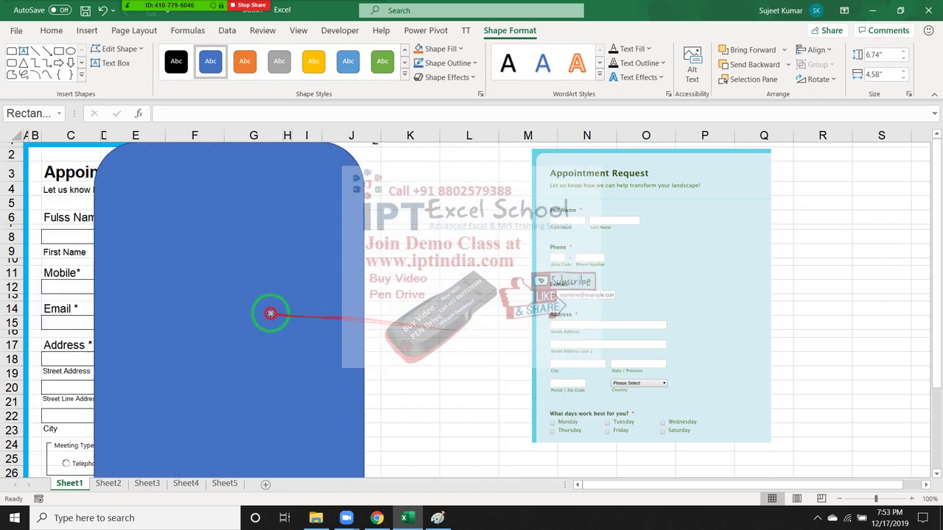
drag(488, 334, 520, 322)
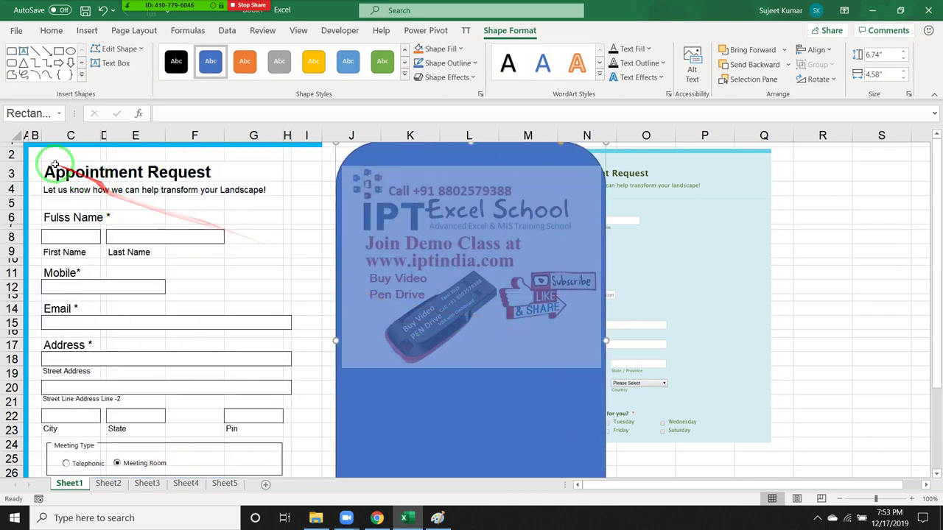
mouse_move(32, 151)
mouse_down()
mouse_move(146, 273)
mouse_move(291, 394)
mouse_move(301, 447)
mouse_up()
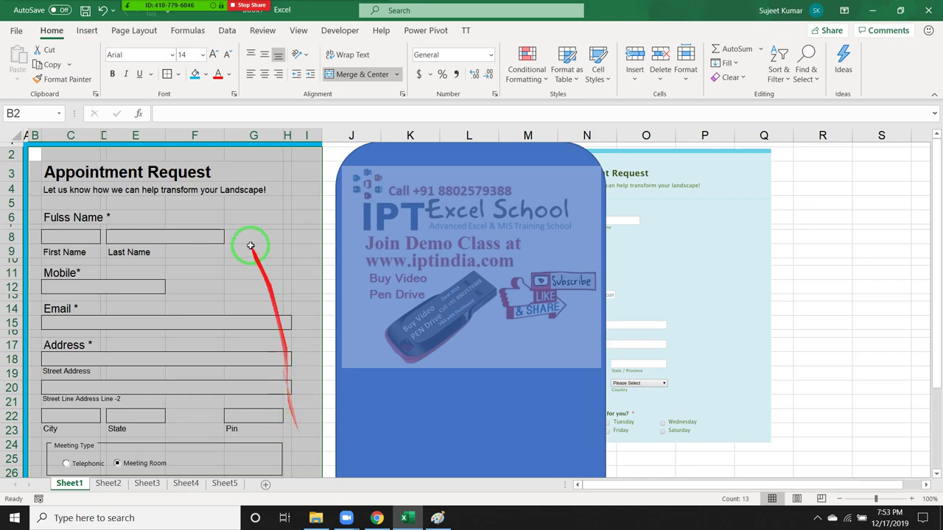
- Fill the form cells blue and resize the rounded rectangle over them to 6.23" by 5.05"
click(195, 76)
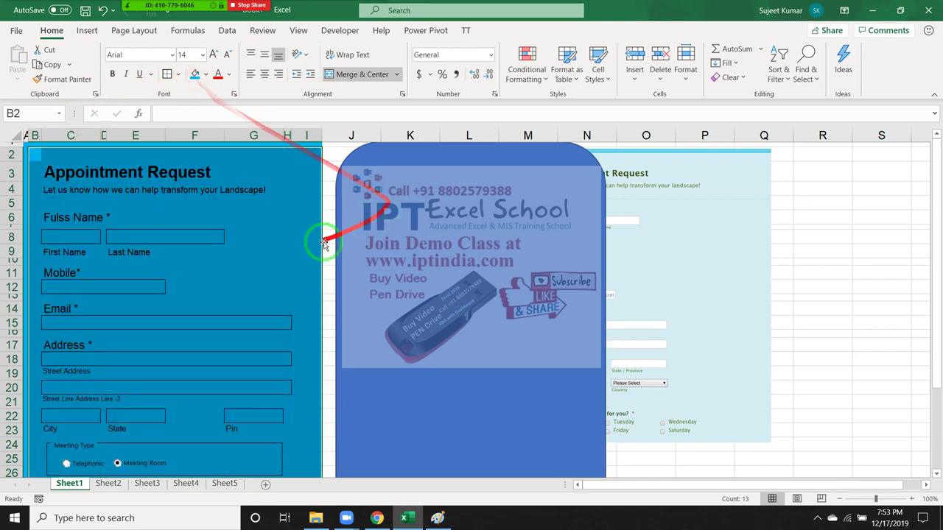
click(287, 249)
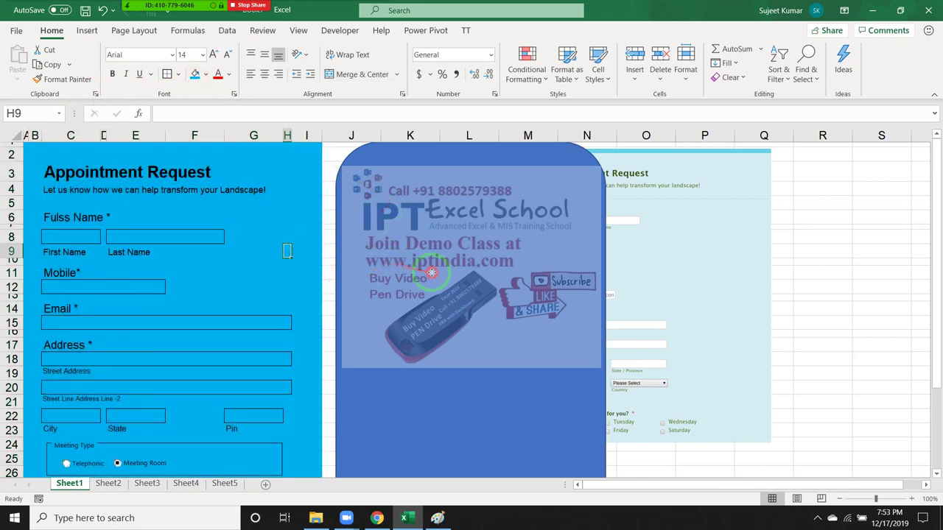
mouse_move(431, 272)
mouse_down()
mouse_move(72, 271)
mouse_move(71, 257)
mouse_up()
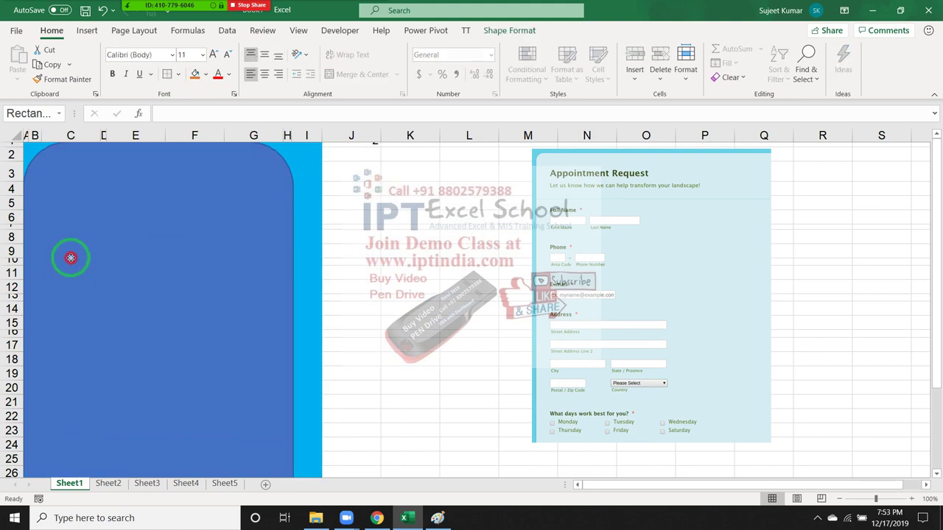
scroll(81, 258, down, 3)
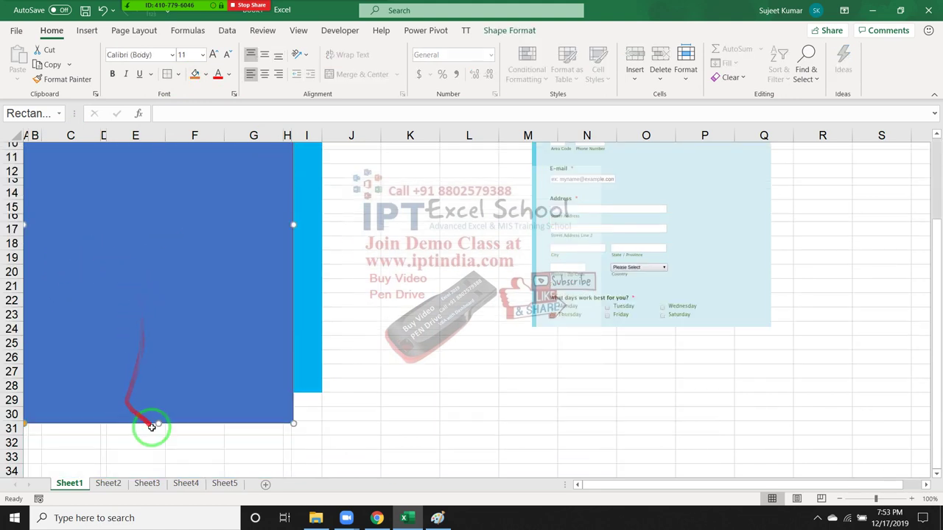
drag(158, 424, 163, 393)
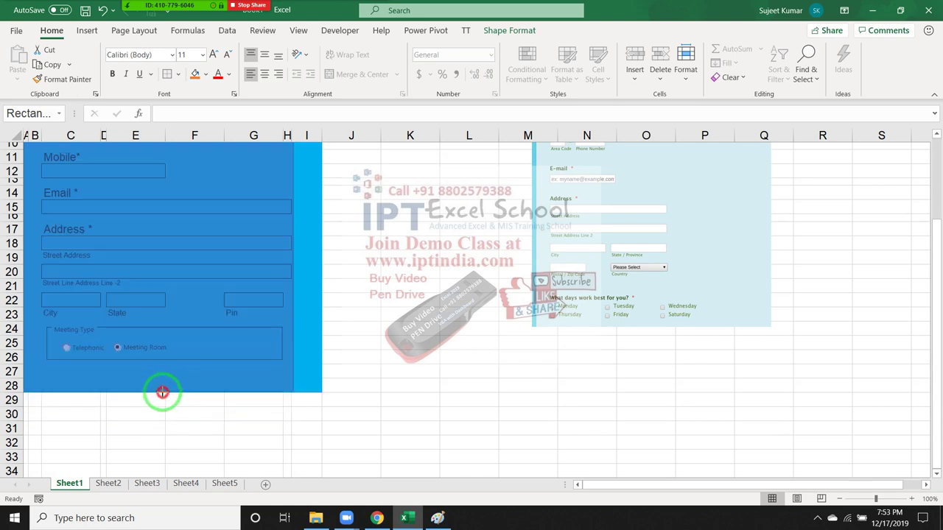
scroll(149, 373, up, 3)
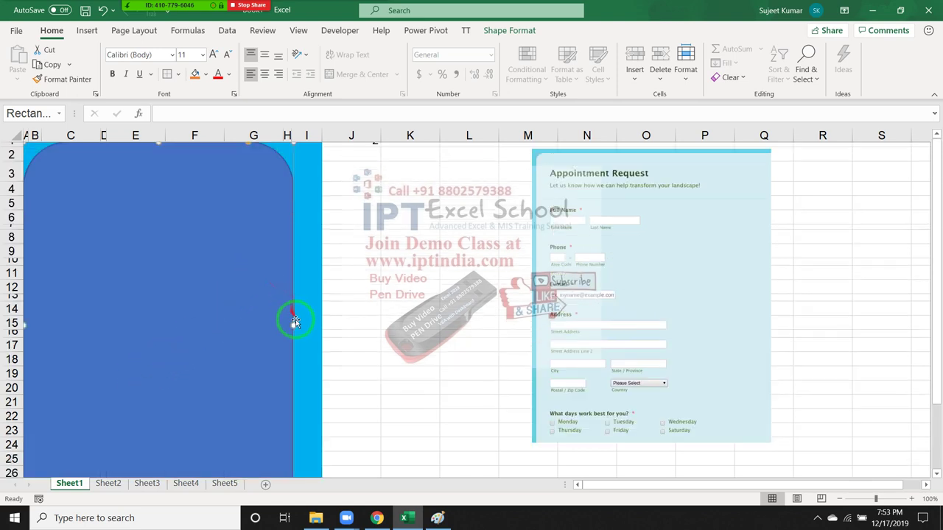
drag(296, 326, 321, 325)
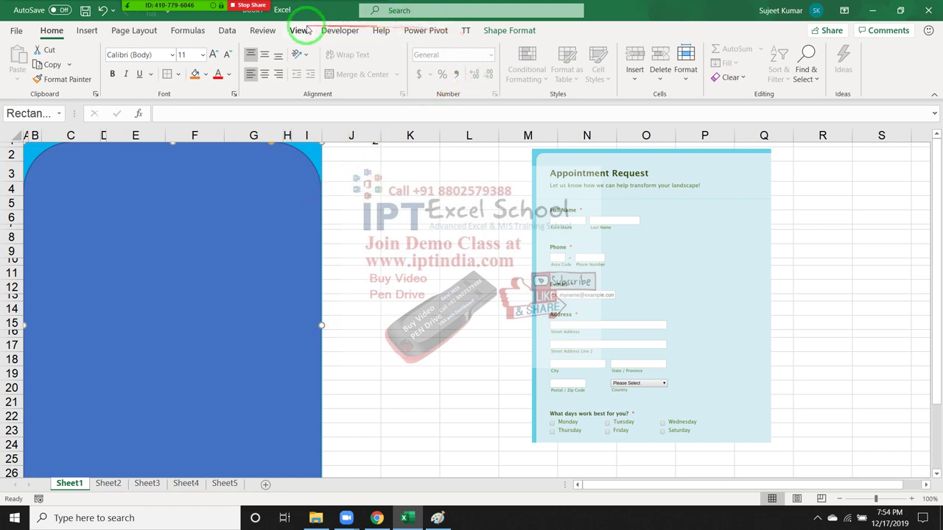
- Review the shape's outline and fill colour options, leaving them unchanged
click(500, 33)
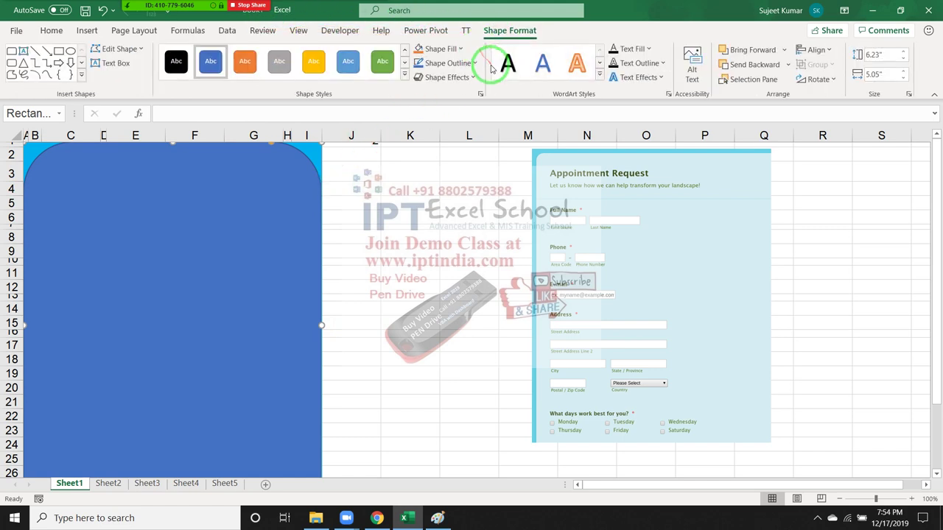
click(451, 64)
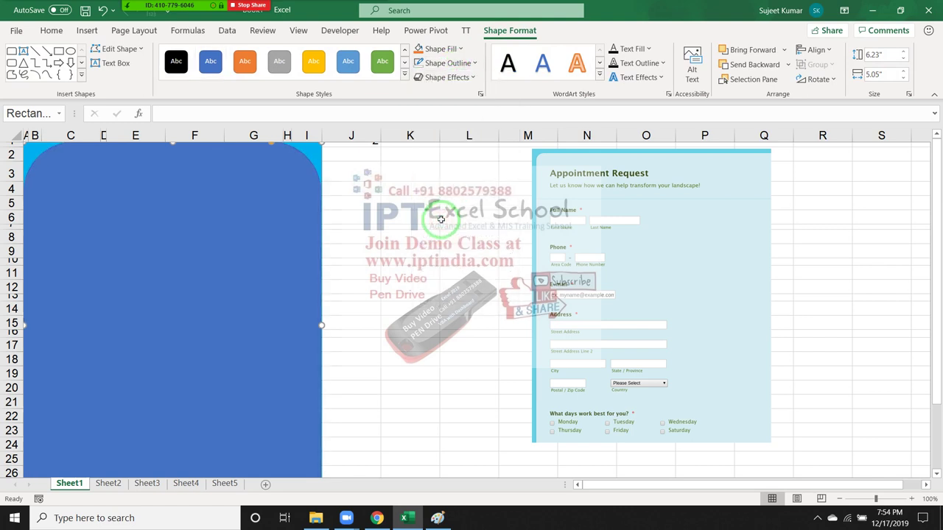
click(463, 78)
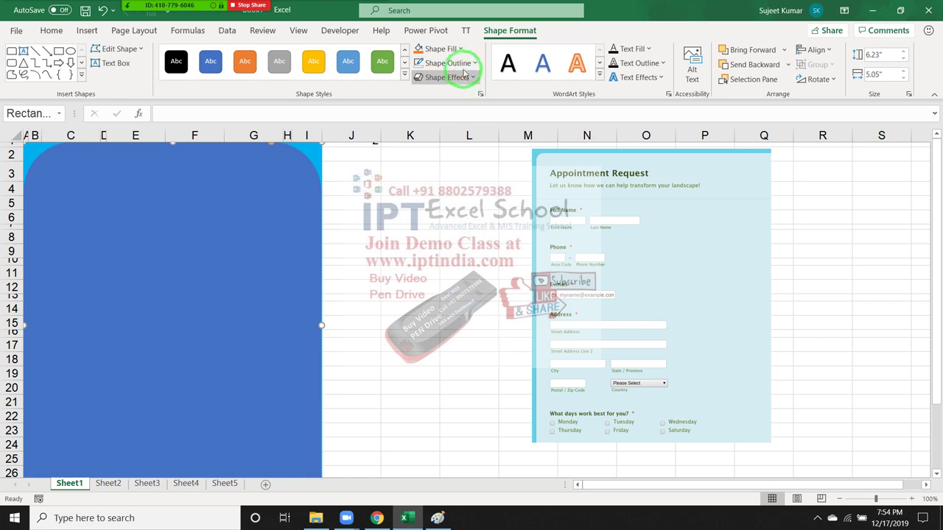
click(461, 50)
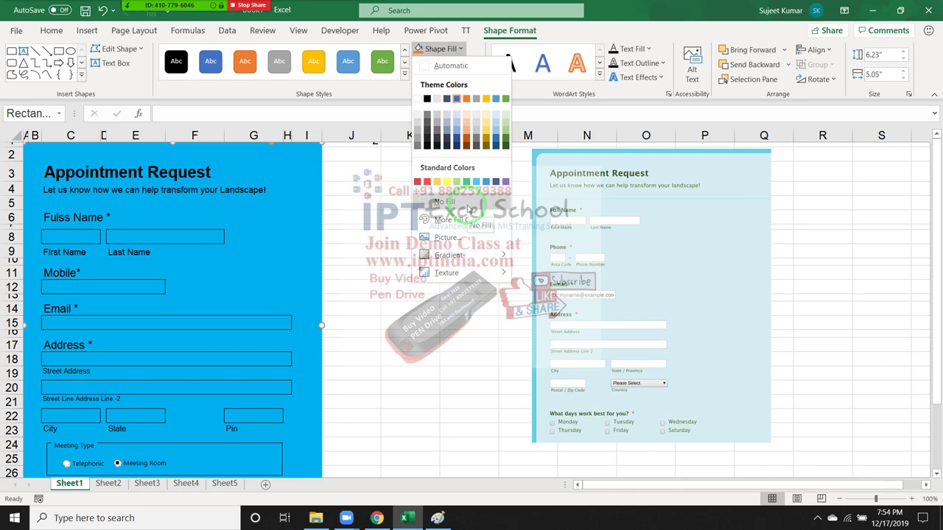
mouse_move(447, 274)
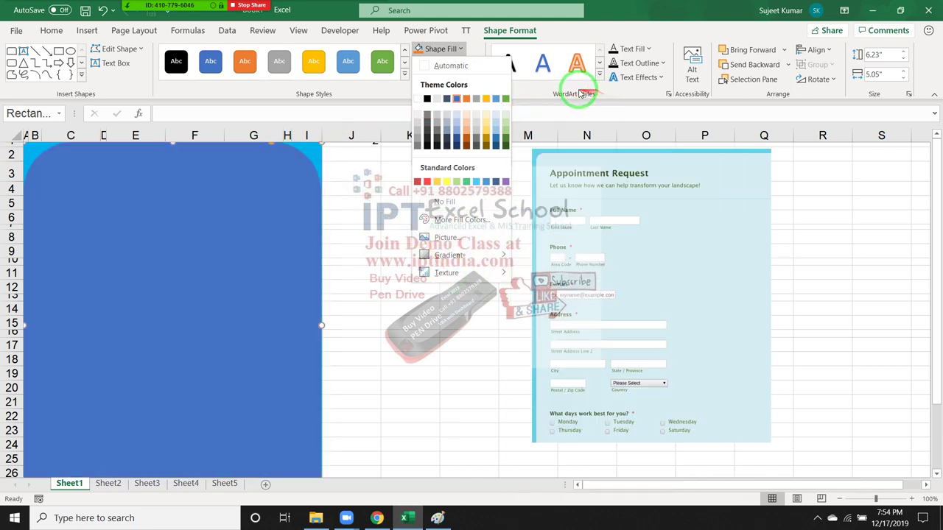
click(555, 96)
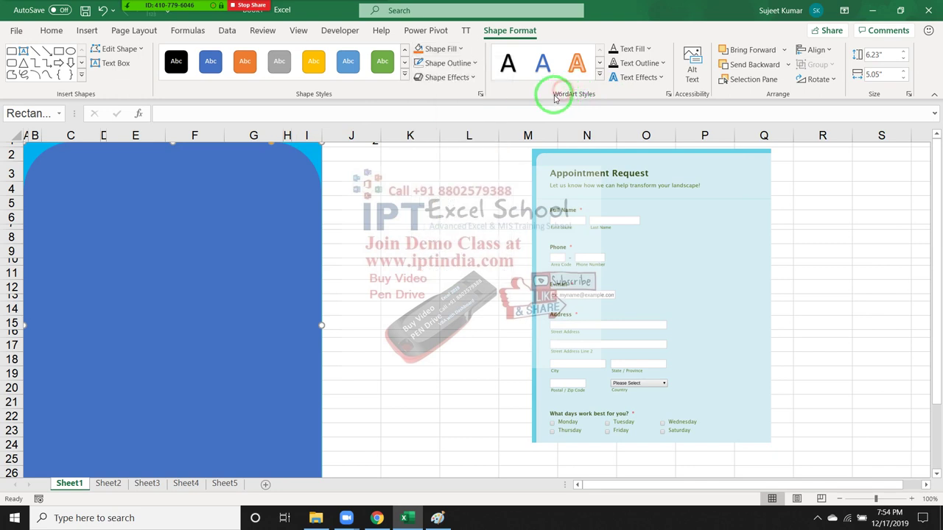
- Set the rounded rectangle's solid fill transparency to about 44% so the form fields show through
right_click(265, 192)
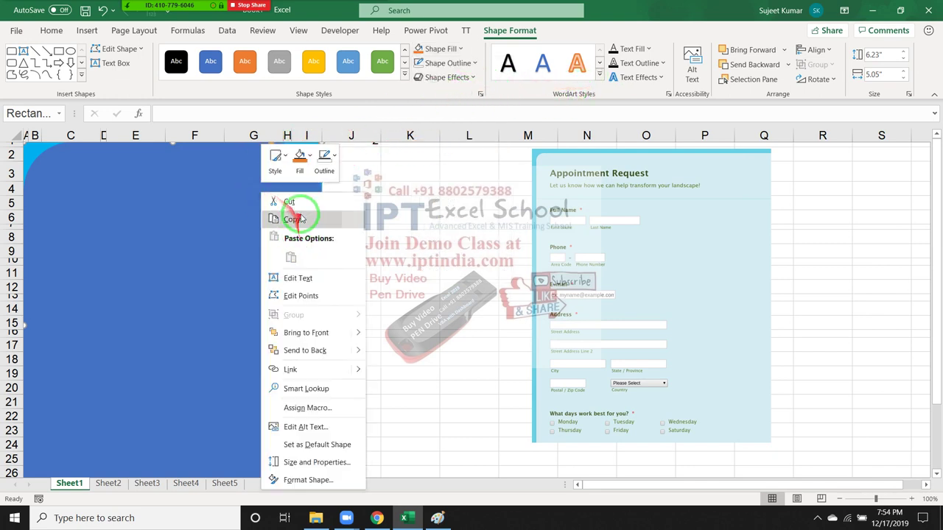
click(303, 474)
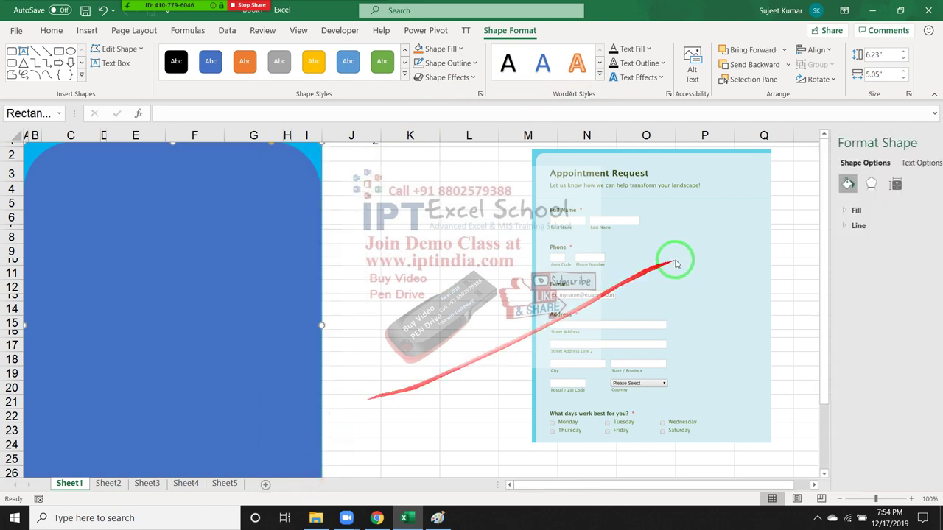
click(828, 212)
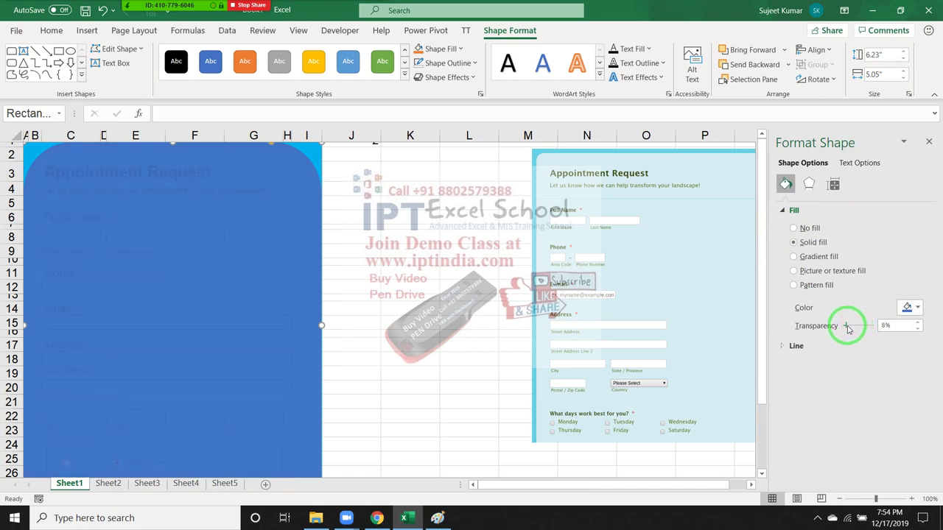
drag(847, 329, 853, 329)
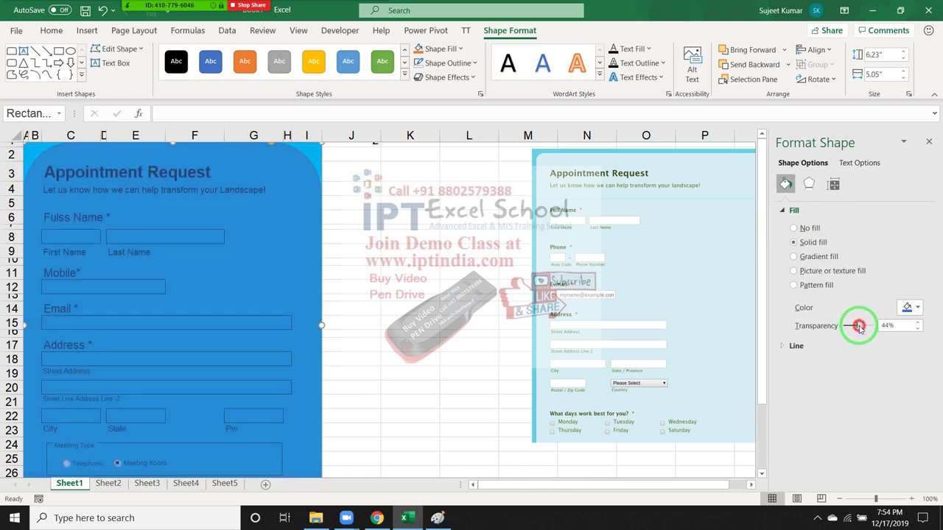
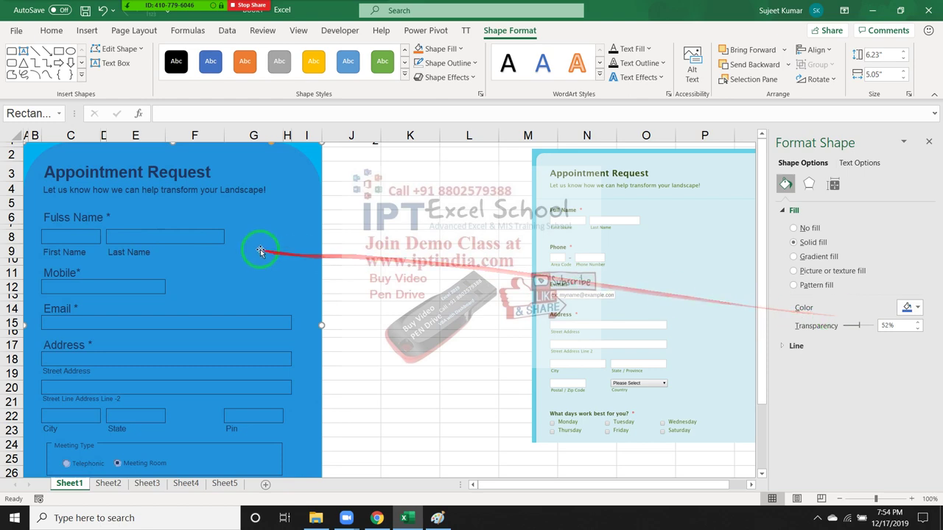
- Set the form's blue background rectangle to 72% fill transparency
click(340, 248)
click(259, 253)
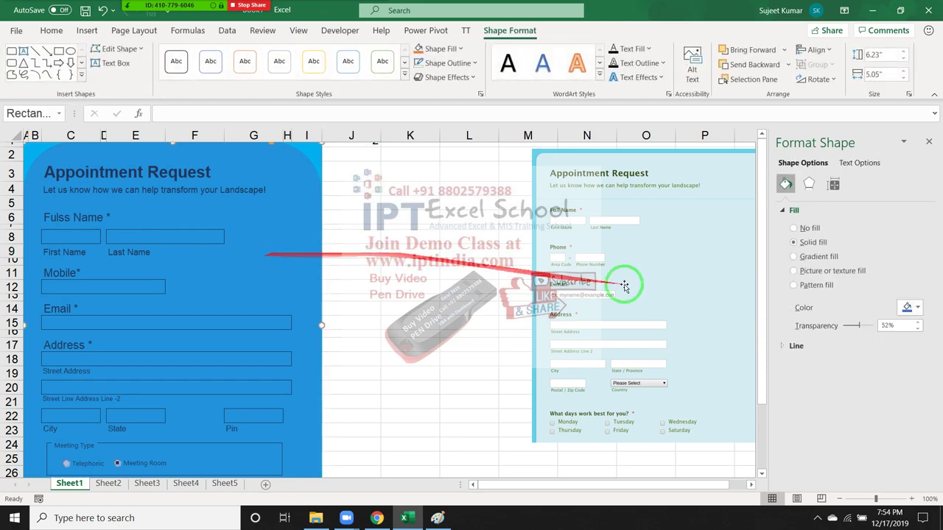
drag(860, 327, 864, 327)
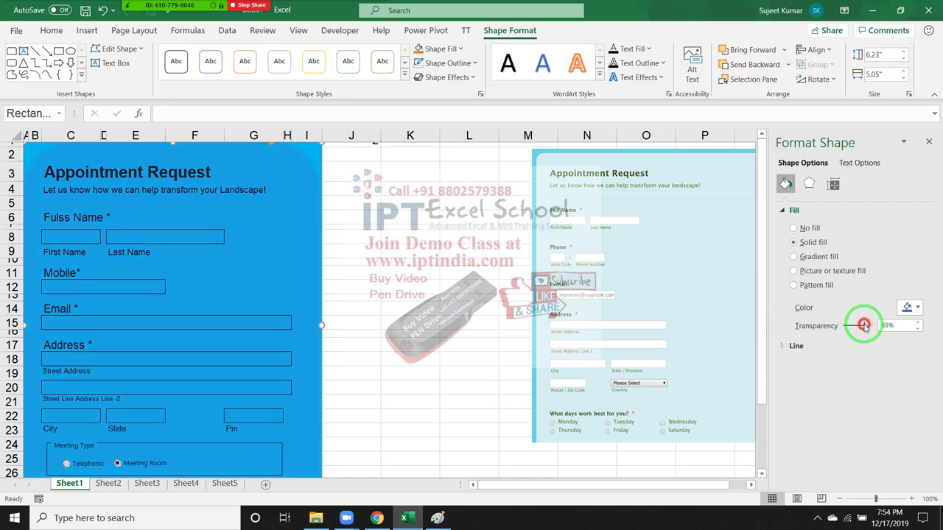
click(468, 261)
click(166, 257)
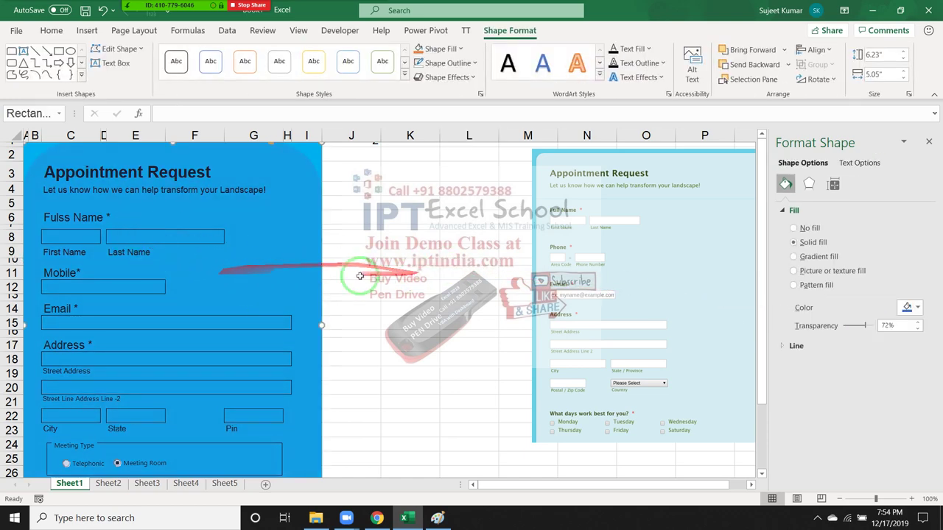
- Fill the First Name and Last Name input boxes with white
key(Escape)
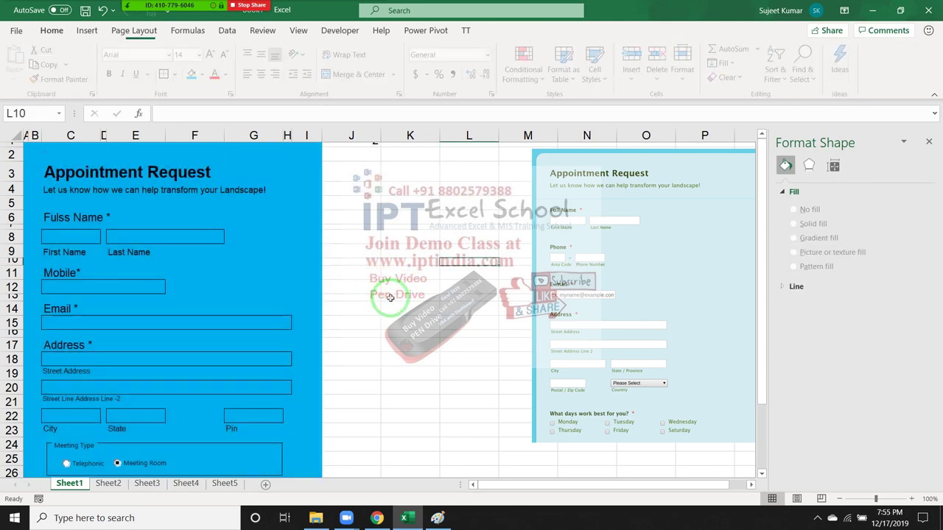
click(355, 261)
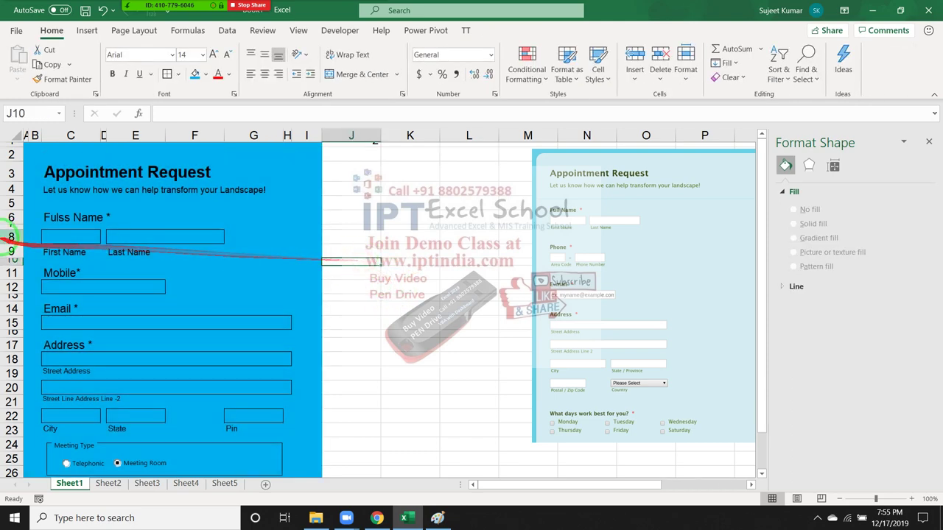
click(60, 214)
click(27, 151)
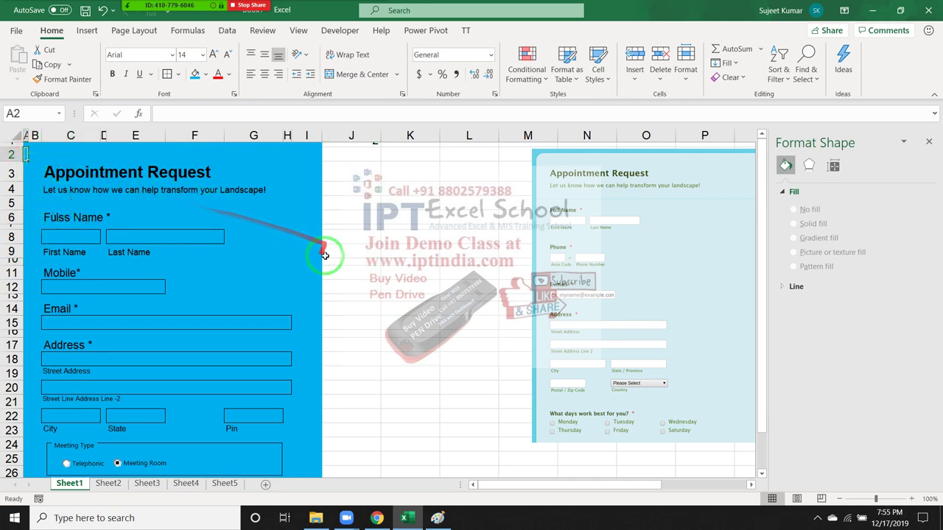
scroll(324, 254, down, 2)
scroll(331, 259, up, 2)
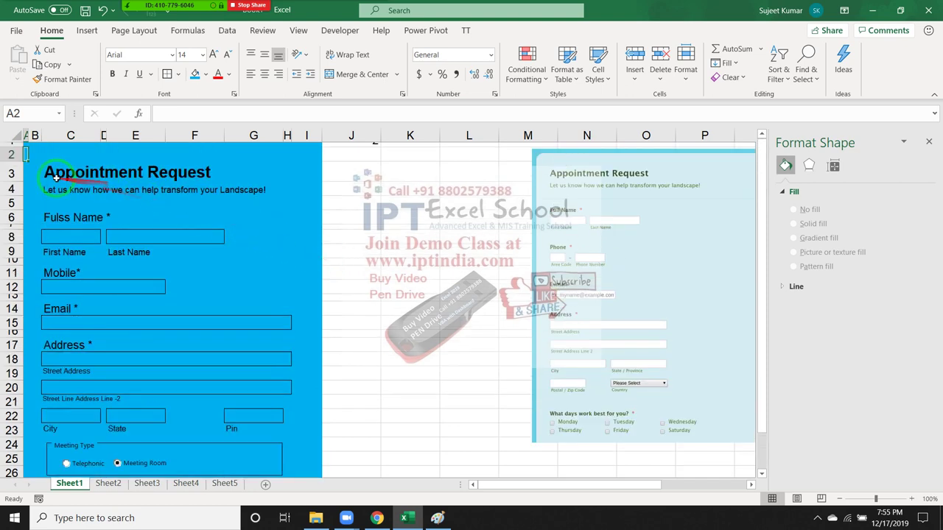
click(55, 229)
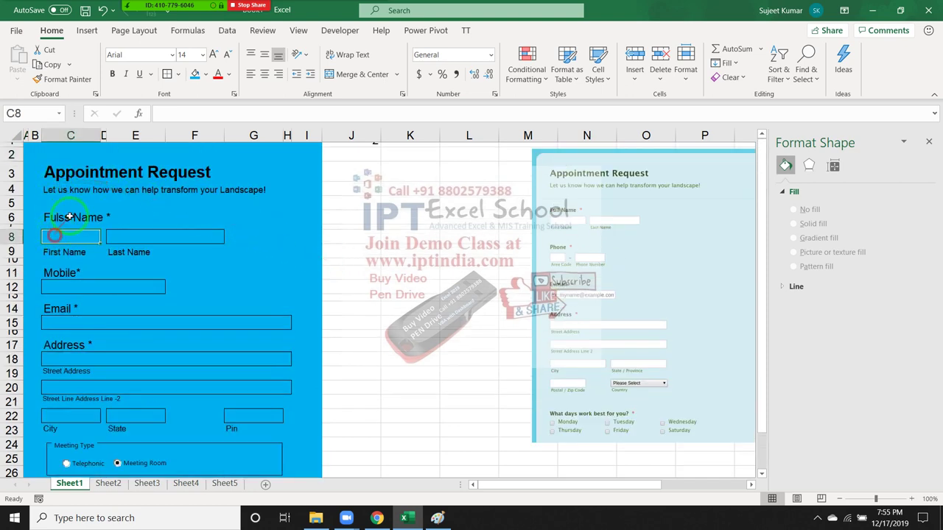
click(206, 74)
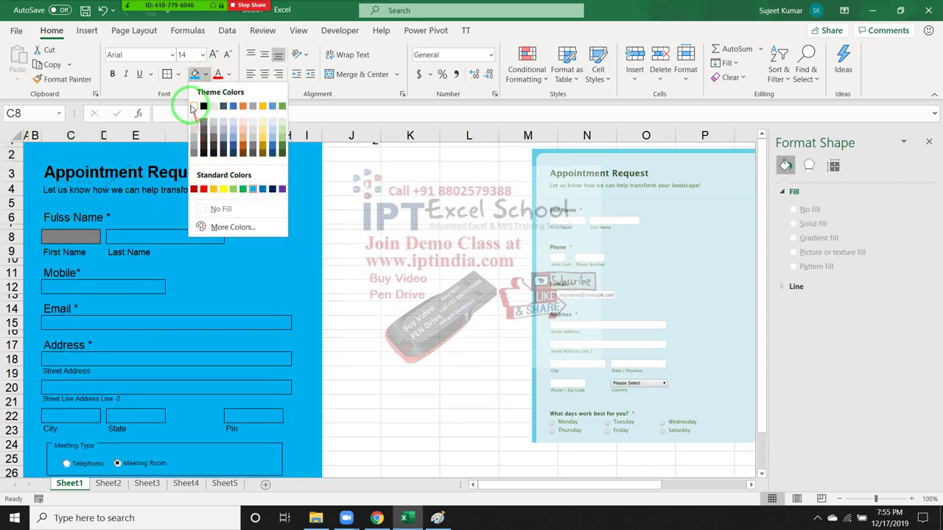
click(203, 105)
click(154, 235)
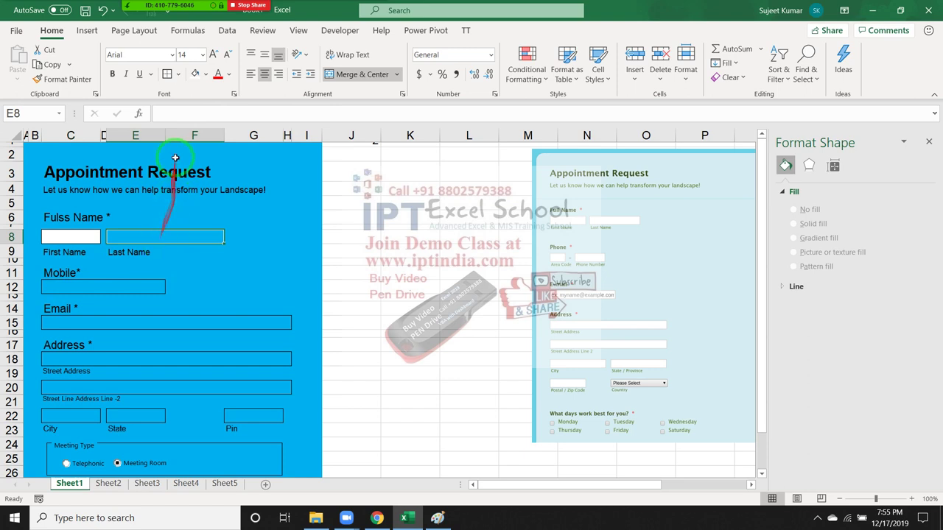
click(195, 74)
- Repeat the white fill on the Mobile, Email, both address lines, City, State and Pin boxes
click(60, 287)
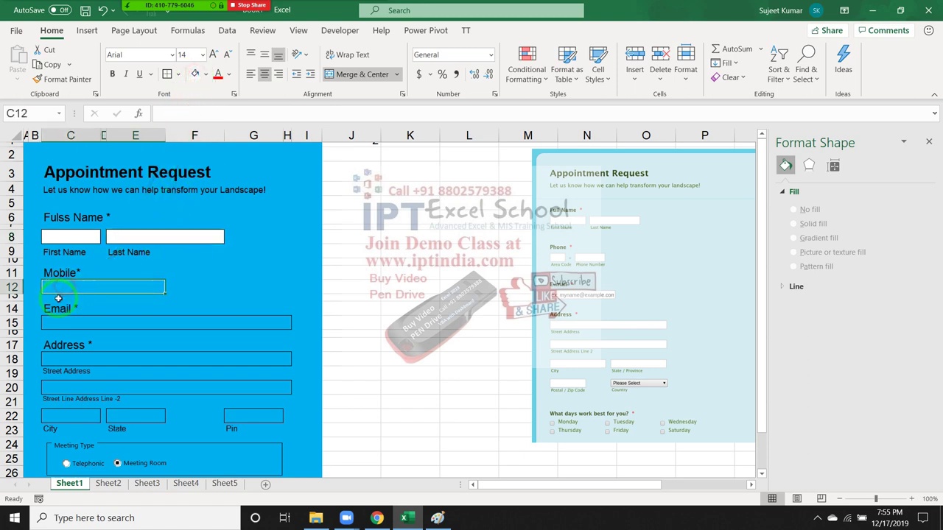
key(F4)
click(57, 322)
key(F4)
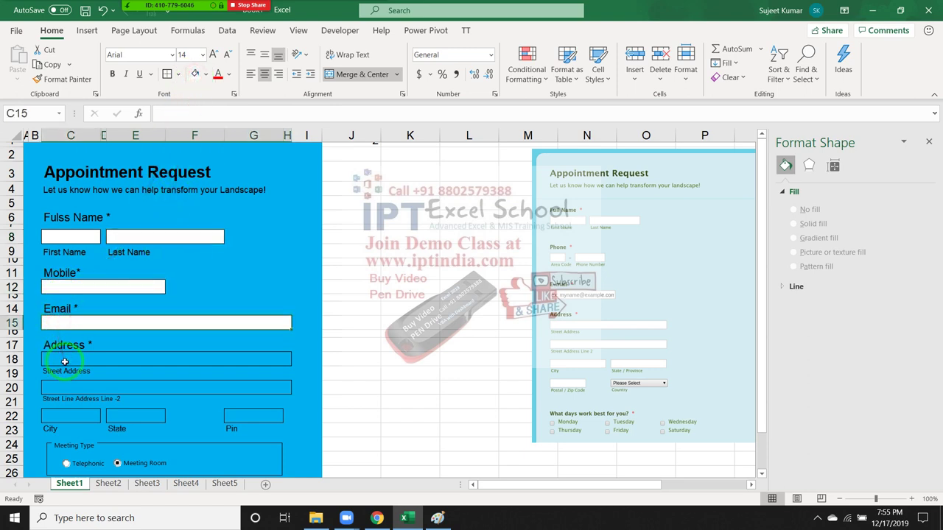
click(65, 360)
key(F4)
click(67, 388)
key(F4)
click(78, 416)
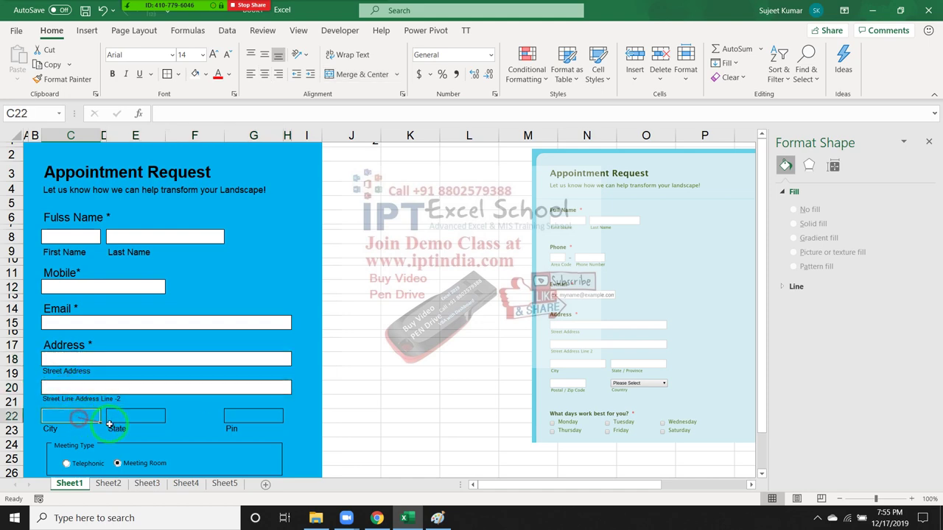
key(F4)
click(137, 416)
key(F4)
click(233, 419)
key(F4)
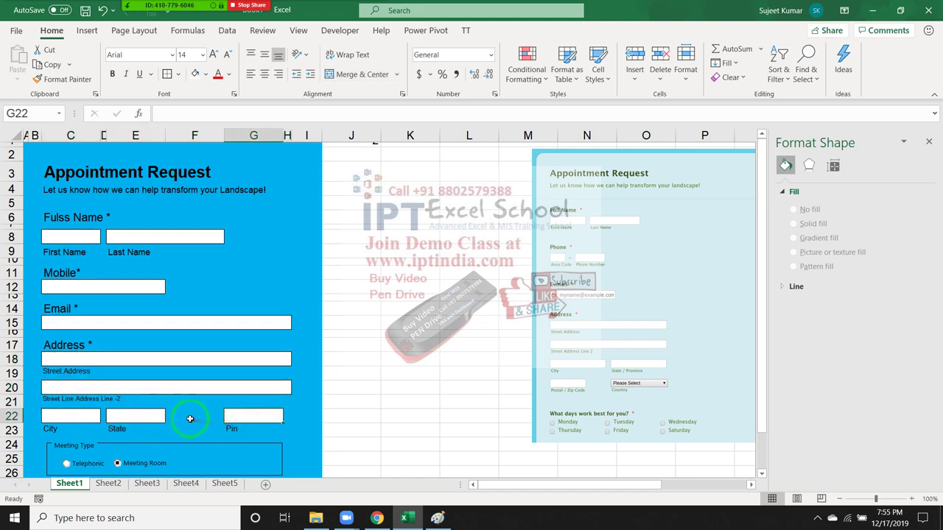
- Review the white-filled boxes and deselect by clicking an empty cell beside the form
scroll(190, 418, down, 1)
click(53, 416)
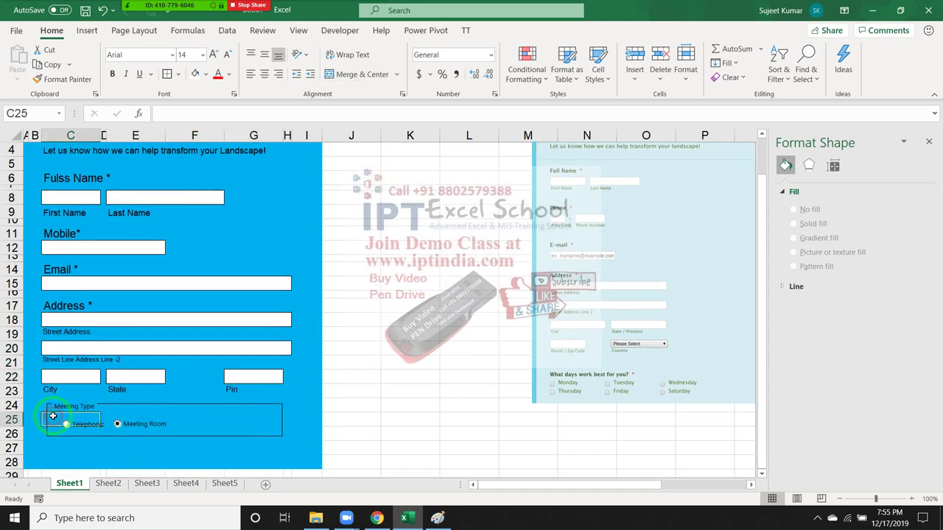
click(34, 391)
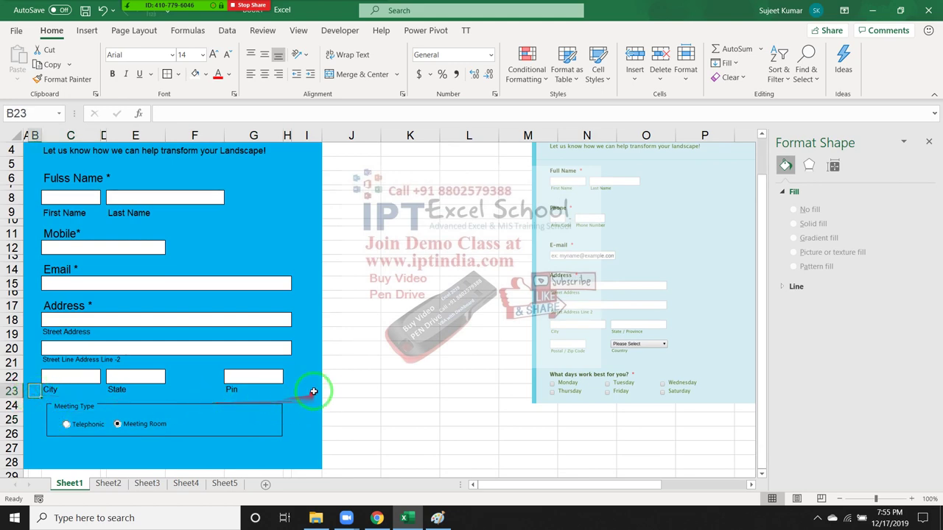
click(351, 361)
scroll(352, 361, up, 1)
scroll(351, 362, down, 2)
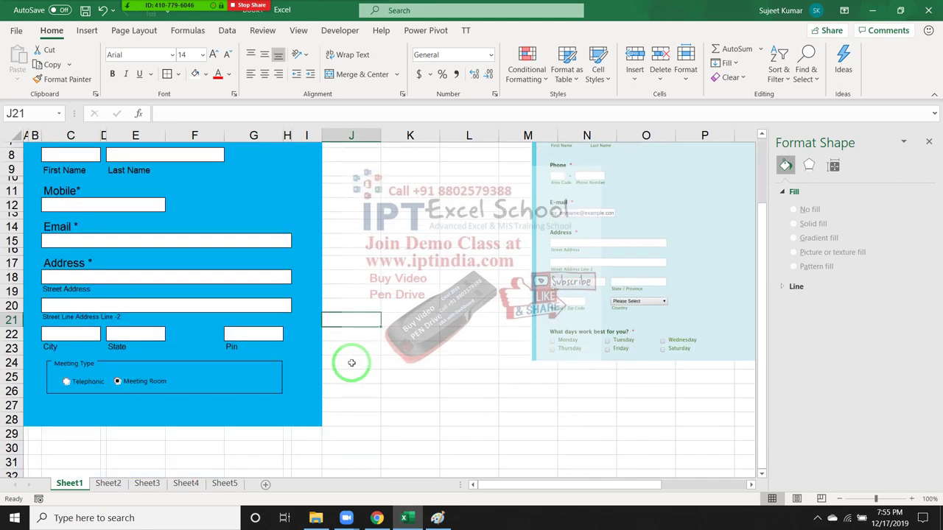
scroll(351, 362, up, 2)
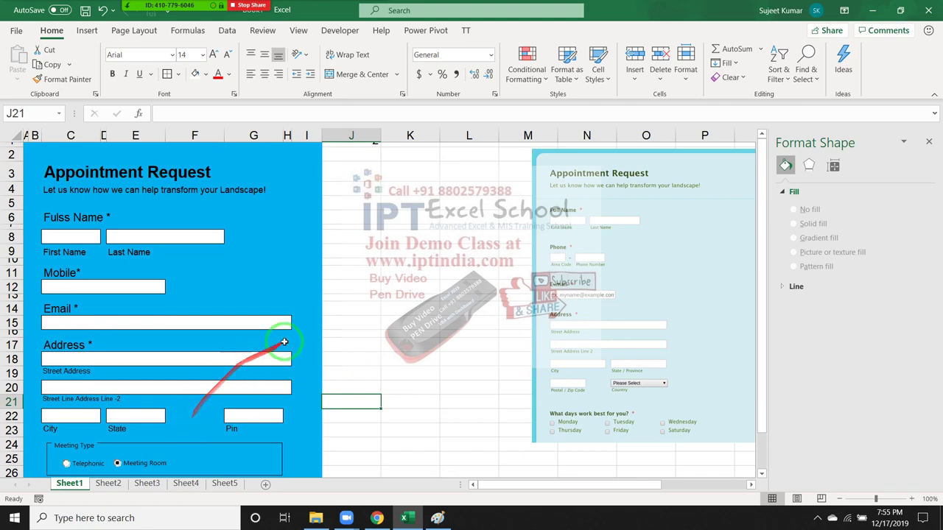
scroll(309, 344, down, 3)
- Delete the reference form screenshot and close the Format Shape pane
click(351, 343)
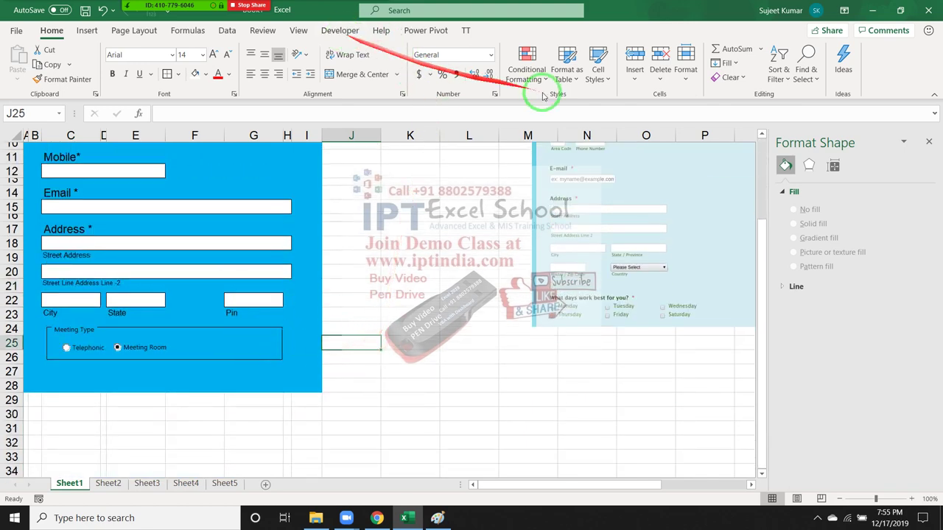
click(688, 171)
key(Delete)
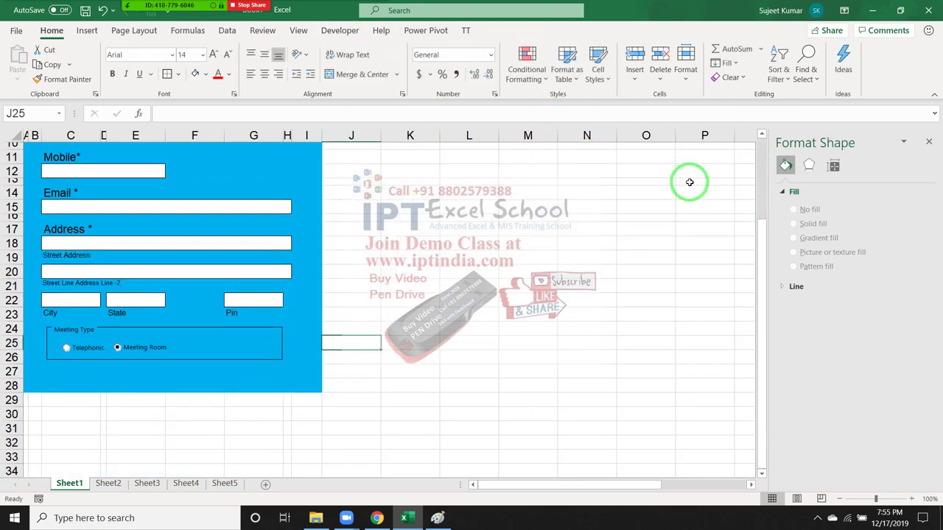
click(928, 141)
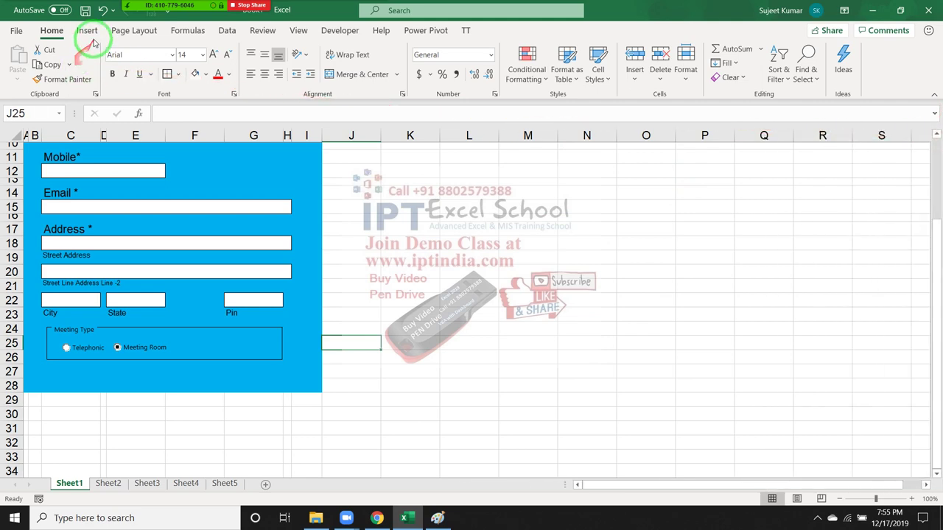
- Draw a rounded rectangle Save button at the form's bottom right with the grey intense style
click(89, 32)
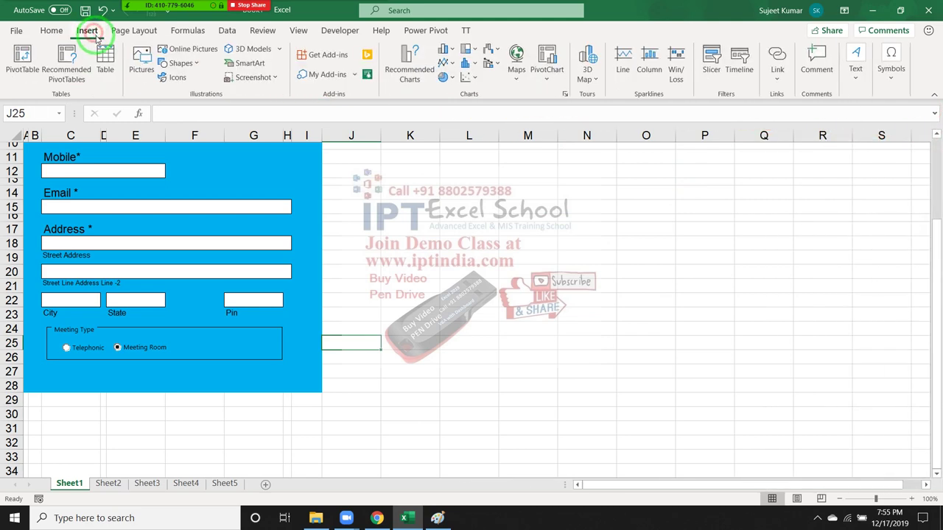
click(180, 63)
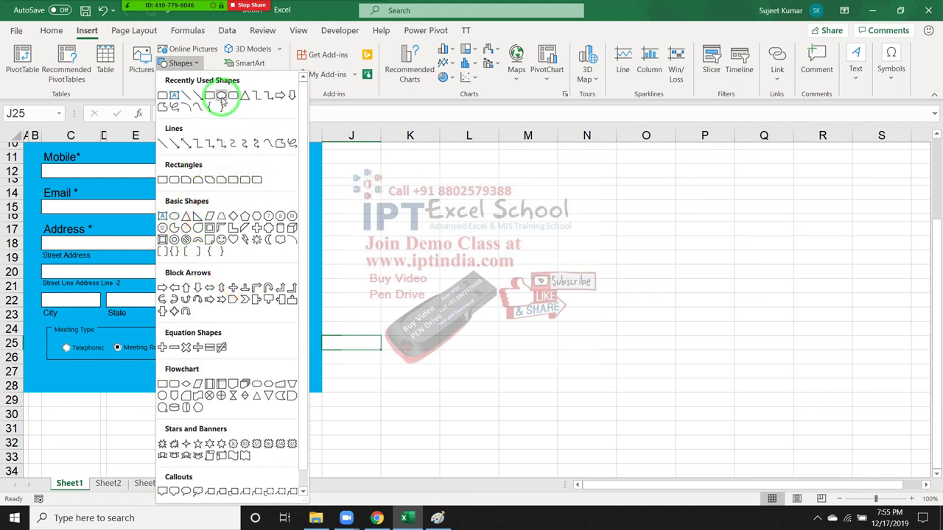
click(234, 96)
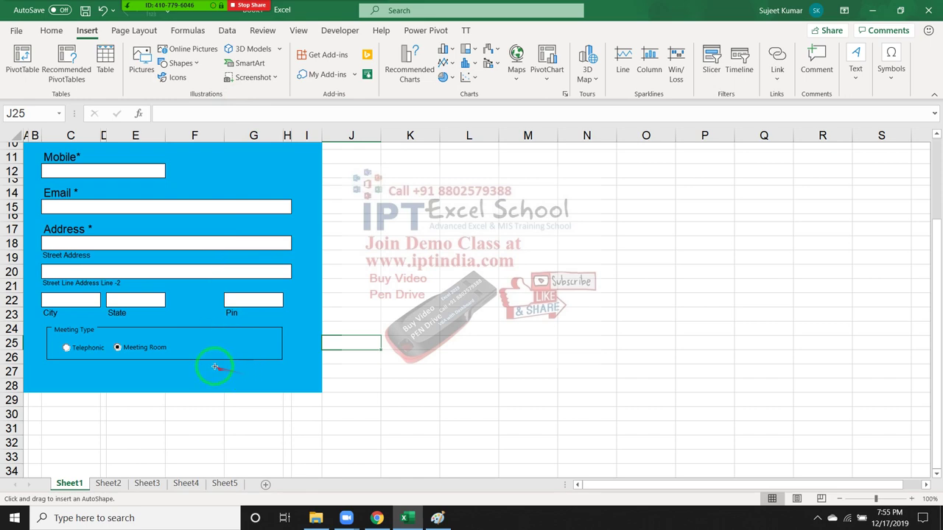
drag(242, 377, 302, 390)
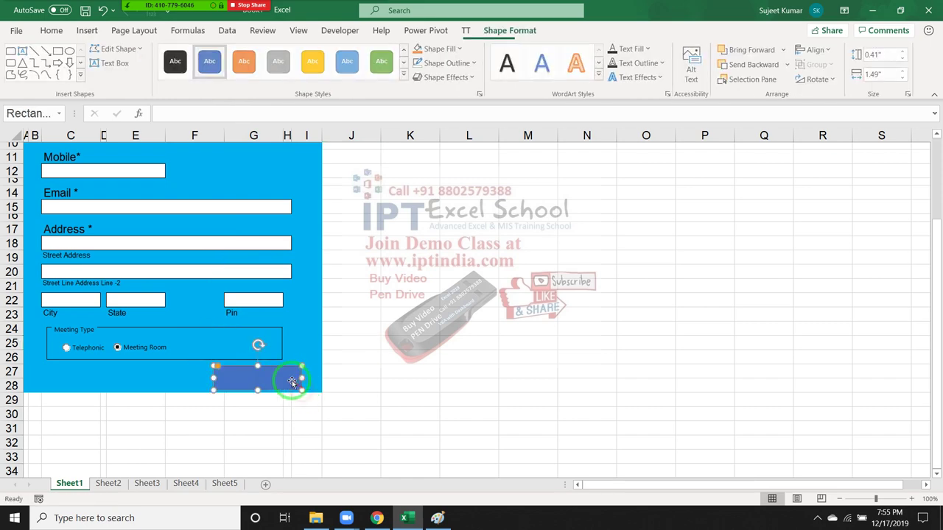
click(403, 75)
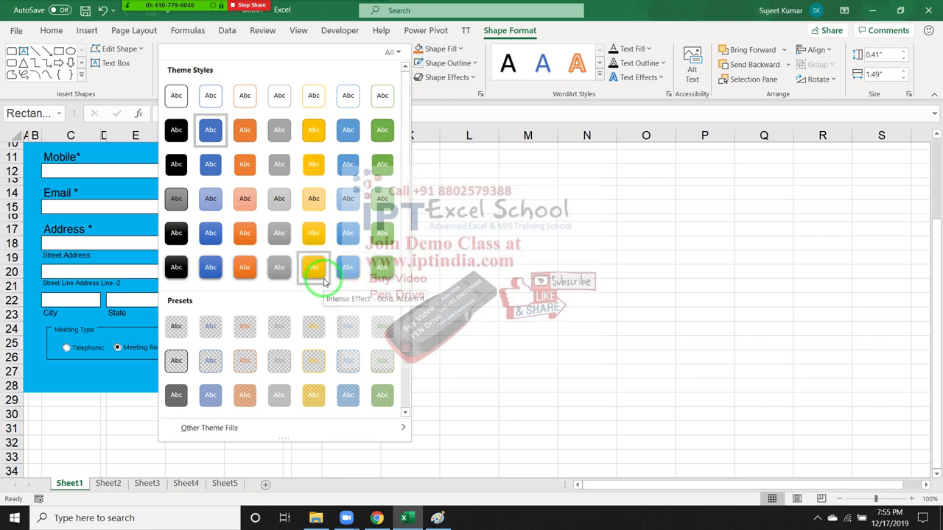
click(279, 267)
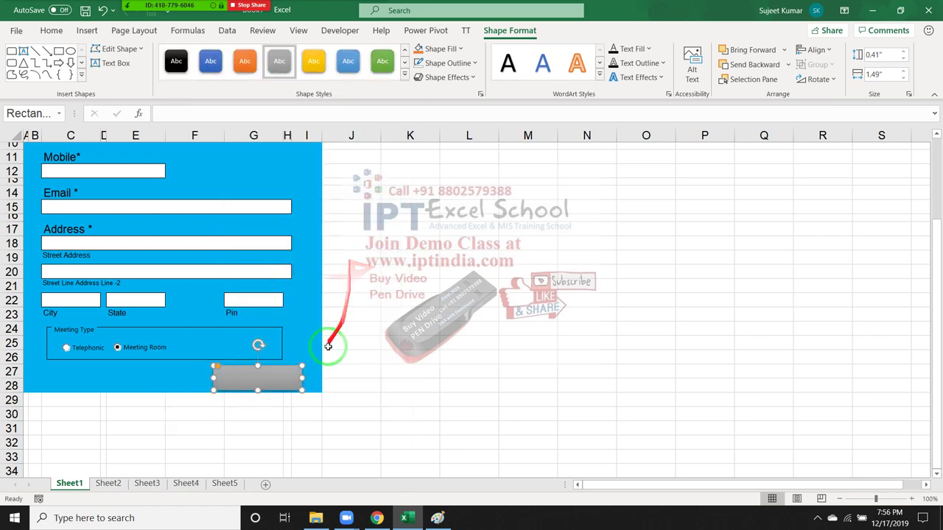
- Centre the Save label in the button and enlarge it to 18 pt
click(266, 382)
text(Save)
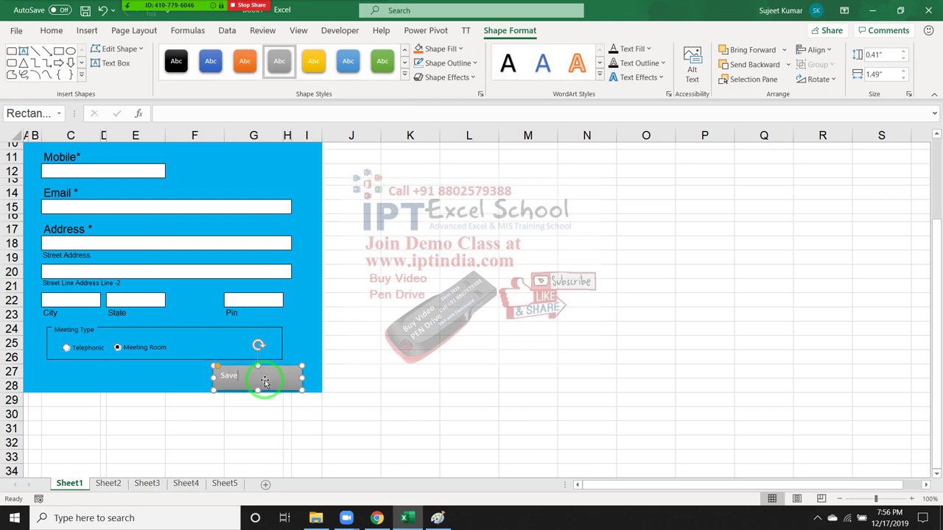
click(51, 30)
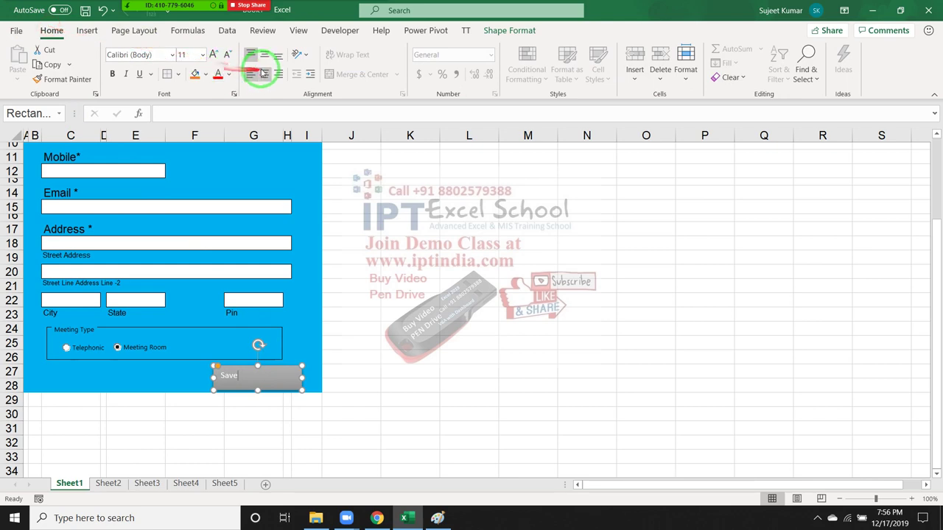
click(265, 75)
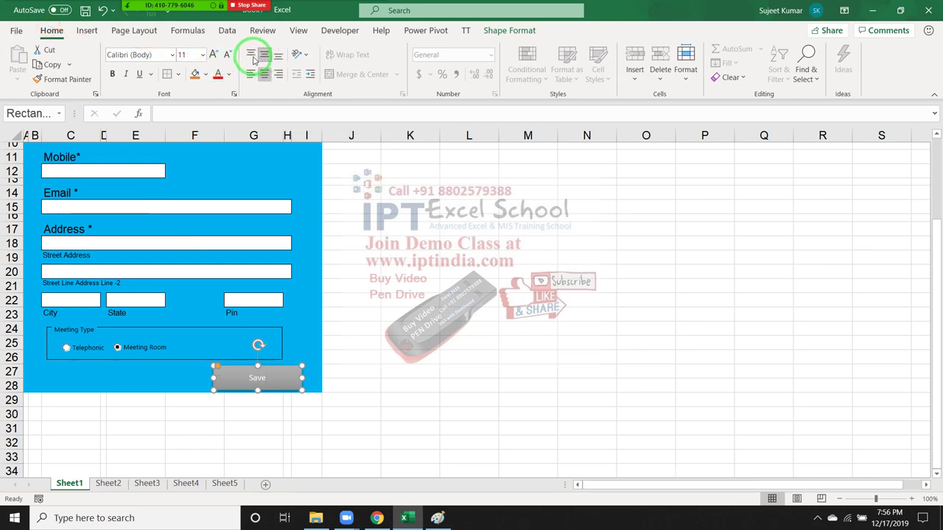
click(213, 57)
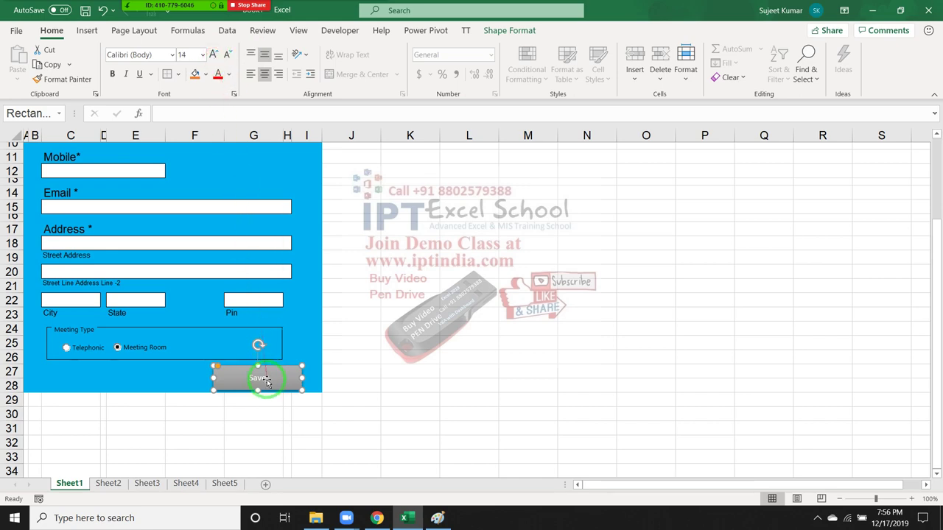
click(346, 358)
click(280, 374)
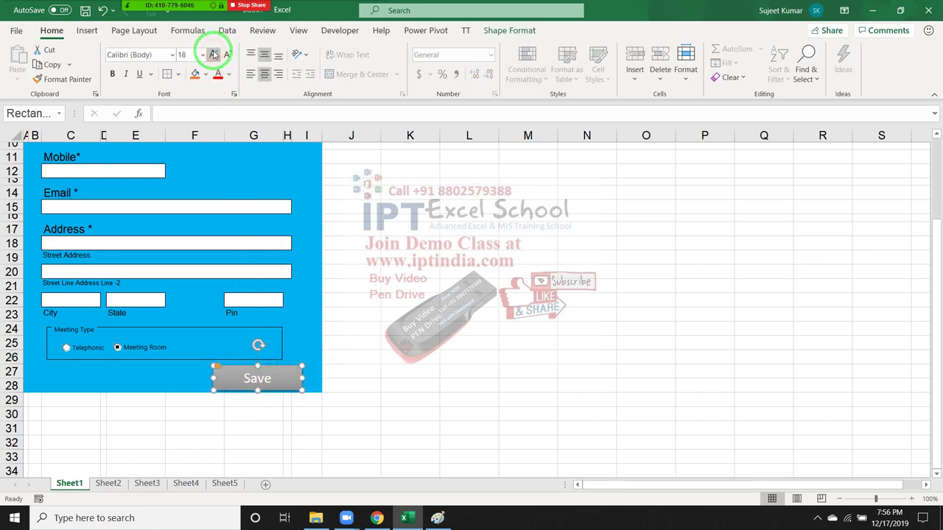
click(351, 400)
- Check the First Name, Last Name, Mobile and Email input cells on the form
scroll(346, 335, up, 3)
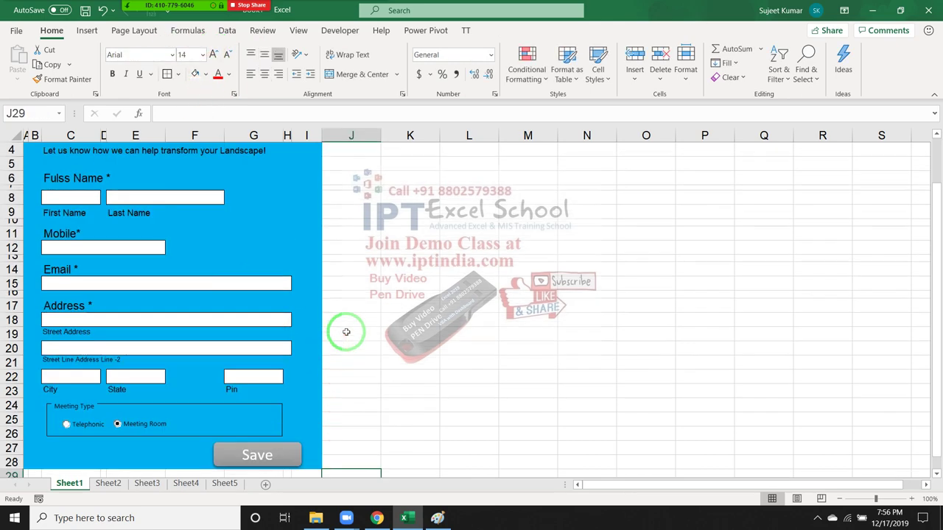
click(95, 236)
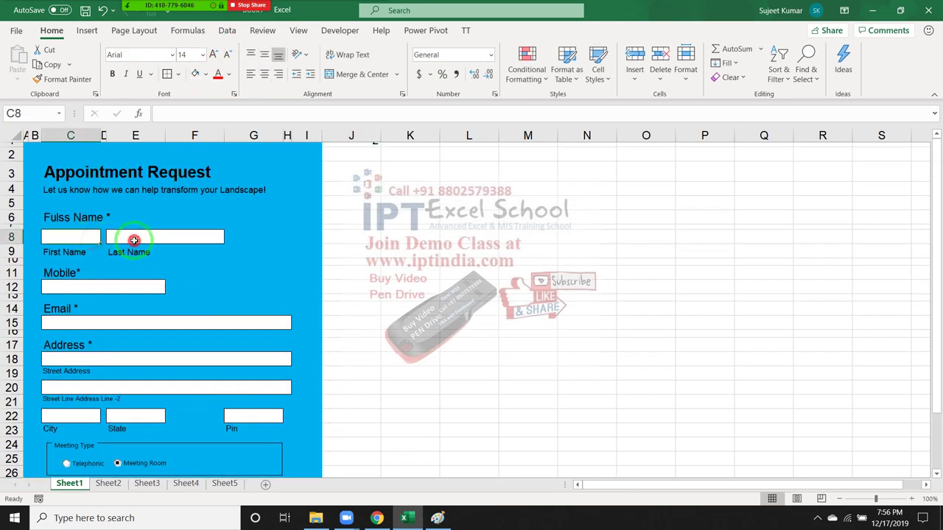
click(133, 238)
click(117, 291)
click(133, 333)
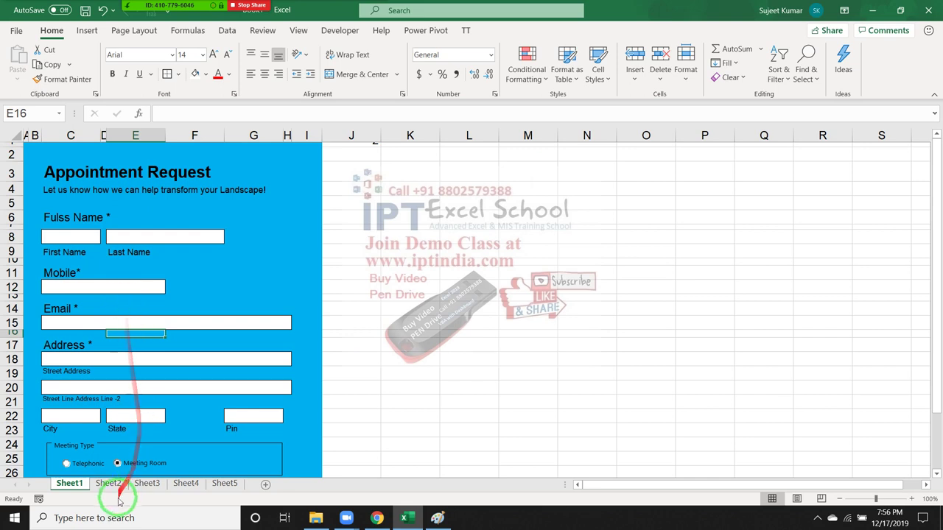
- Rename the Sheet1 tab to Form
double_click(74, 486)
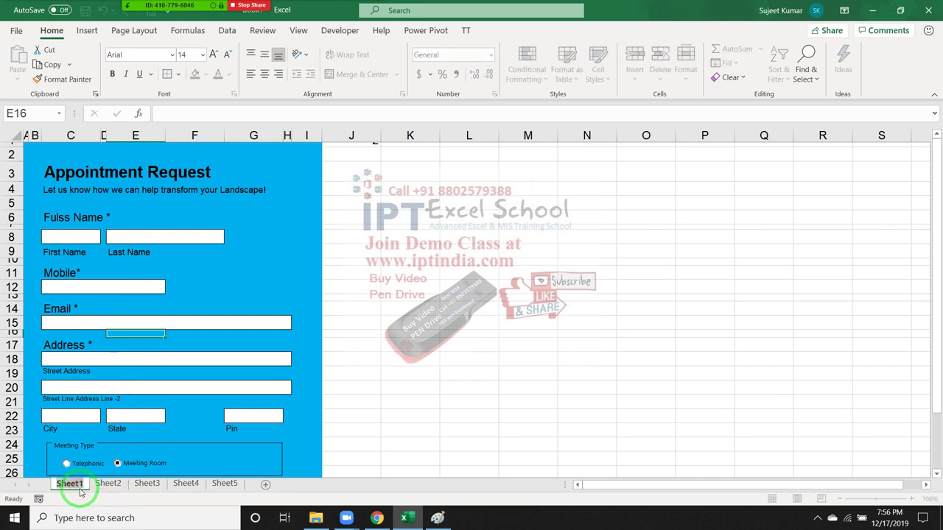
text(For)
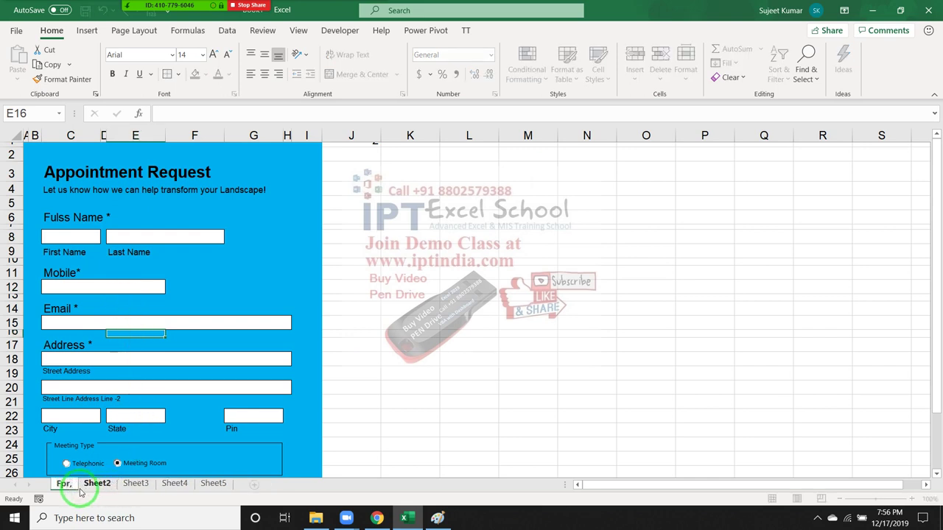
key(BackSpace)
text(m)
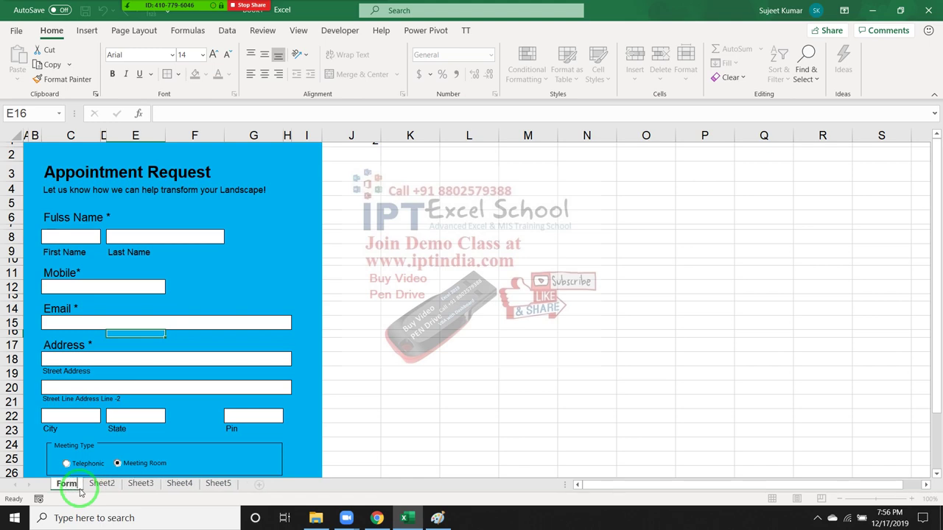
- Confirm the Form name, turn off gridlines and hide columns J through XFD
click(352, 297)
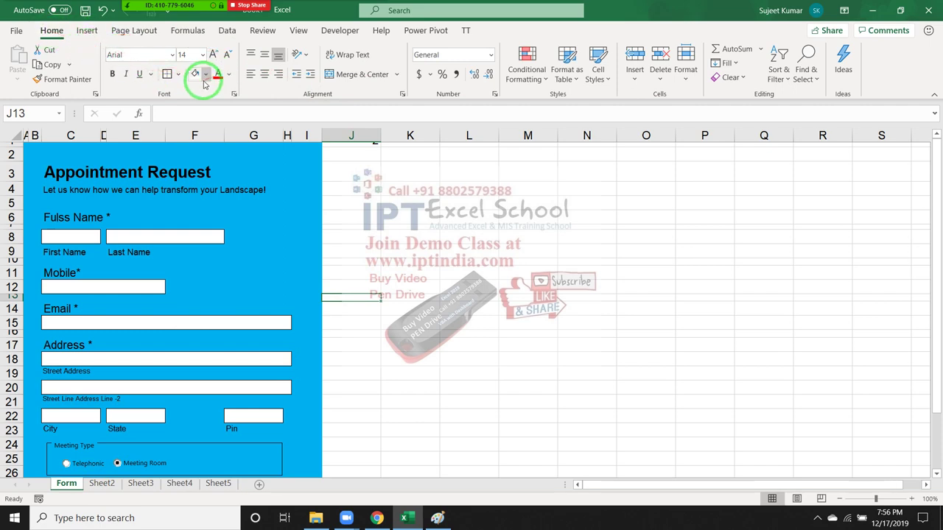
click(134, 30)
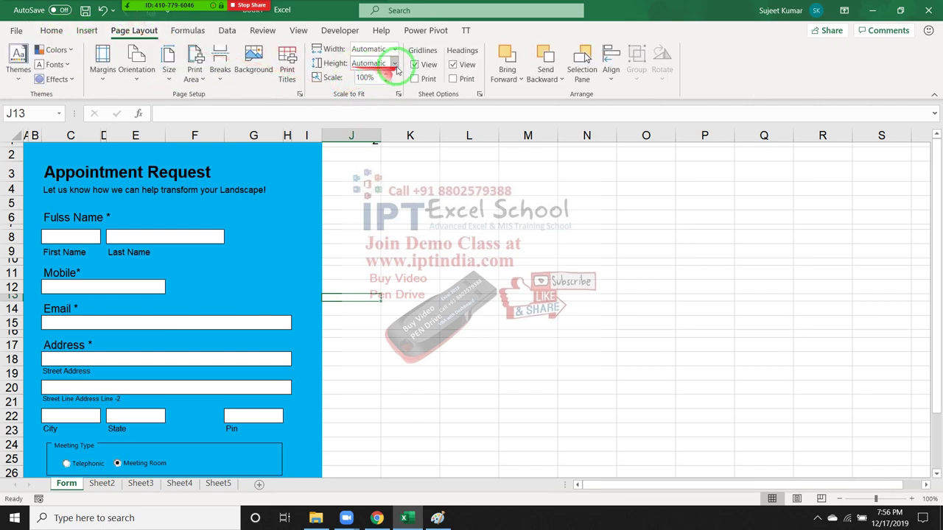
click(414, 64)
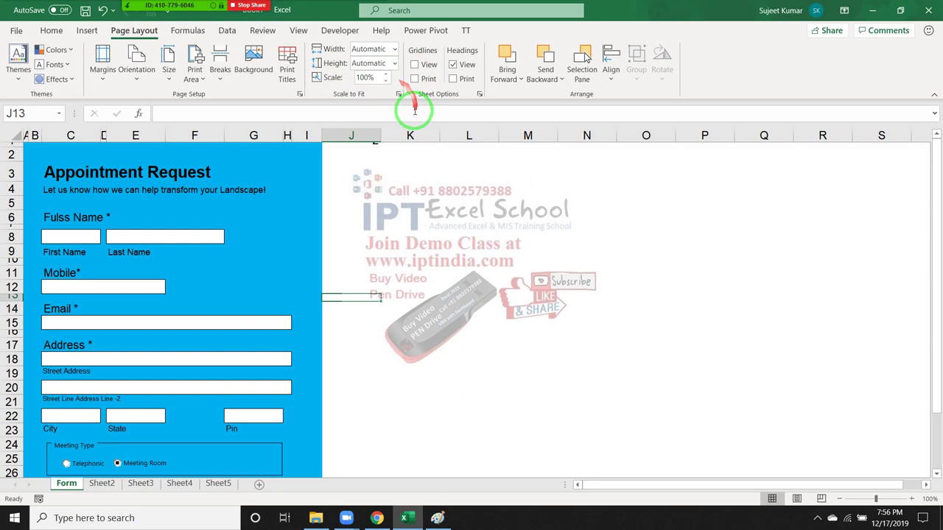
click(356, 135)
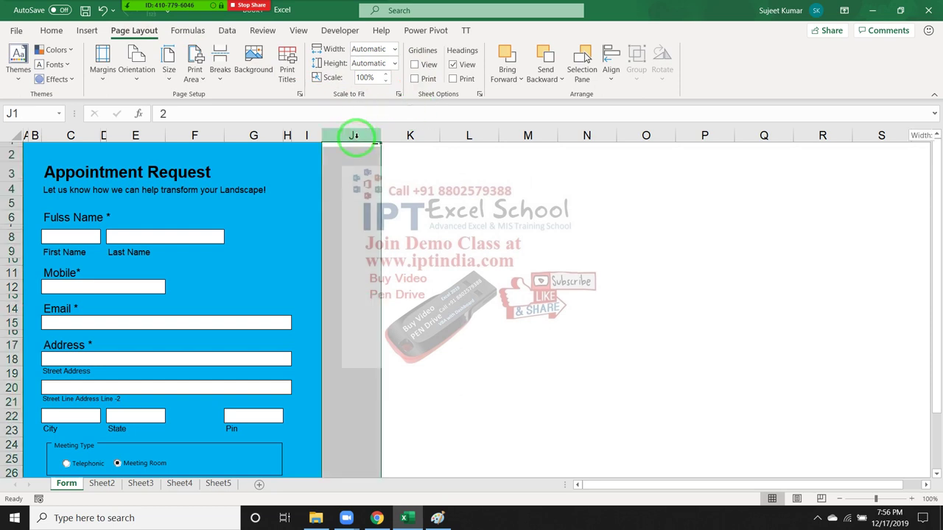
key(ctrl+shift+Right)
right_click(361, 136)
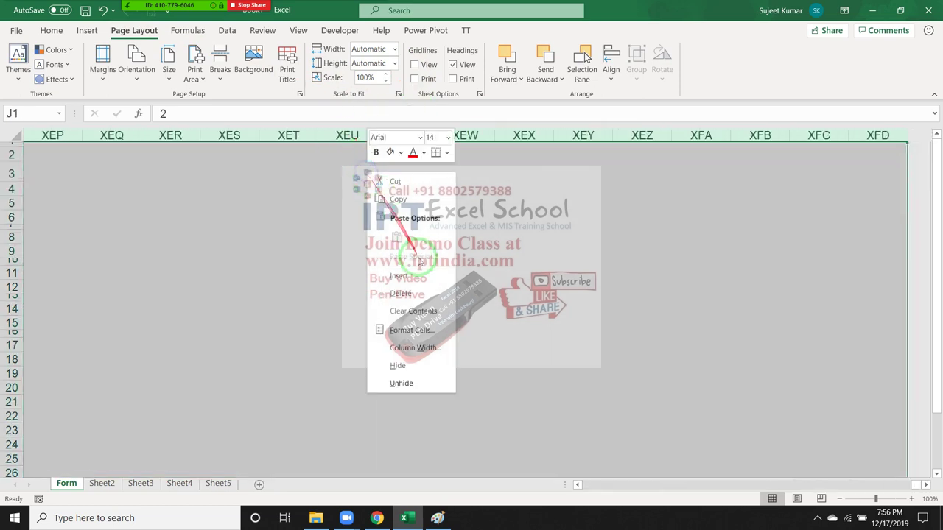
click(399, 365)
- Hide rows 29 down to the bottom of the sheet
scroll(253, 326, down, 1)
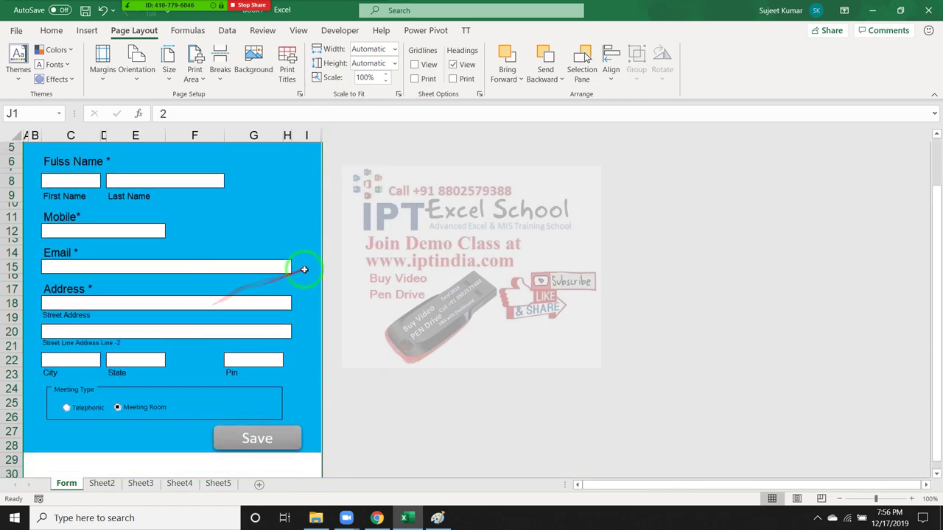
scroll(298, 273, down, 5)
click(17, 291)
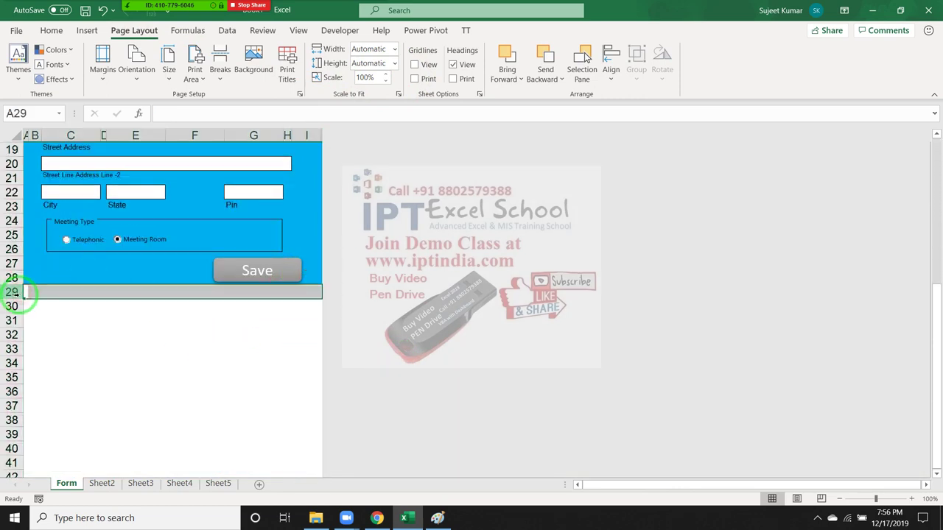
key(ctrl+shift+Down)
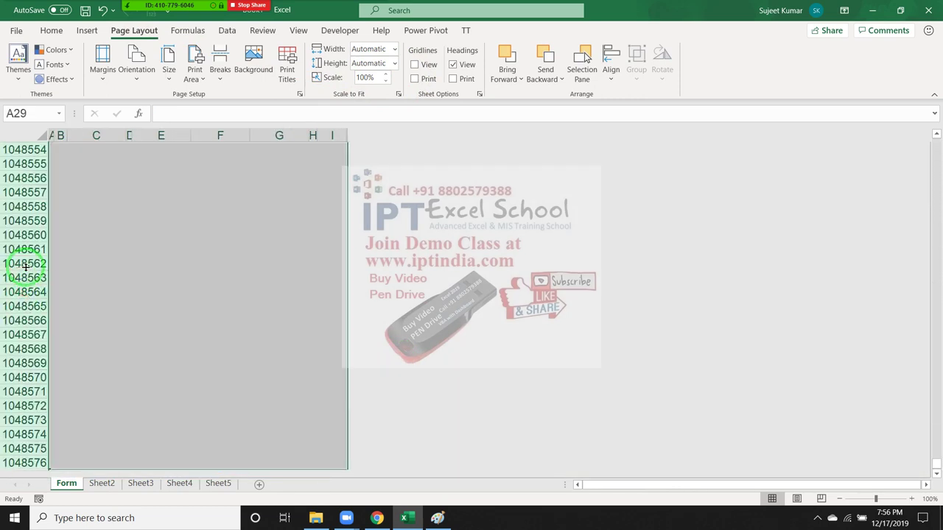
right_click(26, 269)
click(78, 461)
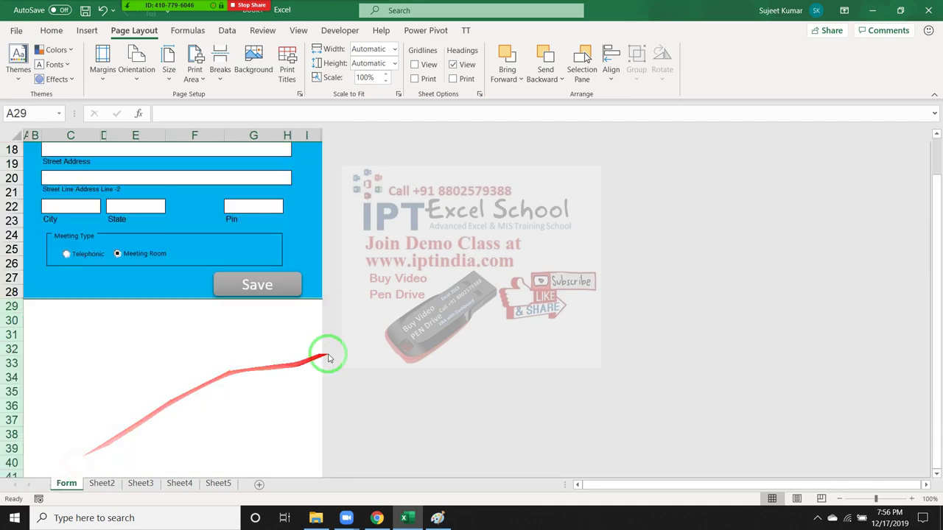
- Select the First Name box in C8, consult another window, then switch to the second sheet
scroll(353, 359, up, 5)
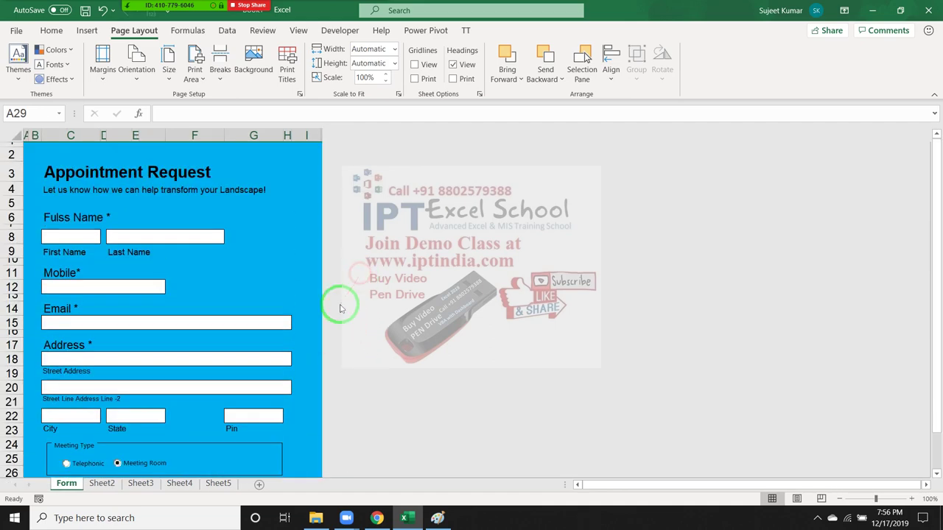
scroll(337, 306, down, 5)
scroll(339, 310, up, 5)
click(91, 235)
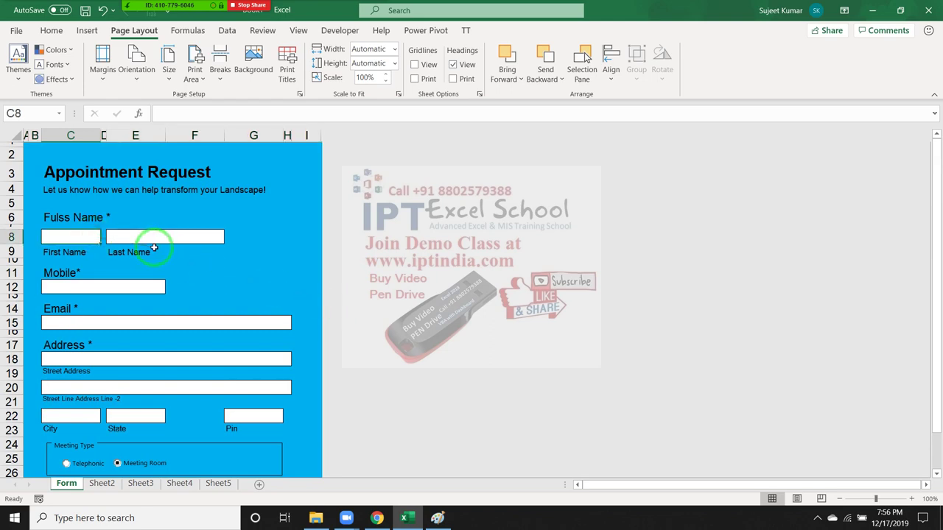
key(alt+Tab)
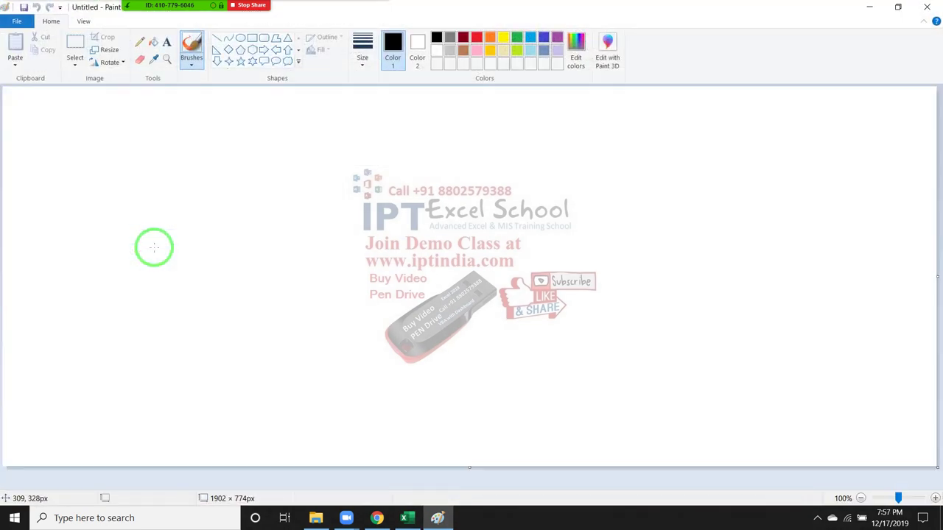
drag(154, 246, 130, 140)
key(alt+Tab)
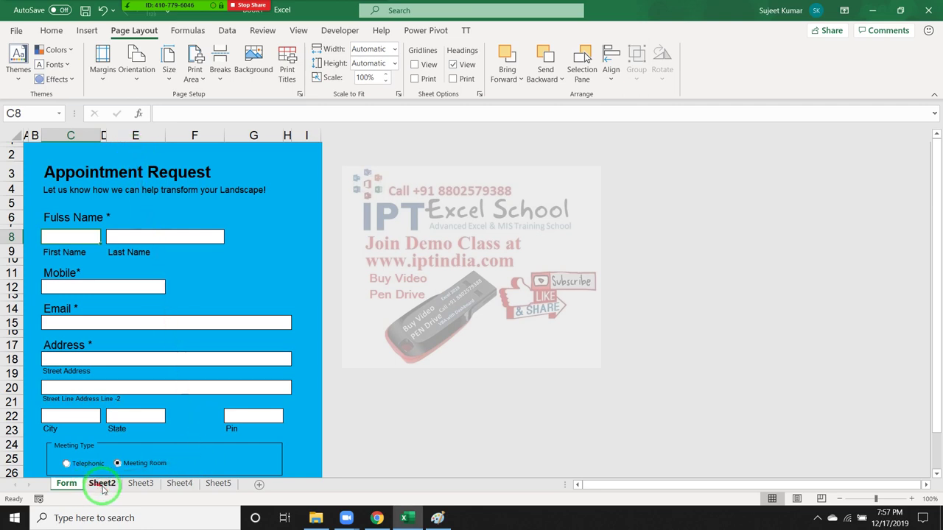
click(102, 483)
text(Data)
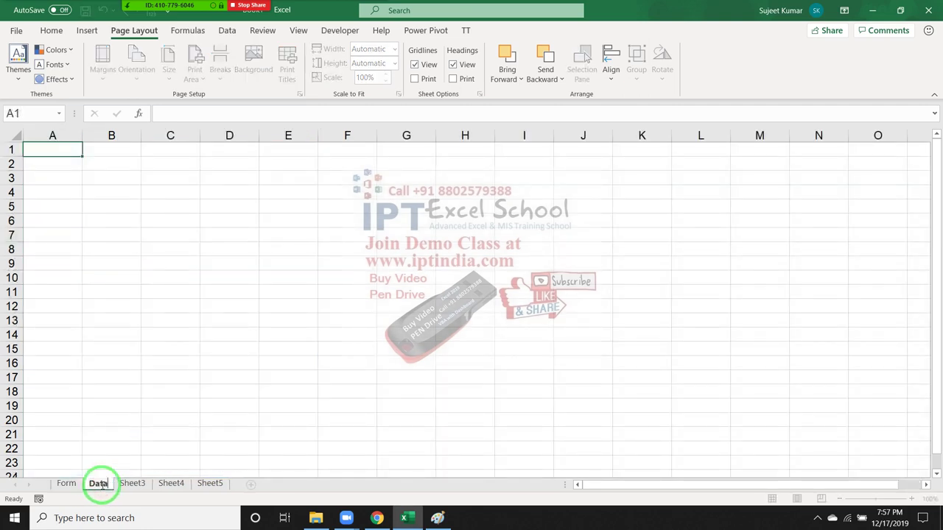
- On the Data sheet, enter headers ID in A1, Date in B1 and Time in C1
click(52, 349)
click(67, 483)
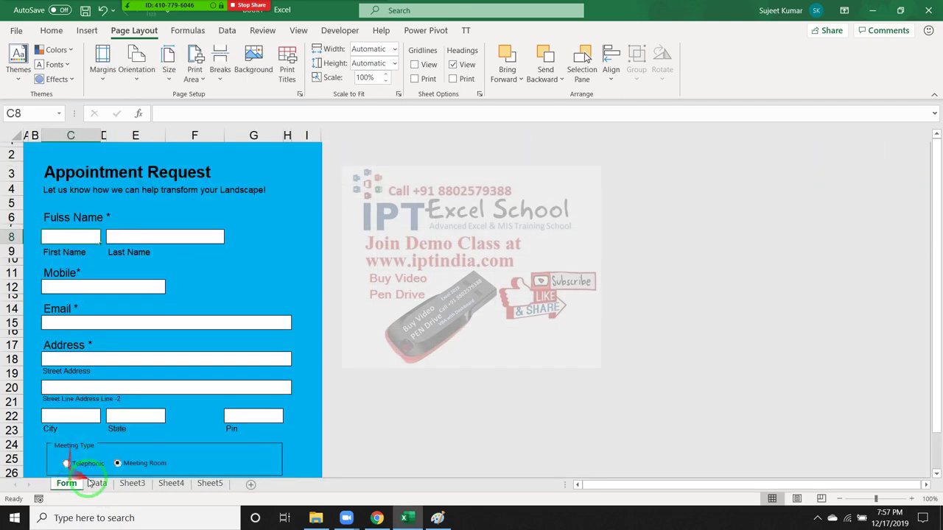
click(98, 483)
click(46, 151)
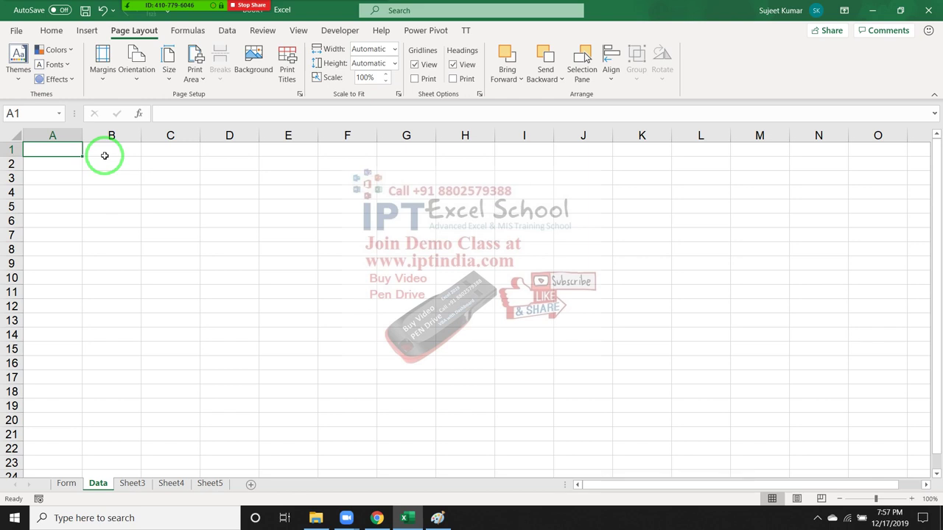
text(ID)
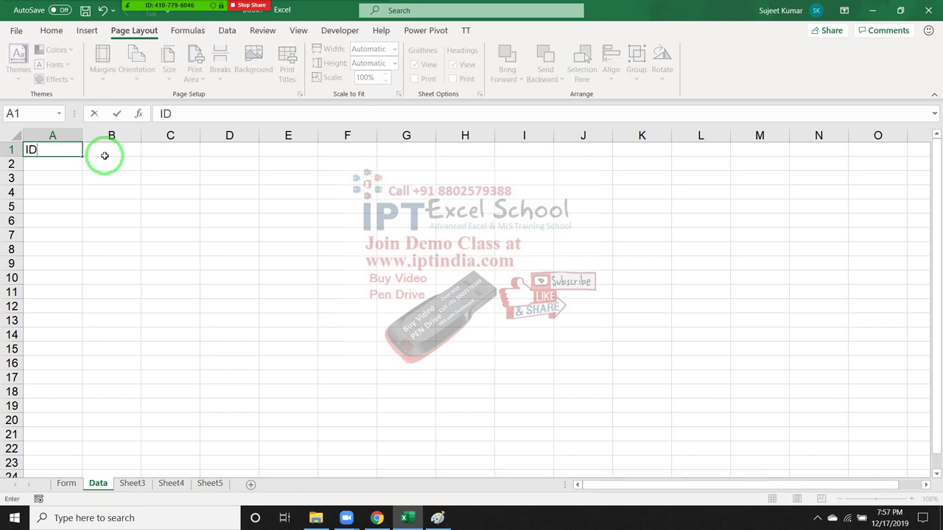
click(105, 155)
text(Date)
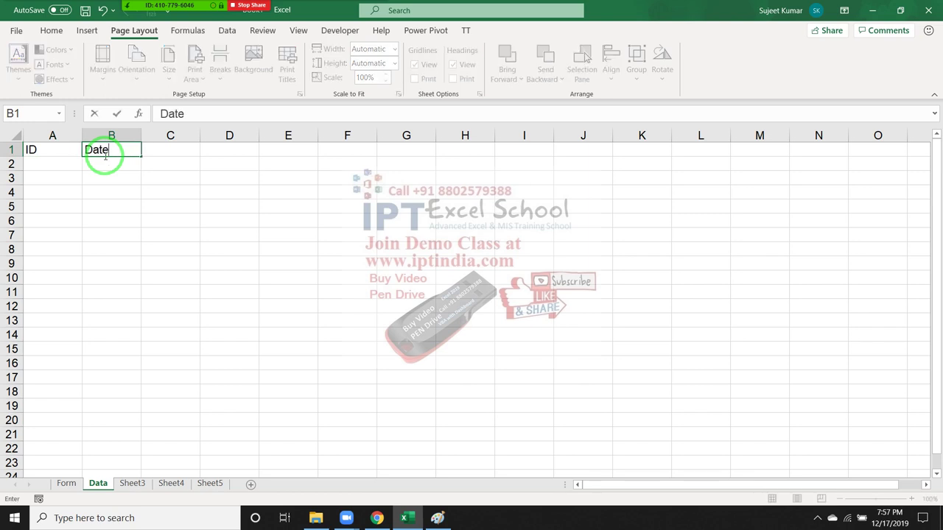
key(Tab)
text(Time)
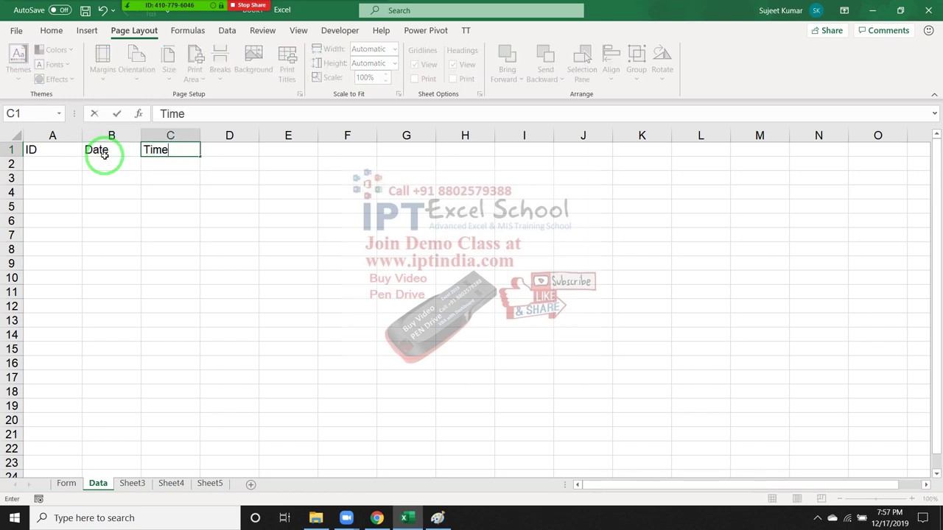
key(Tab)
- Switch between the Form and Data sheets, ending on the Form sheet
click(66, 483)
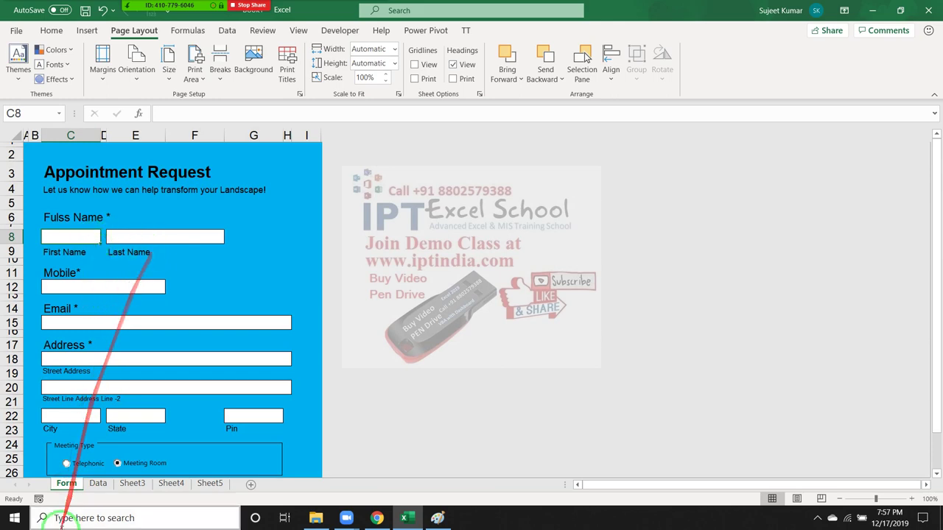
click(98, 484)
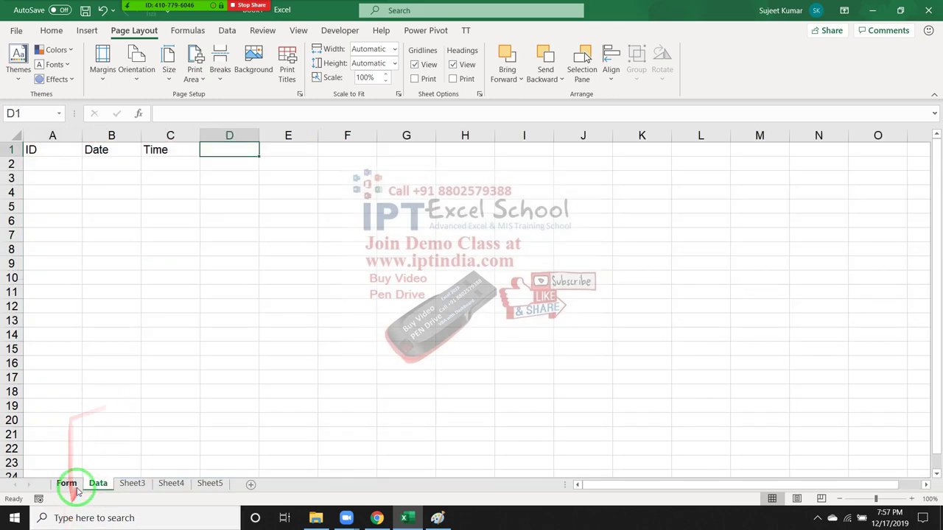
click(67, 483)
- Correct the misspelled 'Fulss Name' label in C6 to 'Full Name'
click(53, 216)
double_click(79, 216)
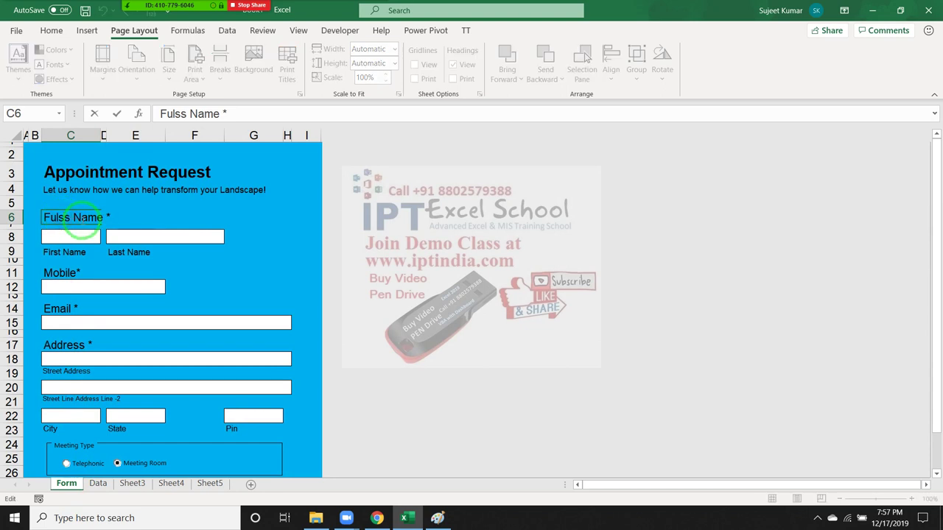
key(BackSpace)
key(BackSpace)
text(l)
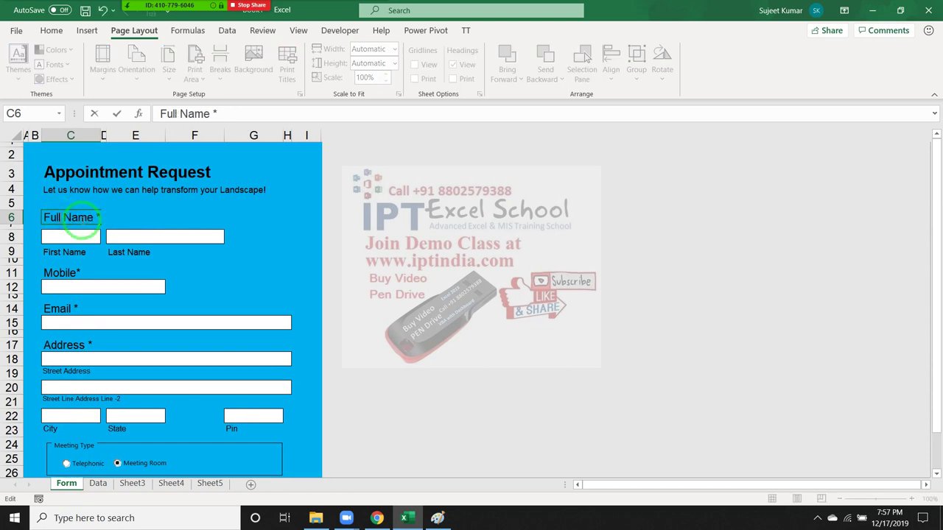
- On the Data sheet, enter headers FNAme, Last and Full Name in D1:F1
click(99, 480)
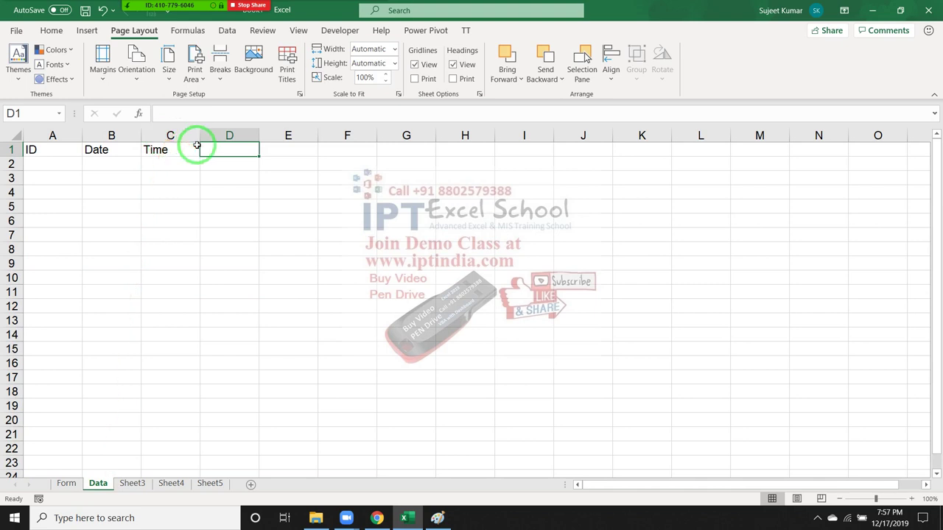
text(FNAme)
key(Tab)
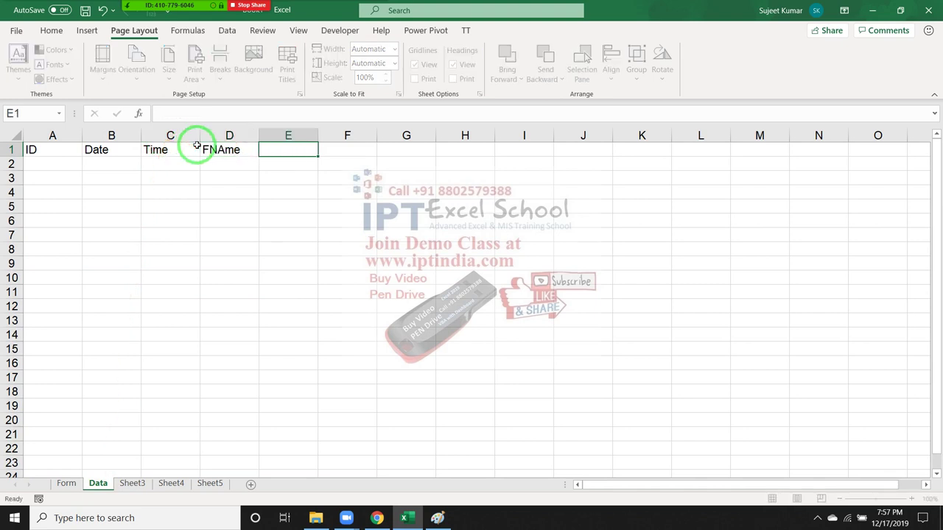
text(Last)
key(Tab)
text(Fi)
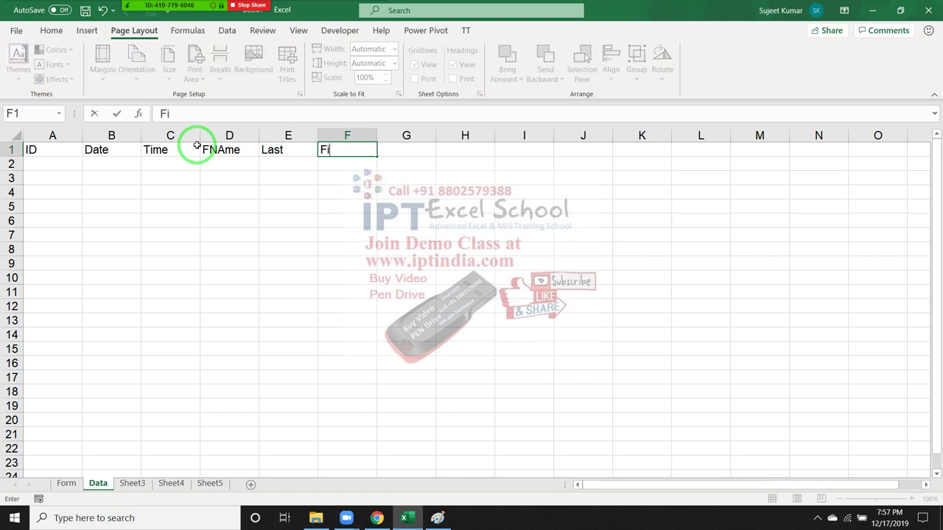
text(ull)
text(Name)
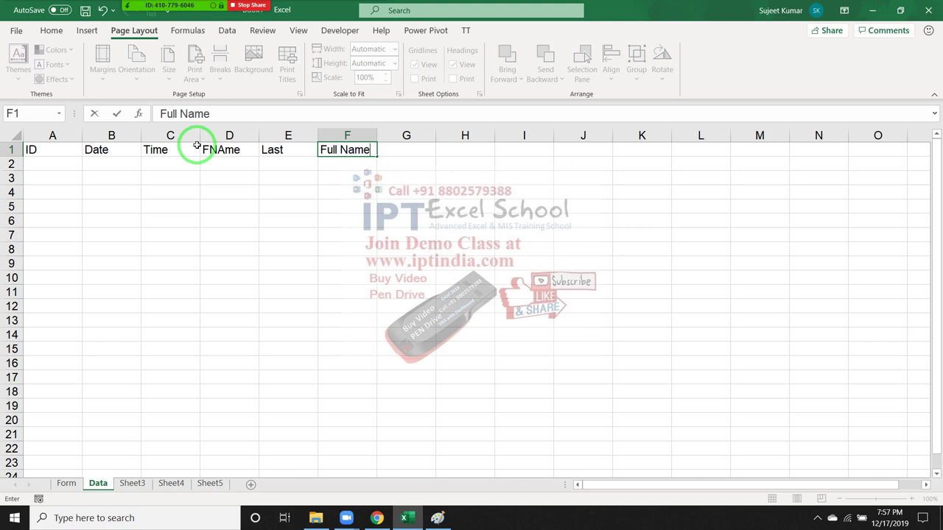
key(Tab)
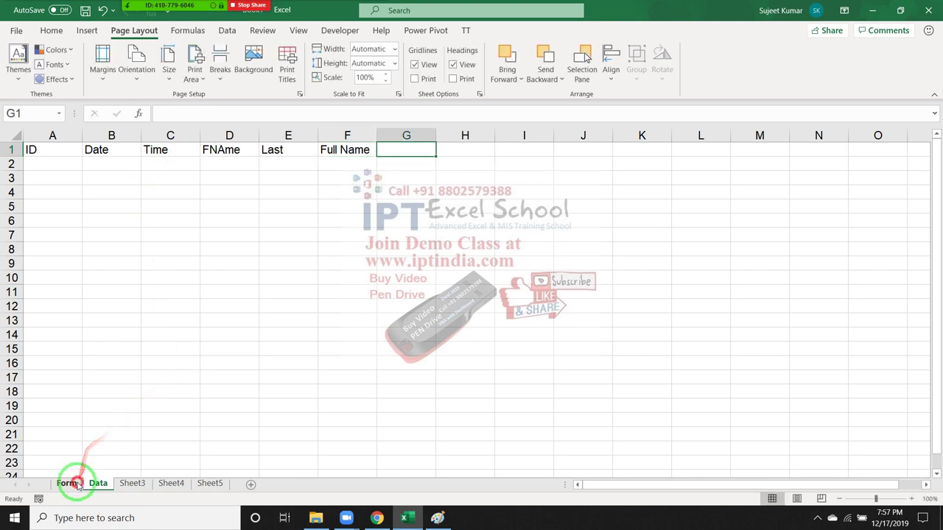
- Check the form's Mobile field, then add Mobile, Email and Address headers in G1:I1
click(67, 483)
click(65, 280)
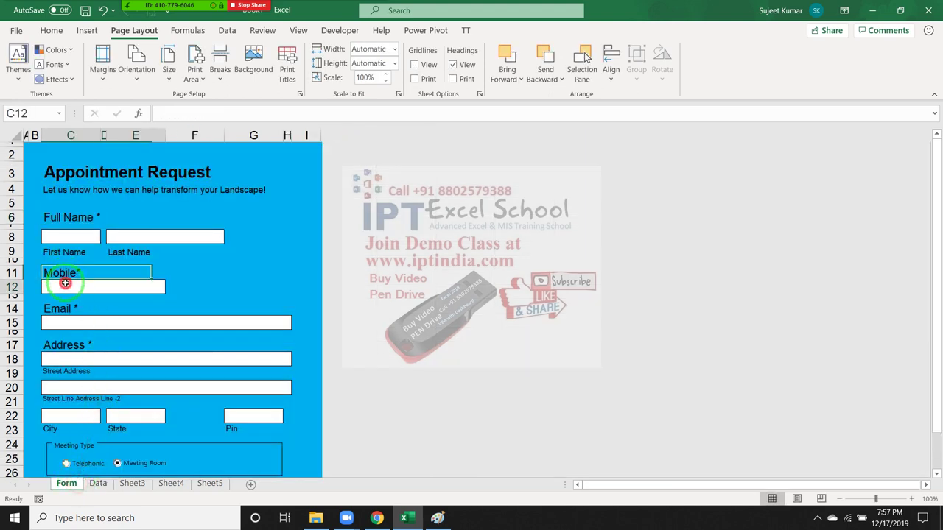
click(98, 483)
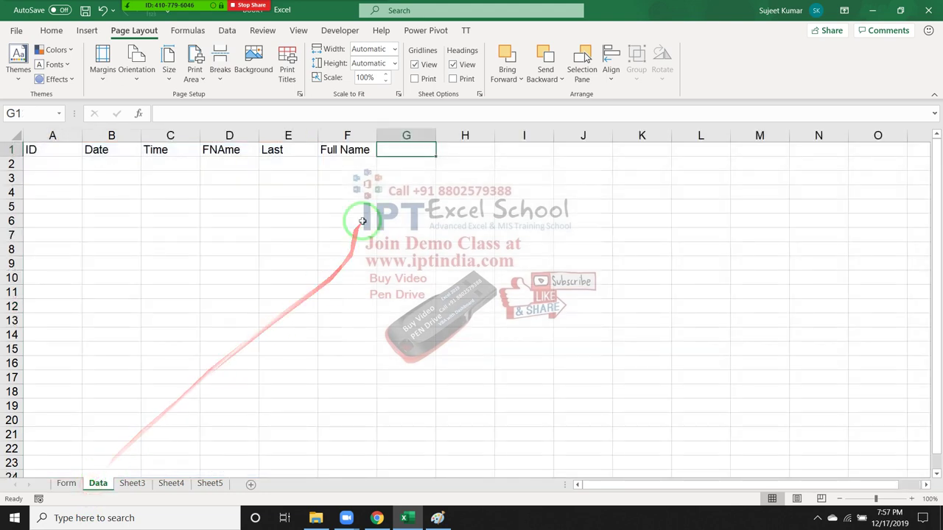
text(Mobile)
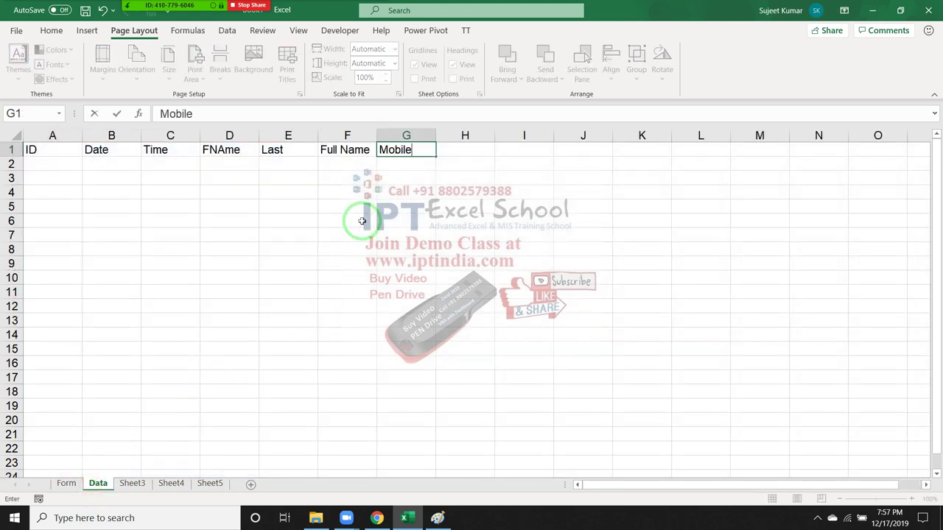
key(Tab)
text(Email)
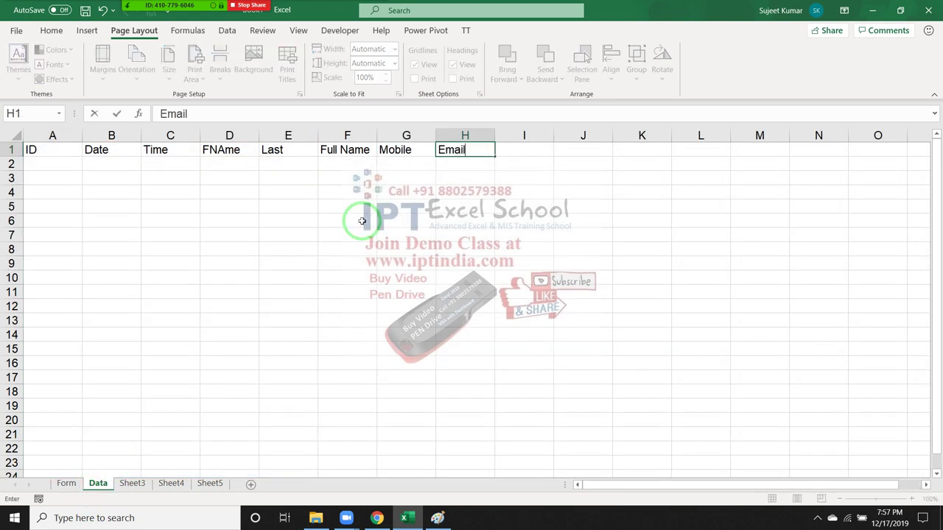
key(Tab)
text(Addrea)
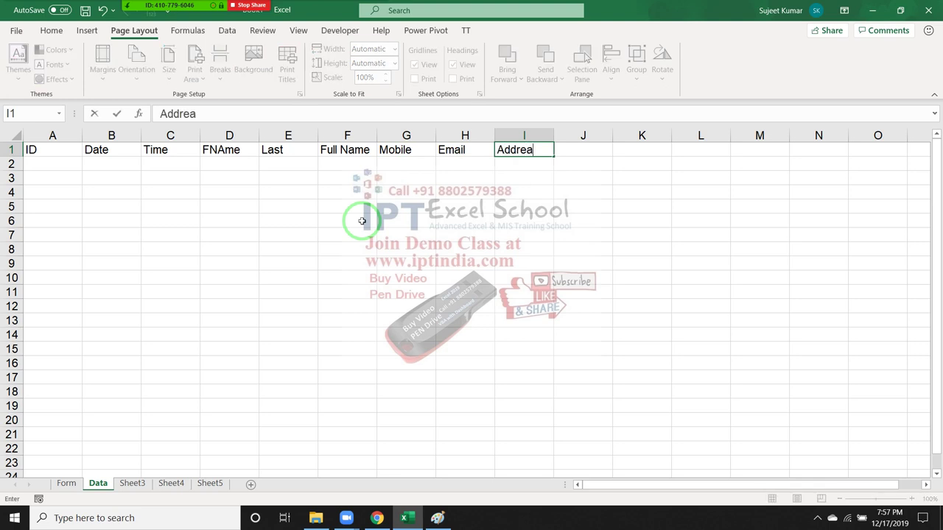
key(BackSpace)
text(ss)
key(Tab)
- Add City, State, Pin and Meeting Type headers in J1:M1, then return to A2
text(Cit)
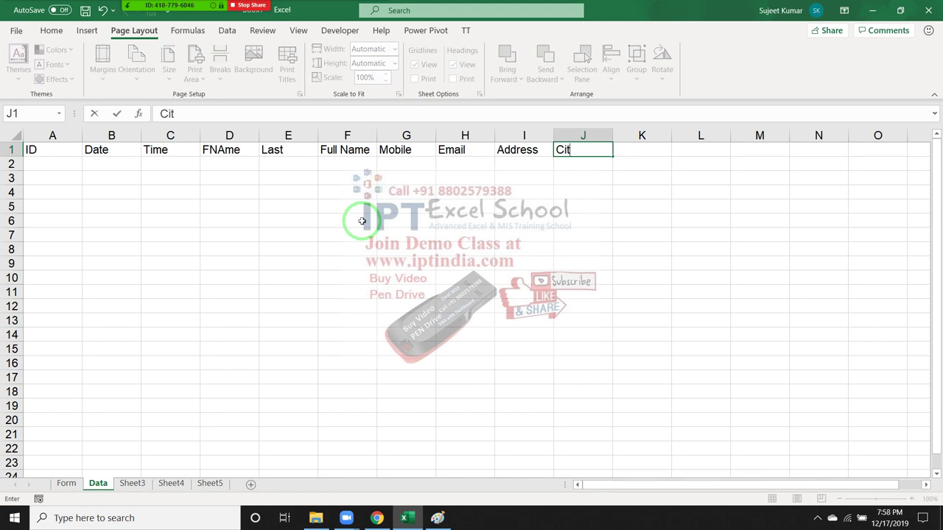
text(y)
key(Tab)
text(State)
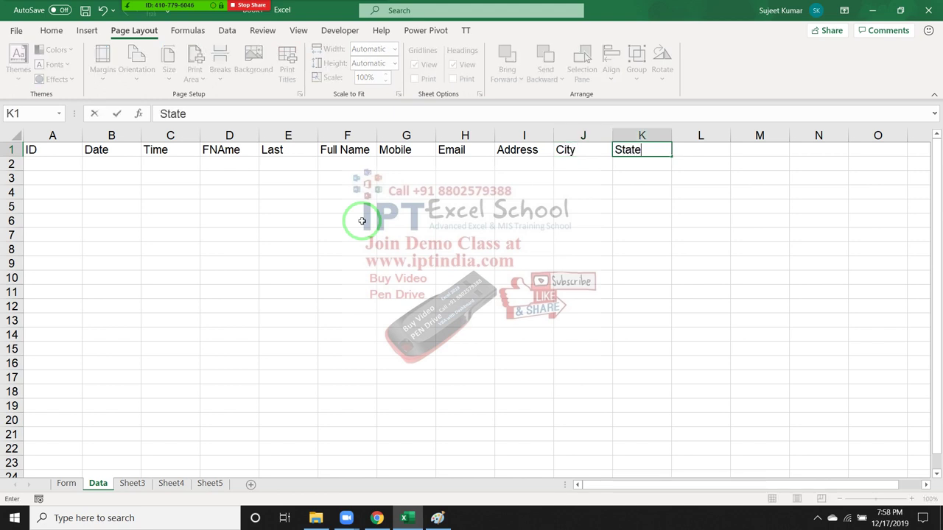
key(Tab)
text(Pin)
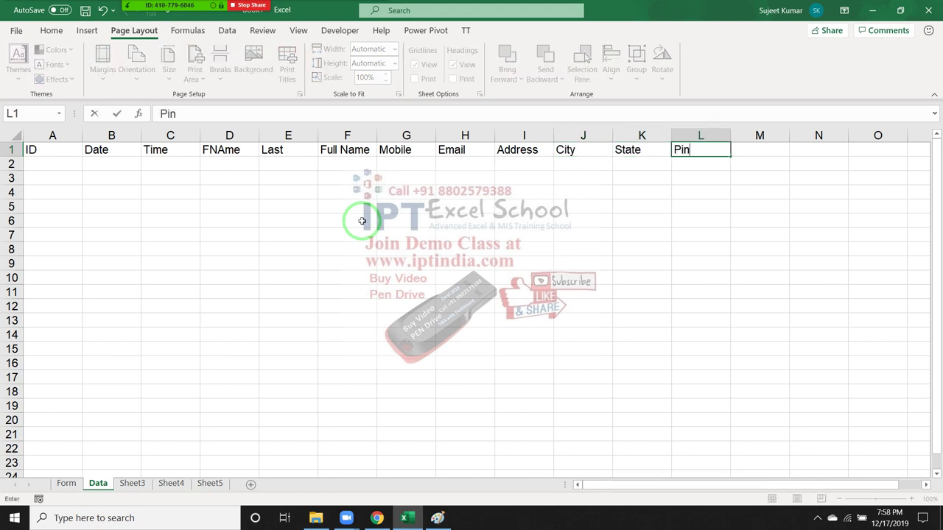
key(Tab)
text(Meet)
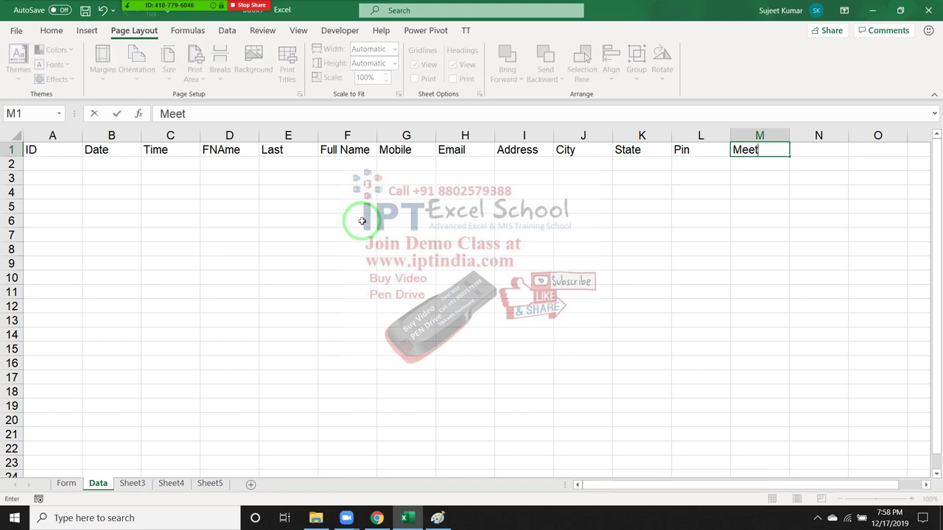
text(ing T)
text(yp)
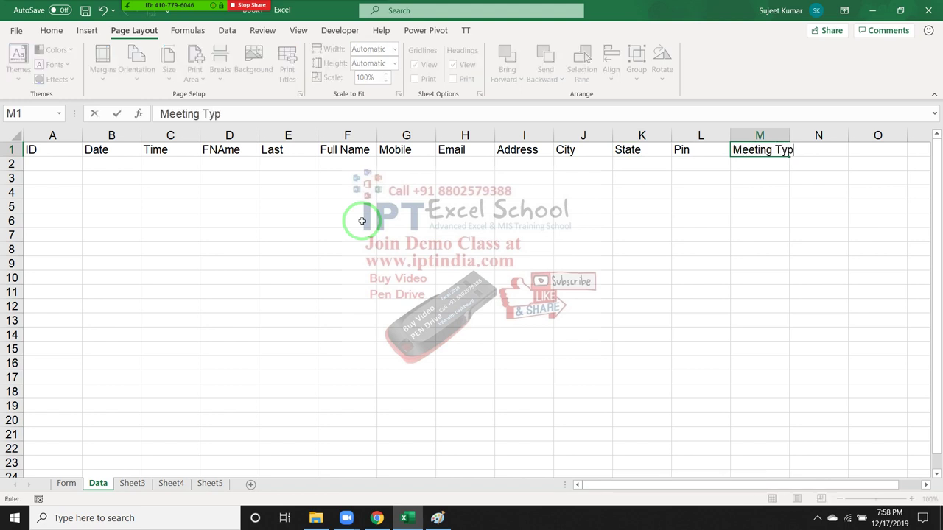
text(e)
key(Return)
key(Home)
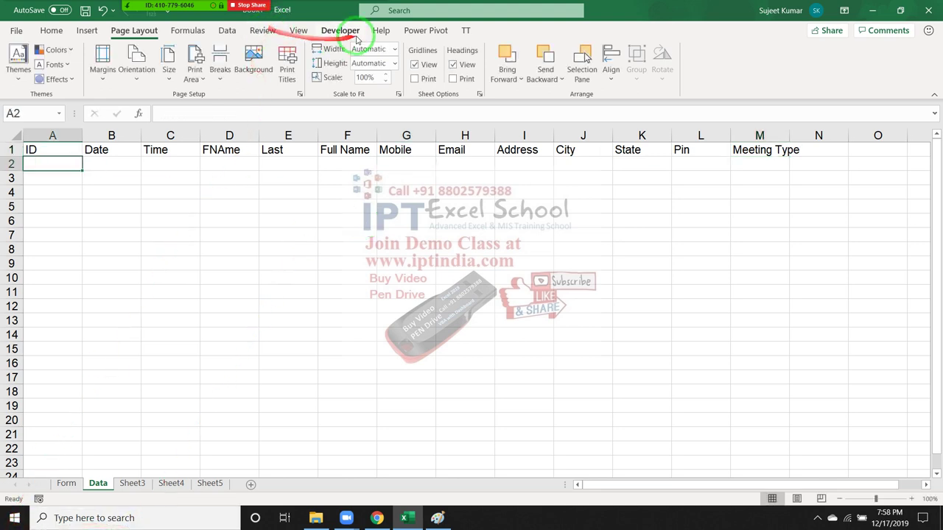
click(346, 31)
- Open the Visual Basic editor maximised with the menu bar docked, and insert Module1
click(17, 64)
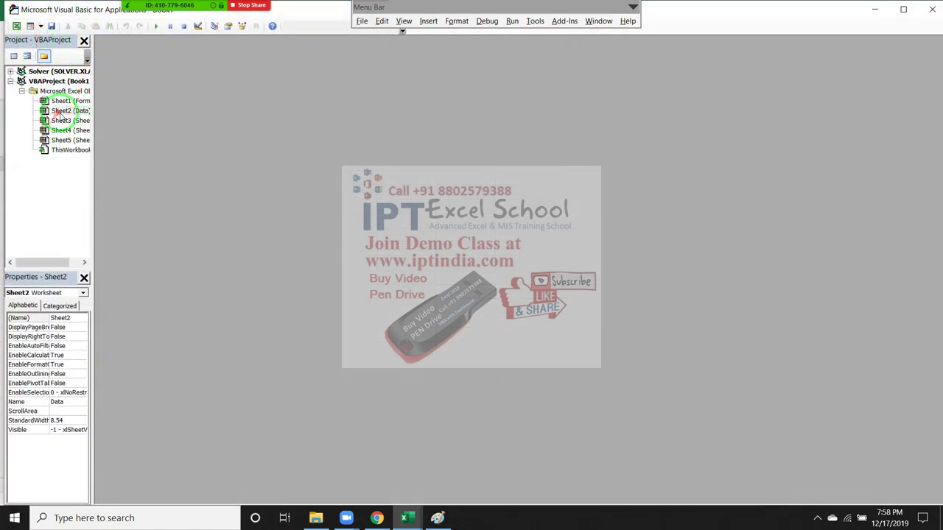
double_click(74, 15)
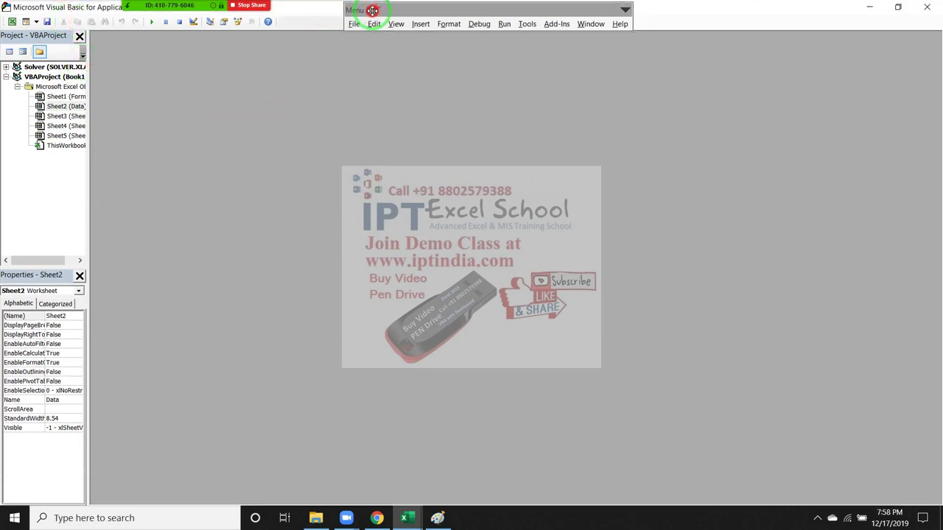
drag(372, 8, 268, 25)
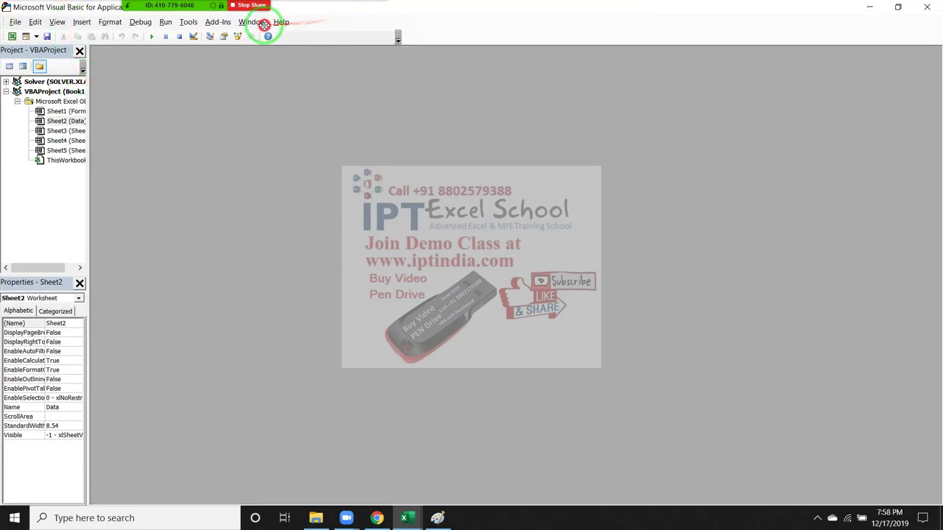
click(81, 22)
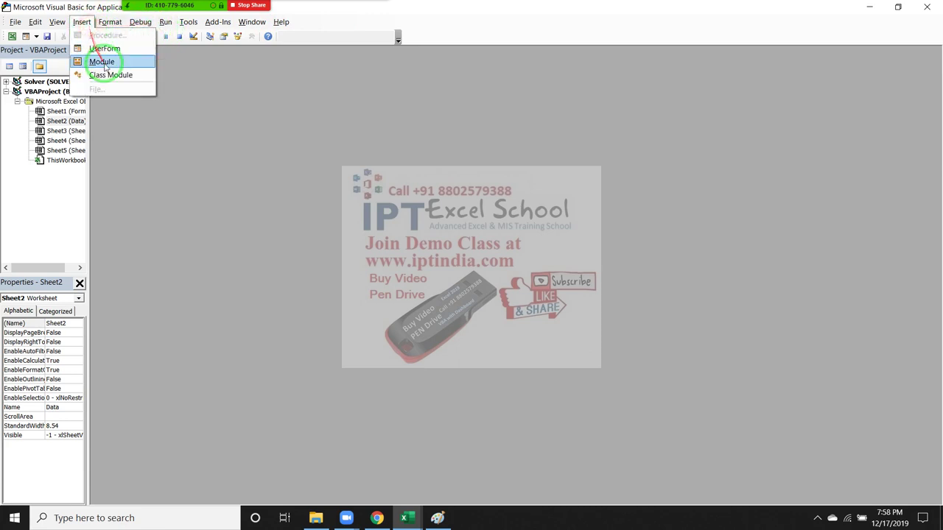
click(105, 63)
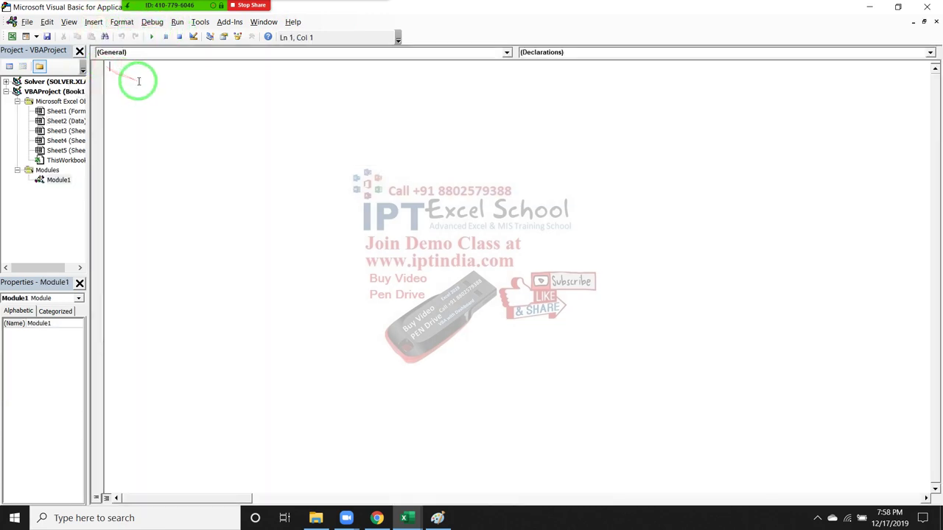
- Declare the send() procedure with a blank body line after checking the Form and Data sheets
text(Sub s)
text(r)
text(())
key(Return)
key(Return)
key(Return)
key(Return)
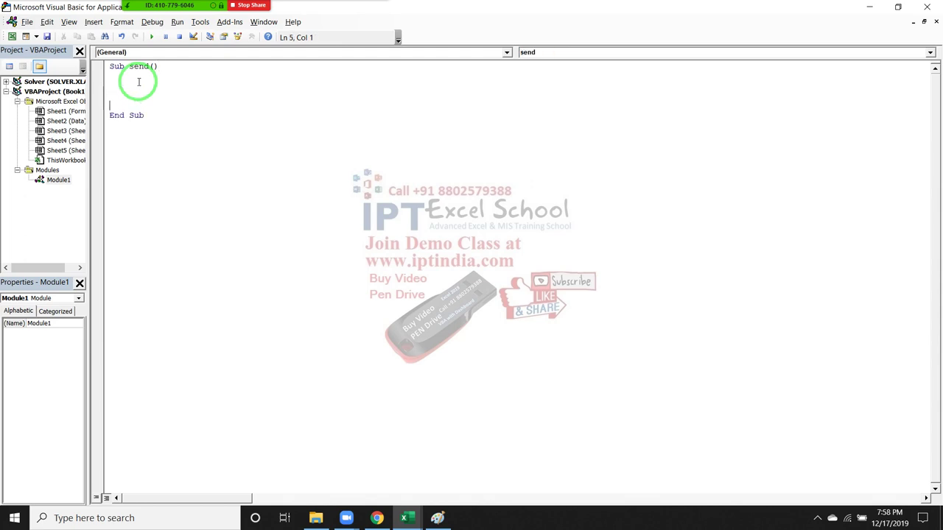
key(Return)
key(Up)
key(Up)
key(alt+F11)
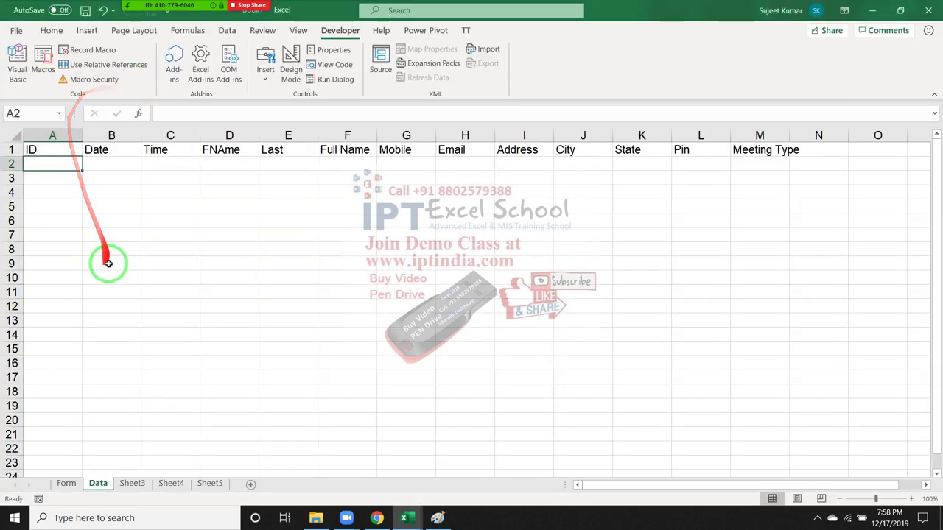
click(75, 475)
click(67, 483)
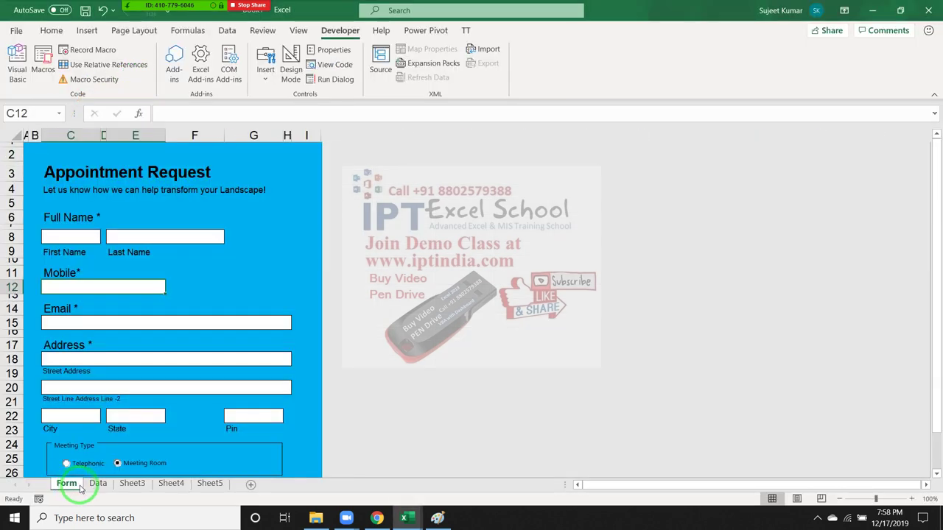
click(94, 484)
key(alt+F11)
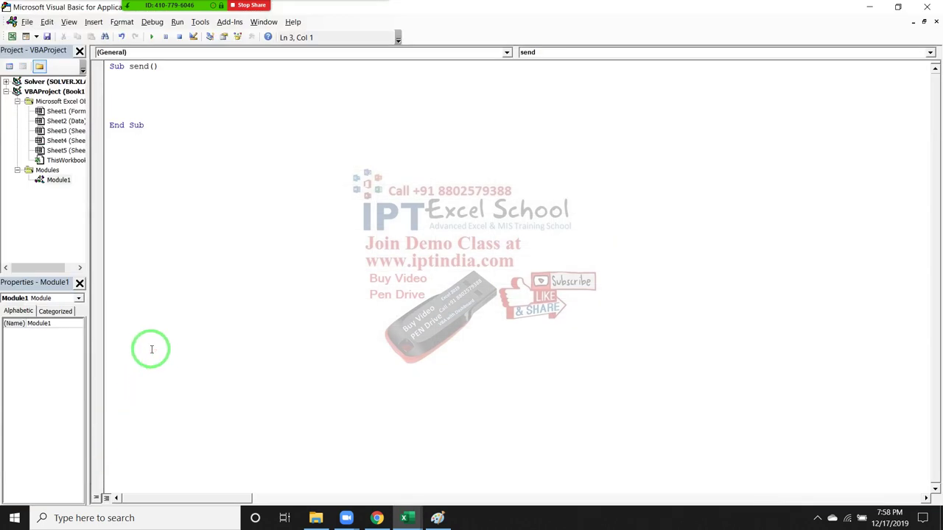
- Add the line ID = WorksheetFunction.Max(Sheets("Data").Range("A:A"))
text(id=app)
text(lication)
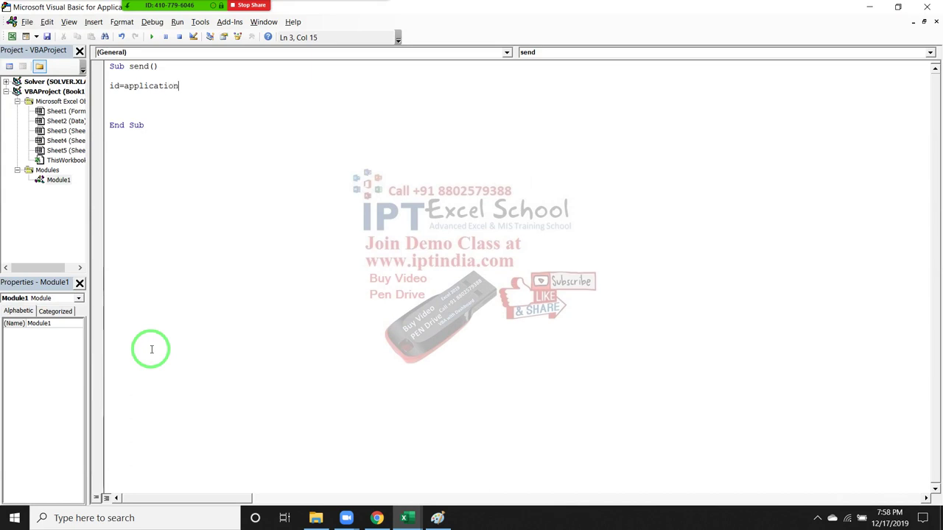
text(.wo)
key(Down)
key(Tab)
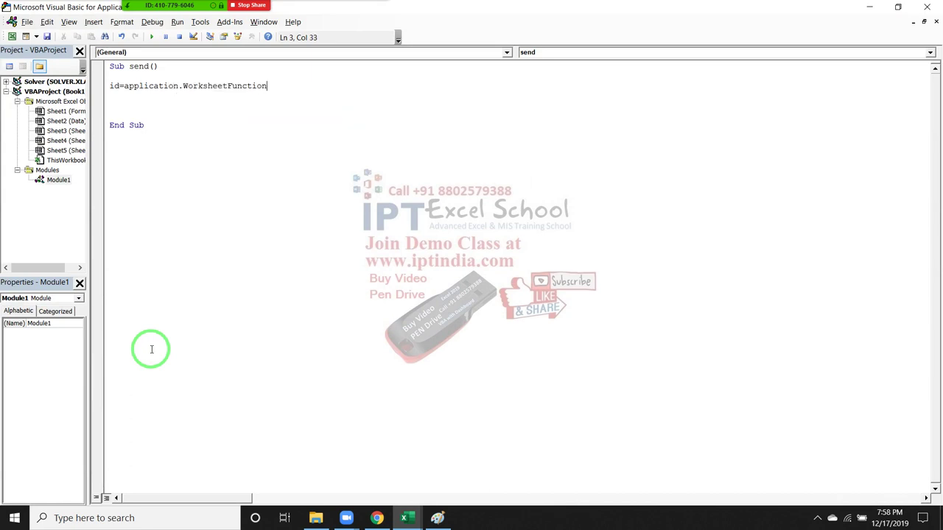
text(.)
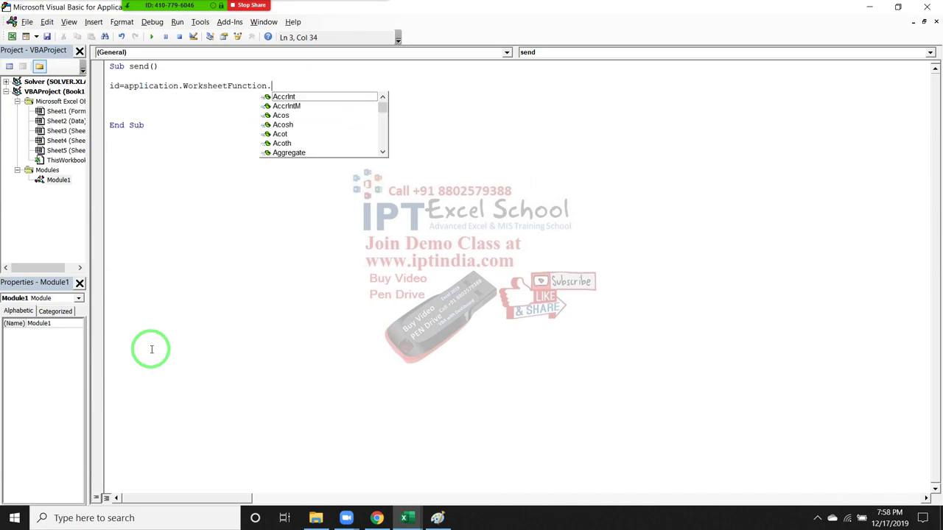
text(m)
key(Down)
key(Tab)
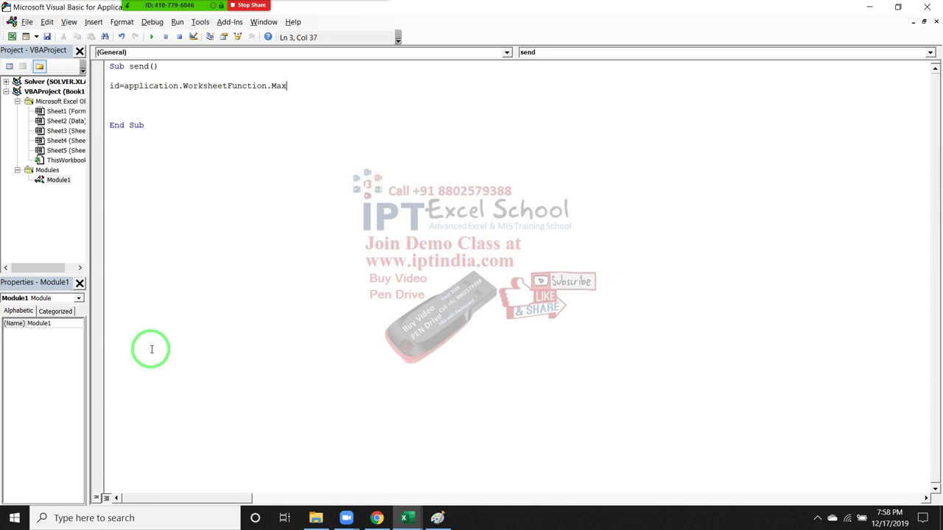
text(()
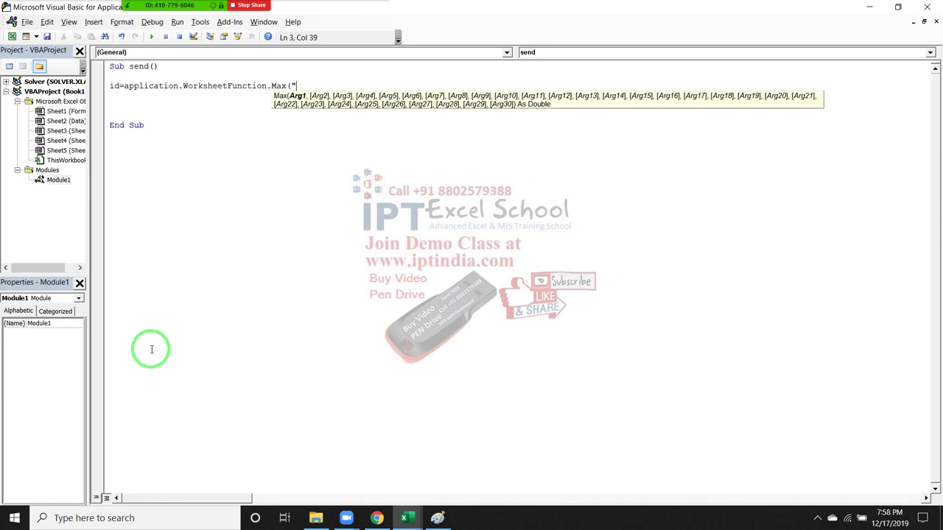
text(heets)
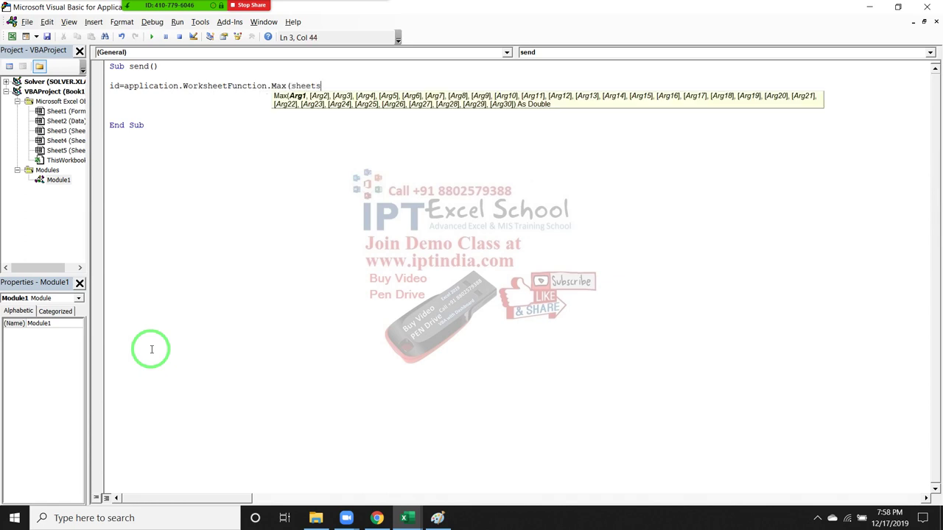
text(()
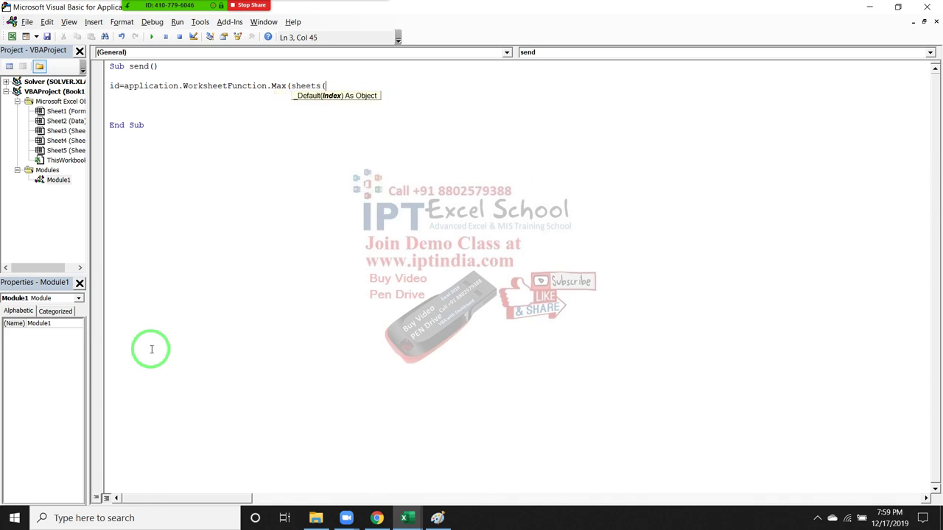
text(Data)
text().ra)
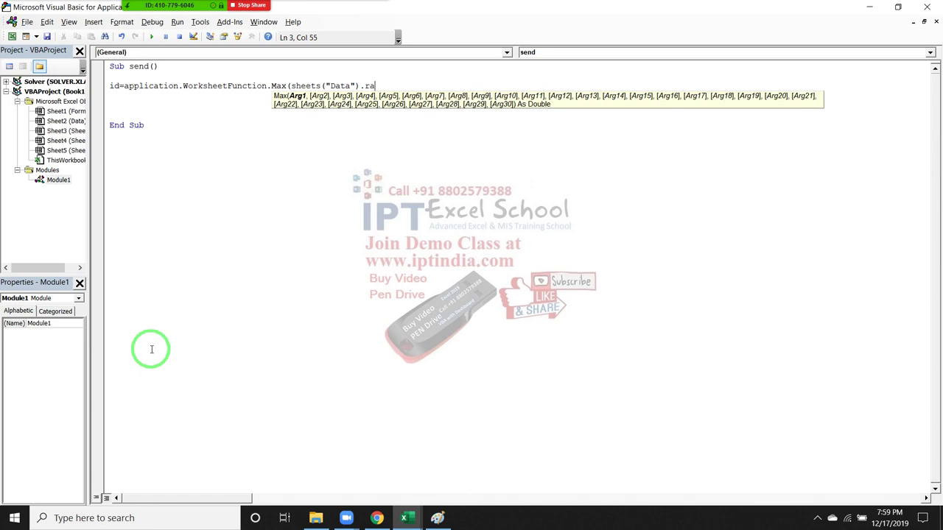
text(nge()
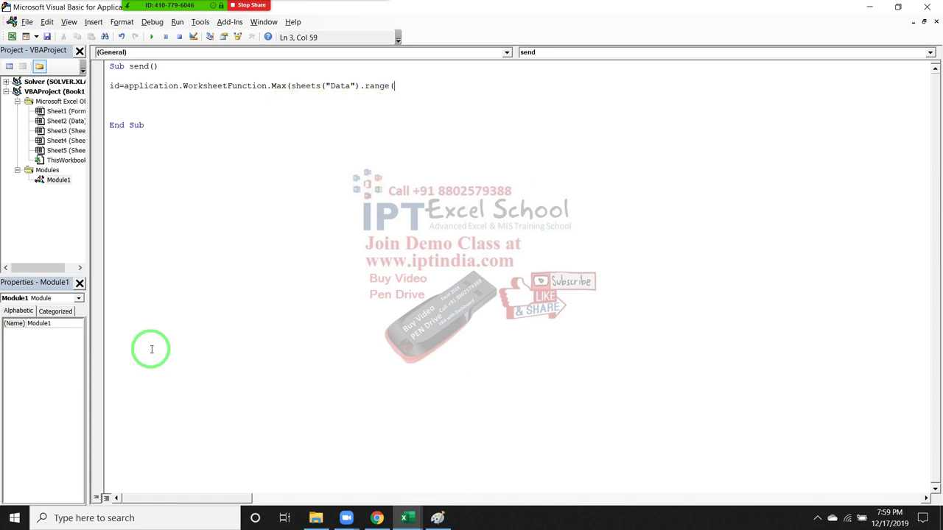
text("A:A)
text())
text())
key(Return)
key(Return)
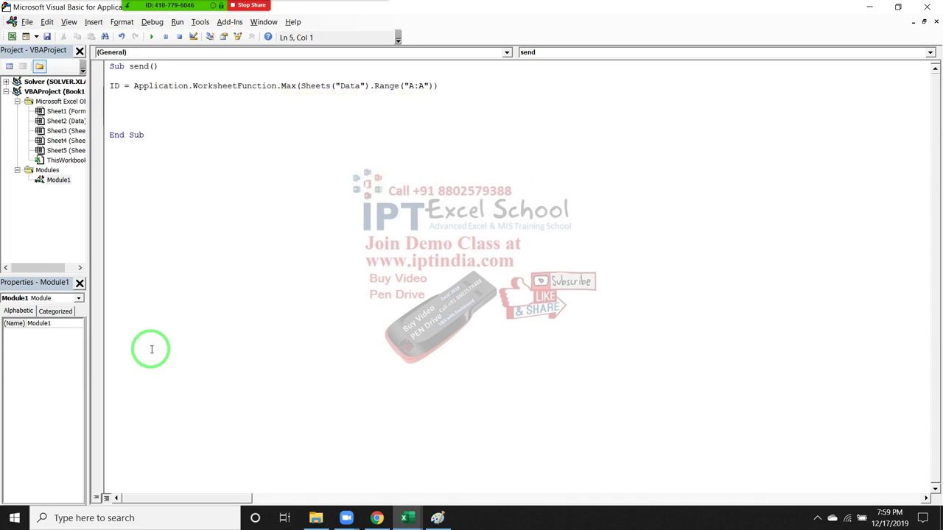
- Add Range("A65000").End(xlUp).Offset(1, 0).Value = ID + 1 to write the next ID
text(range)
text((65000)
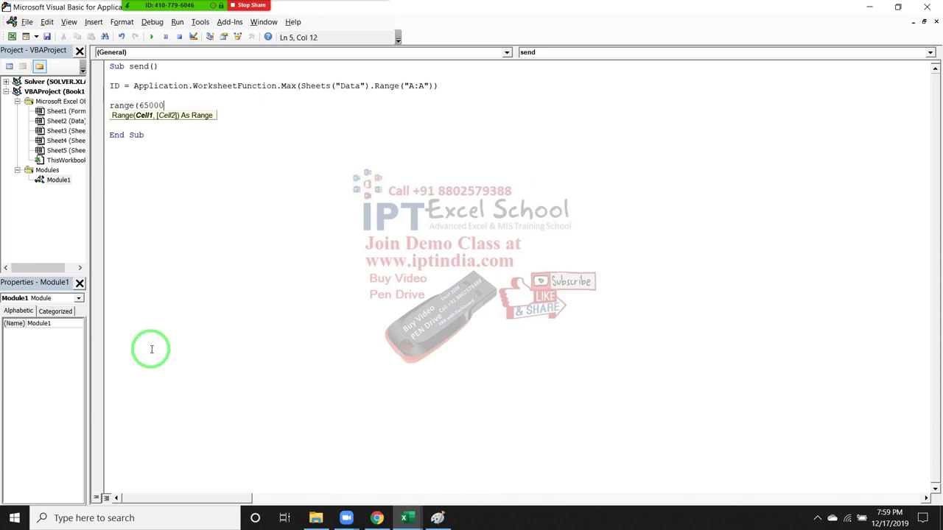
key(BackSpace)
key(BackSpace)
key(BackSpace)
key(BackSpace)
key(BackSpace)
text("A65000")
text().)
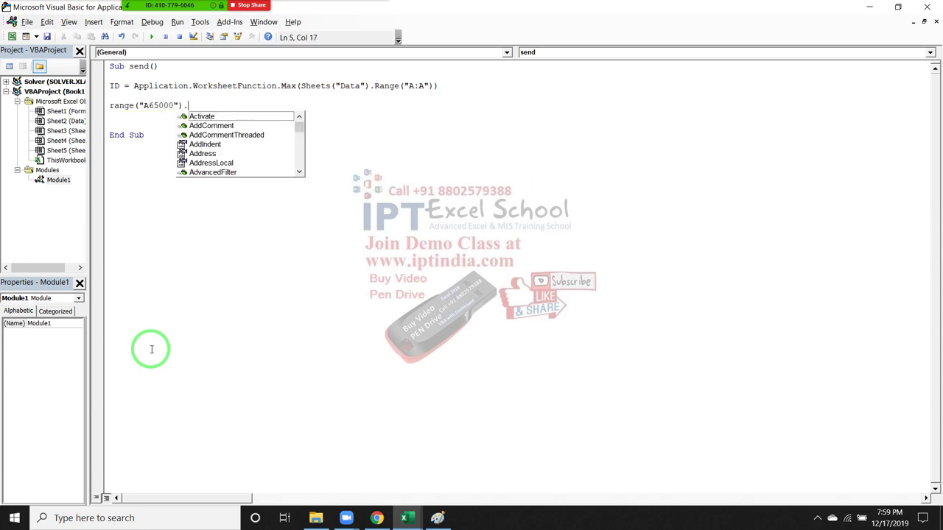
text(En)
key(Tab)
text(()
key(Down)
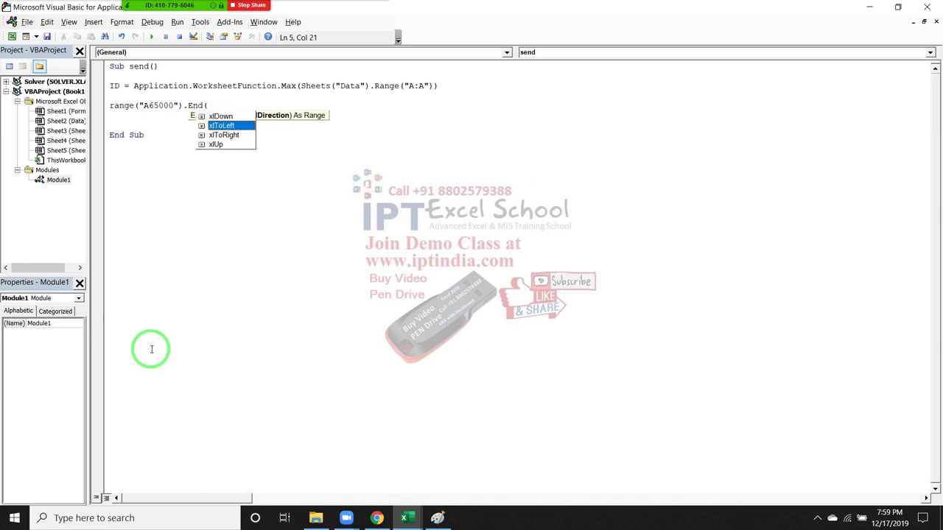
key(Down)
key(Down)
key(Tab)
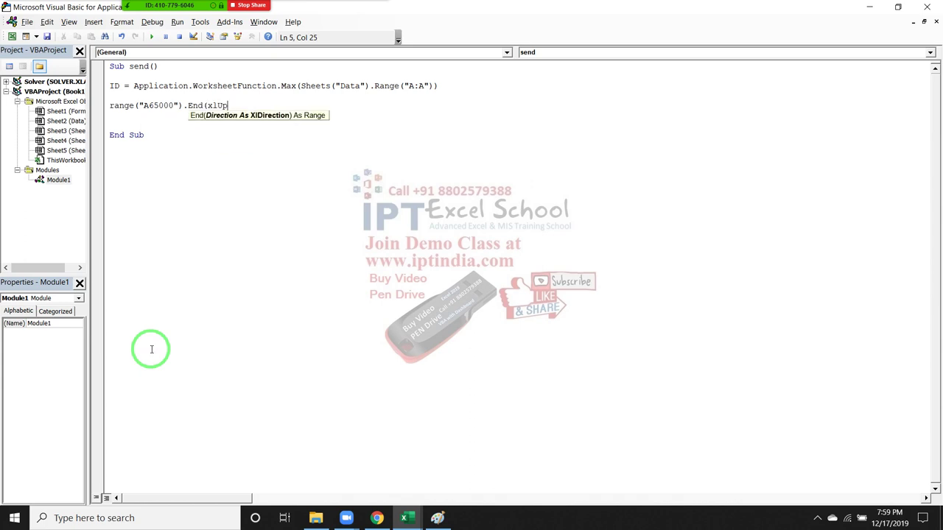
text().of)
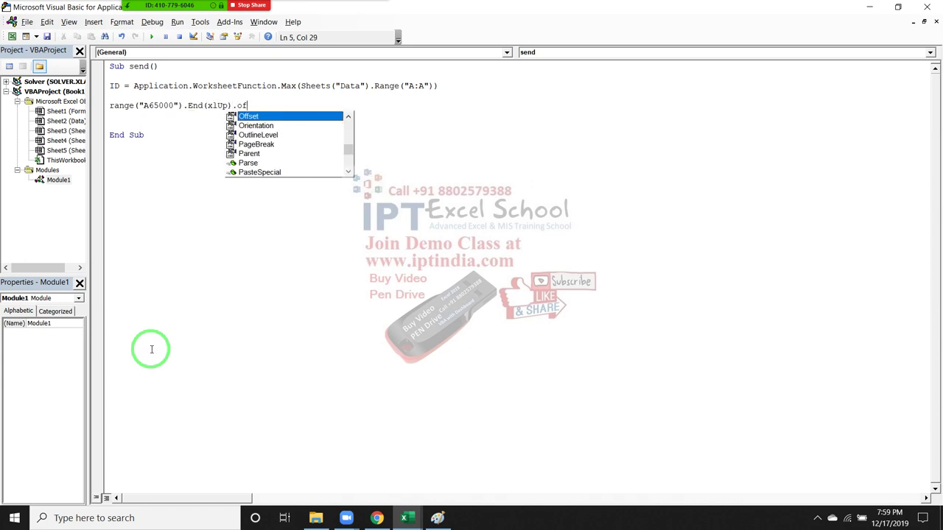
key(Tab)
text((1,0)
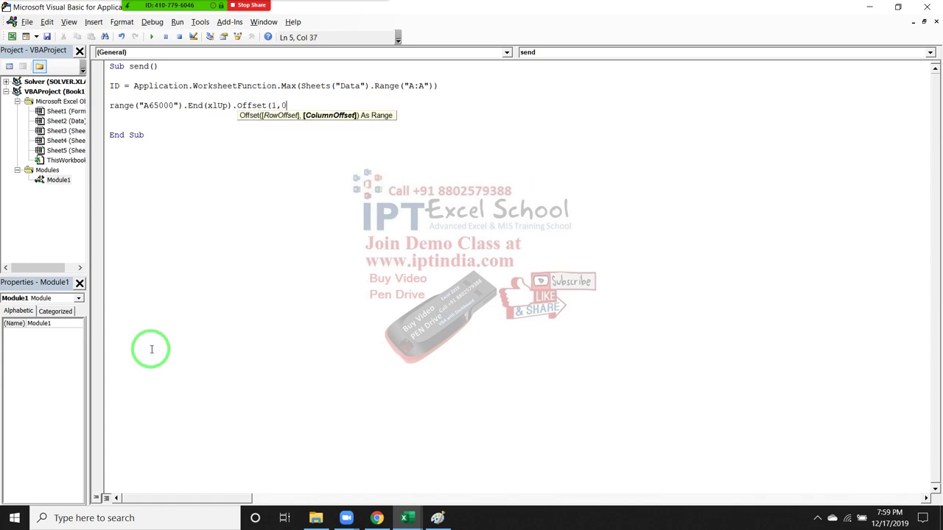
text().va)
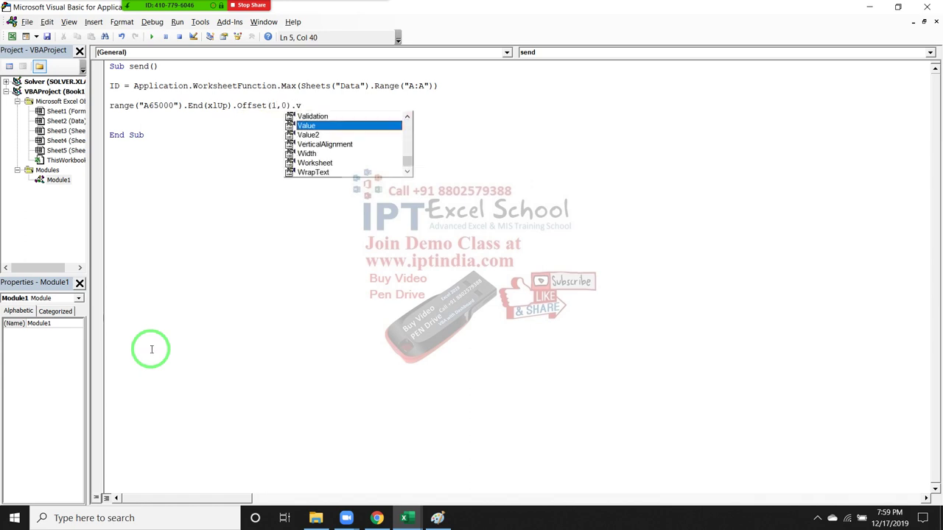
key(Tab)
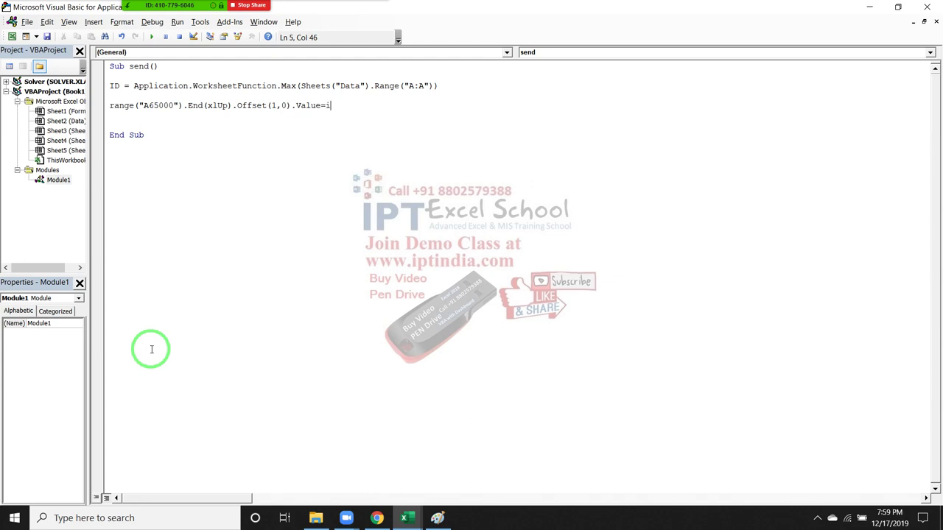
text(d+1)
- Prefix the ID-writing line with Sheets("Data") so it targets the Data sheet
click(316, 142)
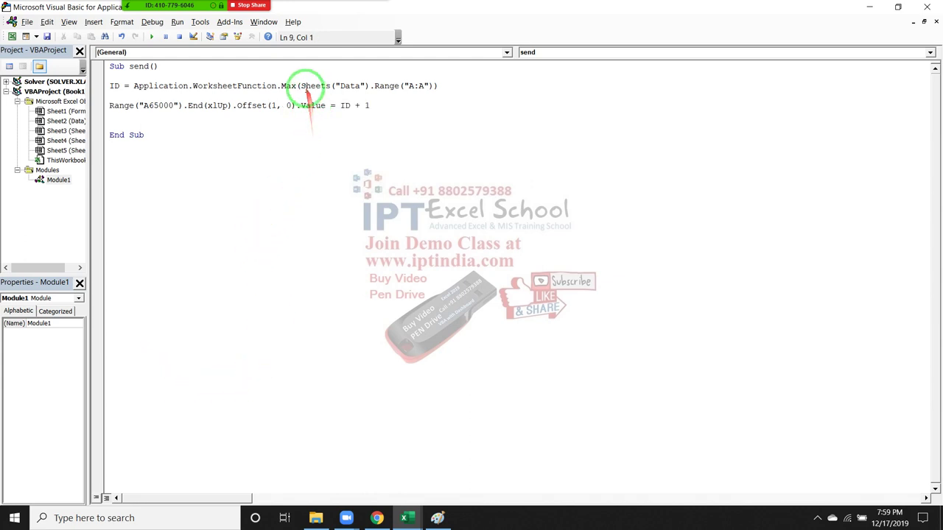
drag(300, 87, 369, 87)
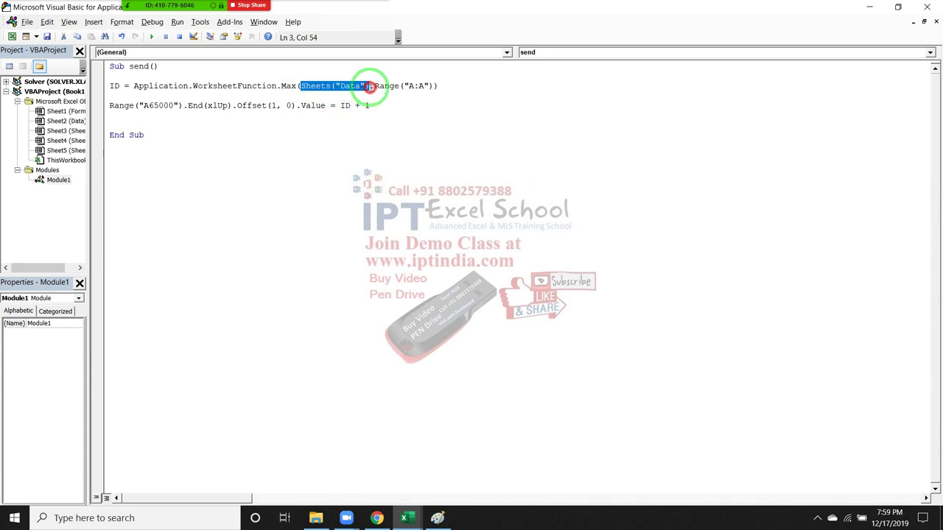
click(107, 105)
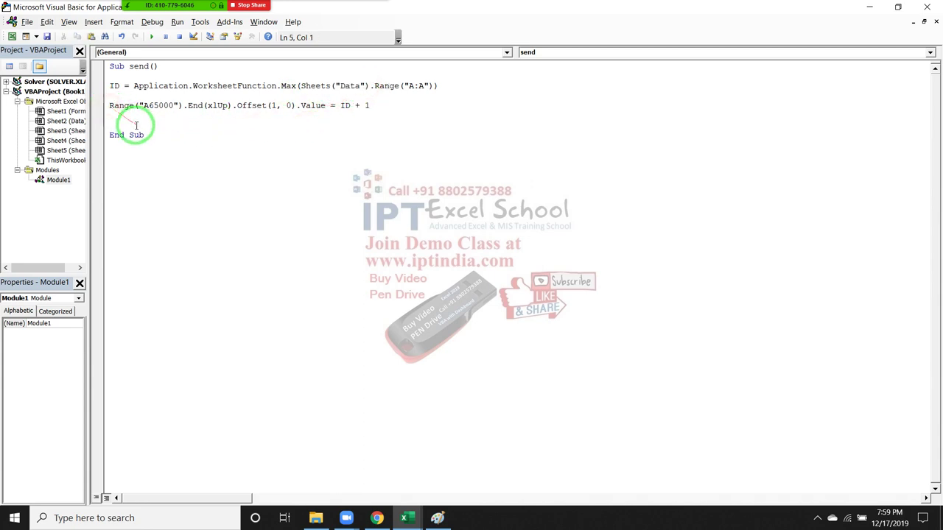
text(Sheets("Data"))
- Duplicate the ID-writing line and make the copy write Date instead of ID + 1
text(.)
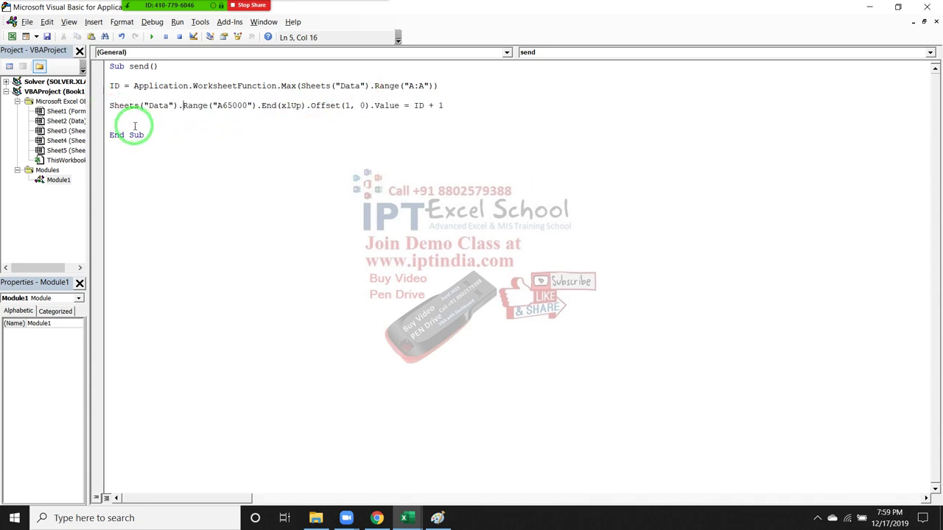
click(135, 126)
key(Return)
key(Return)
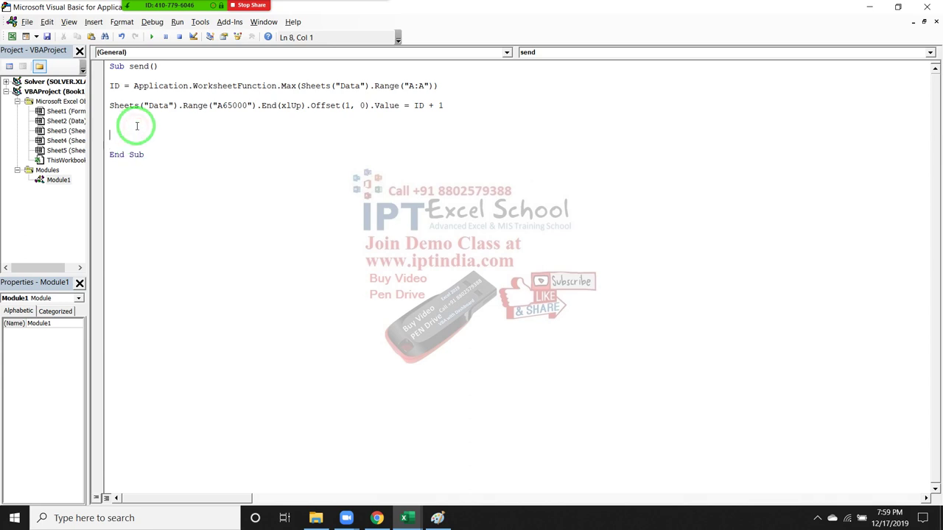
key(shift+Up)
key(ctrl+c)
key(ctrl+v)
key(ctrl+v)
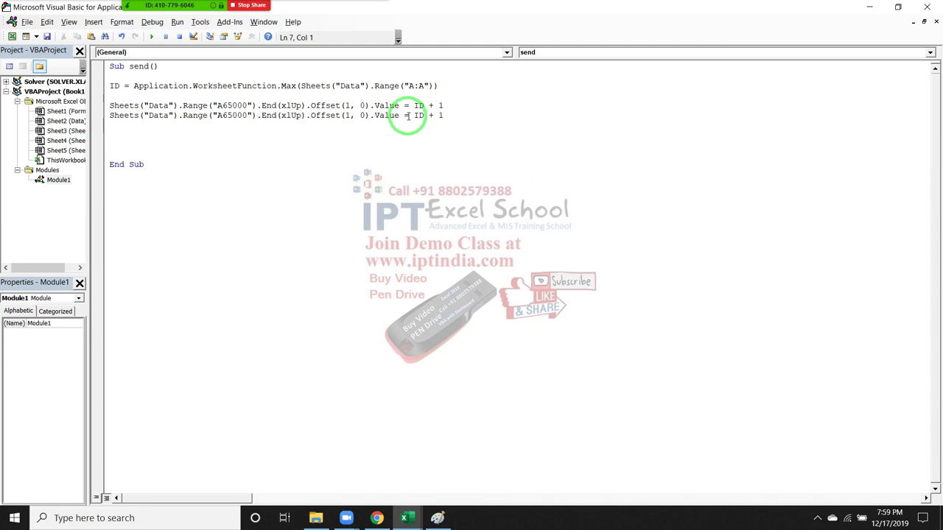
drag(408, 116, 461, 115)
text(da)
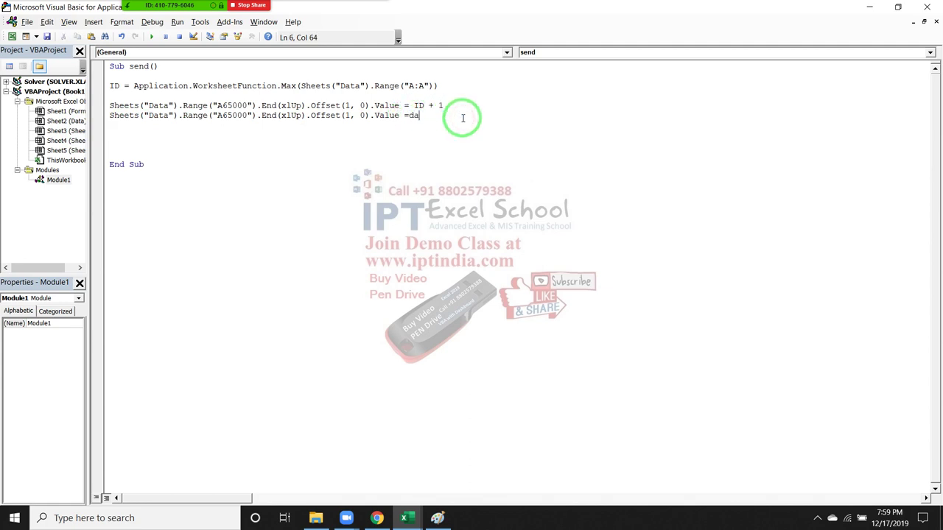
text(te)
click(259, 134)
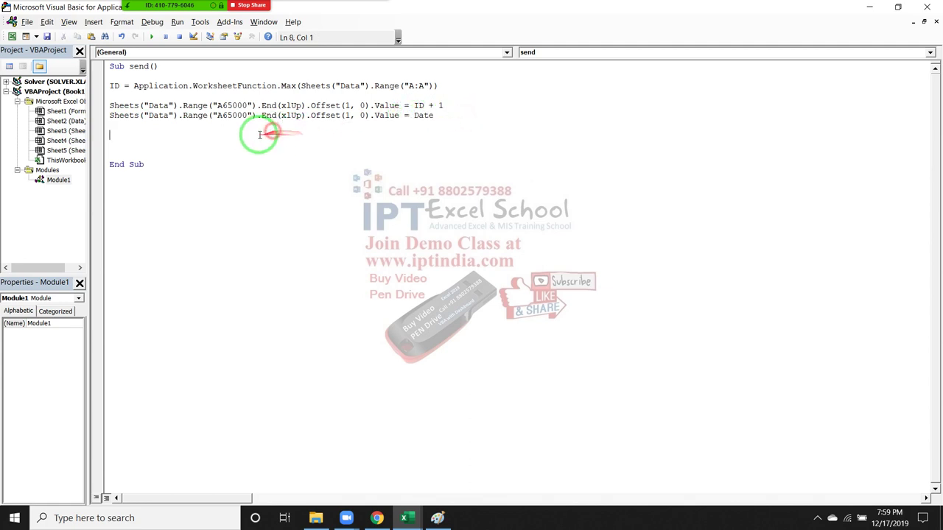
- Change the Date line's offset to Offset(0, 1) so it lands beside the ID
click(173, 125)
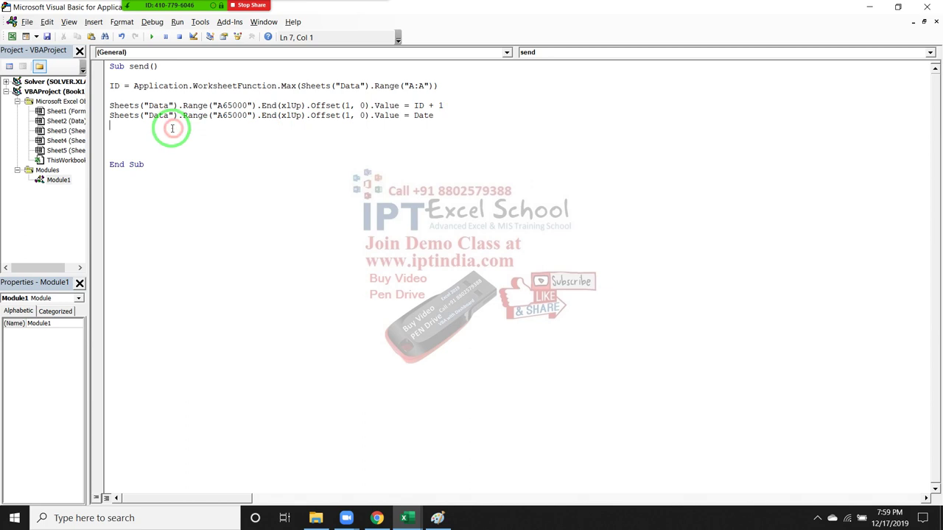
click(349, 115)
key(BackSpace)
text(0)
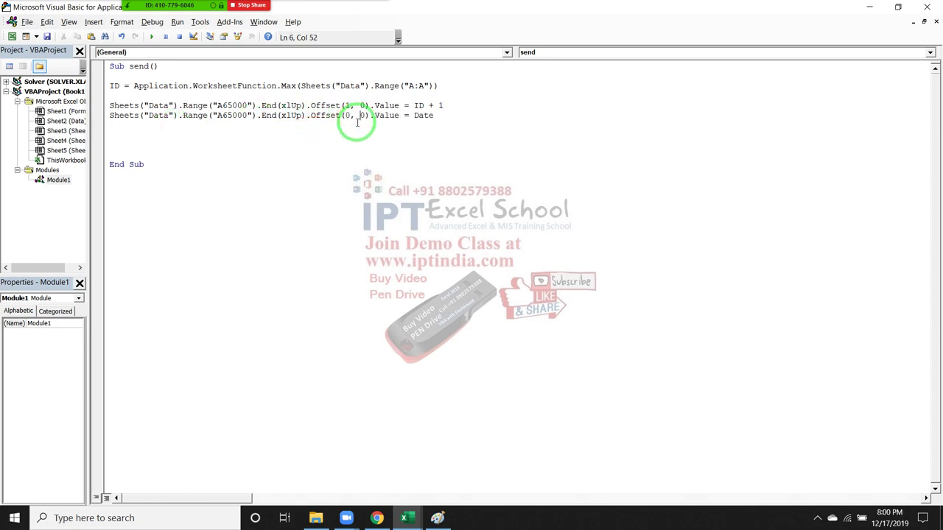
key(Delete)
text(1)
- Add a time line writing Format(Now, "HH:MM:SS") to Offset(0, 2)
key(ctrl+v)
click(353, 125)
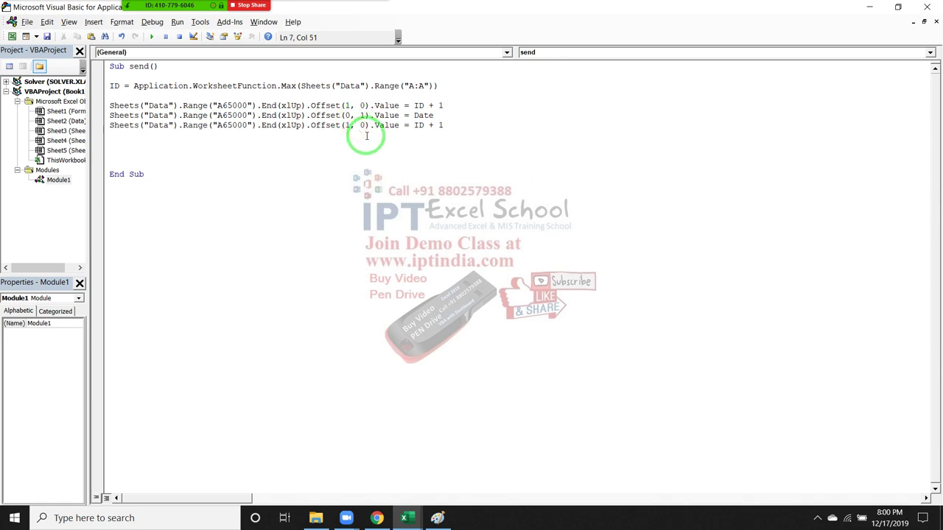
key(Delete)
text(0)
key(Delete)
text(2)
drag(413, 126, 467, 128)
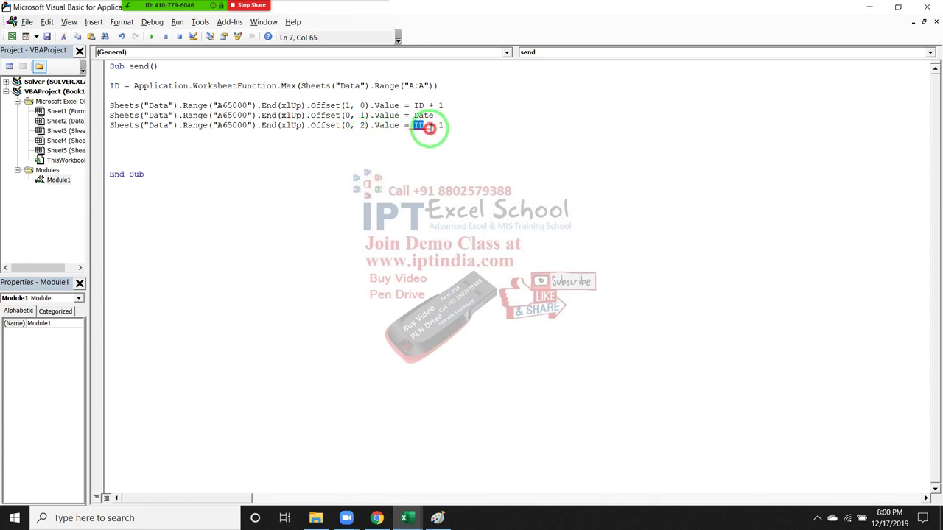
text(format)
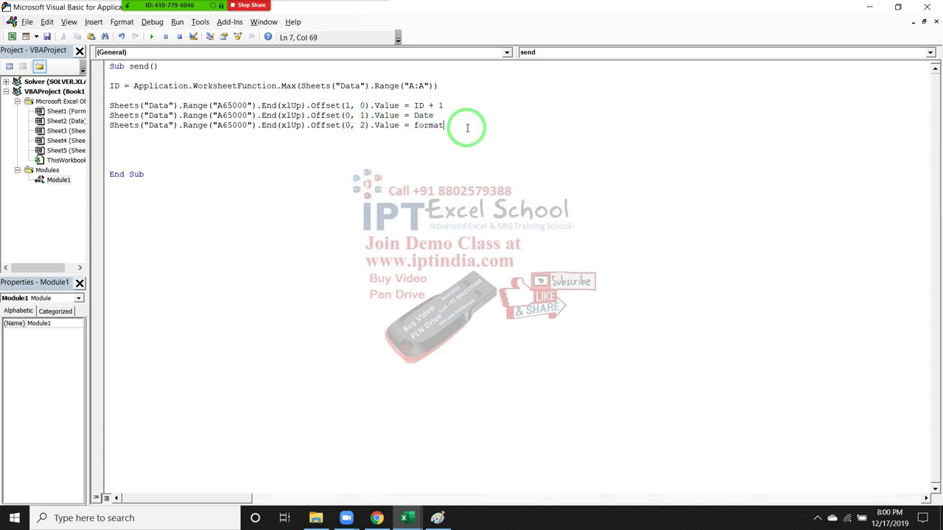
text((now)
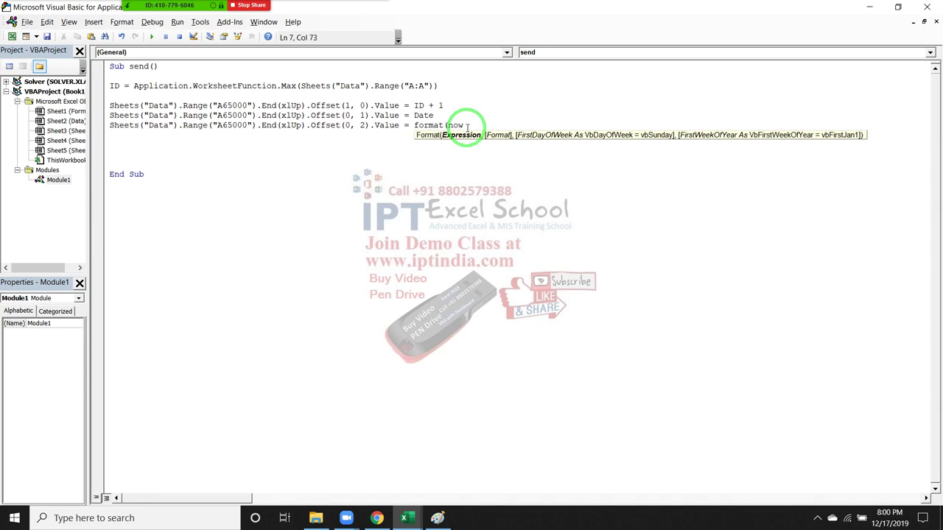
text(,"HH:MM:S)
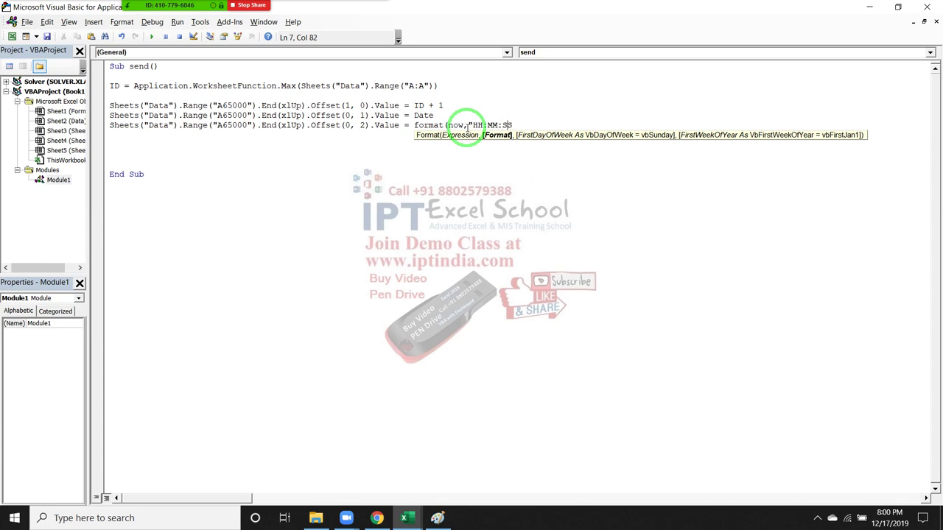
text(S)
key(Down)
key(Return)
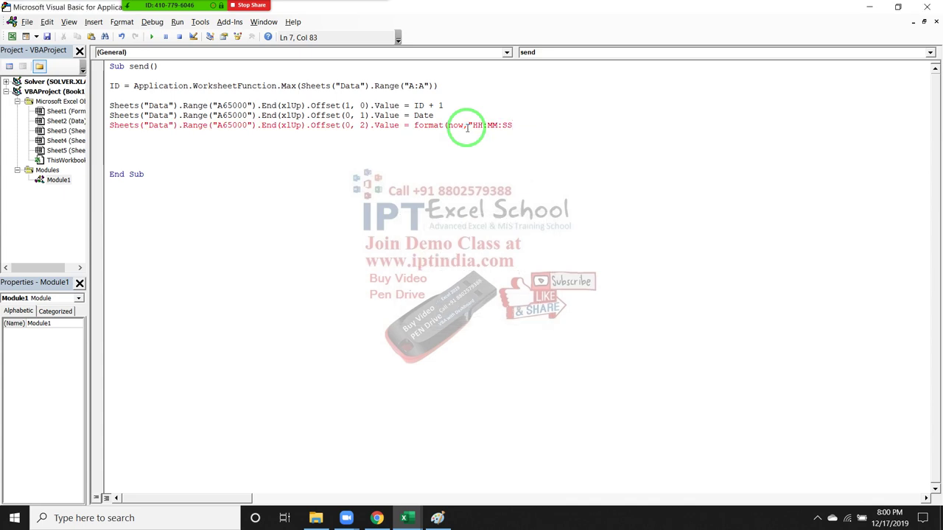
text(")
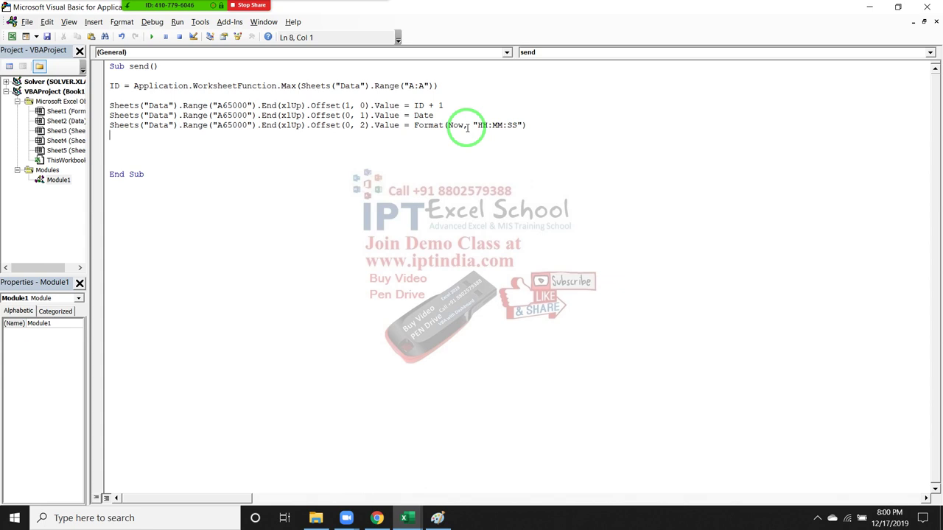
- Duplicate the time line as the start of a fourth-column line
drag(395, 126, 220, 135)
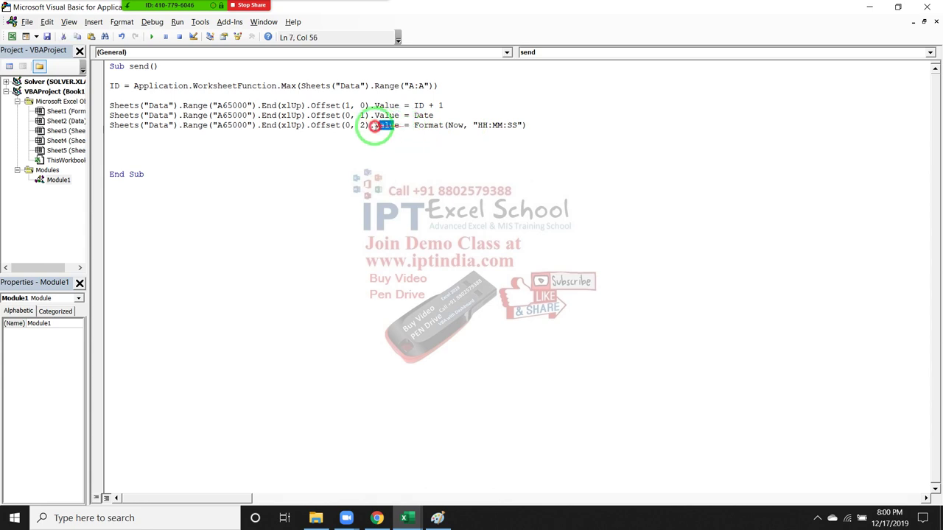
mouse_move(402, 125)
mouse_down()
mouse_move(171, 122)
mouse_move(97, 153)
mouse_up()
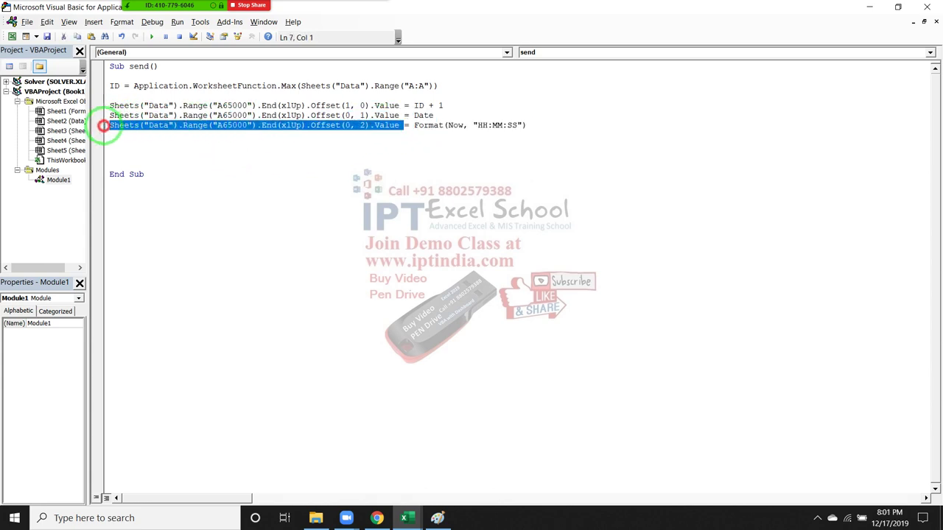
click(120, 134)
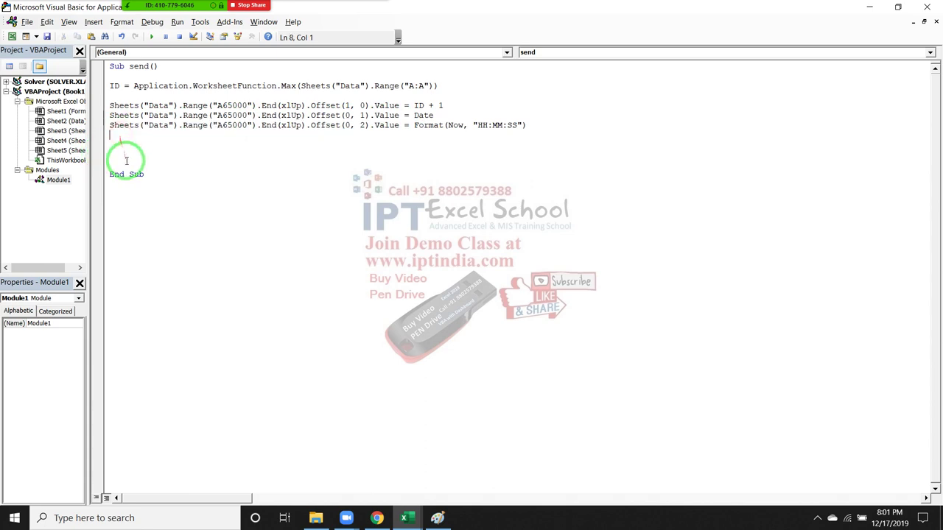
key(ctrl+v)
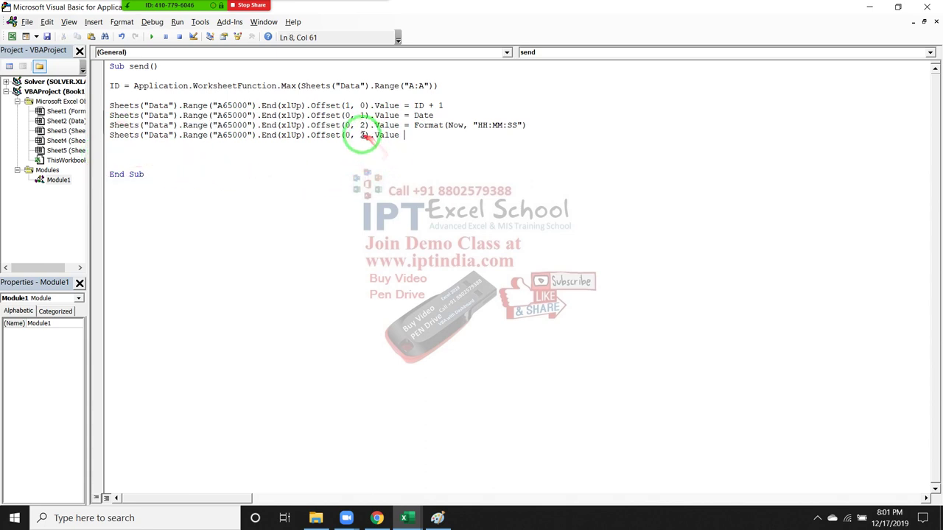
click(360, 136)
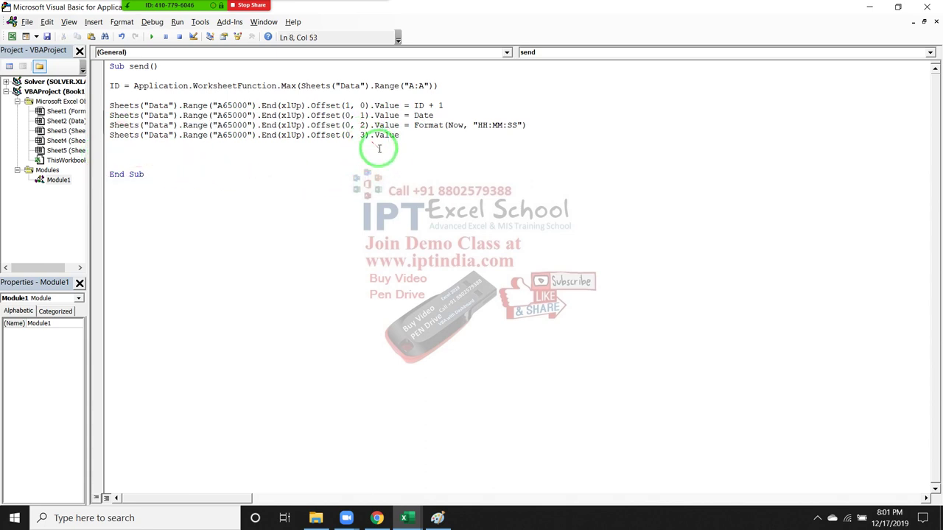
key(alt+F11)
- Confirm FName is column D on the Data sheet and First Name is cell C8 on the Form
click(215, 163)
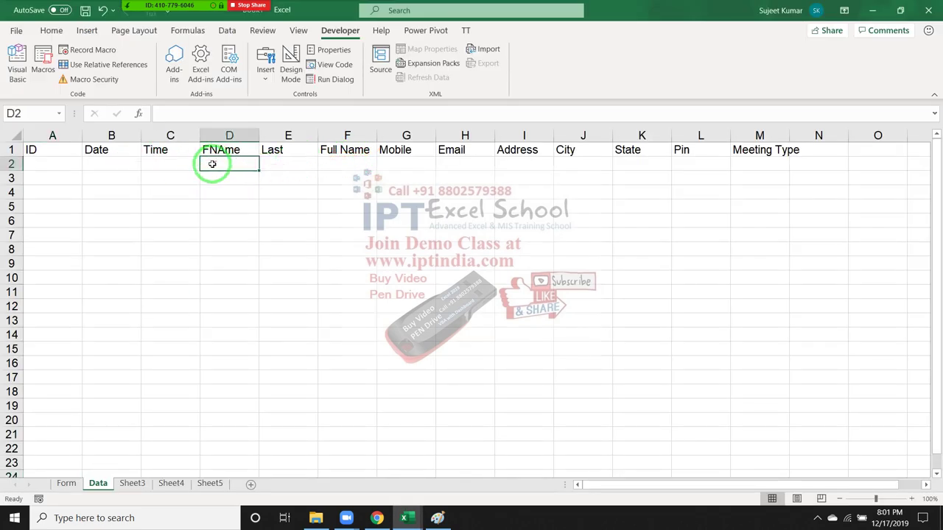
click(66, 483)
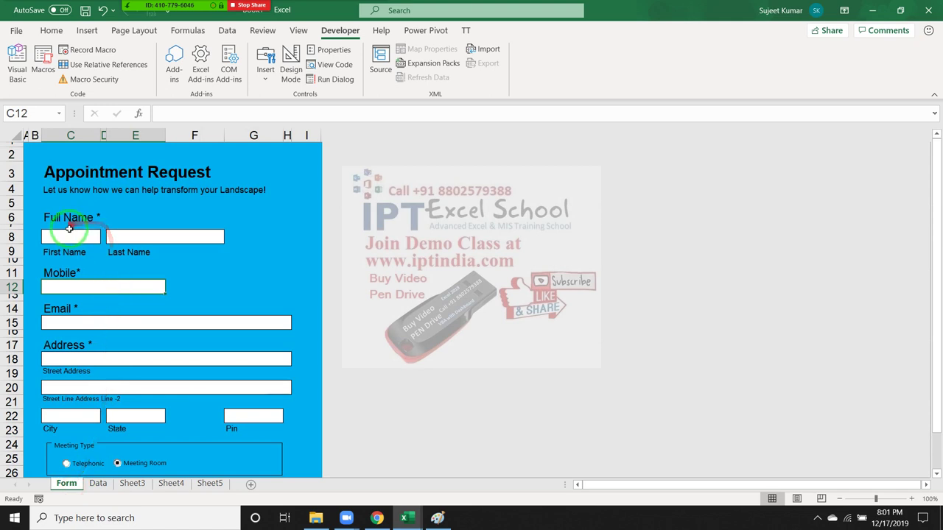
click(67, 237)
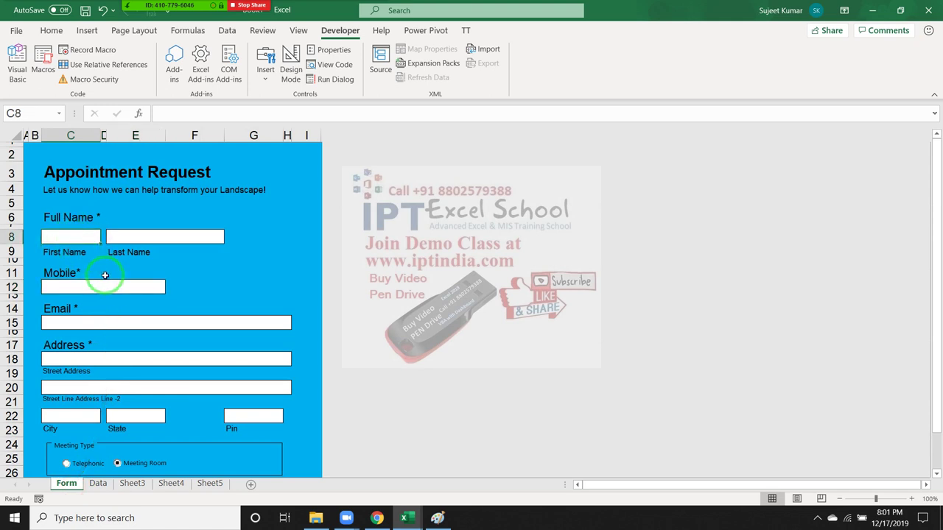
key(alt+F11)
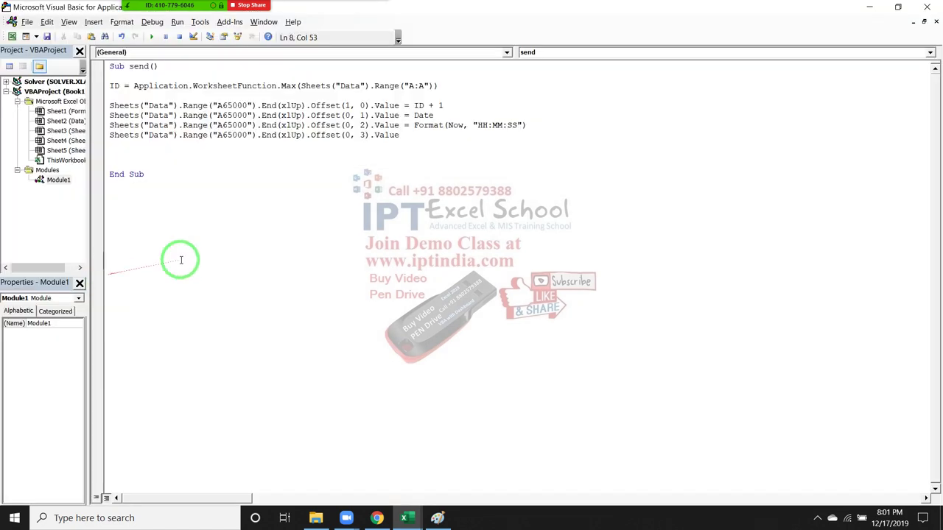
- Finish the fourth line as Offset(0, 3) = Range("C8").Value for the first name
click(415, 137)
text(=range)
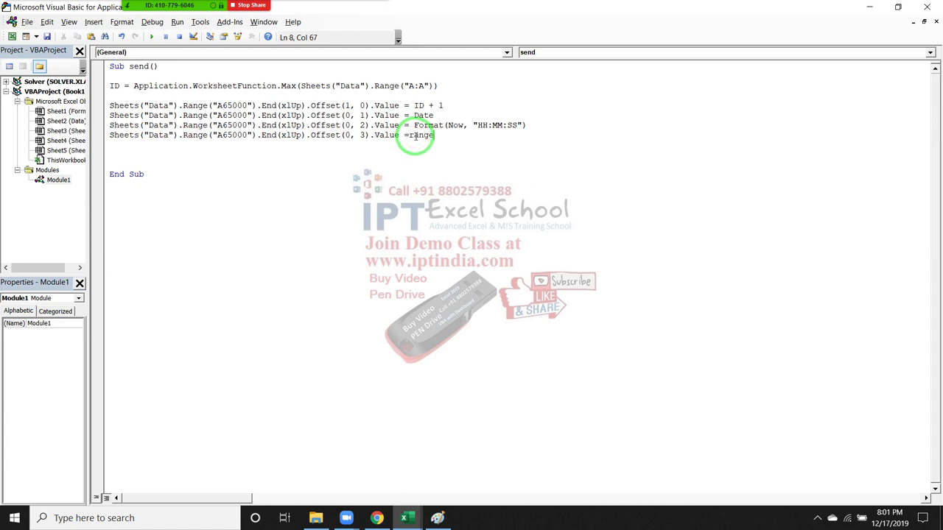
text(("C8")
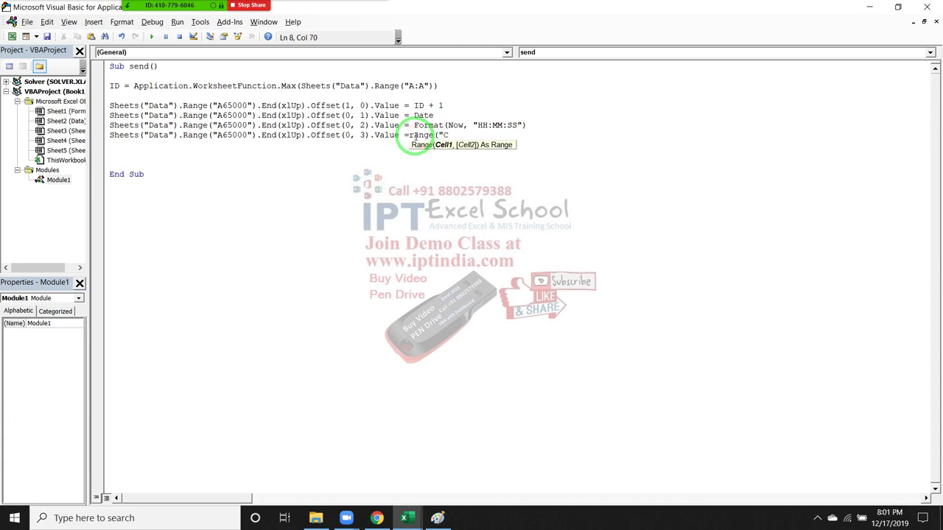
text())
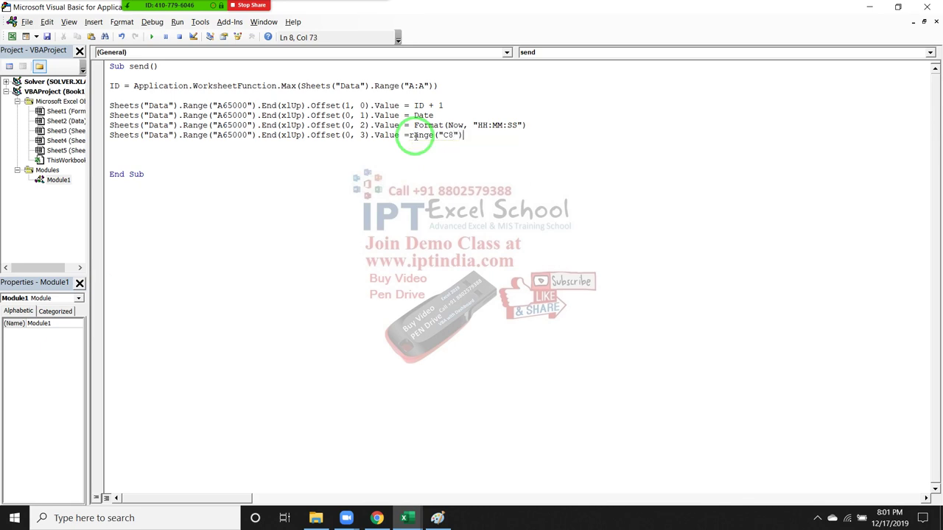
text(.va)
key(Down)
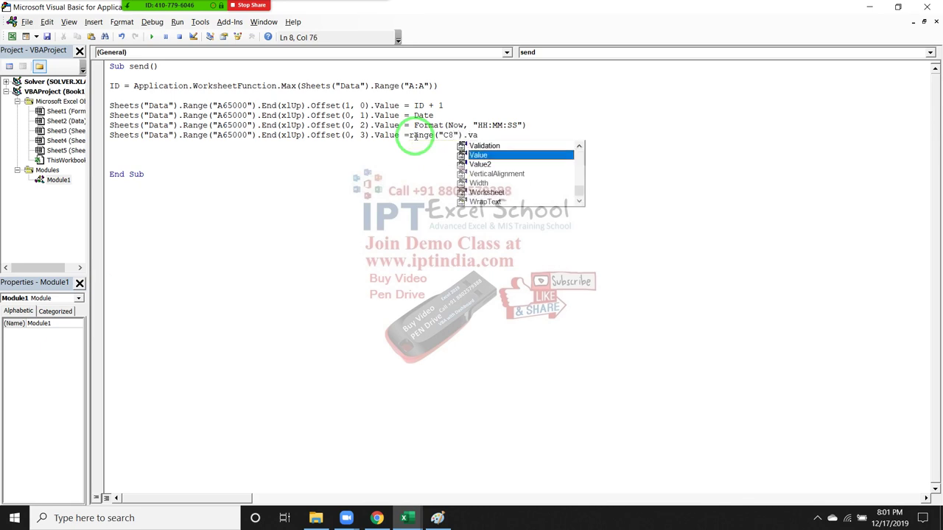
key(Down)
key(Up)
key(Tab)
key(Return)
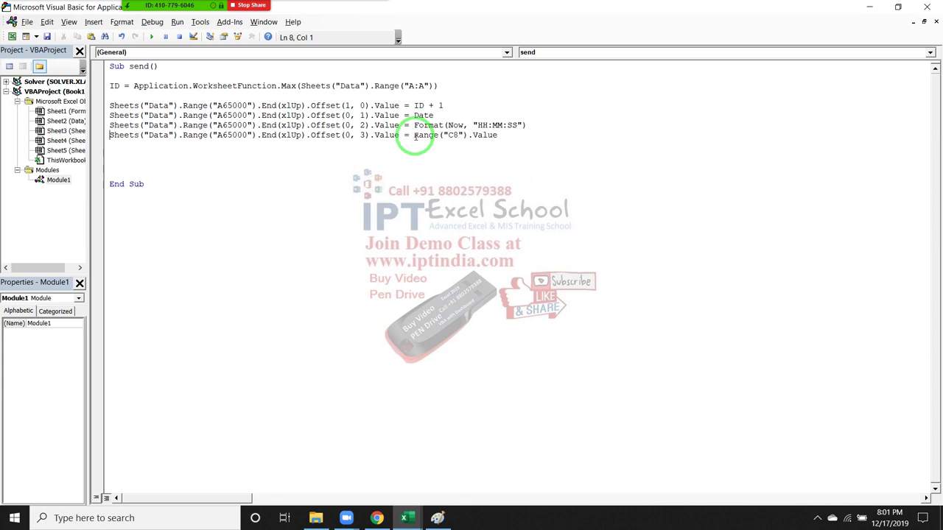
- Duplicate the first-name line for the last name in E8 at Offset(0, 4)
key(shift+Down)
key(ctrl+c)
key(ctrl+v)
key(ctrl+v)
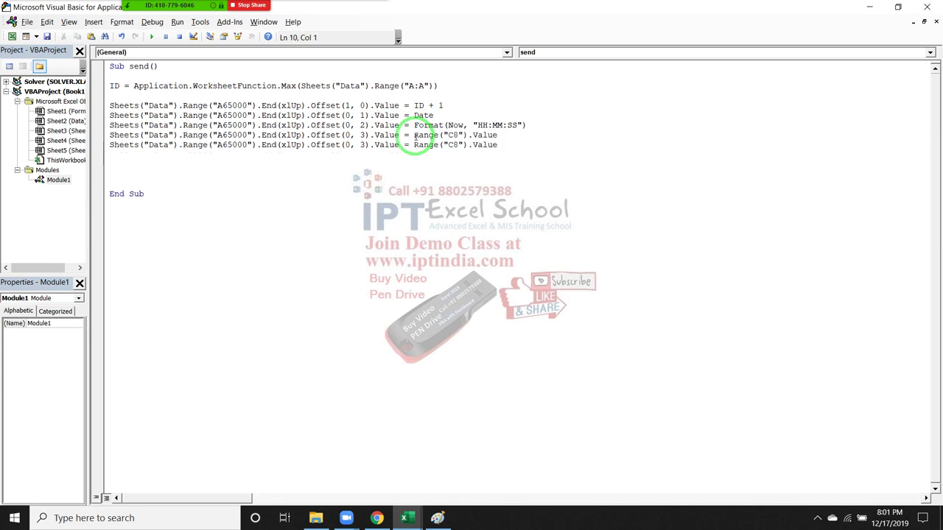
click(363, 146)
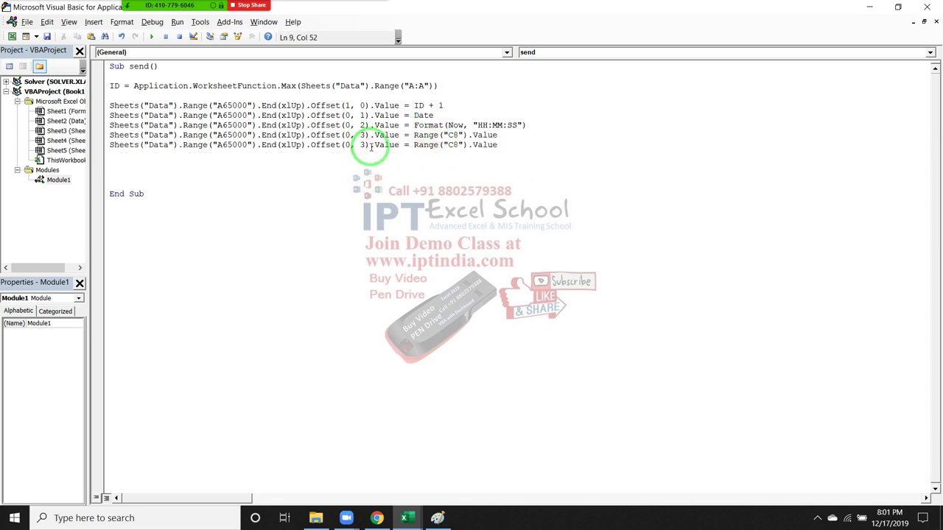
text(4)
key(alt+F11)
click(184, 236)
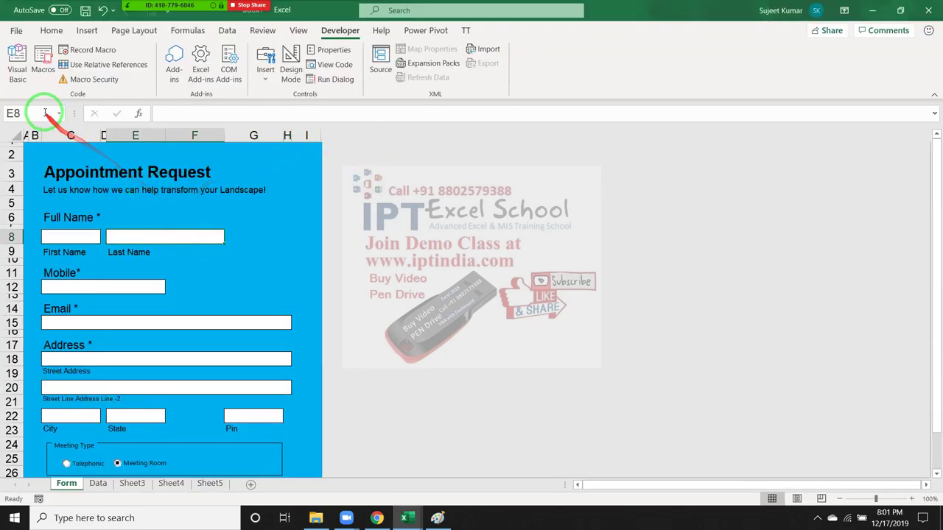
click(17, 62)
double_click(456, 146)
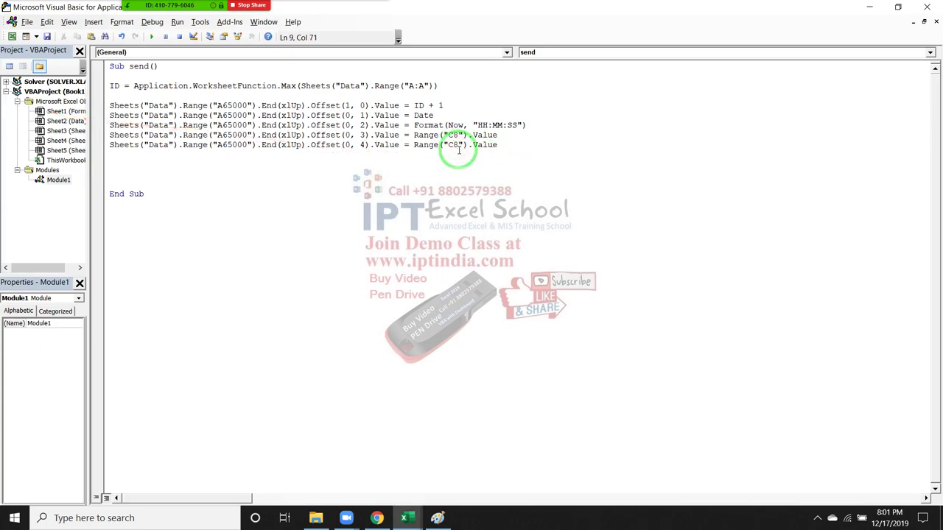
- Add an Offset(0, 5) line writing Range("e8").Value & " " & Range("C8").Value as the full name
click(335, 157)
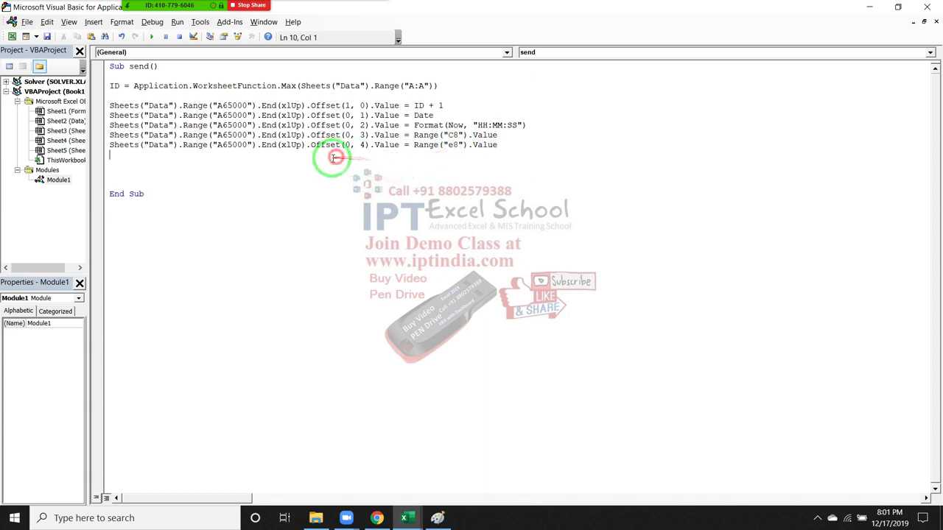
key(ctrl+v)
click(363, 155)
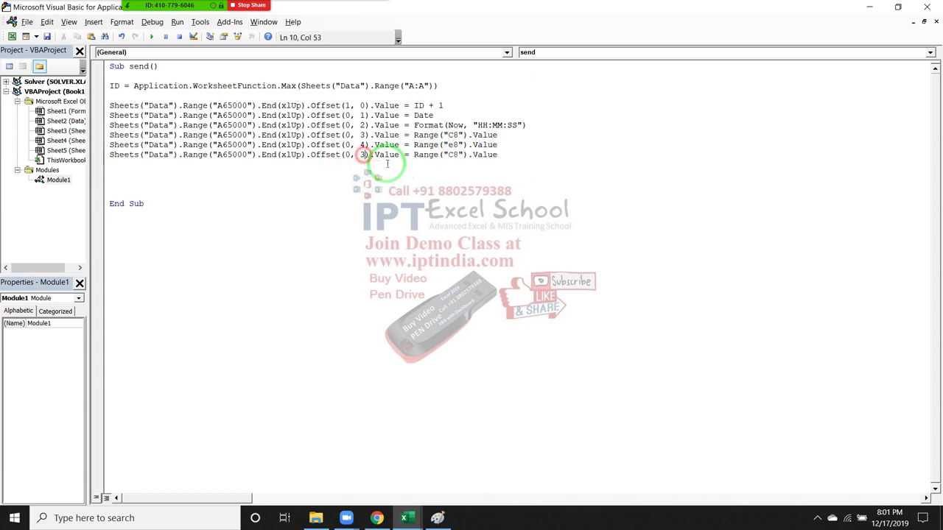
key(BackSpace)
text(5)
click(401, 174)
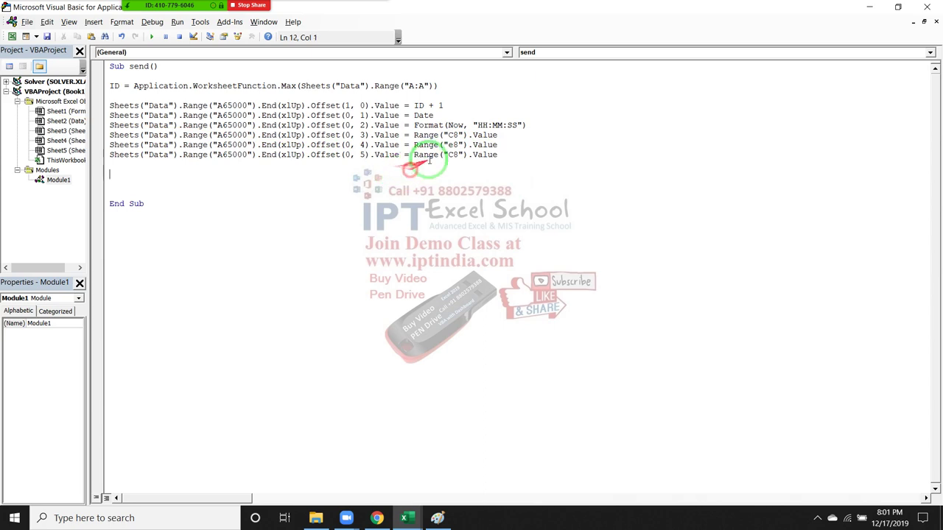
drag(414, 144, 497, 145)
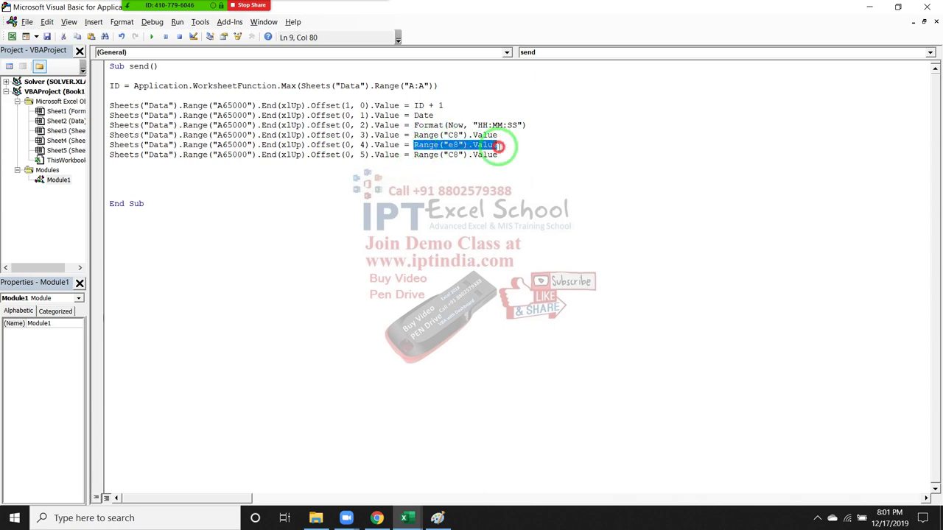
click(414, 154)
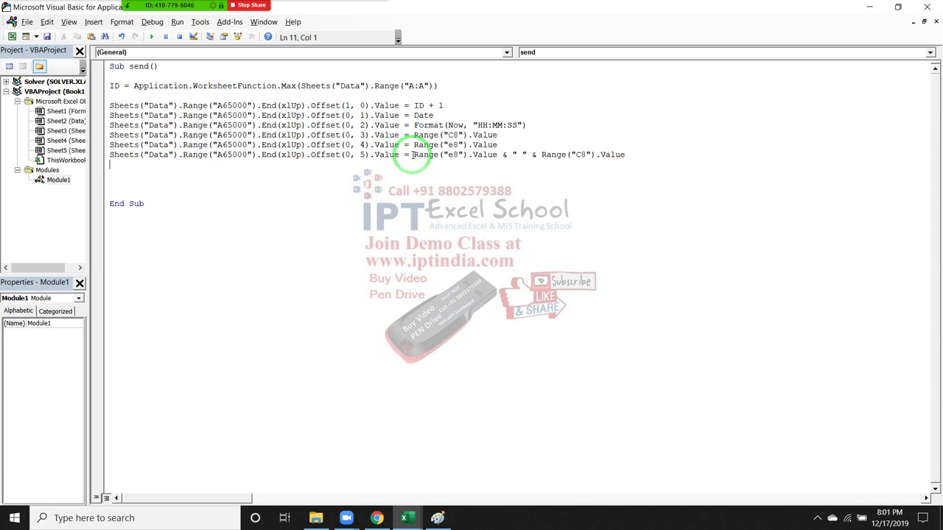
click(491, 212)
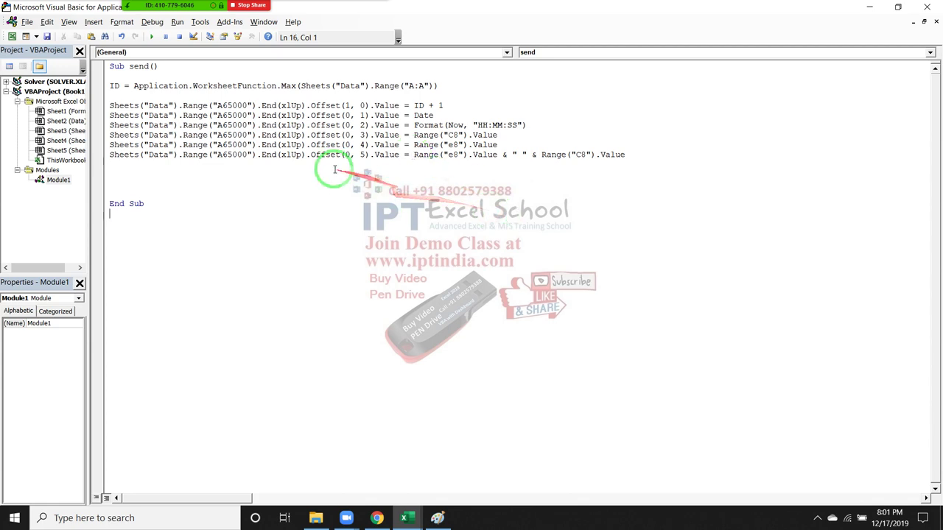
drag(499, 144, 104, 145)
- Add a line writing the e12 mobile number to Offset(0, 6)
key(ctrl+c)
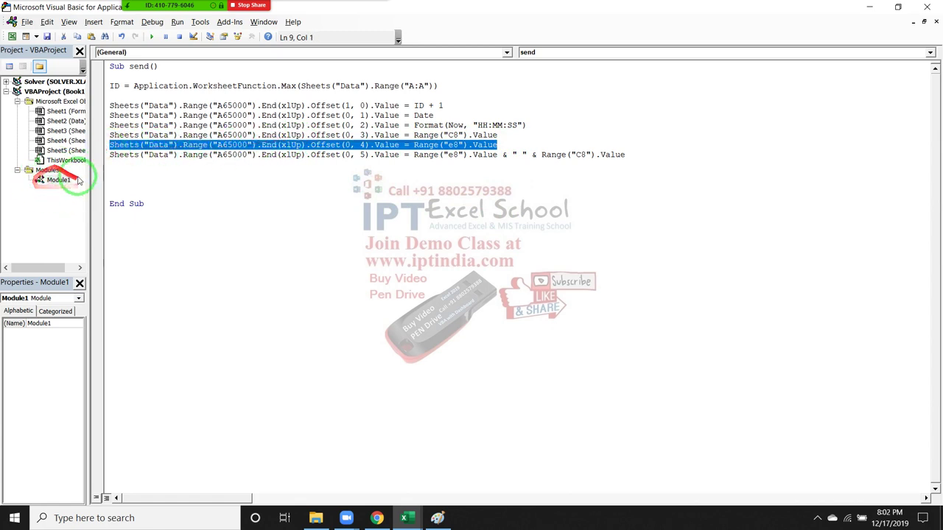
click(110, 164)
key(ctrl+v)
click(360, 164)
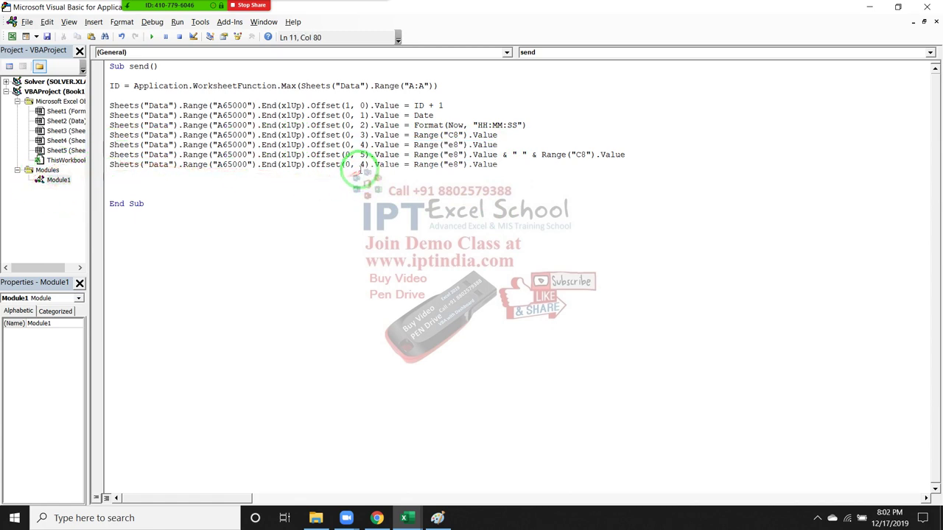
key(Delete)
text(6)
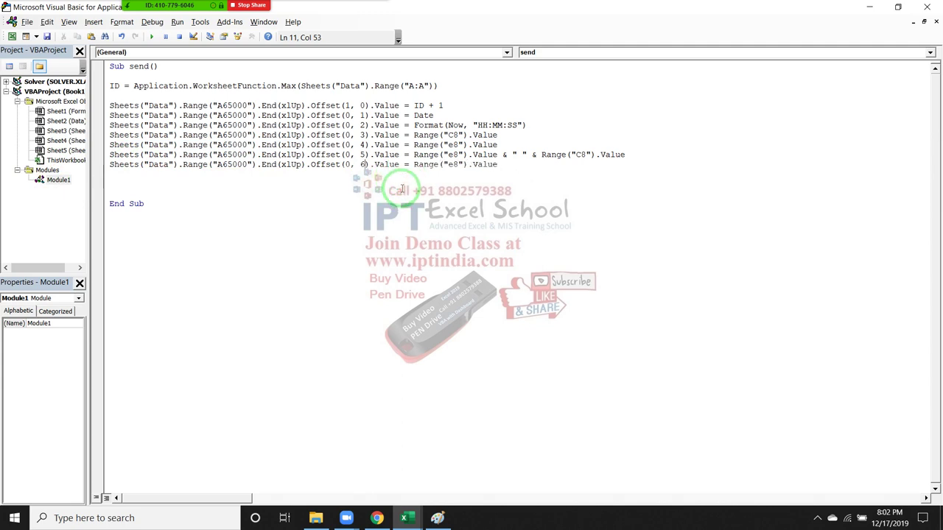
key(alt+F11)
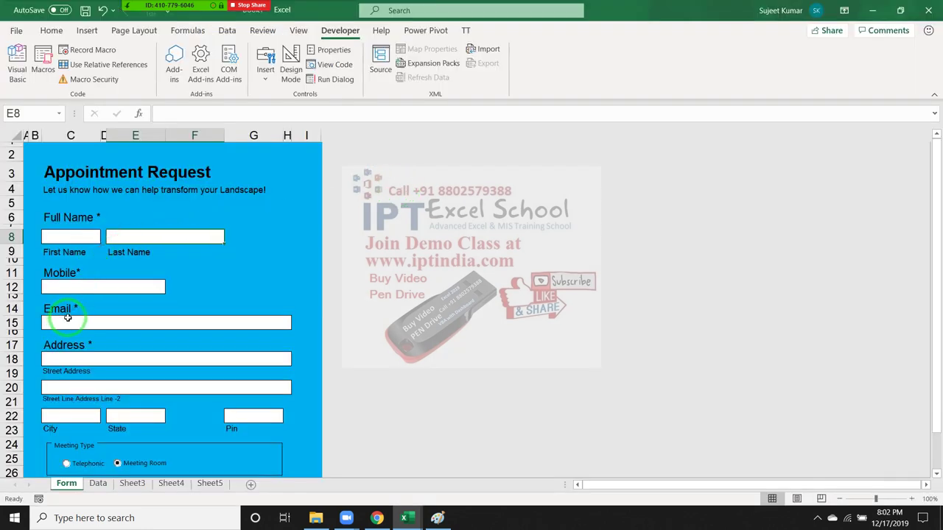
click(71, 293)
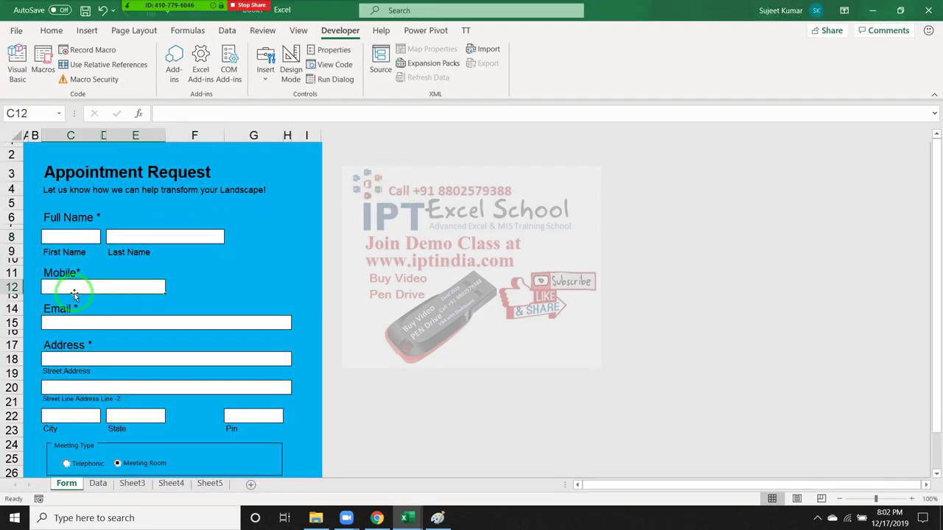
key(alt+F11)
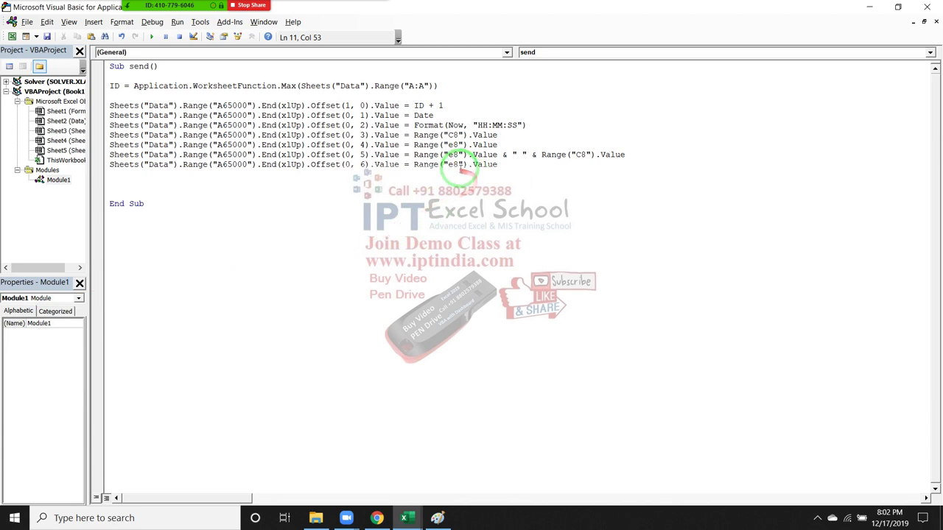
click(454, 164)
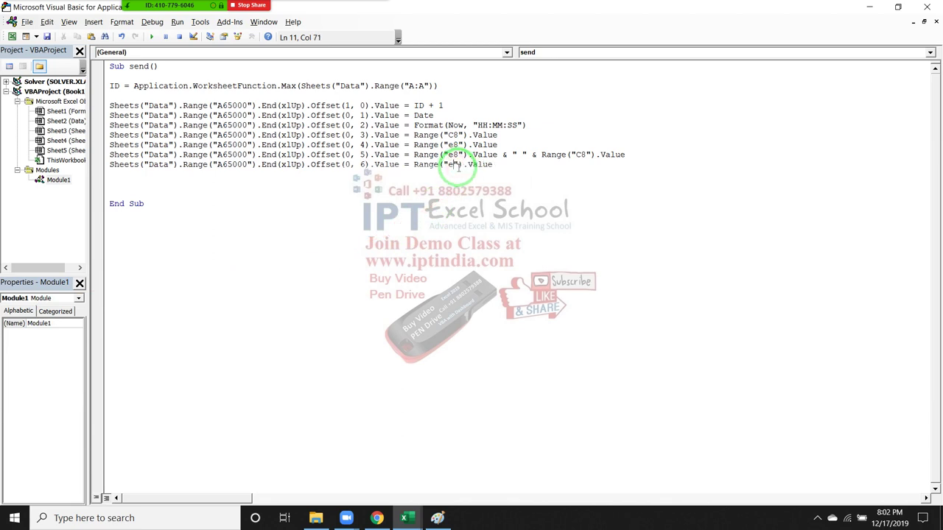
text(12)
key(Down)
- Paste another copied line and check that the Email field is cell C15 on the Form
key(ctrl+v)
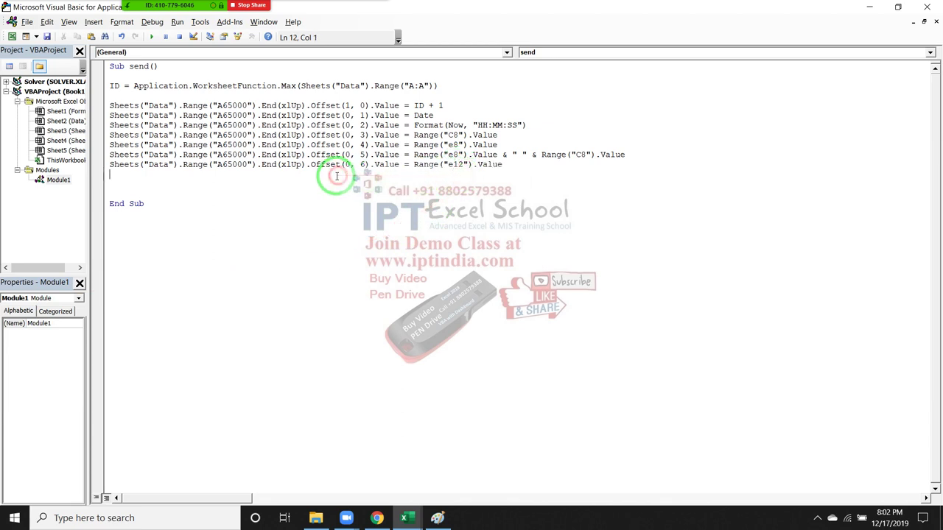
key(alt+F11)
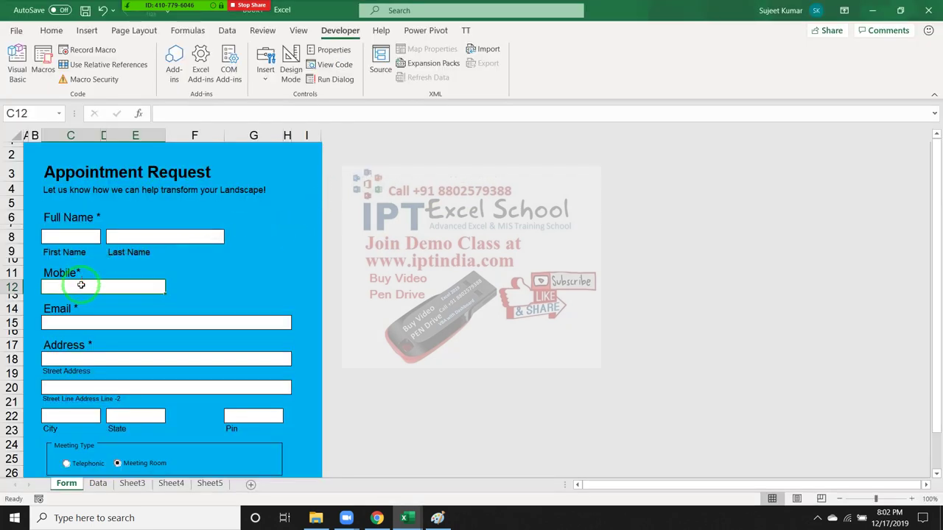
click(82, 321)
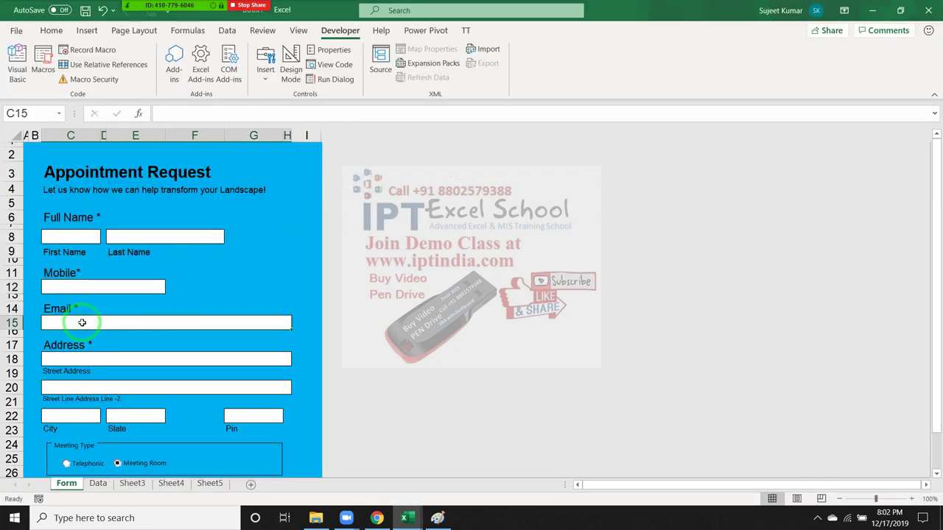
click(22, 59)
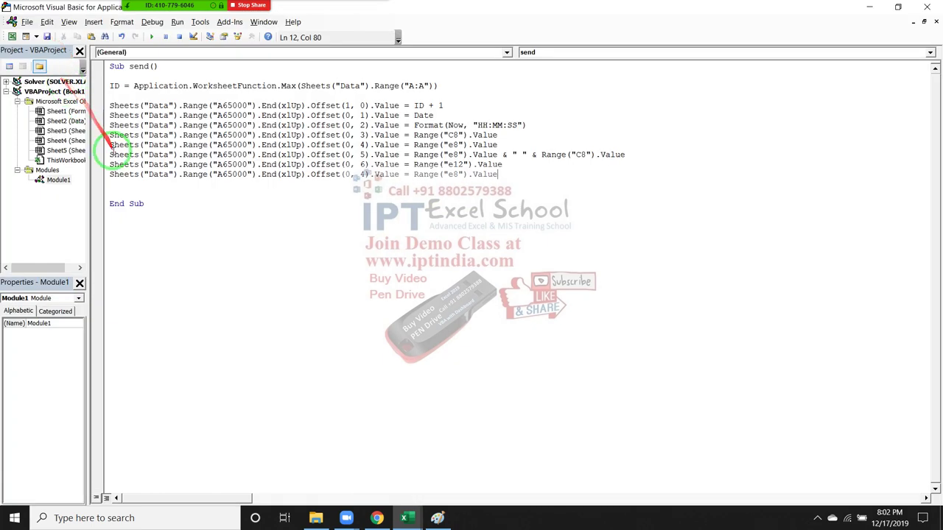
key(alt+F11)
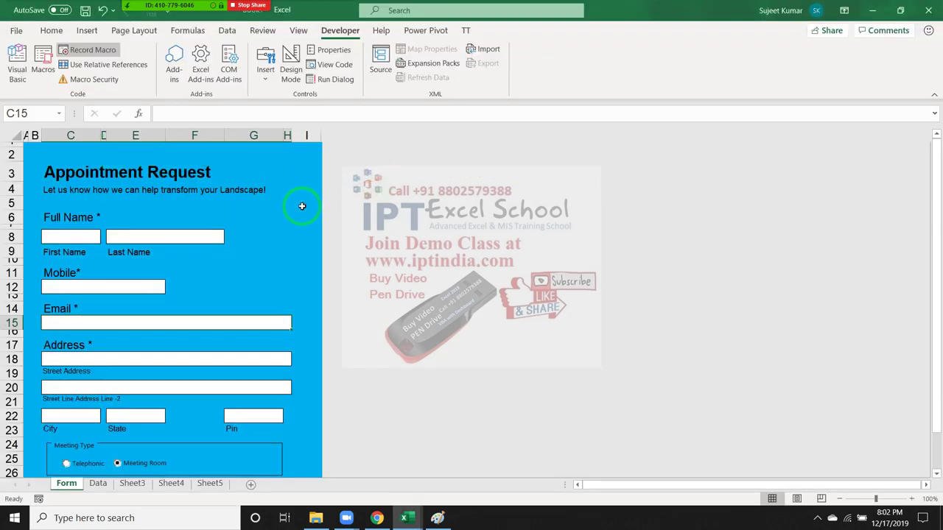
scroll(302, 207, down, 1)
scroll(301, 207, up, 2)
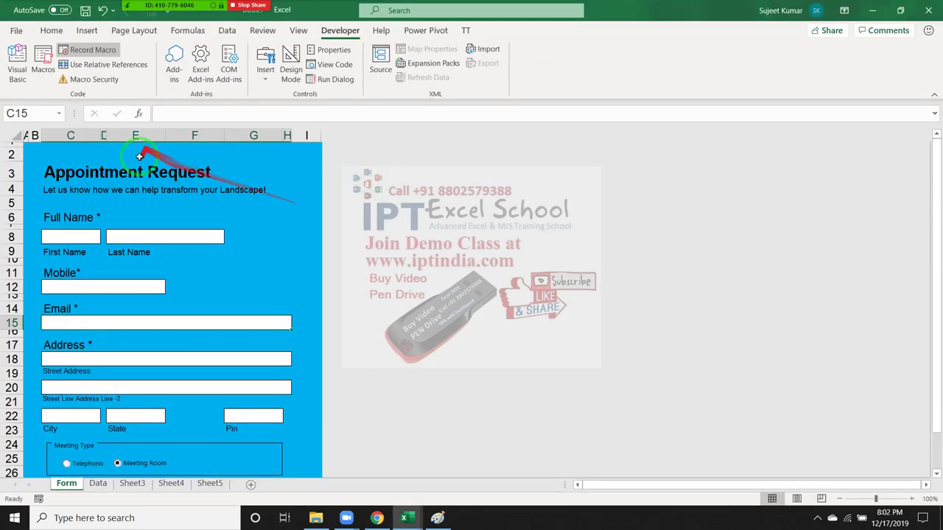
key(alt+F11)
key(alt+F11)
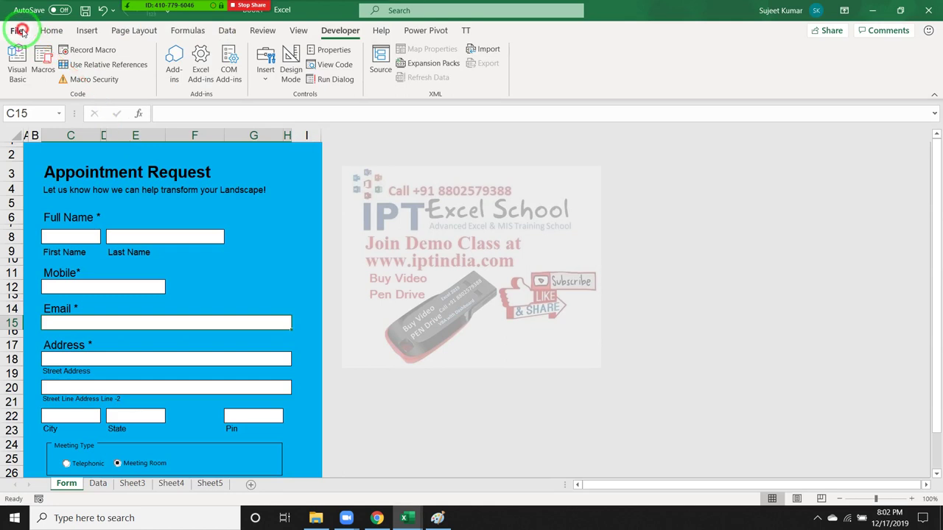
- Save the workbook as macro-enabled Form-1 in the Desktop's New folder
click(16, 30)
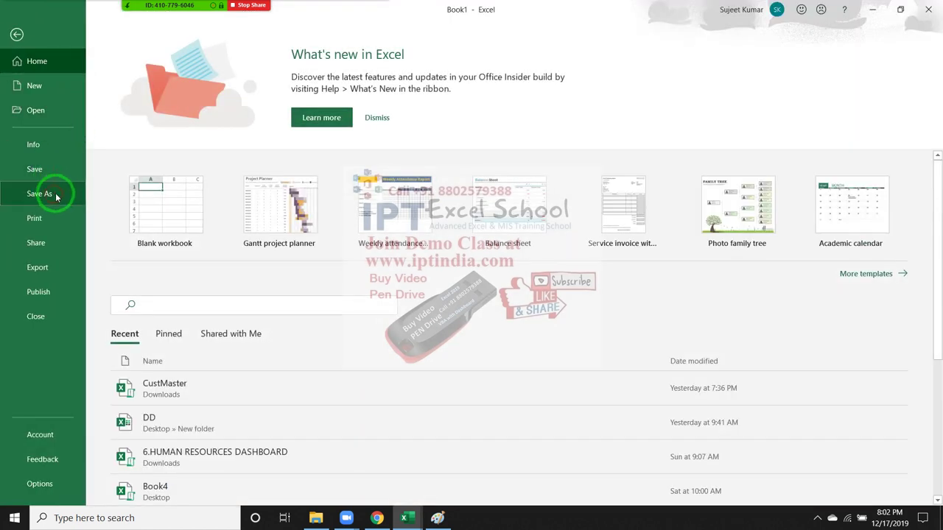
click(56, 194)
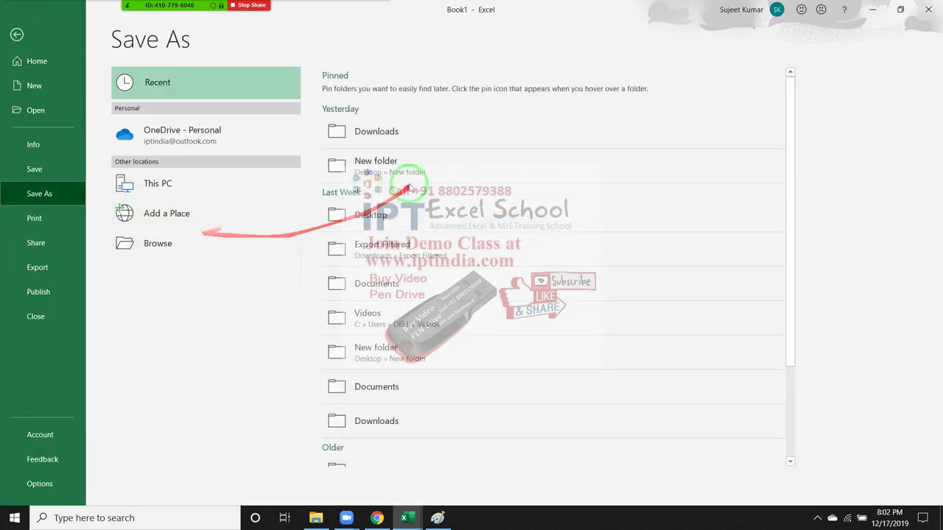
click(405, 179)
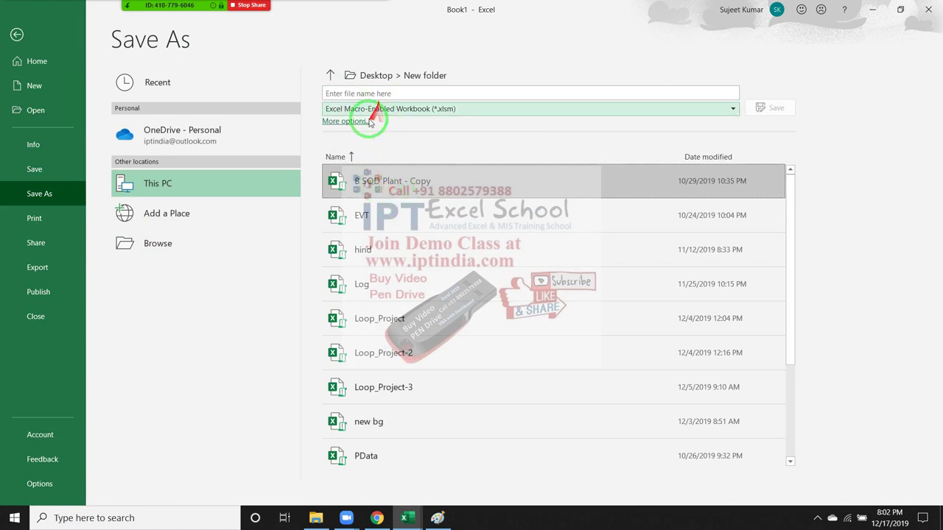
click(379, 91)
text(Form-1)
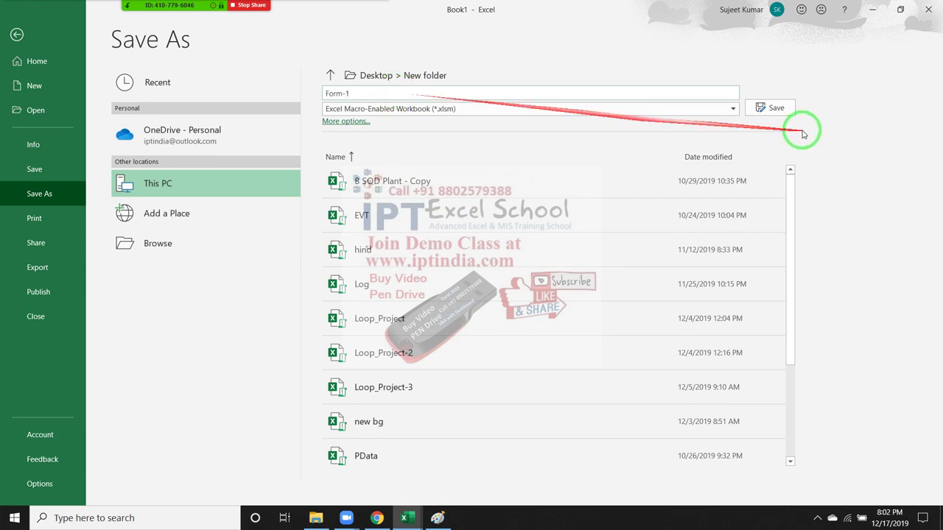
click(773, 108)
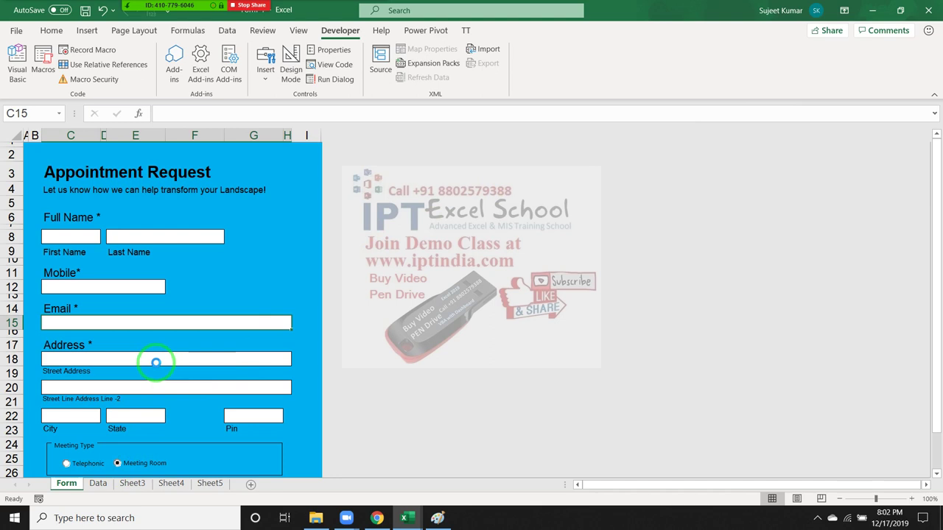
- Close the Form-1 workbook and then Excel
scroll(123, 279, down, 3)
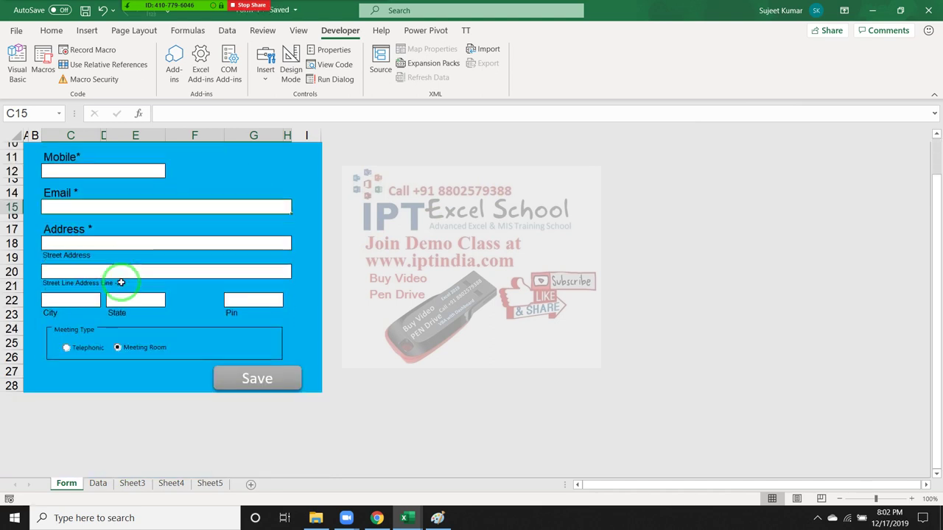
scroll(121, 282, up, 3)
scroll(125, 280, down, 2)
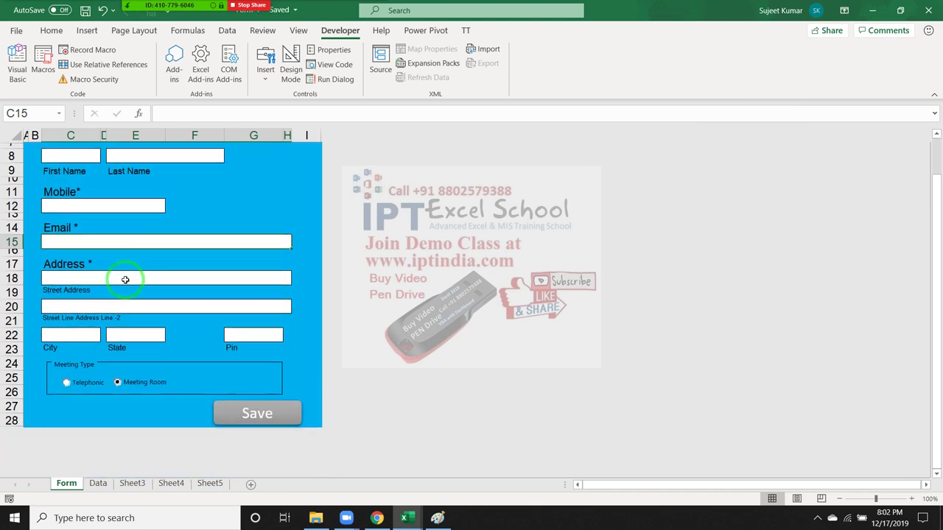
scroll(125, 280, up, 2)
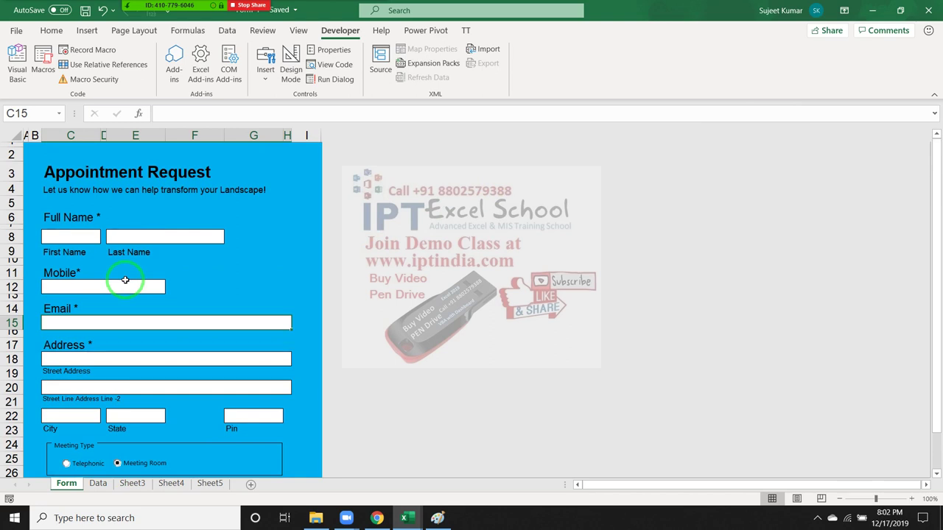
scroll(125, 280, down, 2)
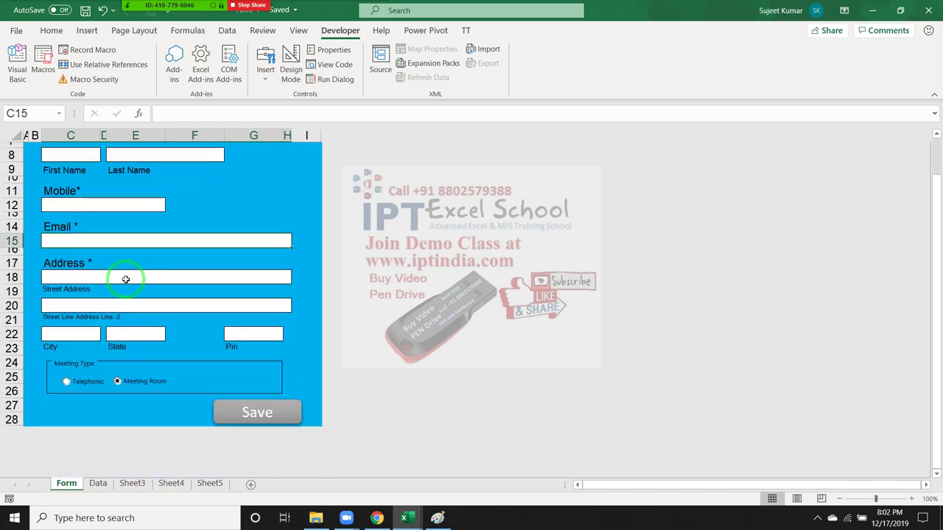
click(927, 10)
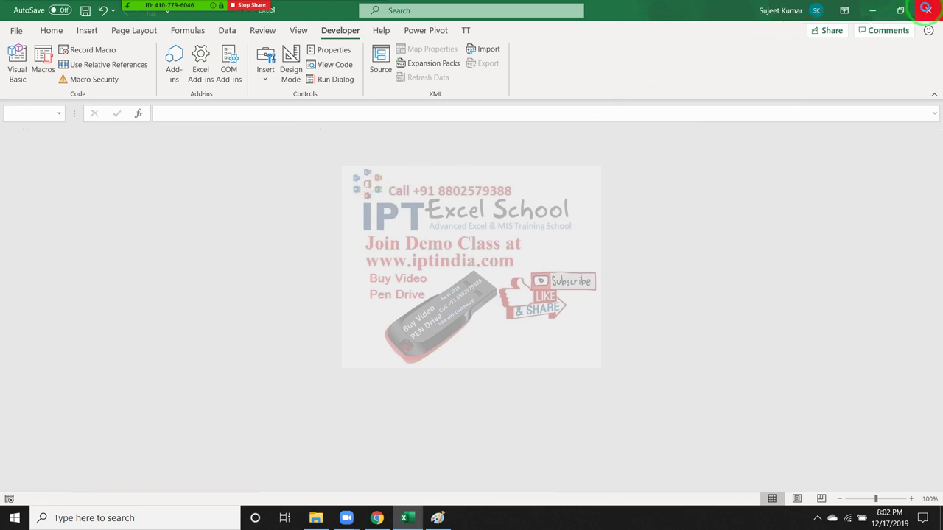
click(922, 10)
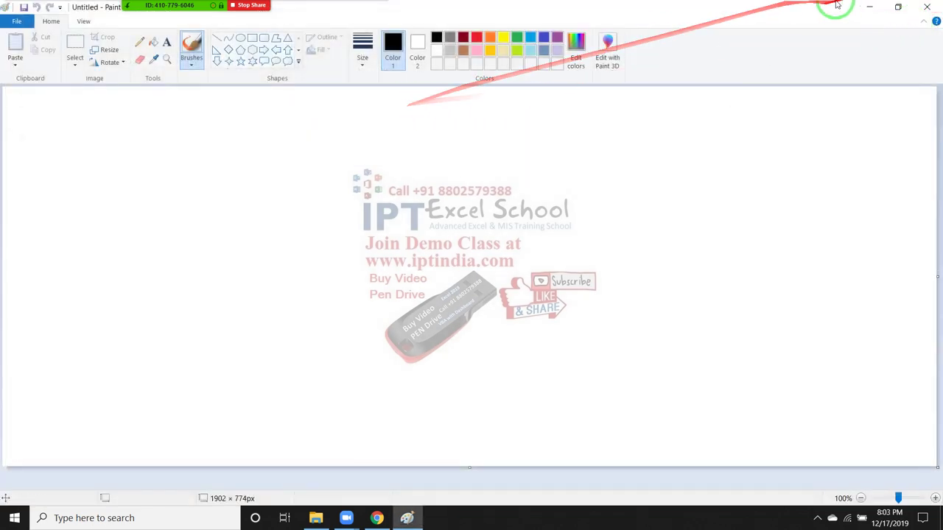
- Open the Code conversation in Gmail and start a reply to the latest message
click(869, 8)
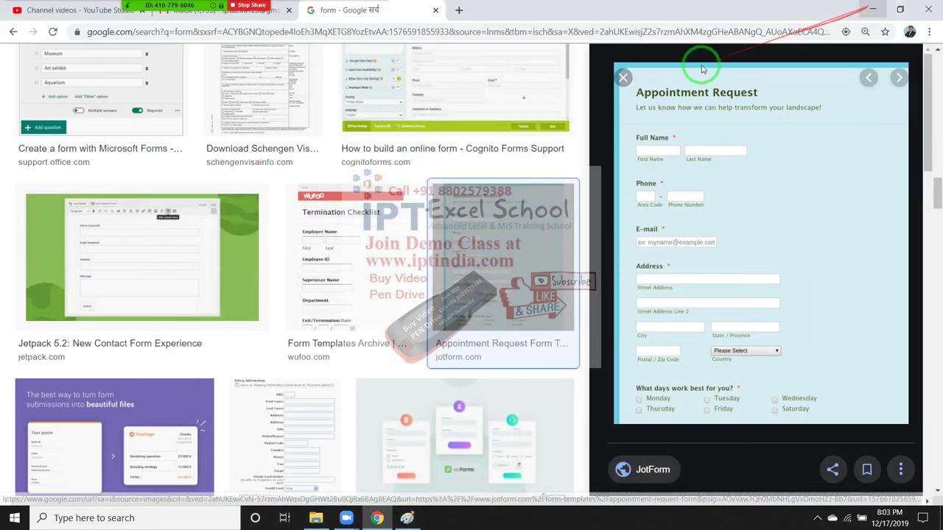
click(110, 11)
click(188, 10)
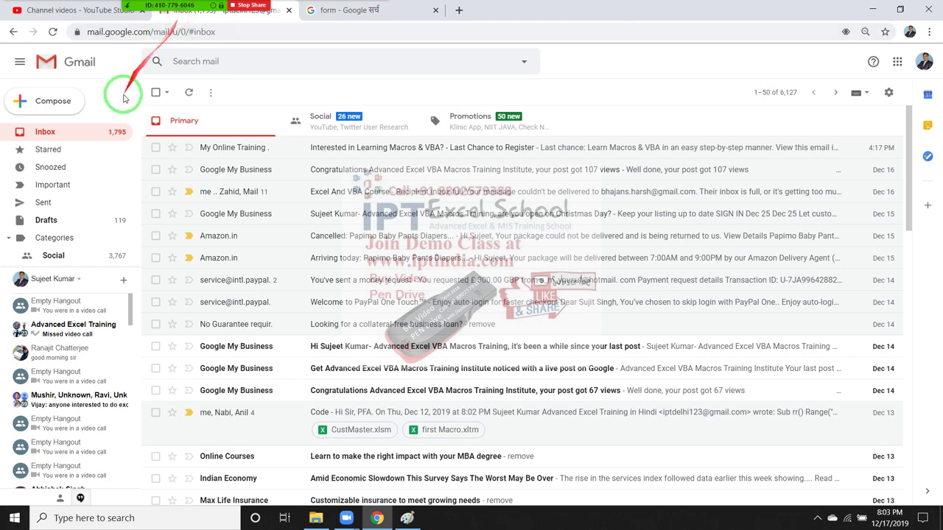
click(281, 431)
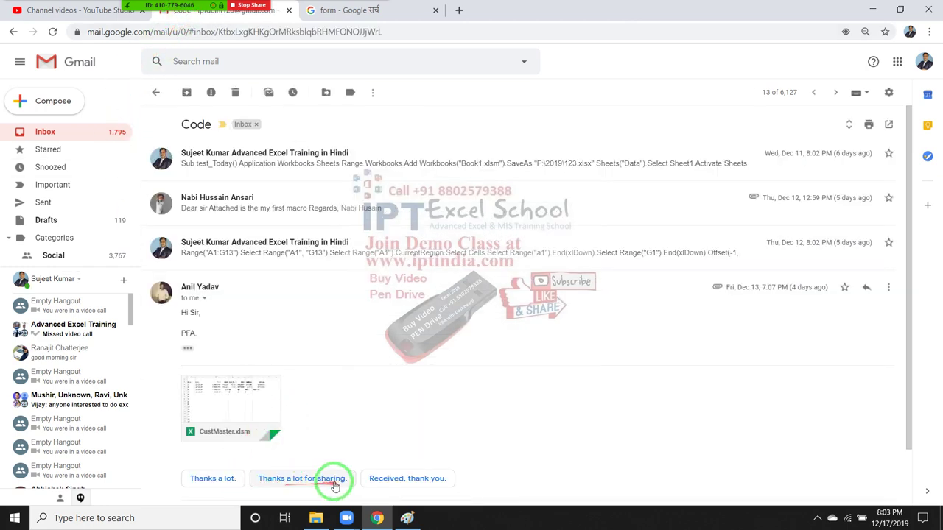
scroll(288, 475, down, 1)
click(217, 462)
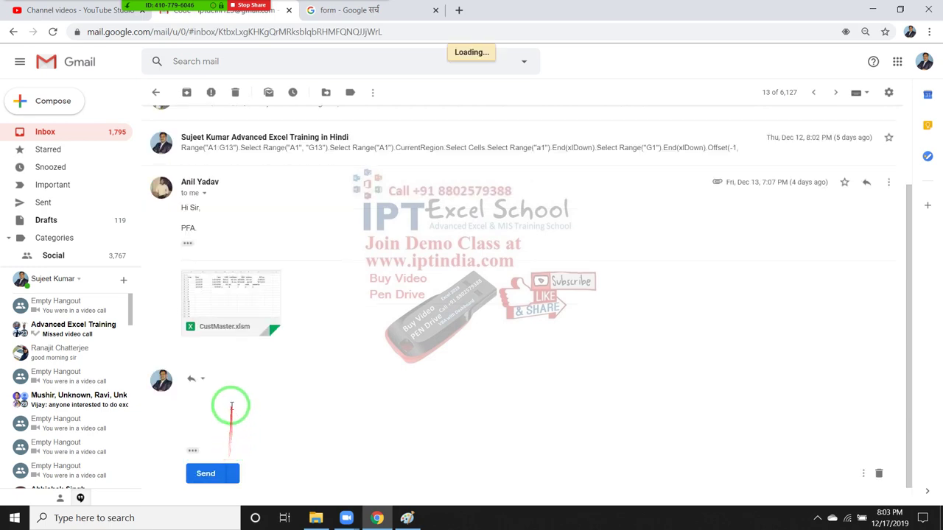
- Attach Form-1.xlsm from Desktop > New folder to the reply
click(268, 469)
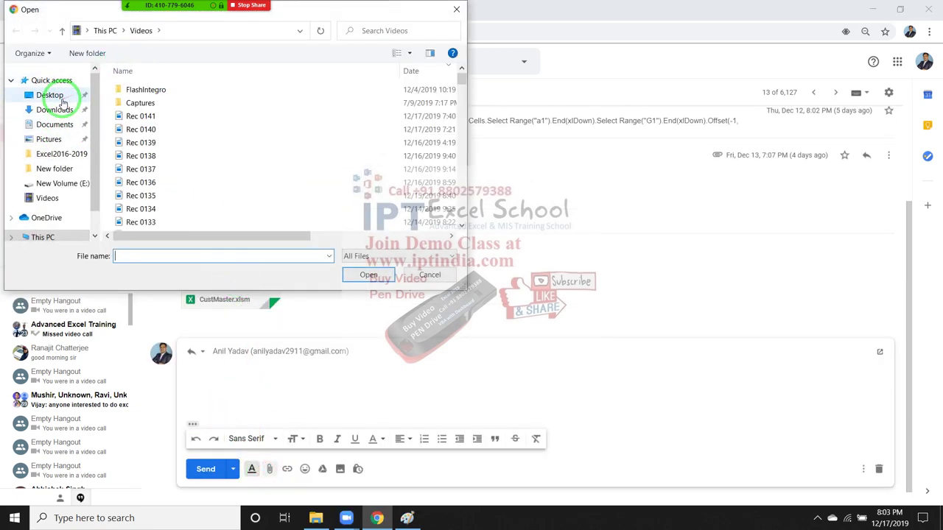
click(50, 95)
double_click(140, 90)
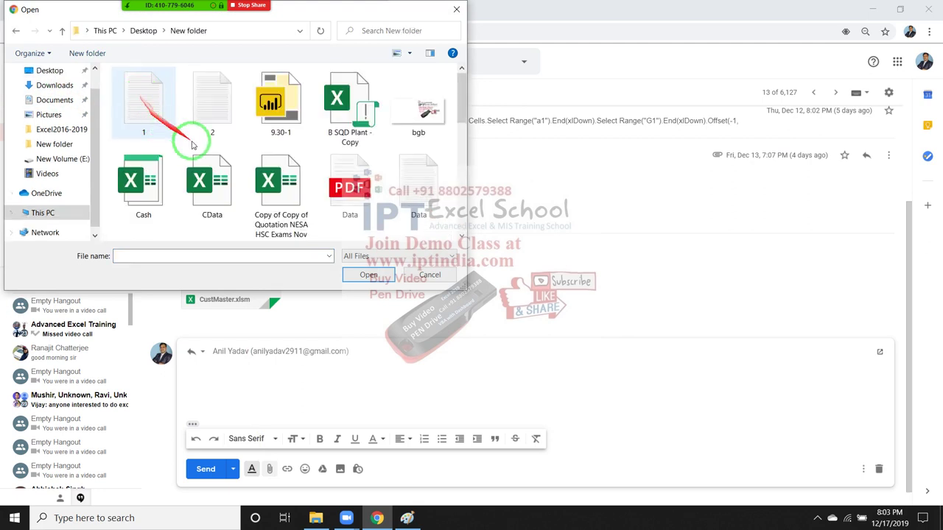
click(268, 201)
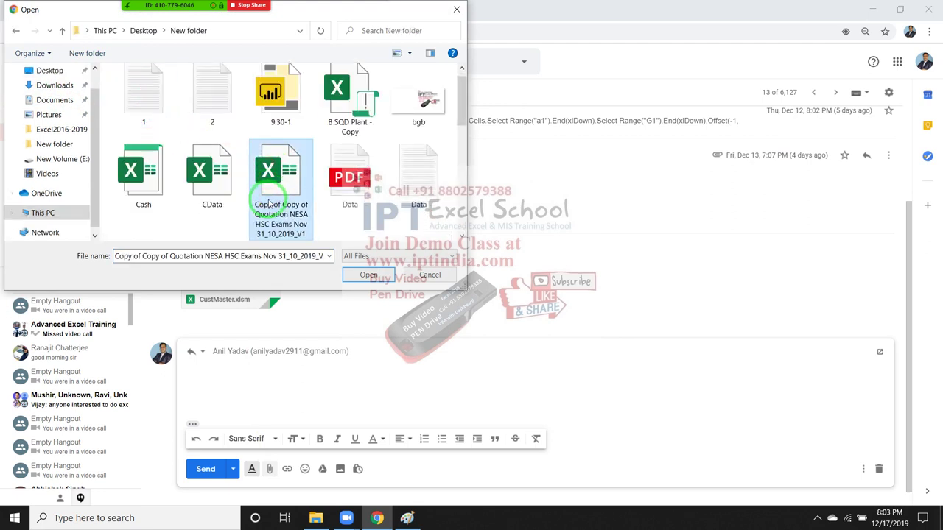
key(f)
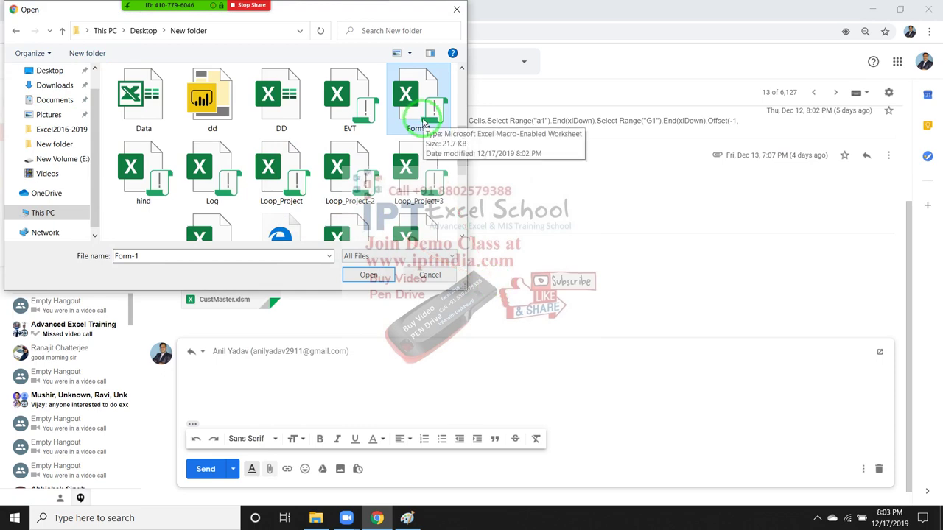
double_click(424, 121)
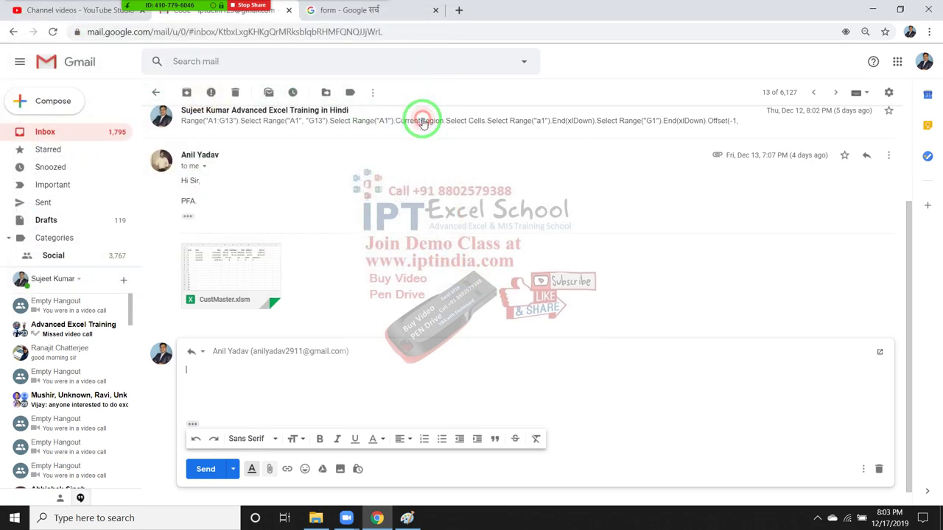
- Send the reply with Form-1.xlsm attached, then bring up Zoom's end-meeting confirmation
click(215, 473)
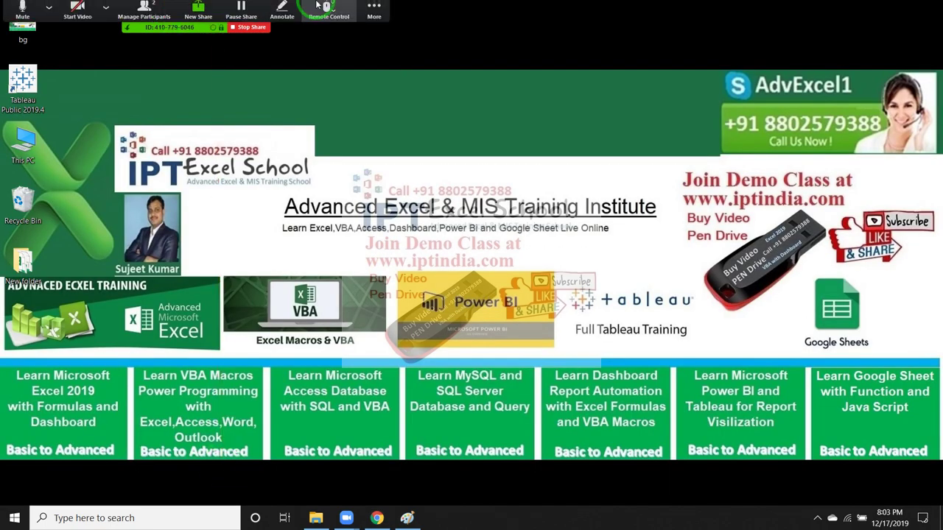
click(374, 13)
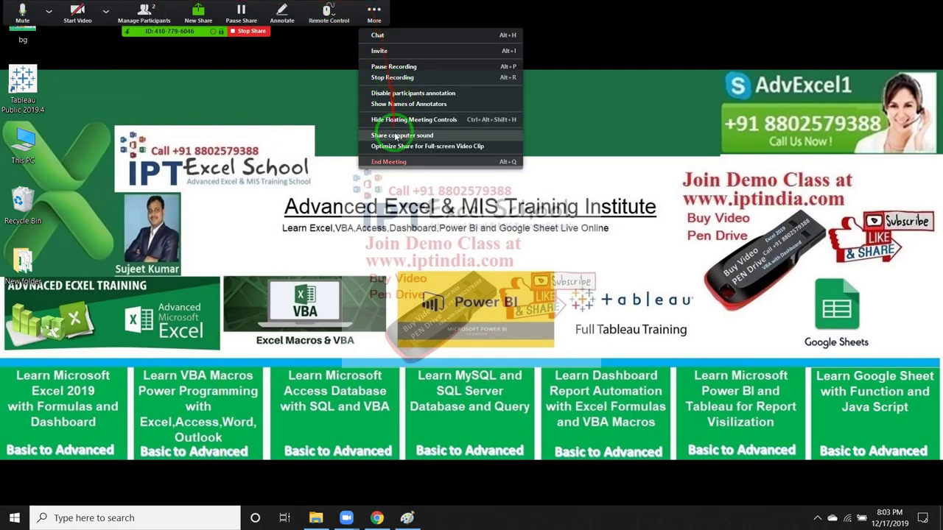
click(392, 77)
click(374, 14)
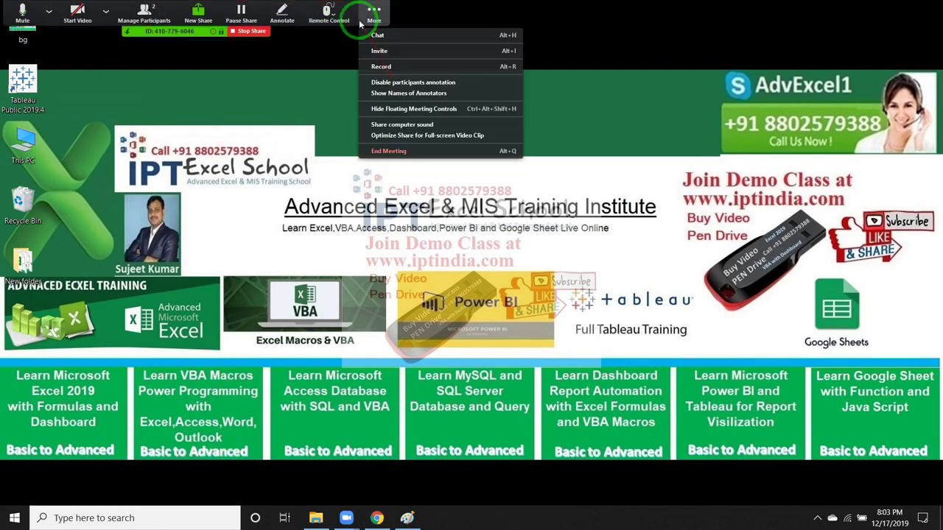
click(400, 136)
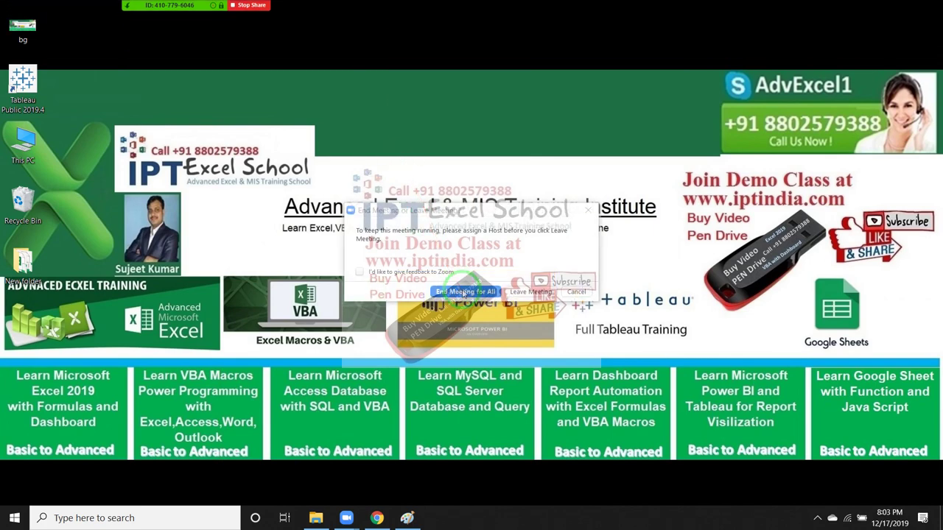